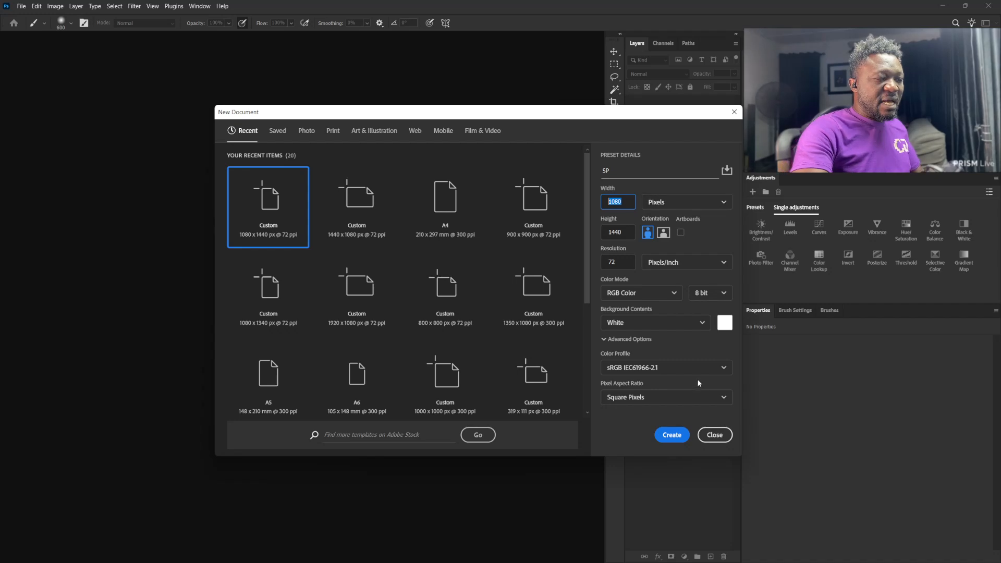
Create the 1080 × 1440 px, 72 ppi document SP and place the football-stadium-night image, enlarged to cover the lower part of the canvas
click(671, 435)
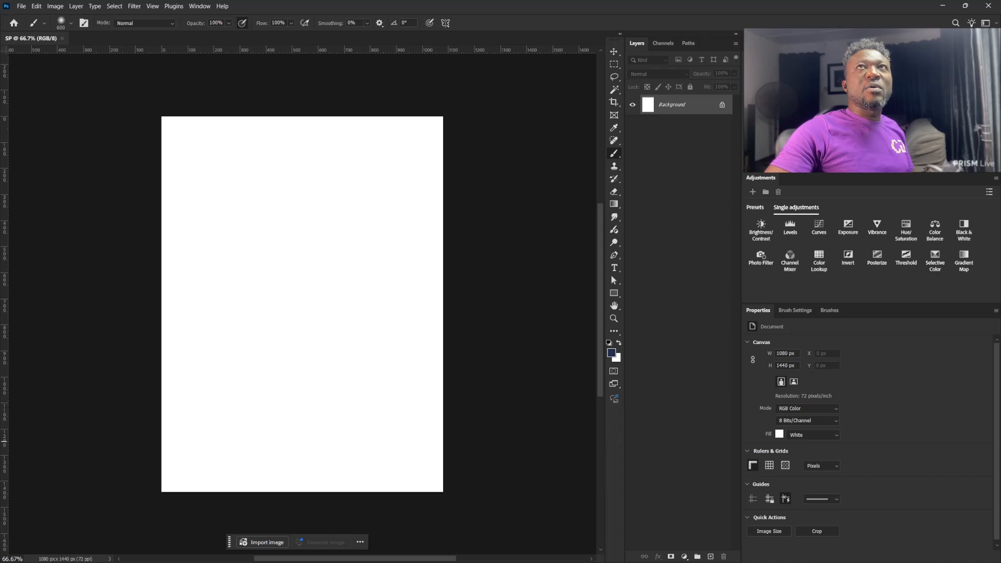
key(alt+Tab)
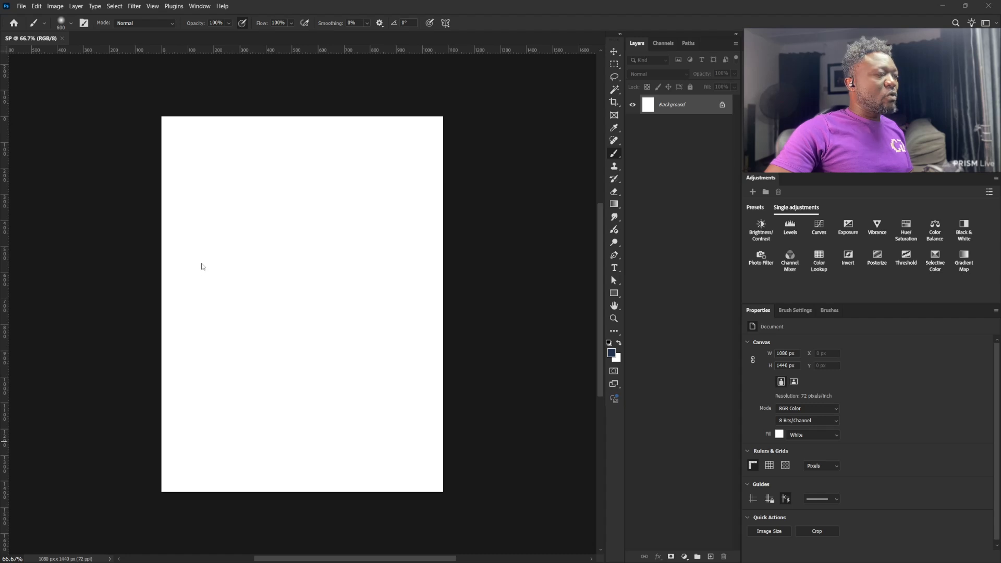
drag(202, 266, 353, 286)
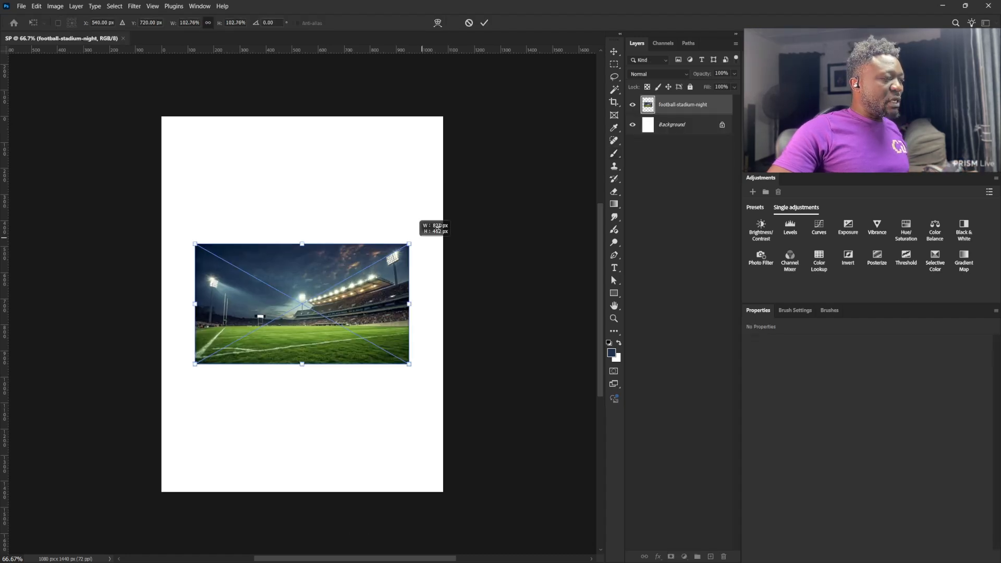
drag(437, 227, 551, 163)
drag(360, 313, 378, 371)
key(Return)
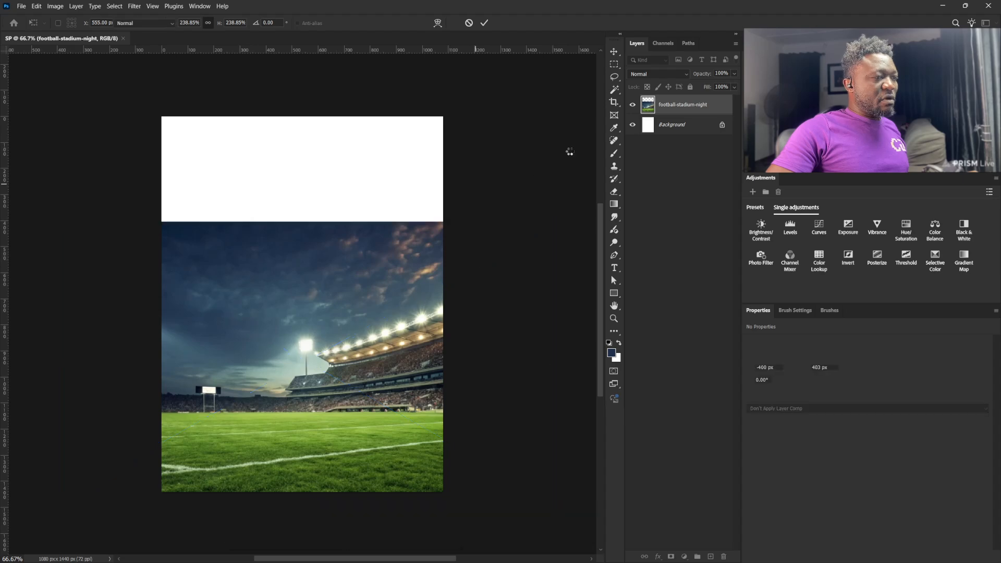
Duplicate the football-stadium-night layer and flip the copy horizontally
drag(697, 104, 710, 556)
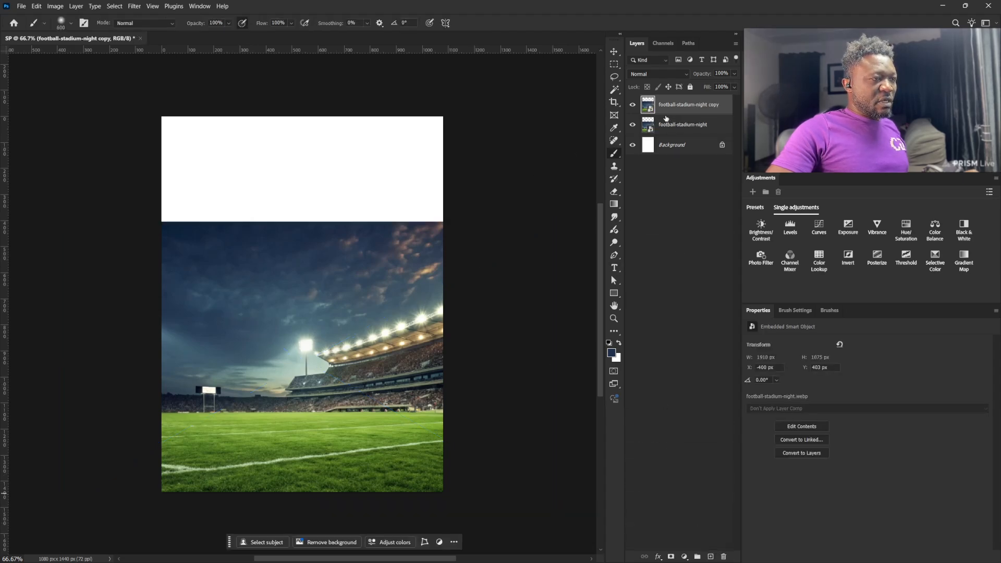
key(ctrl+t)
right_click(296, 270)
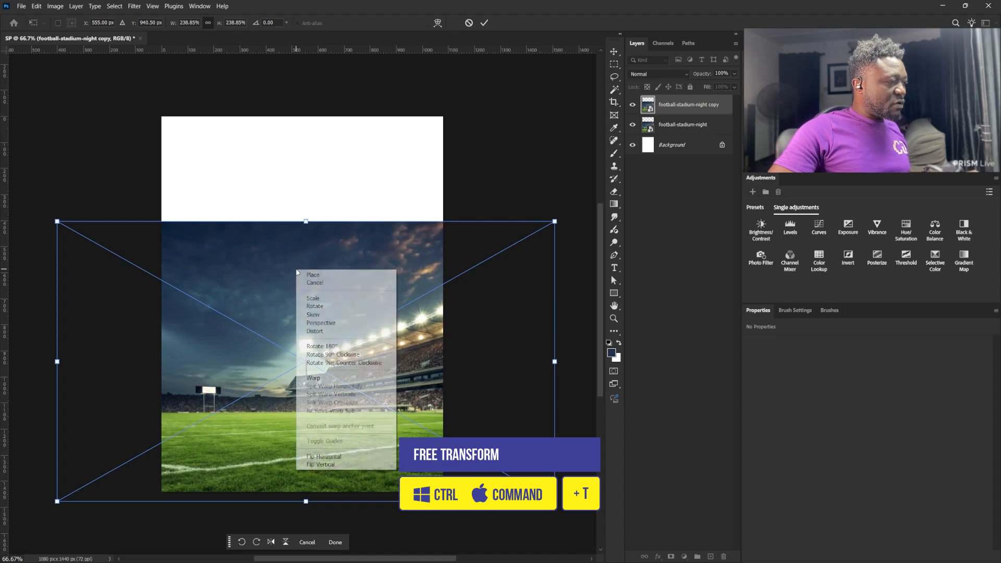
click(326, 456)
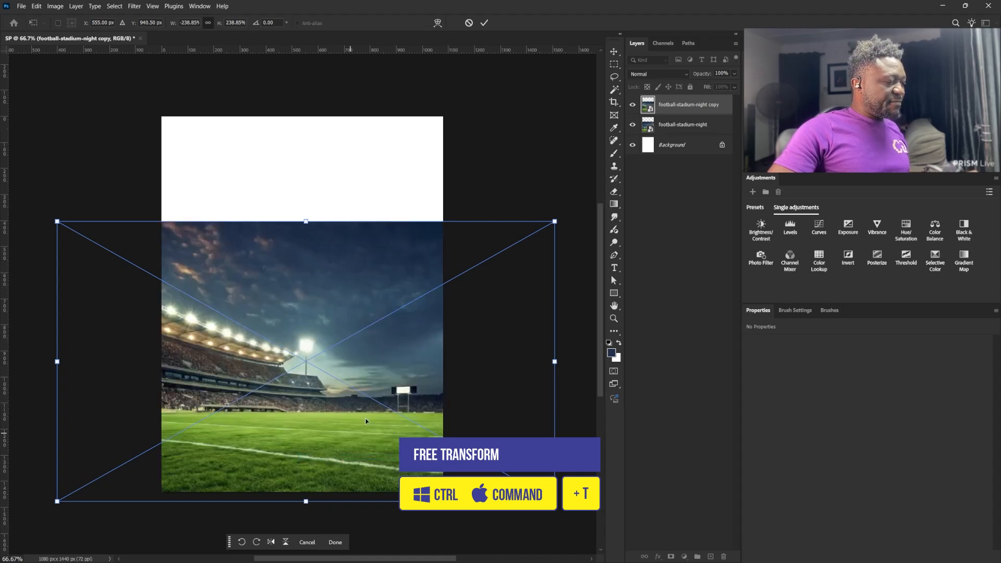
key(Return)
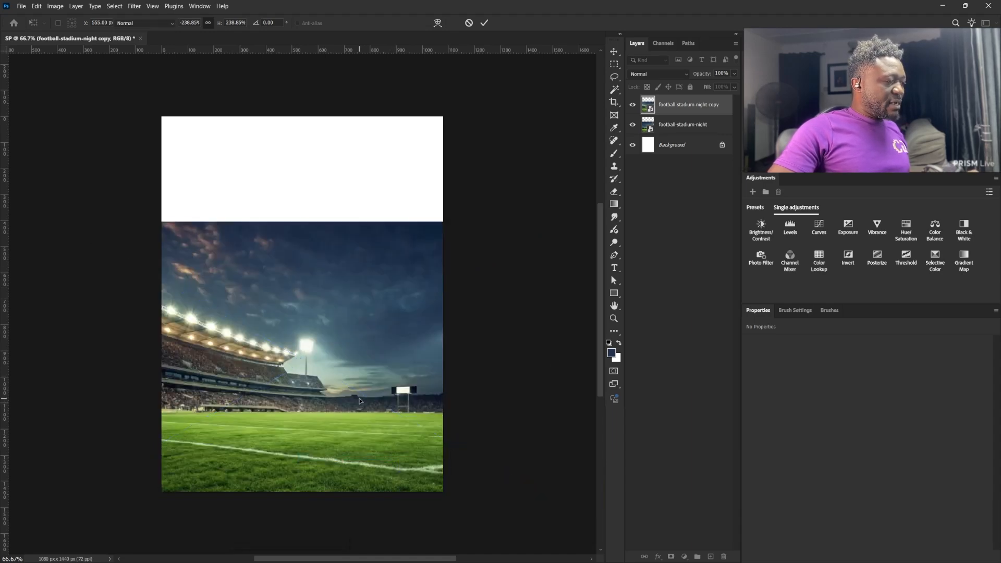
Add a layer mask to the flipped stadium copy and choose a soft round brush tip at 85 px
key(b)
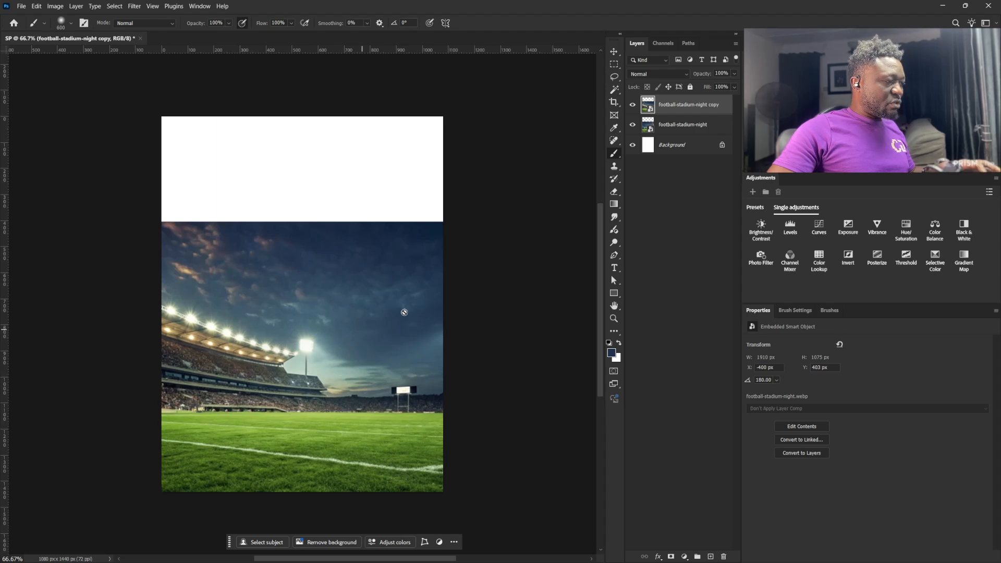
click(671, 555)
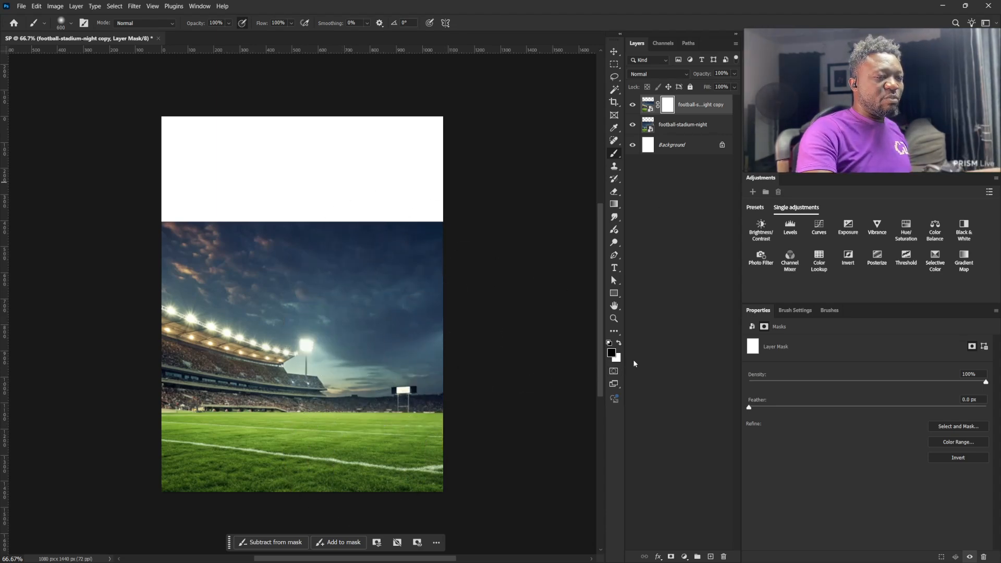
click(800, 311)
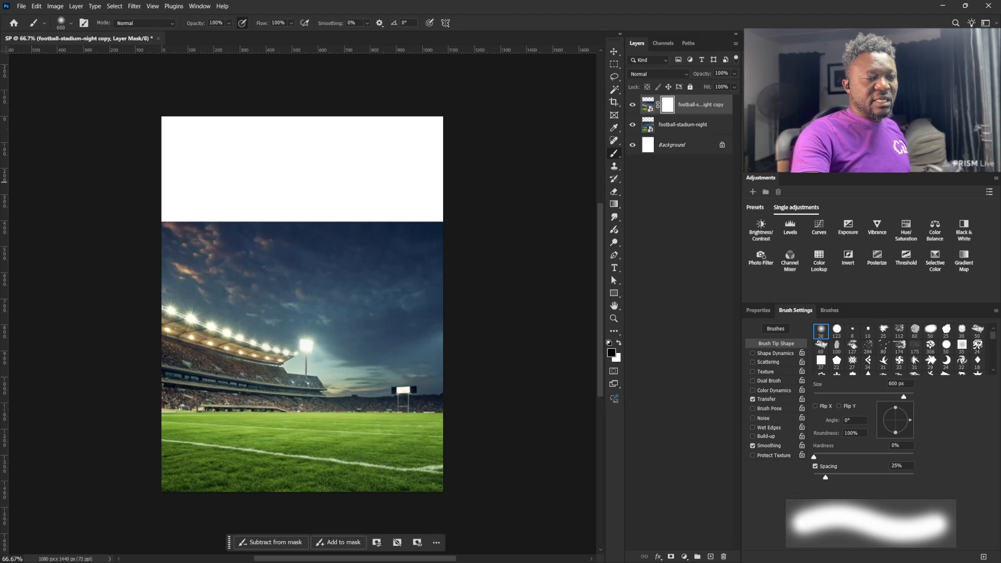
click(819, 331)
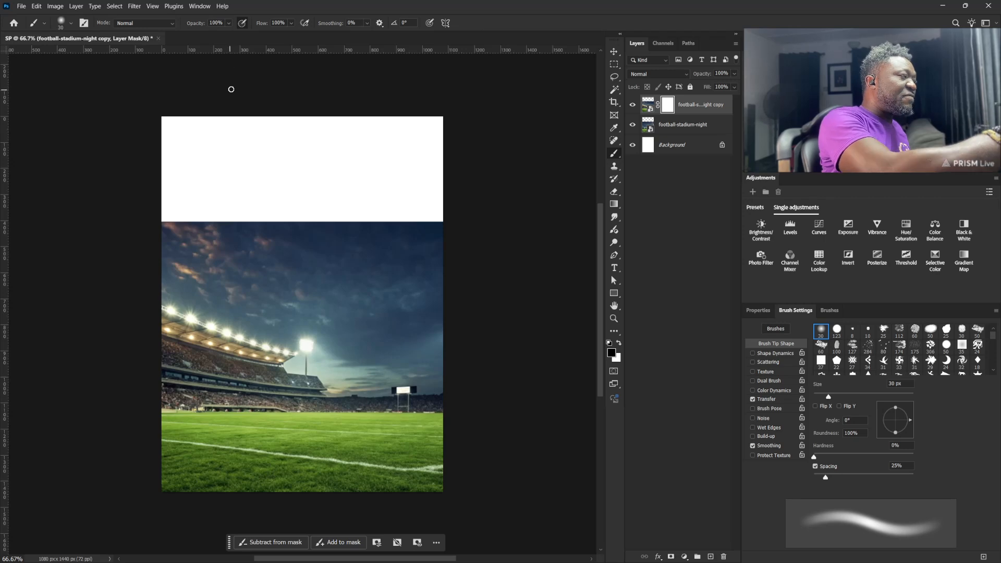
click(200, 6)
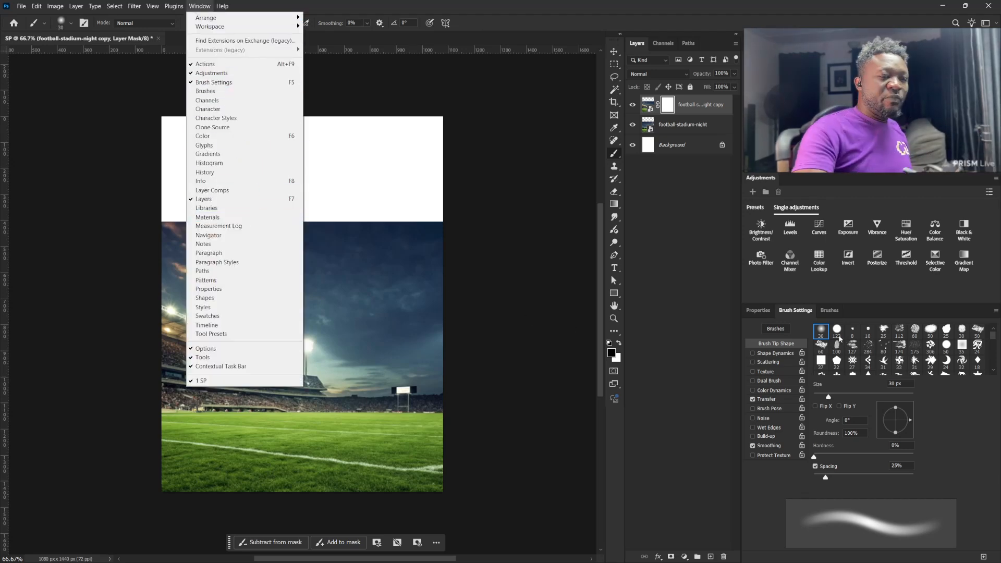
click(822, 338)
drag(830, 399, 855, 399)
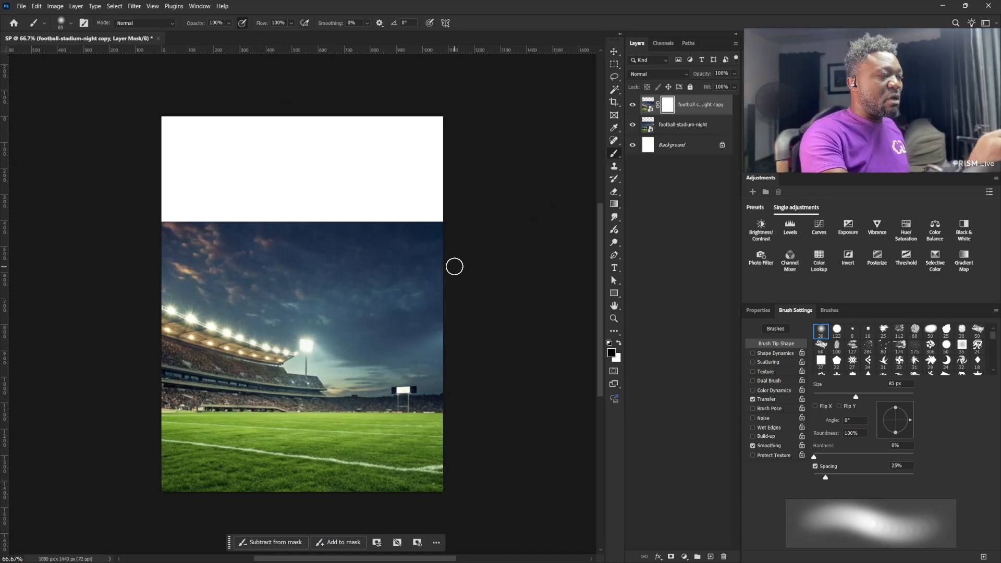
Paint black on the copy's mask with a 700 px brush to reveal the original stand on the right half
key(bracketright)
key(bracketright)
key(bracketright)
key(bracketright)
key(bracketright)
key(bracketright)
key(bracketright)
key(bracketright)
key(bracketright)
key(bracketright)
key(bracketright)
key(bracketright)
key(bracketright)
key(bracketright)
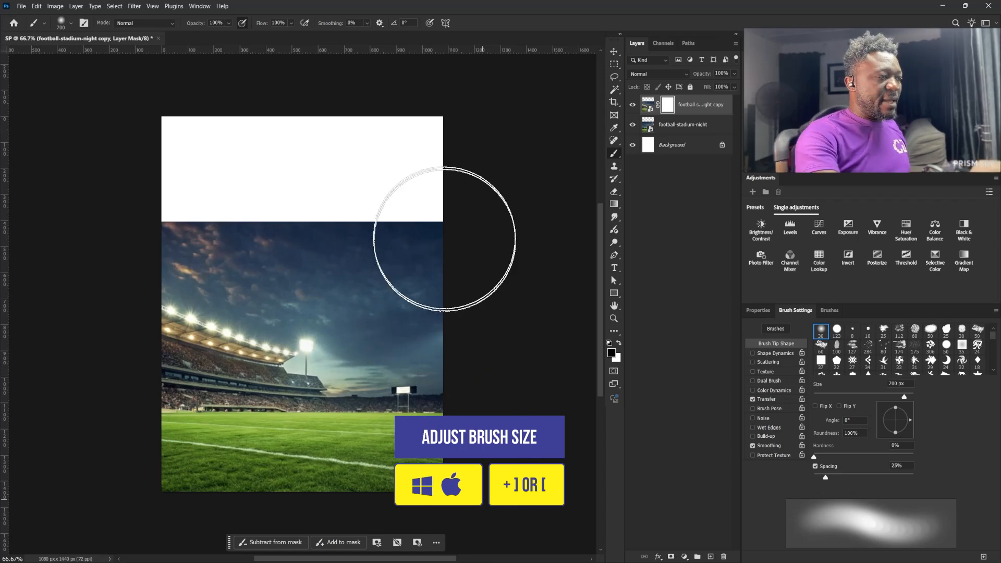
mouse_move(411, 230)
mouse_down()
mouse_move(390, 223)
mouse_move(366, 262)
mouse_move(236, 220)
mouse_move(214, 237)
mouse_move(393, 228)
mouse_move(429, 244)
mouse_move(455, 231)
mouse_move(456, 244)
mouse_move(431, 253)
mouse_move(418, 235)
mouse_move(346, 293)
mouse_up()
Blend the two stands by painting black on the mask around the central floodlight at 300 px and over the right stand at 600 px
key(bracketleft)
key(bracketleft)
key(bracketleft)
key(bracketleft)
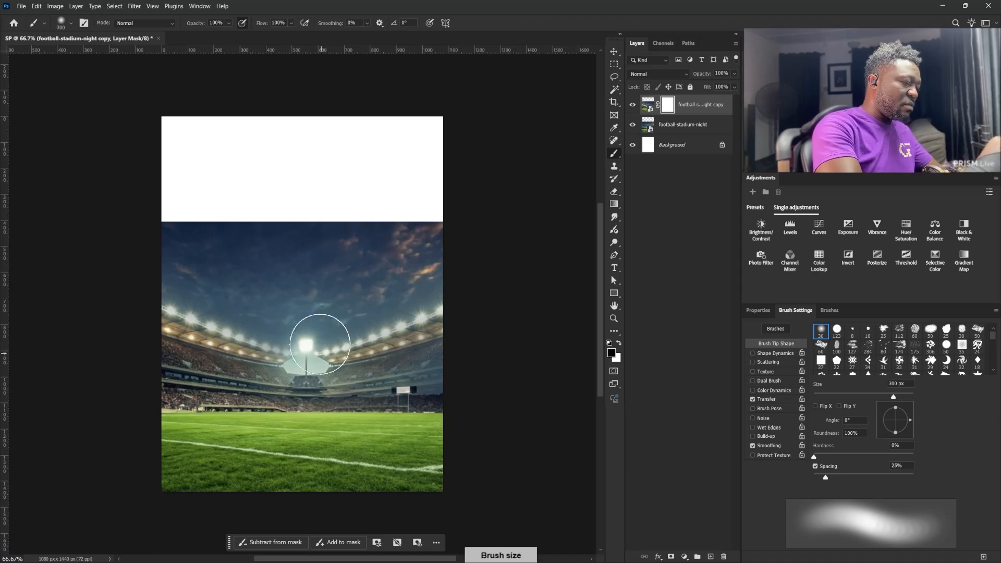
drag(322, 341, 327, 371)
key(bracketright)
key(bracketright)
key(bracketright)
drag(419, 359, 431, 380)
Mask out the flipped pitch across the lower part of the image with a 400 px black brush
key(bracketleft)
key(bracketleft)
key(bracketleft)
key(bracketleft)
key(bracketleft)
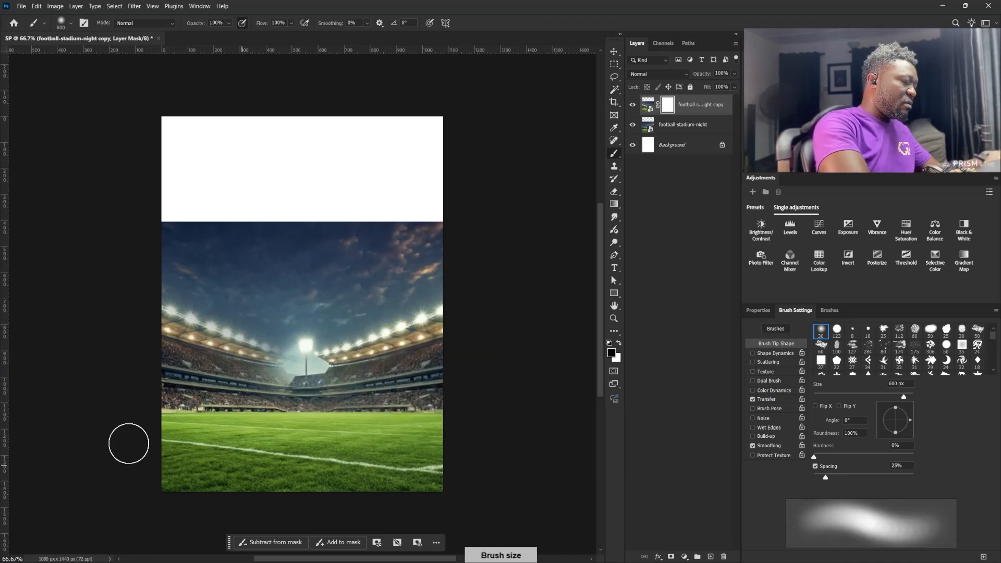
key(bracketright)
key(bracketright)
key(bracketright)
mouse_move(140, 467)
mouse_down()
mouse_move(416, 488)
mouse_move(273, 457)
mouse_move(316, 480)
mouse_move(441, 448)
mouse_up()
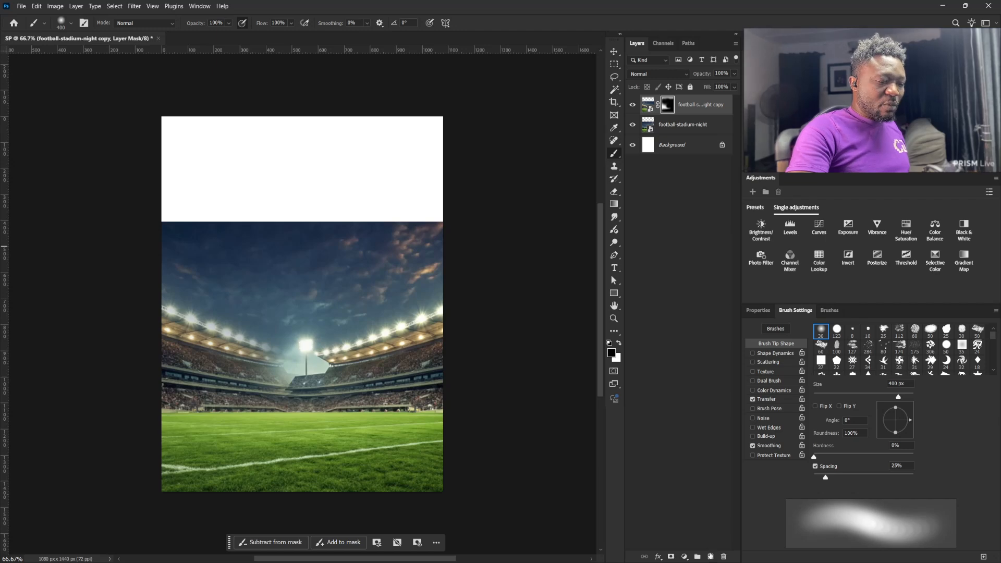
Add a new layer named sky and paint the blank upper canvas with dark blue sampled from the stadium sky
click(710, 557)
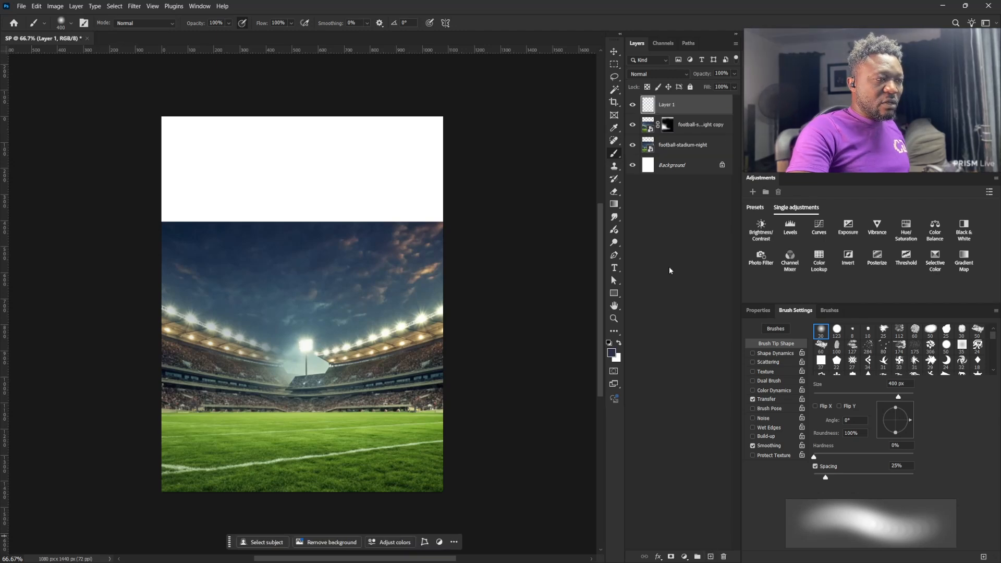
double_click(665, 105)
text(sky)
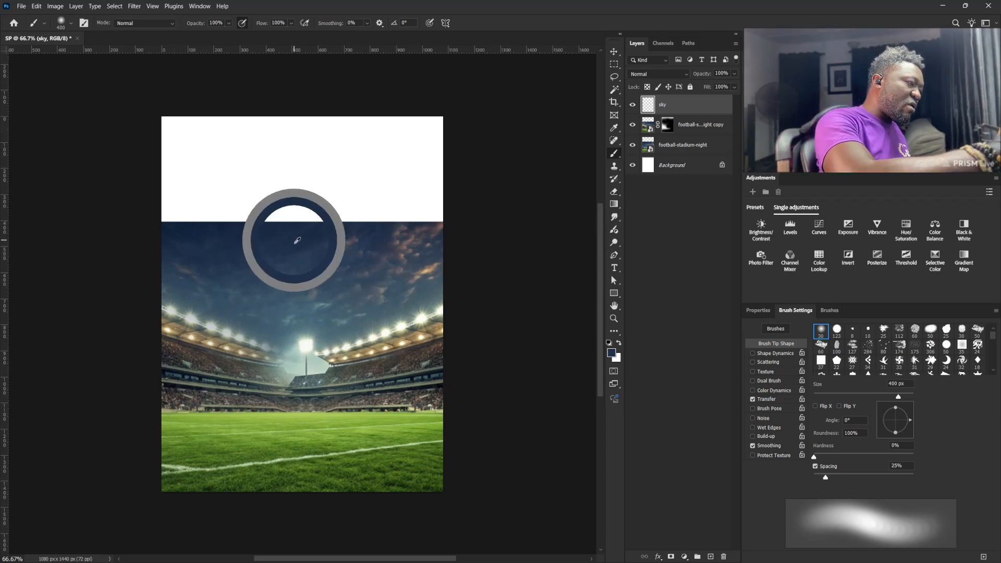
mouse_move(392, 190)
mouse_down()
mouse_move(161, 207)
mouse_move(429, 214)
mouse_move(239, 212)
mouse_move(296, 227)
mouse_move(452, 228)
mouse_move(223, 176)
mouse_move(432, 158)
mouse_move(197, 149)
mouse_move(218, 141)
mouse_move(462, 174)
mouse_move(429, 219)
mouse_move(424, 207)
mouse_move(392, 227)
mouse_move(304, 226)
mouse_move(184, 135)
mouse_move(157, 139)
mouse_move(179, 171)
mouse_move(240, 197)
mouse_move(378, 205)
mouse_move(450, 142)
mouse_move(412, 172)
mouse_move(370, 183)
mouse_move(352, 131)
mouse_move(265, 221)
mouse_move(198, 225)
mouse_up()
Add a Hue/Saturation adjustment layer above the sky and set the saturation to -58
click(905, 228)
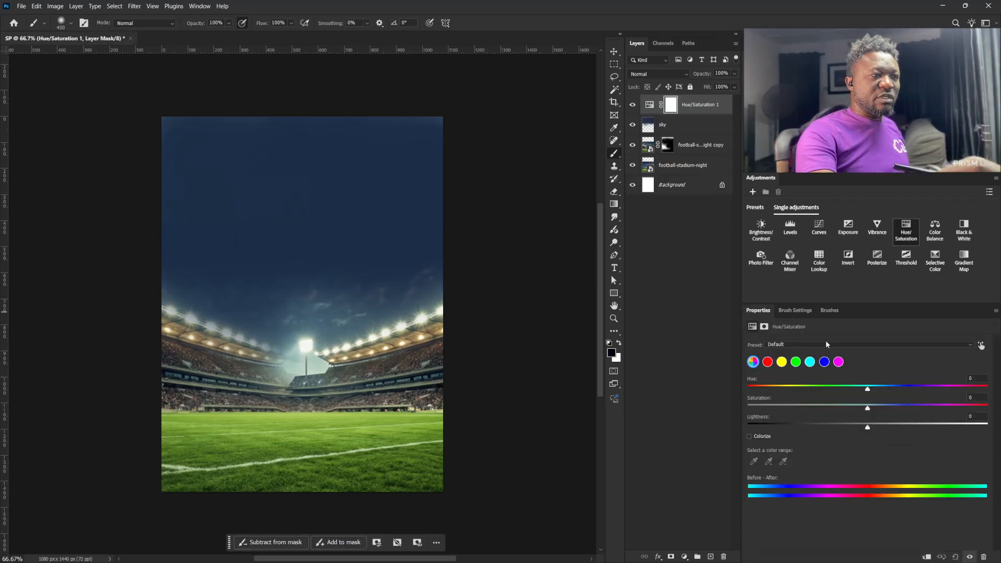
drag(867, 409, 811, 413)
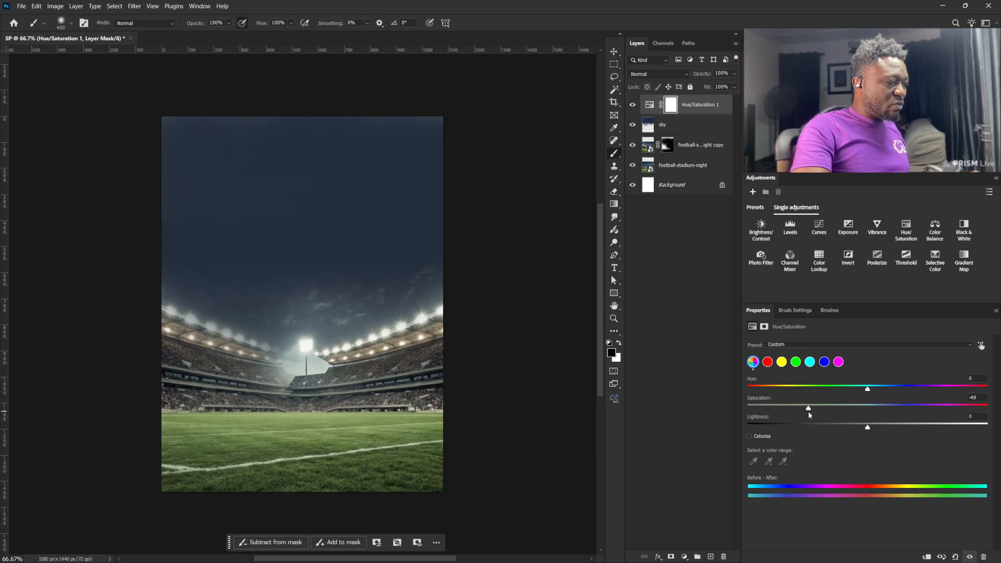
drag(809, 412, 798, 418)
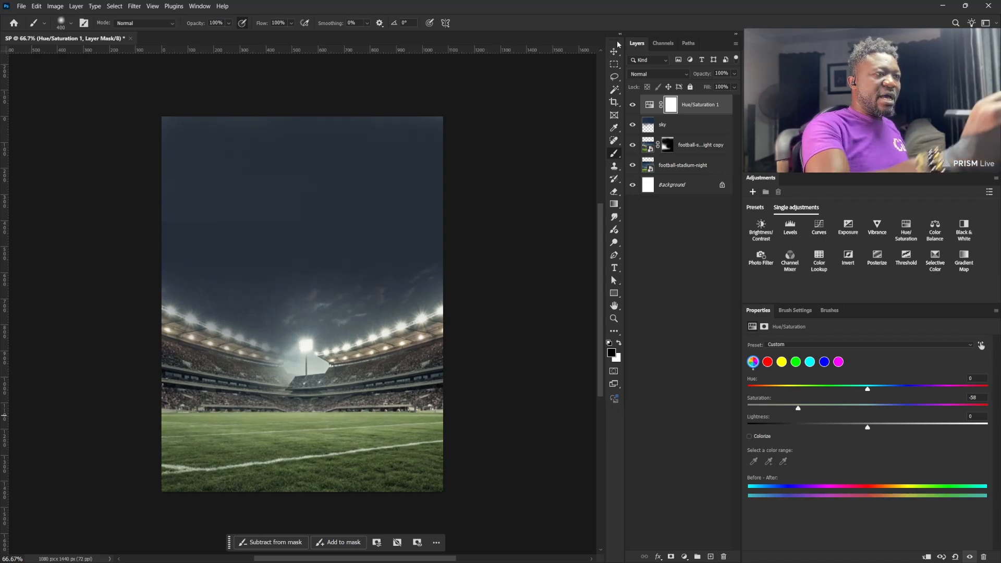
Add a Curves adjustment layer and darken the image with a curve point at input 103, output 56
key(v)
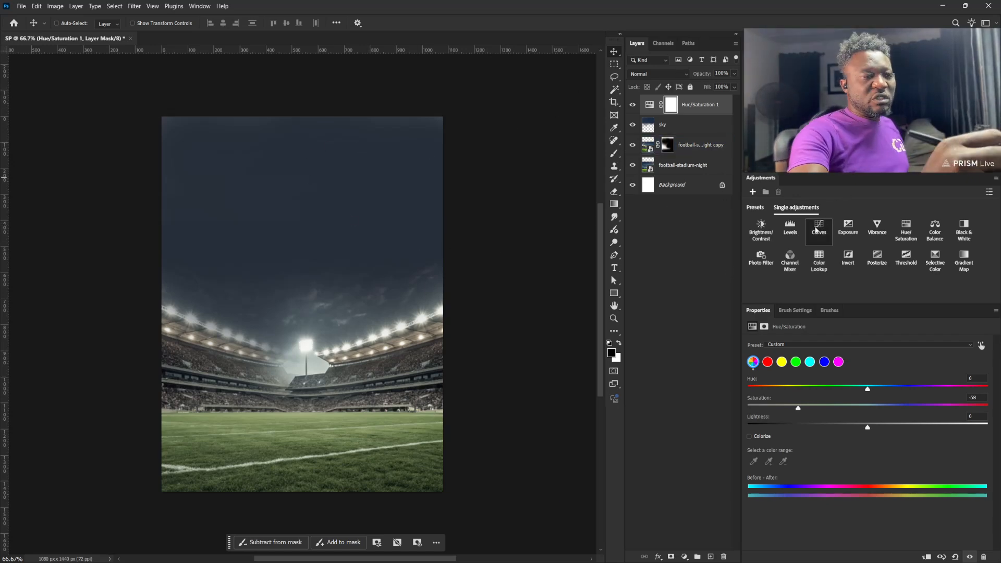
click(818, 228)
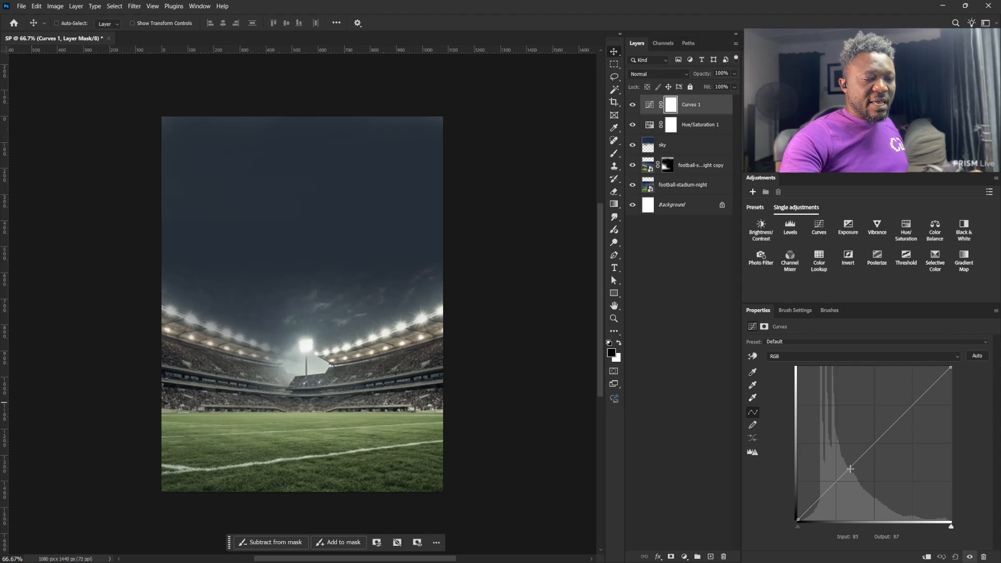
drag(850, 468, 859, 486)
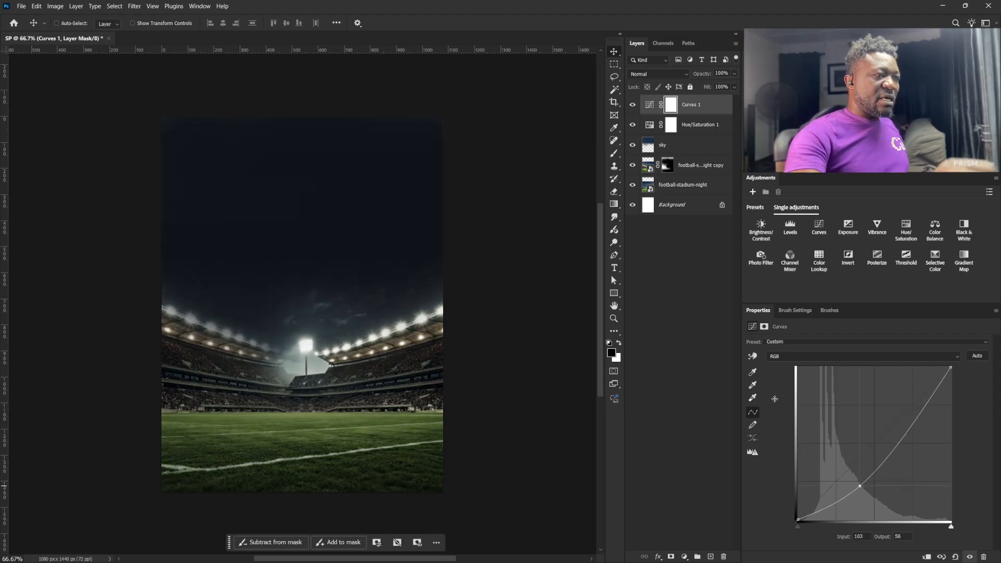
Paint black on the Curves mask with an 800 px soft brush over the stands and pitch to restore their brightness
key(b)
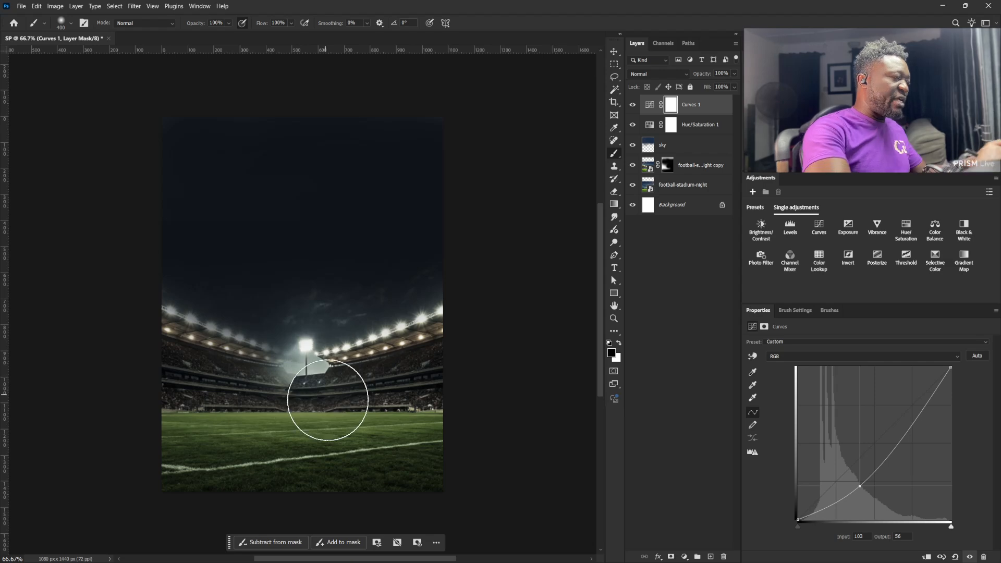
key(bracketright)
key(bracketright)
key(bracketright)
key(bracketright)
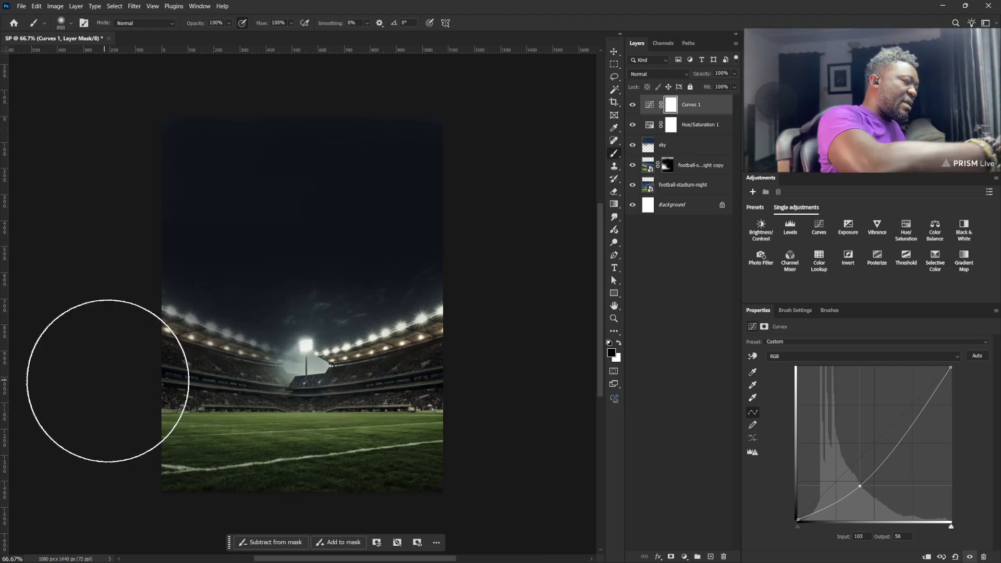
mouse_move(107, 382)
mouse_down()
mouse_move(507, 439)
mouse_move(151, 386)
mouse_up()
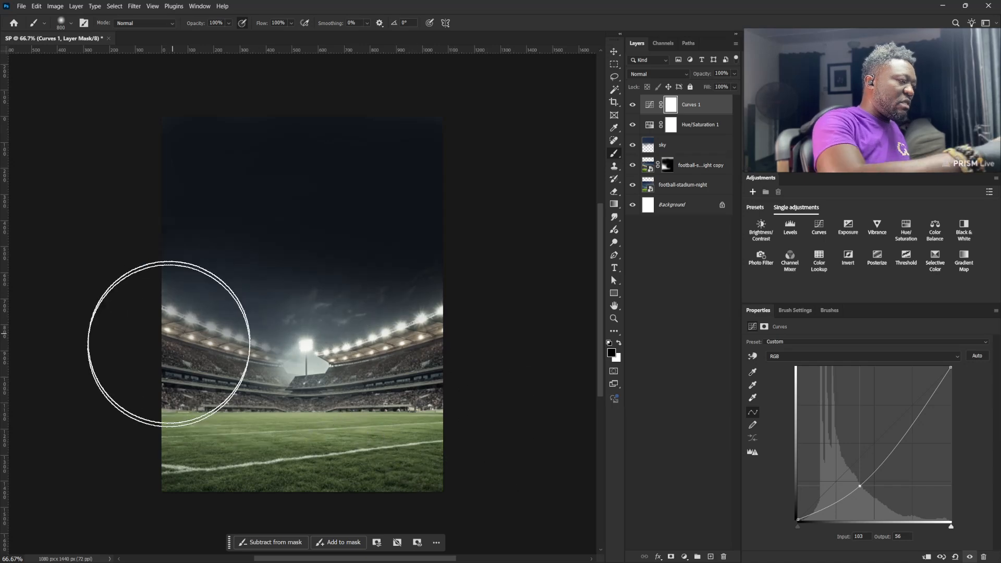
mouse_move(422, 411)
mouse_down()
mouse_move(357, 381)
mouse_move(208, 366)
mouse_move(313, 409)
mouse_up()
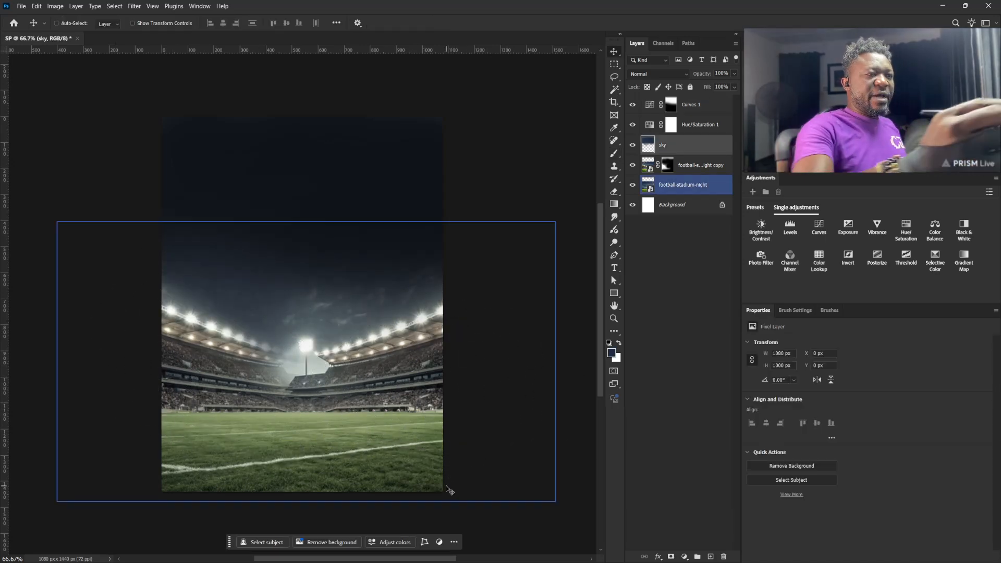
Add a Levels adjustment layer above Curves 1 and set the output levels to 50 and 255
click(714, 106)
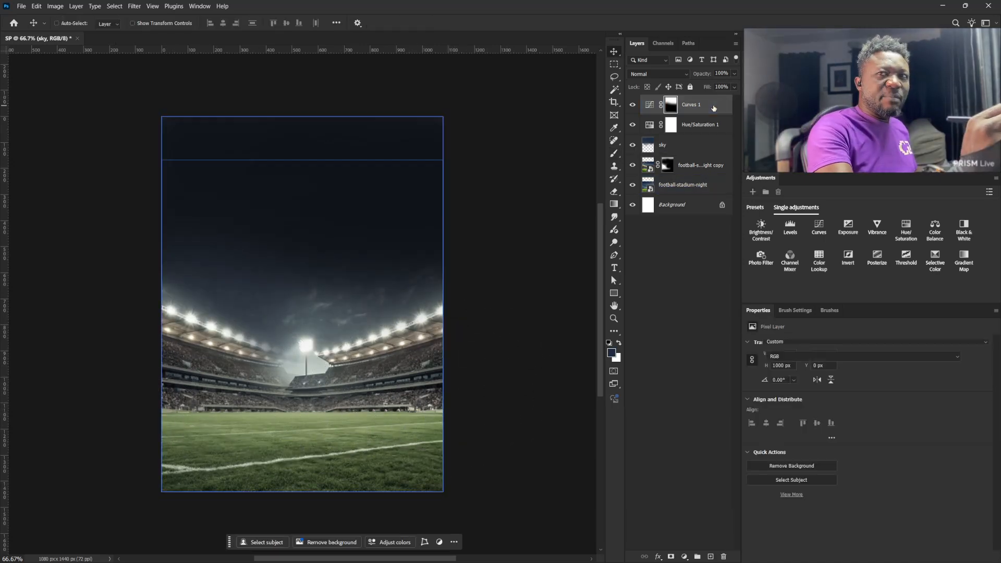
ctrl+click(415, 355)
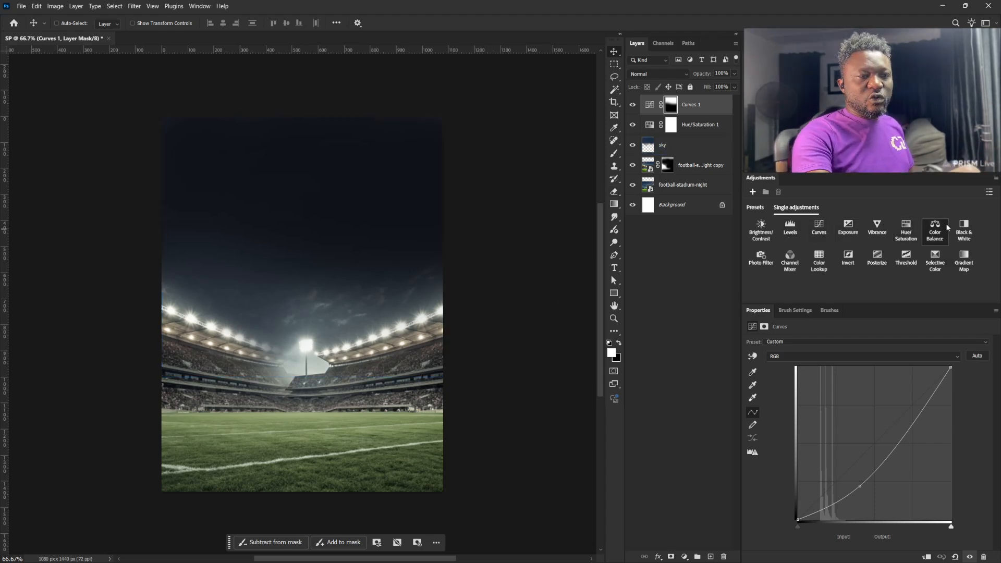
click(788, 229)
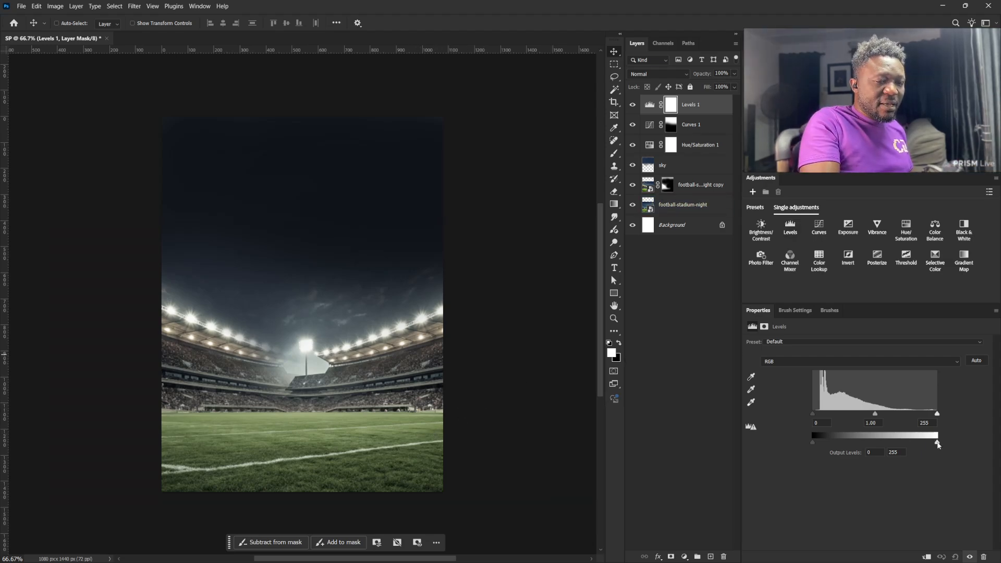
drag(930, 446, 966, 447)
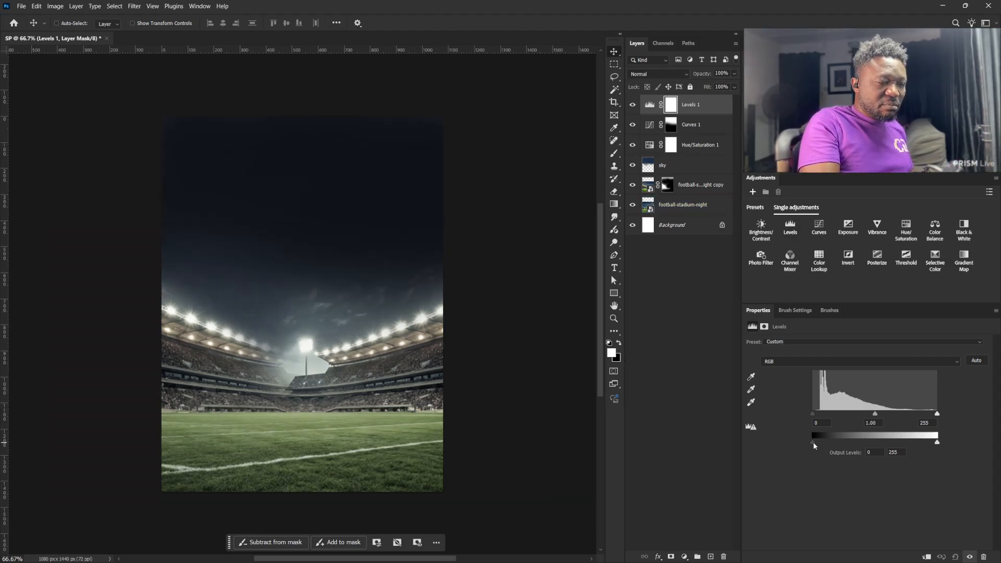
drag(813, 443, 836, 442)
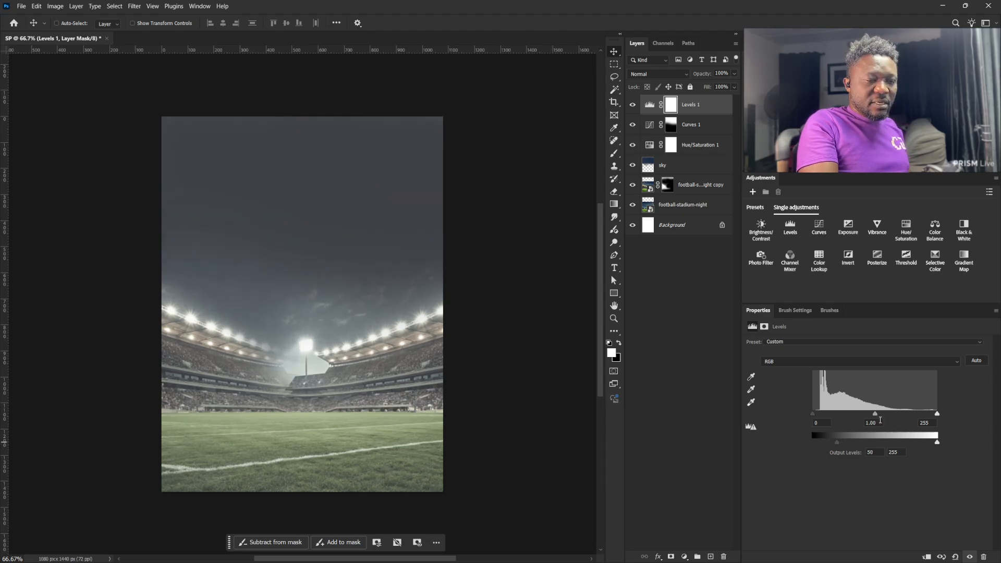
Set the Levels 1 midtones to 0.85, invert its mask to black, and brush white over the stands to reveal the effect there
drag(875, 415, 880, 415)
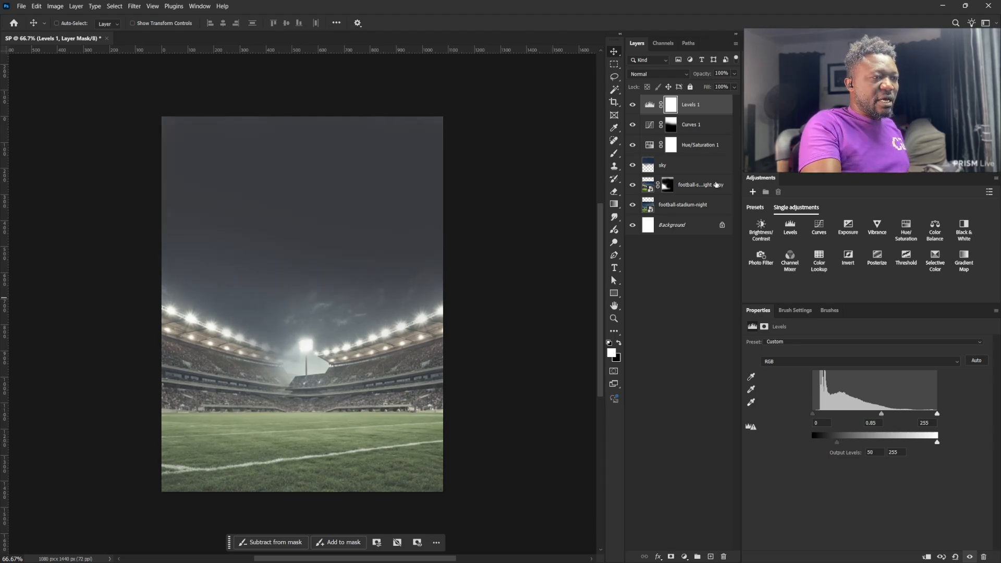
key(ctrl+i)
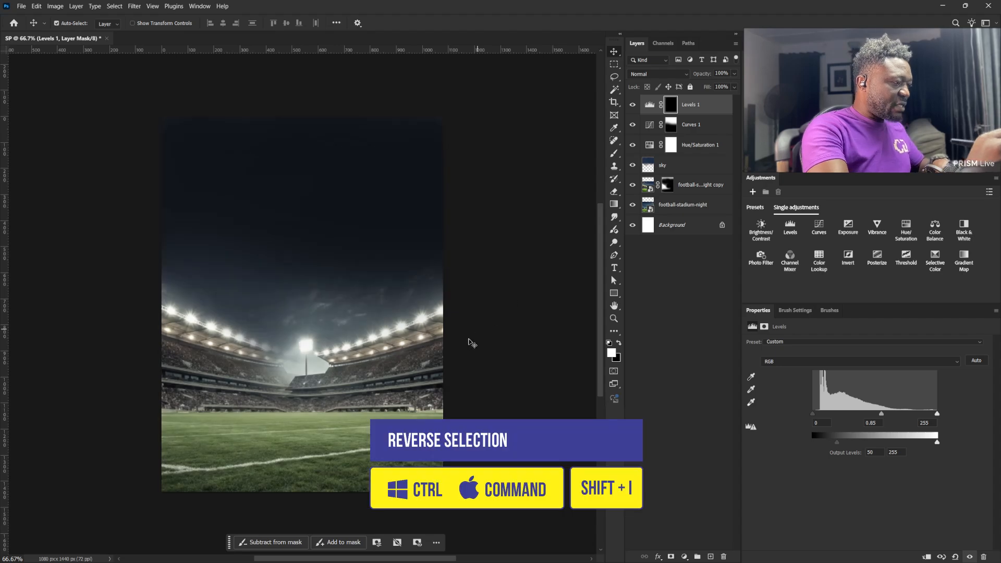
click(614, 153)
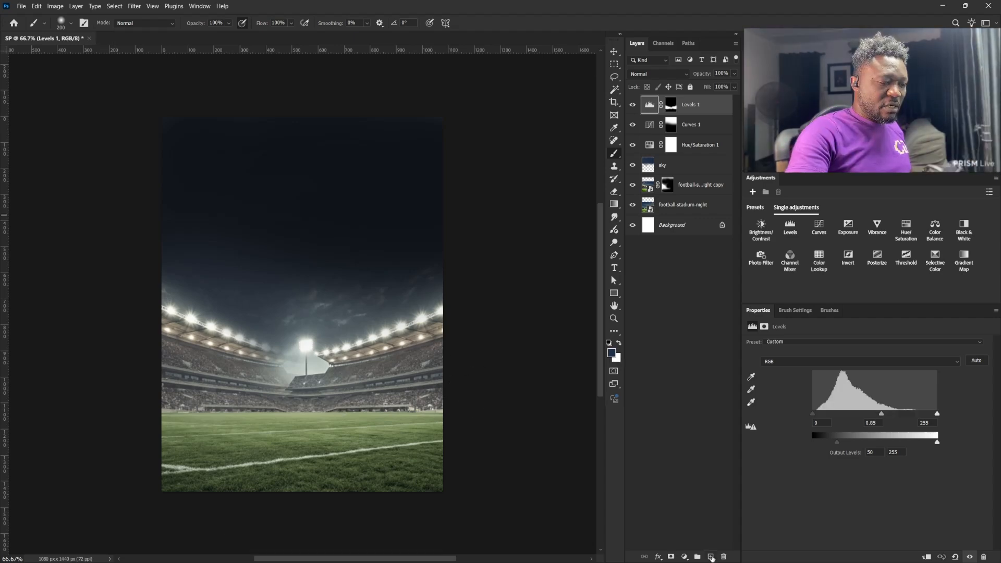
Create a new layer named light and paint white glows over the outermost floodlights of the right-hand stand with a soft 100–125 px brush
click(710, 556)
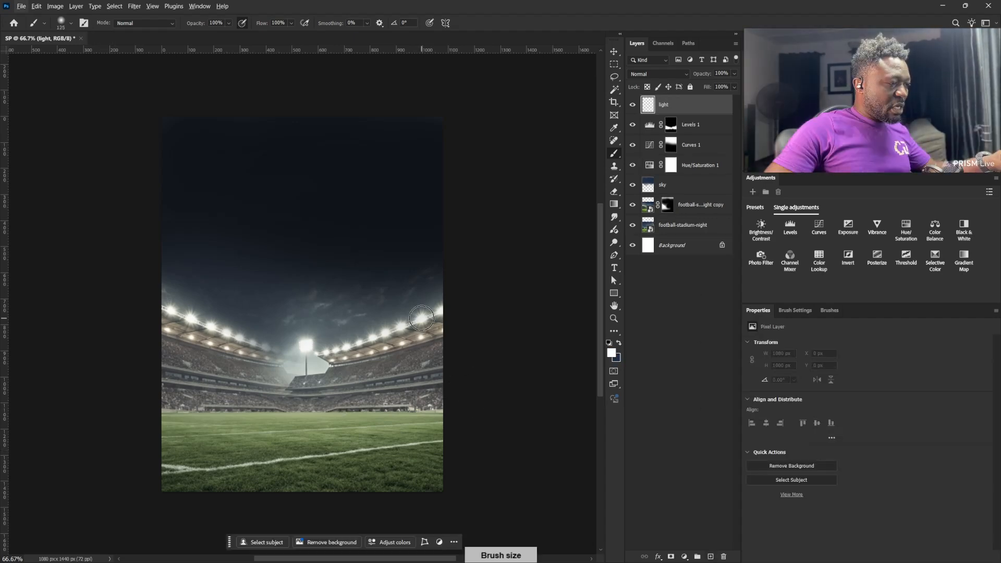
drag(420, 317, 435, 317)
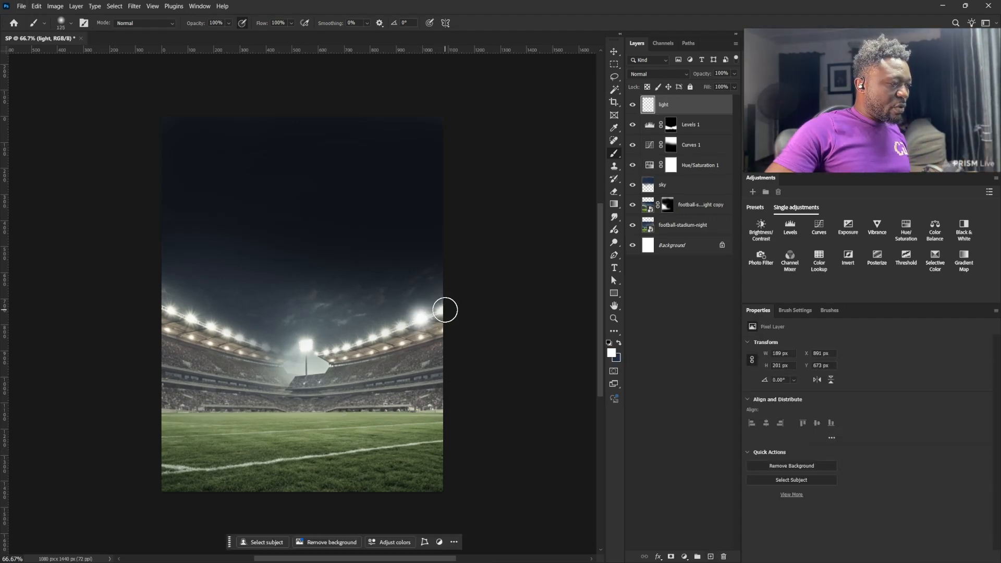
key(bracketleft)
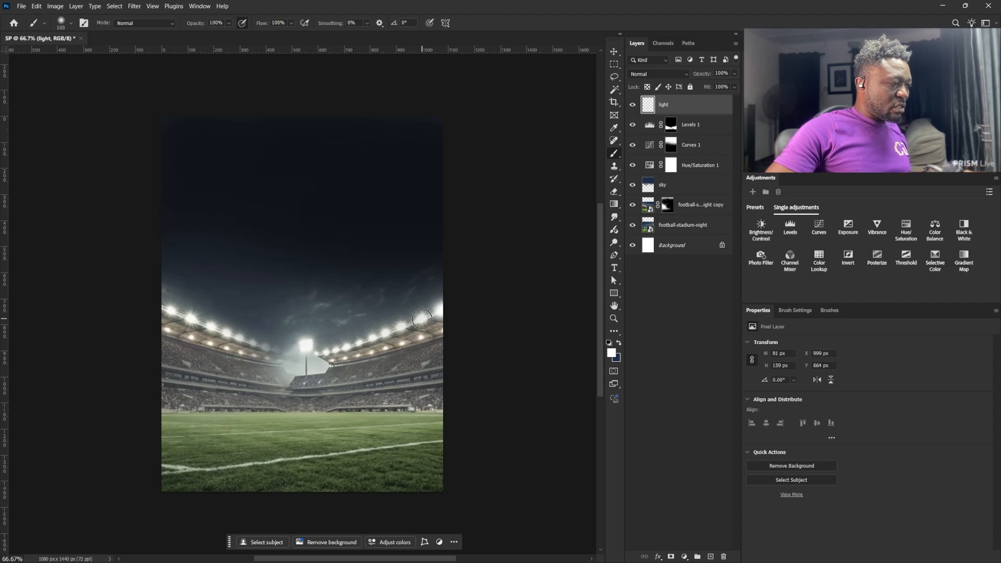
drag(422, 319, 398, 328)
key(ctrl+z)
key(ctrl+z)
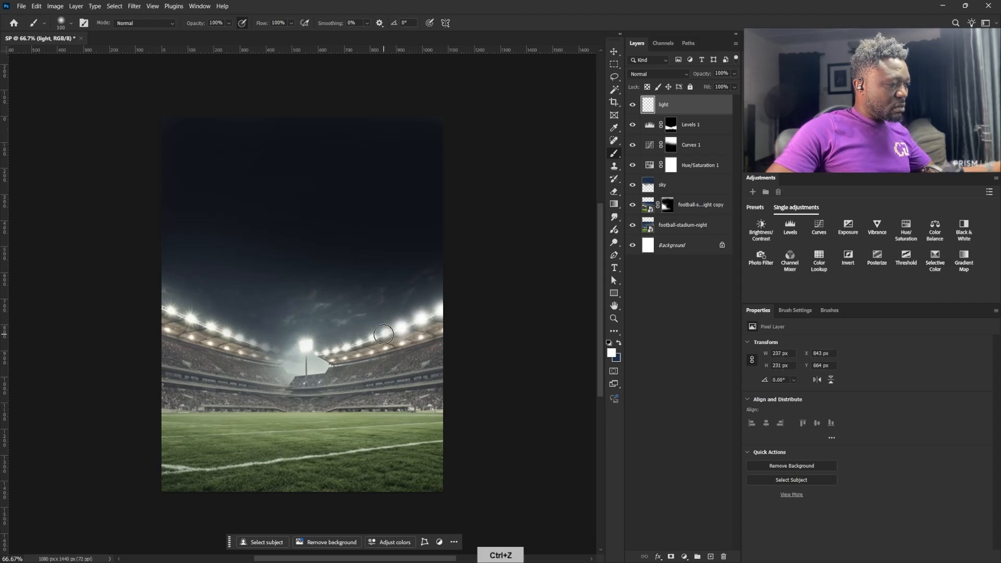
Dab smaller white glows onto the remaining floodlights of the right-hand stand and along the left-hand stand, resizing the brush to match each light
key(bracketleft)
key(bracketleft)
key(bracketleft)
click(385, 334)
click(371, 338)
key(bracketleft)
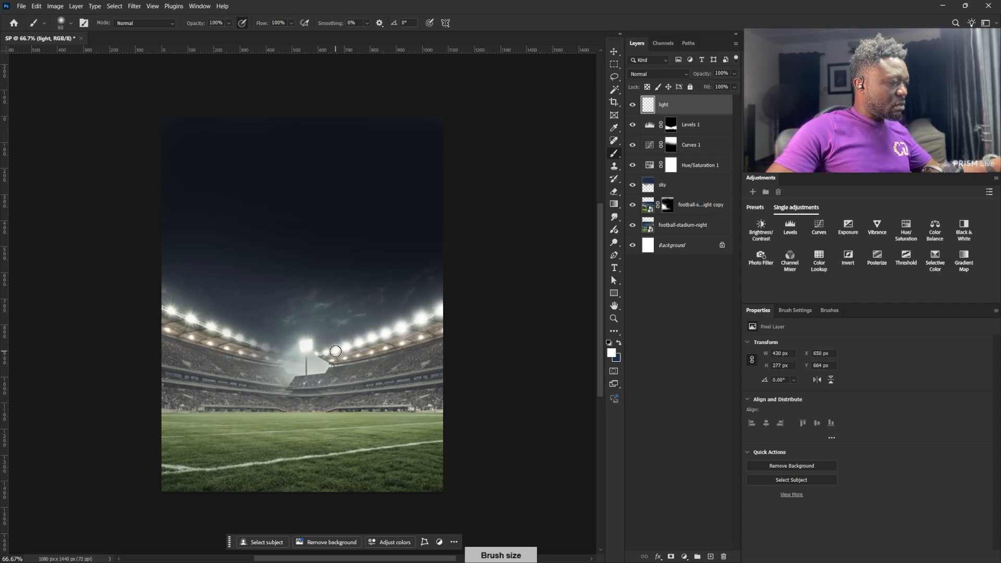
key(bracketright)
drag(247, 339, 196, 317)
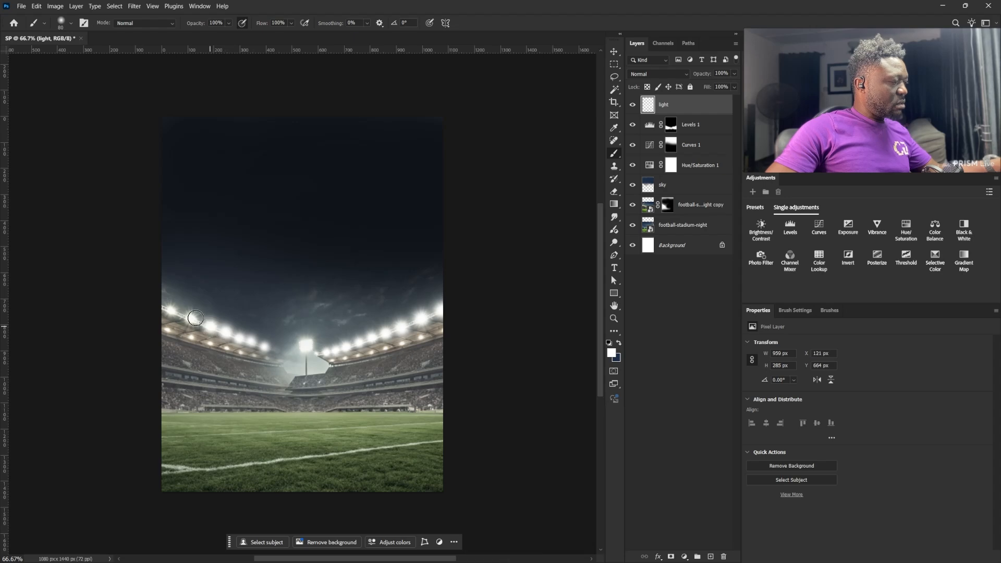
key(v)
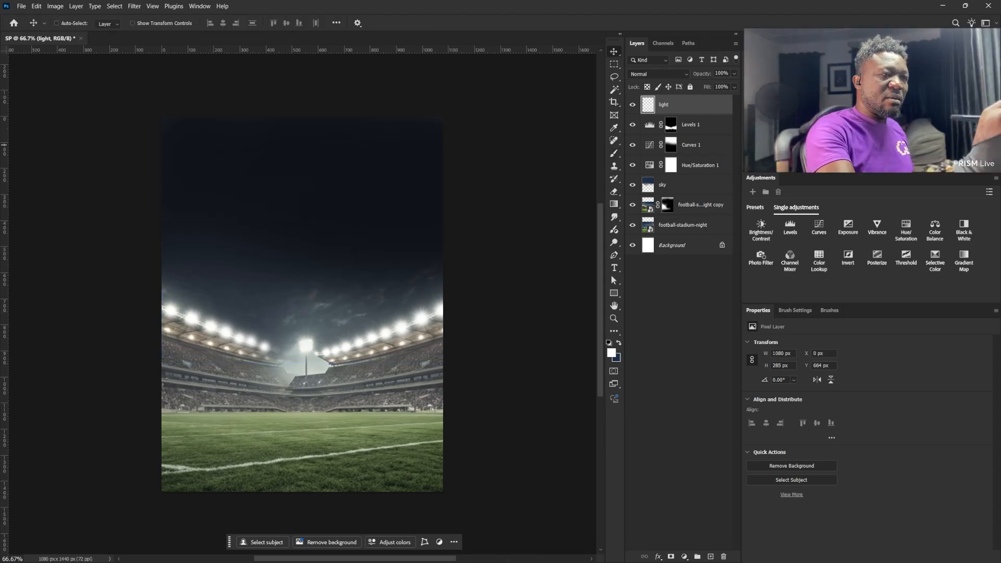
Add a Color Balance adjustment layer and set its shadows to Cyan/Red +4, Magenta/Green -4 and Yellow/Blue +9
click(934, 229)
click(808, 344)
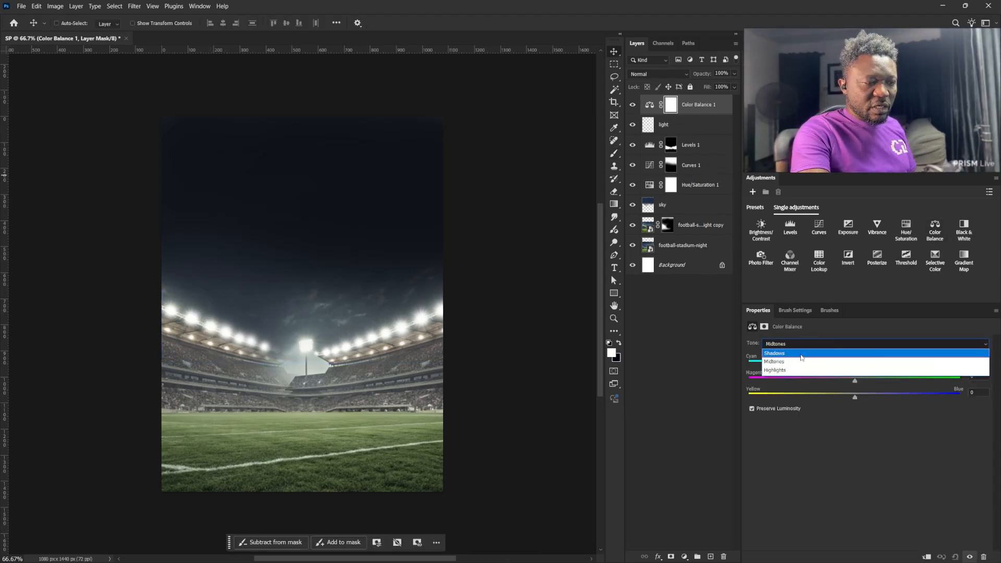
click(805, 355)
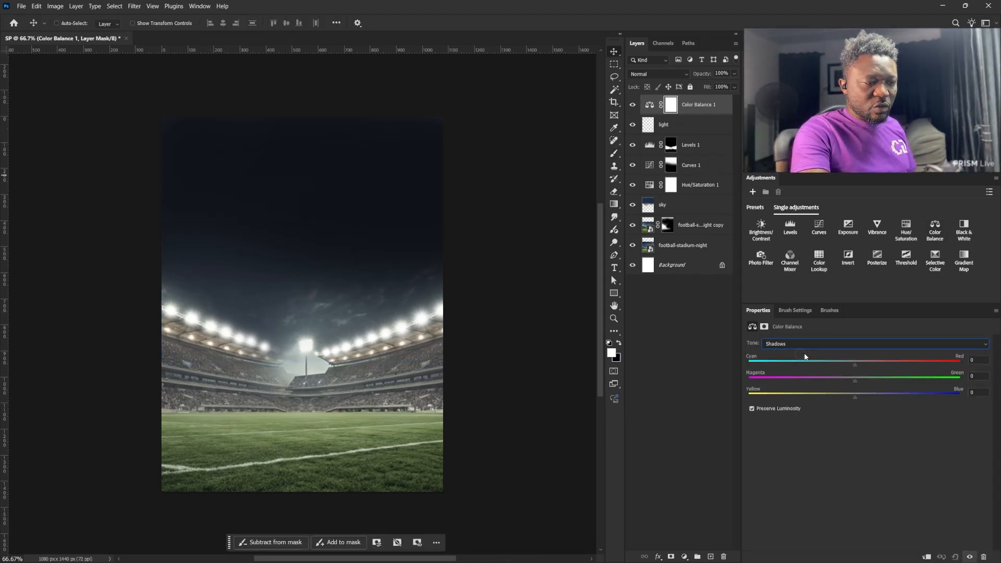
click(855, 396)
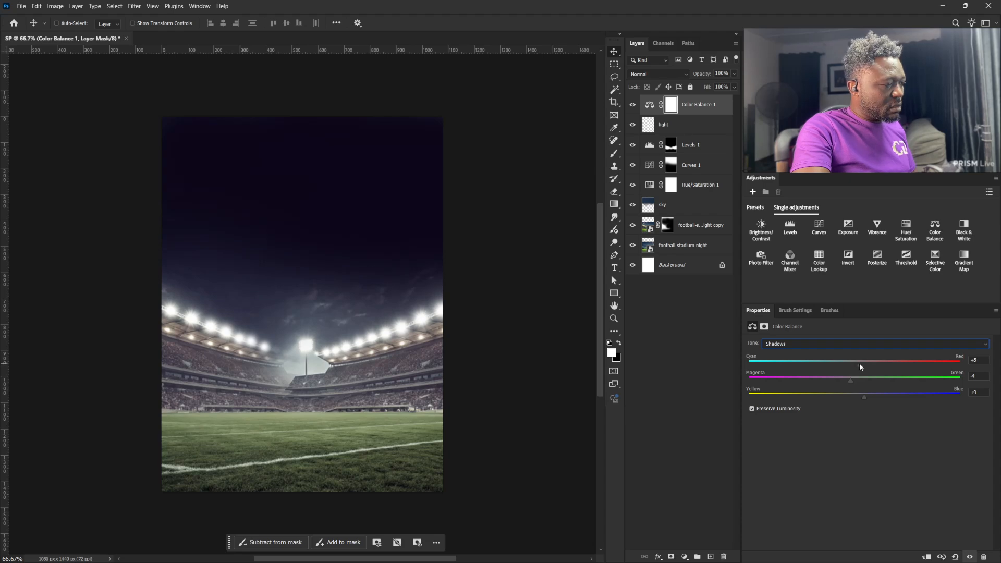
Warm the Color Balance highlights with Cyan/Red at +9 and Yellow/Blue at -20
click(800, 345)
click(800, 368)
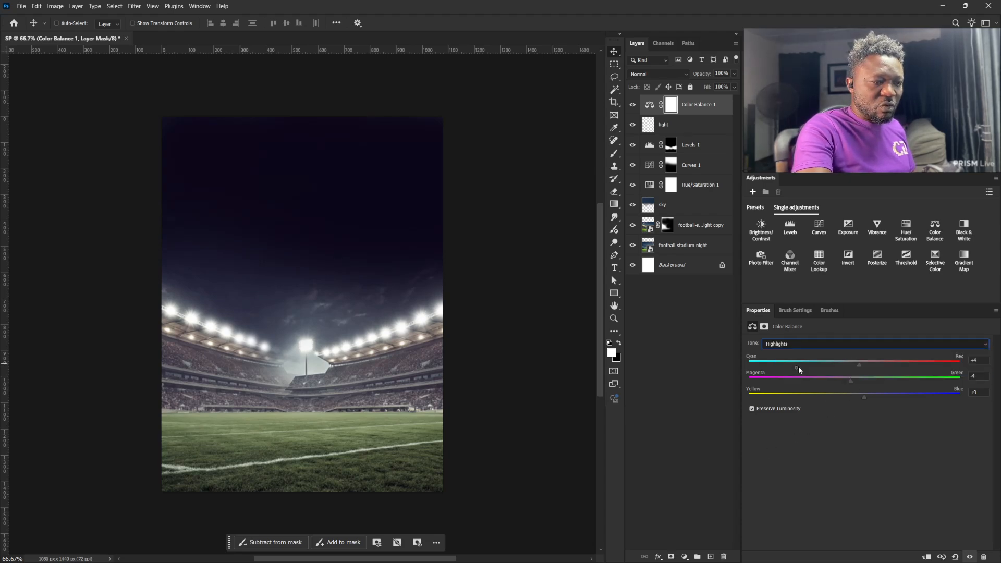
click(855, 397)
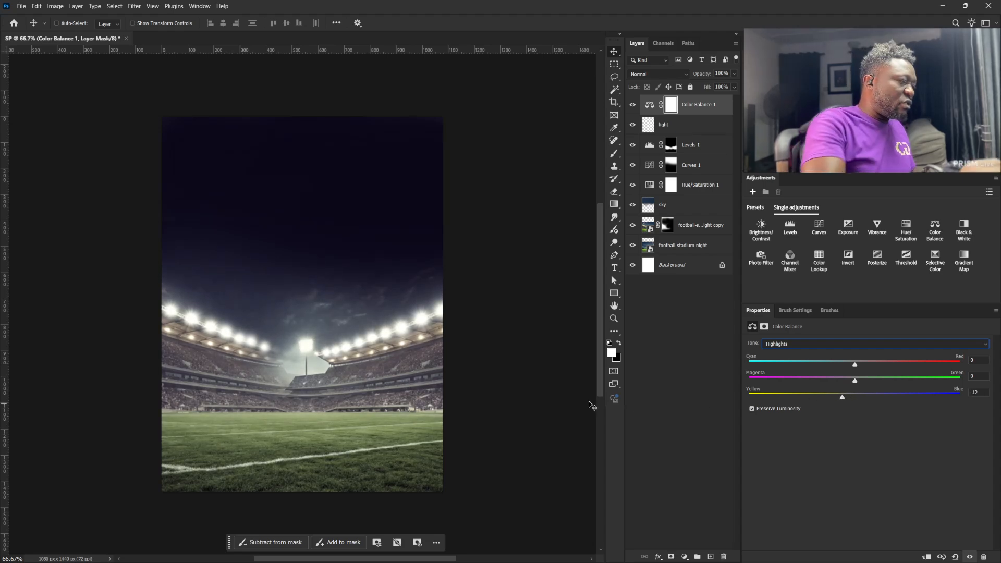
ctrl+click(224, 328)
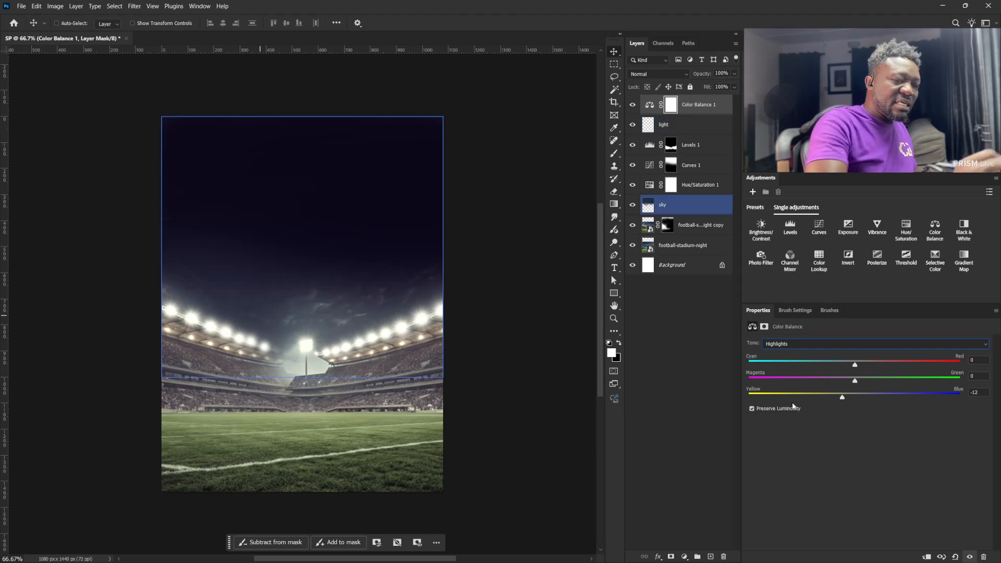
drag(842, 399, 836, 402)
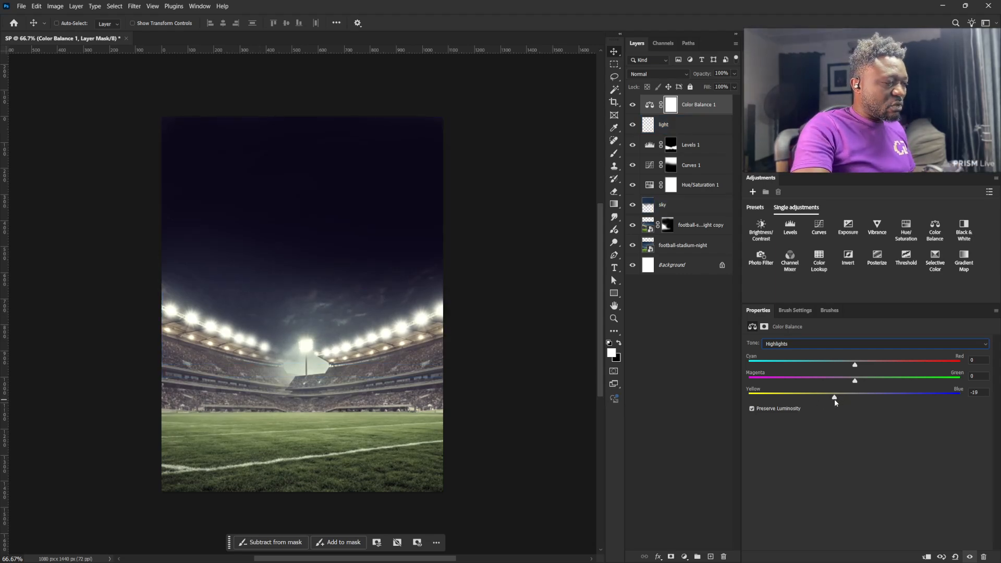
drag(859, 362, 865, 367)
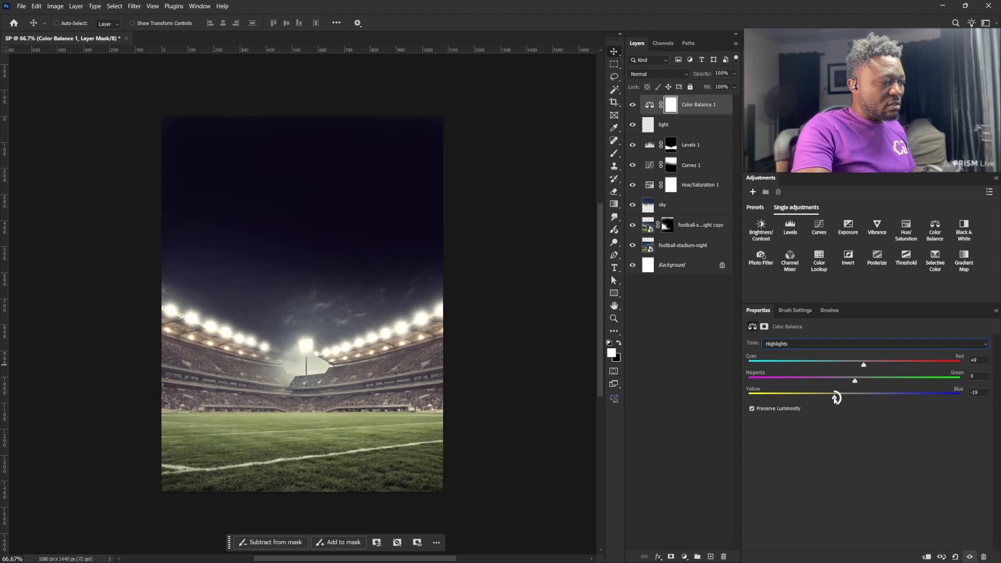
drag(835, 398, 833, 398)
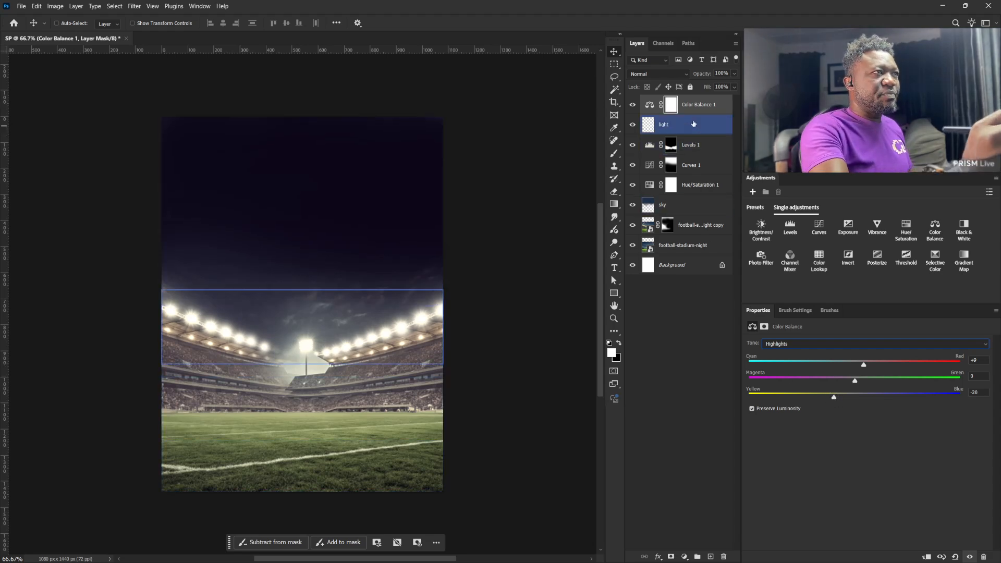
Create a new layer above Color Balance 1 and name it fog
click(710, 557)
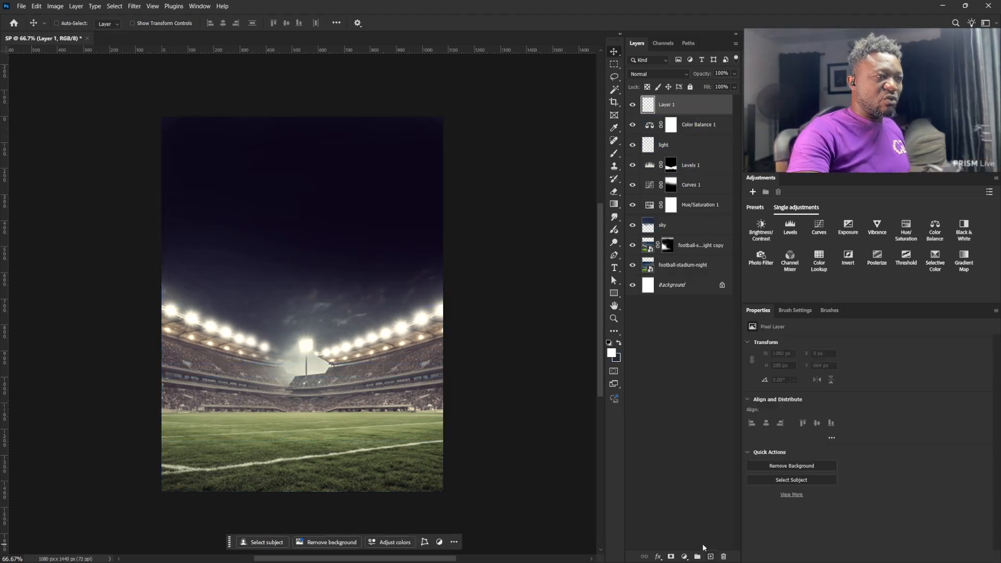
double_click(666, 104)
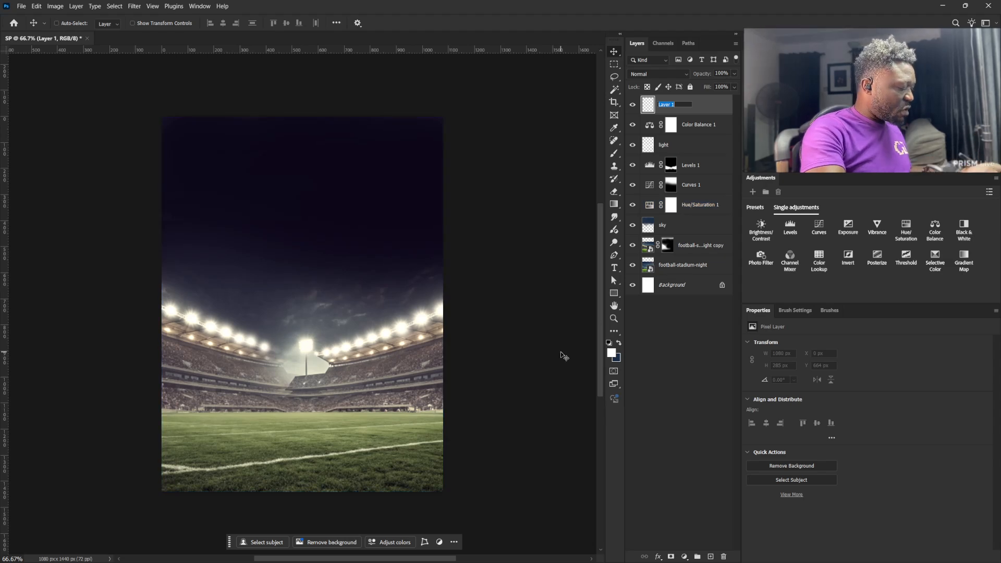
text(fog)
key(Return)
Paint a soft white haze across the stands on the fog layer with a 250 px brush
key(b)
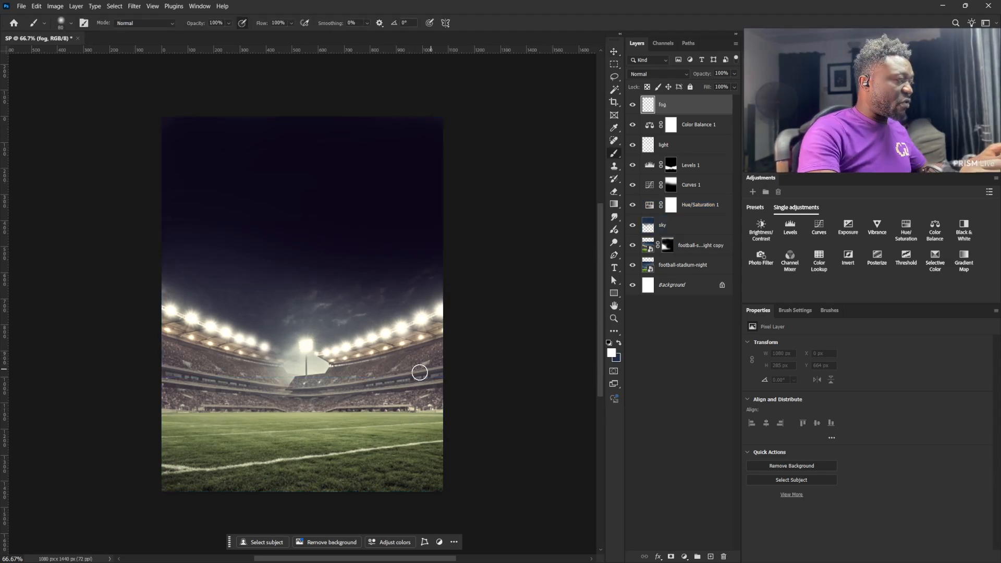
key(bracketright)
key(bracketright)
key(bracketright)
key(bracketright)
key(bracketright)
key(bracketright)
key(bracketright)
mouse_move(379, 379)
mouse_down()
mouse_move(320, 380)
mouse_move(437, 384)
mouse_move(205, 380)
mouse_move(150, 369)
mouse_move(346, 393)
mouse_move(147, 357)
mouse_move(161, 369)
mouse_move(306, 384)
mouse_move(405, 370)
mouse_move(392, 376)
mouse_up()
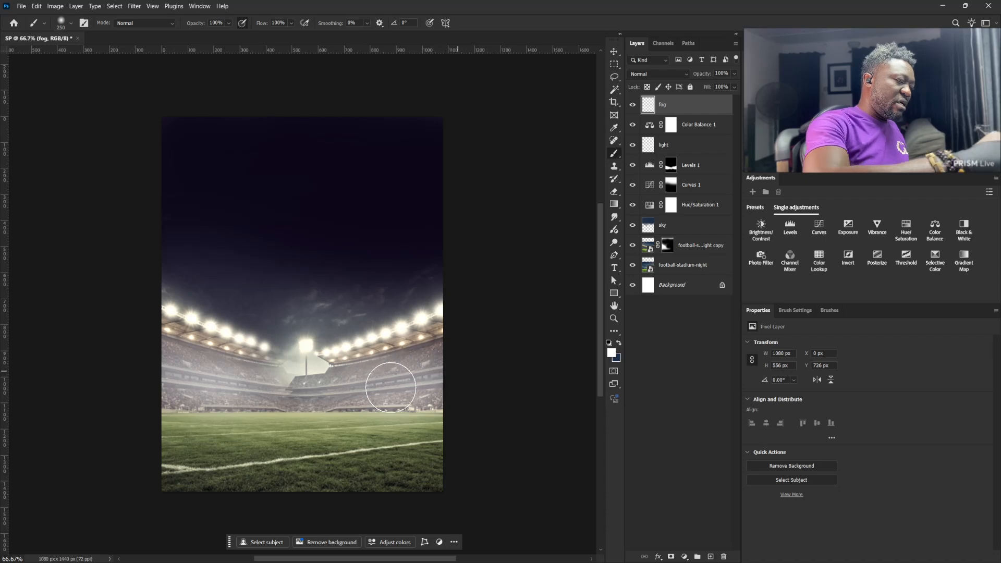
Add a layer mask to the fog layer and render the Clouds filter on it to break up the haze
click(671, 556)
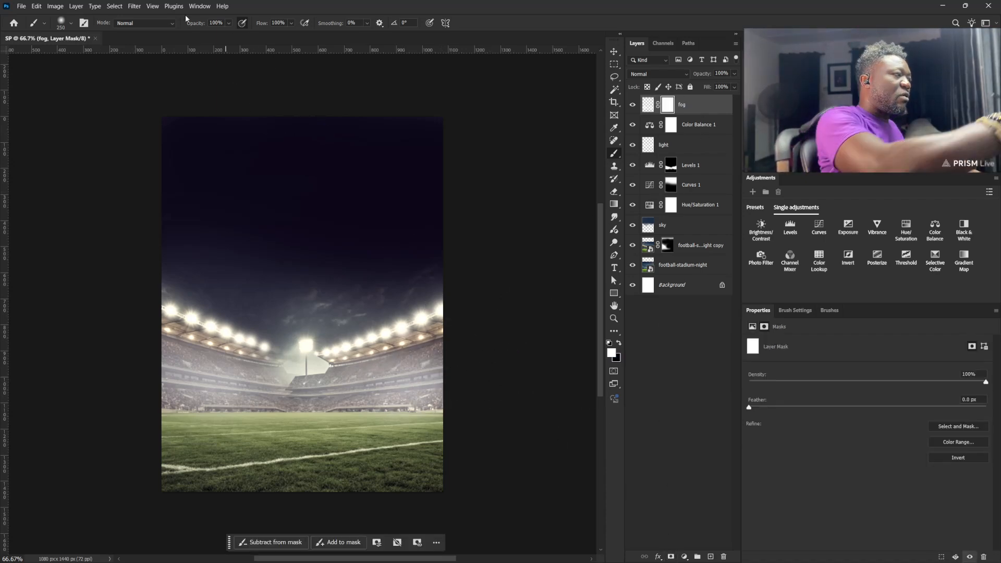
click(134, 5)
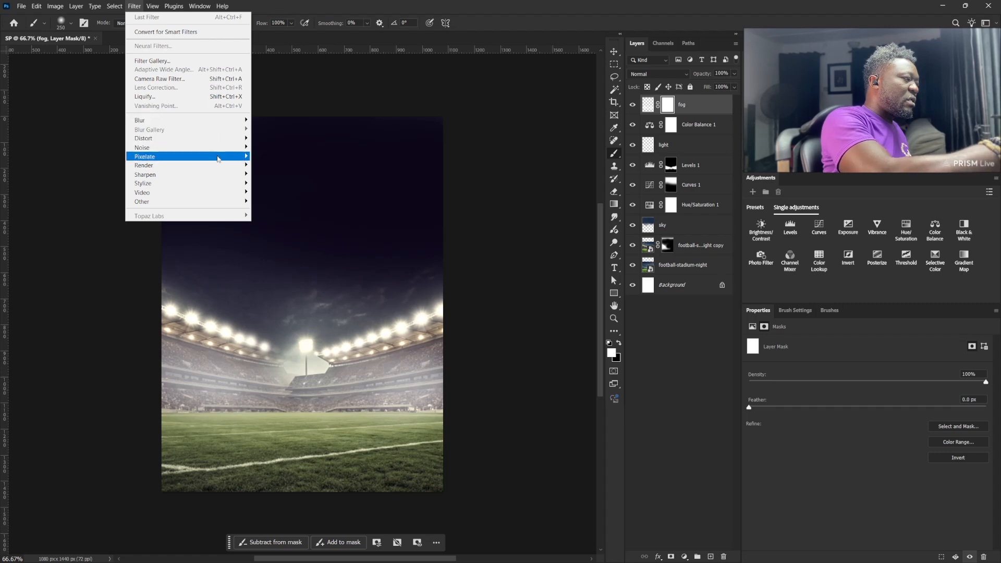
mouse_move(218, 159)
click(285, 197)
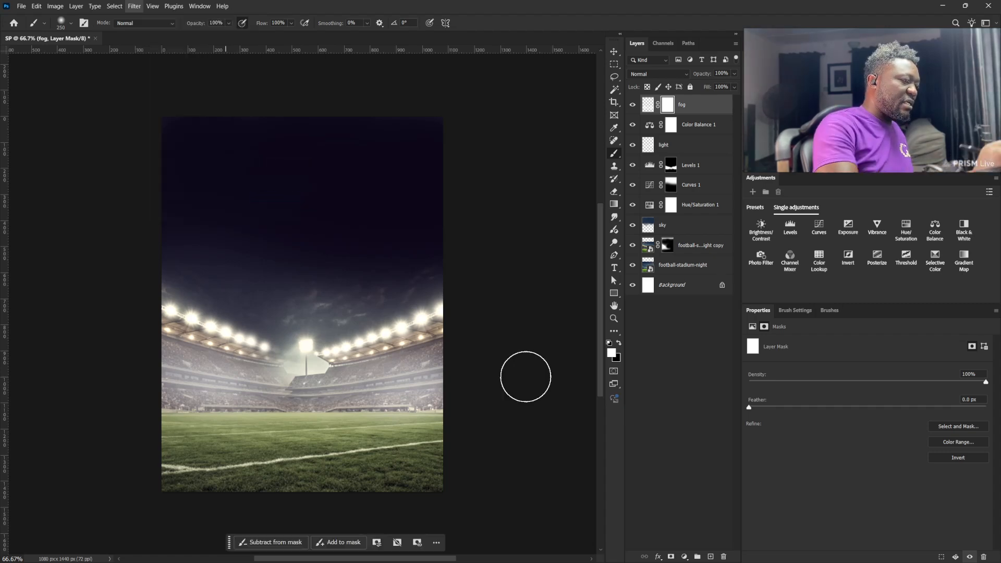
key(v)
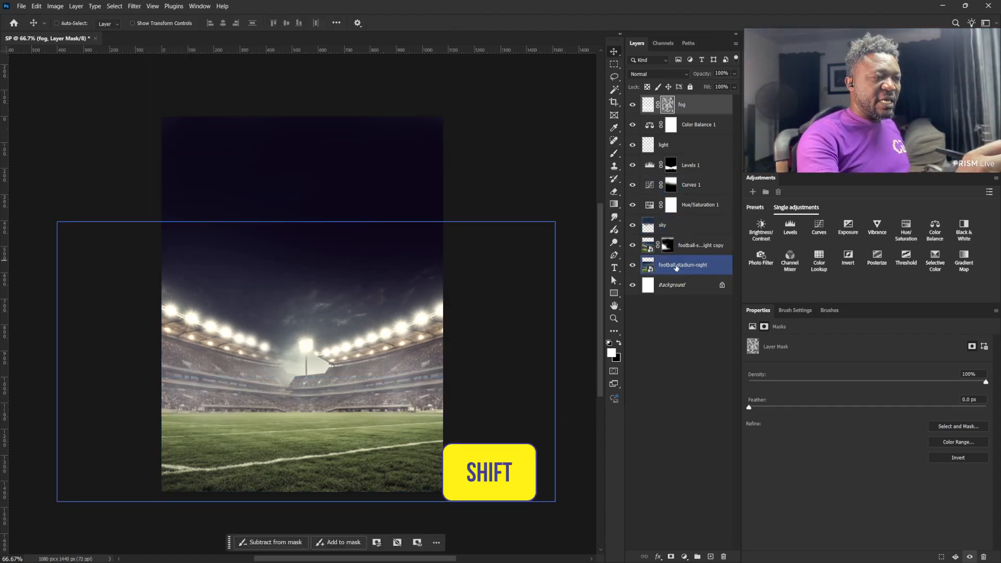
Group all layers from fog down to football-stadium-night and name the group Stadium
shift+click(676, 267)
key(ctrl)
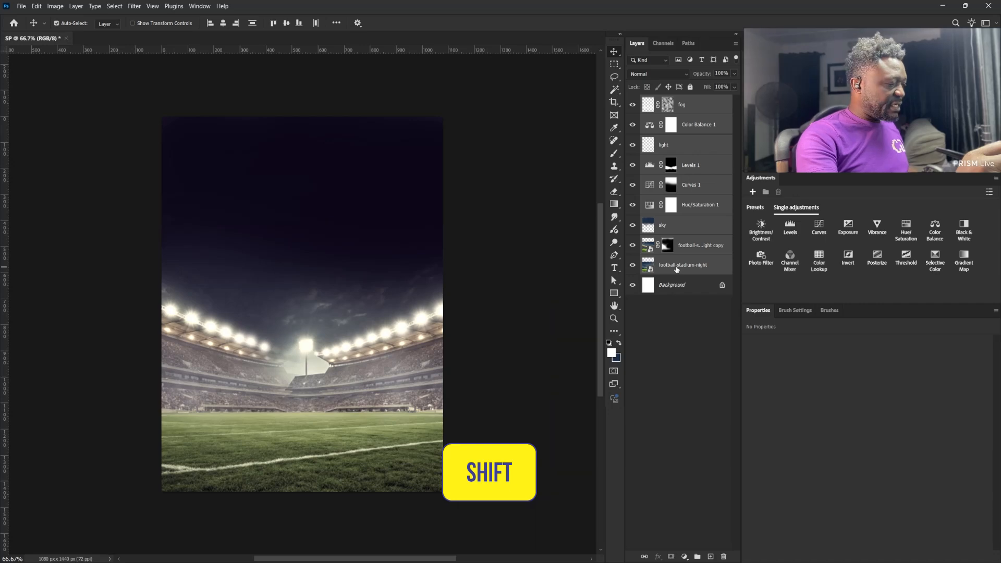
key(ctrl+g)
double_click(666, 104)
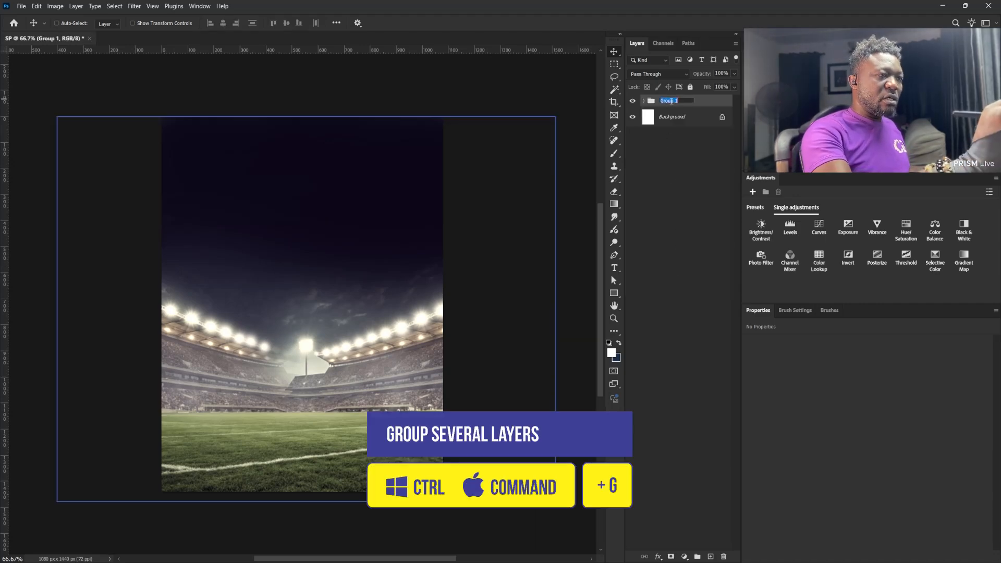
text(S)
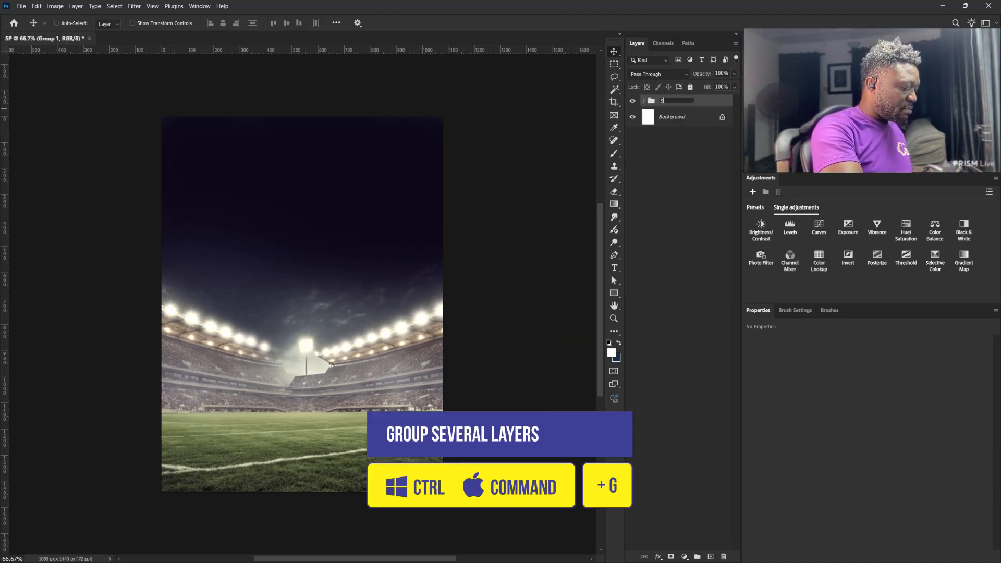
text(tadium)
key(Return)
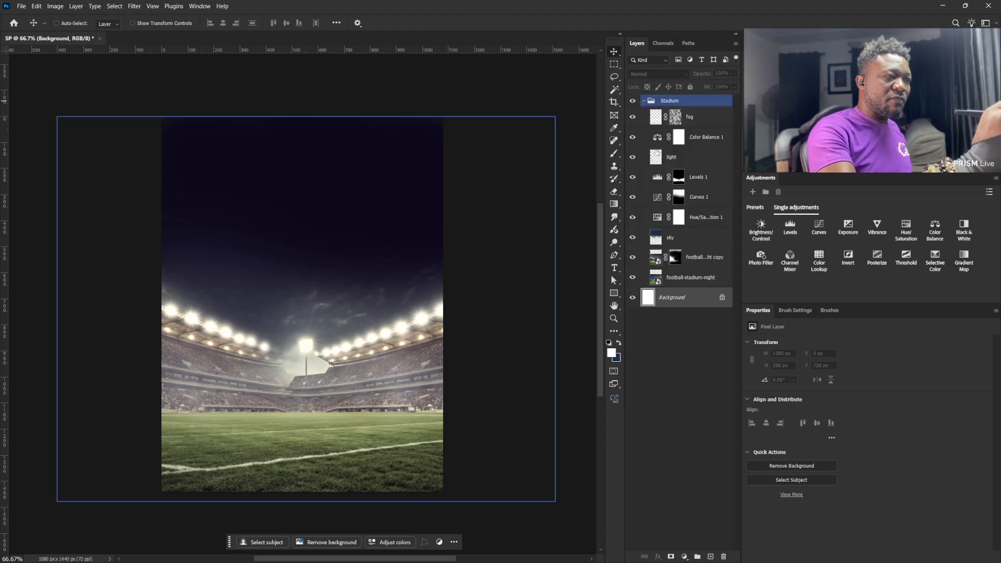
Paint white on the Curves 1 mask along the lower pitch with a 250 px soft brush to darken the grass, and collapse the Stadium group
click(679, 200)
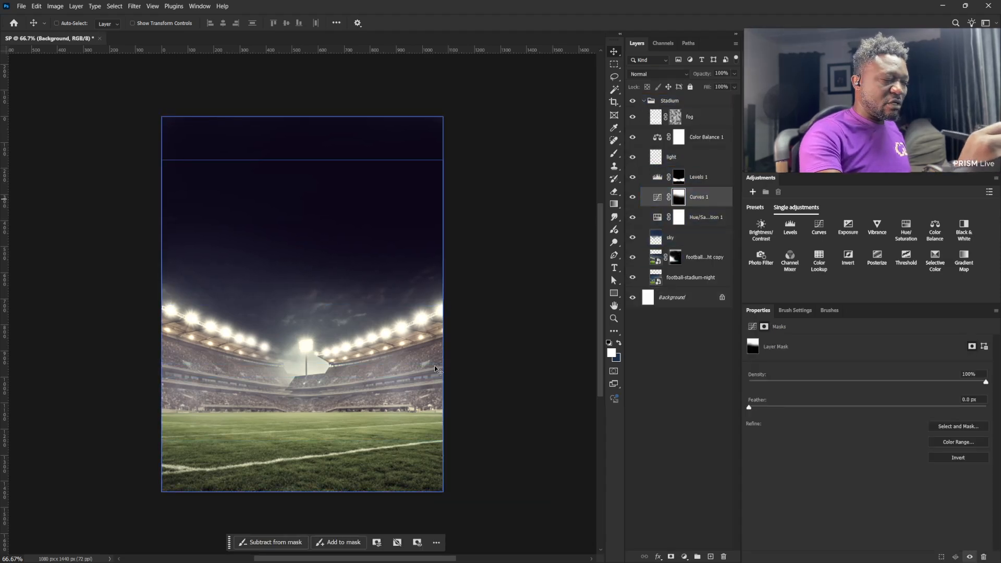
click(614, 153)
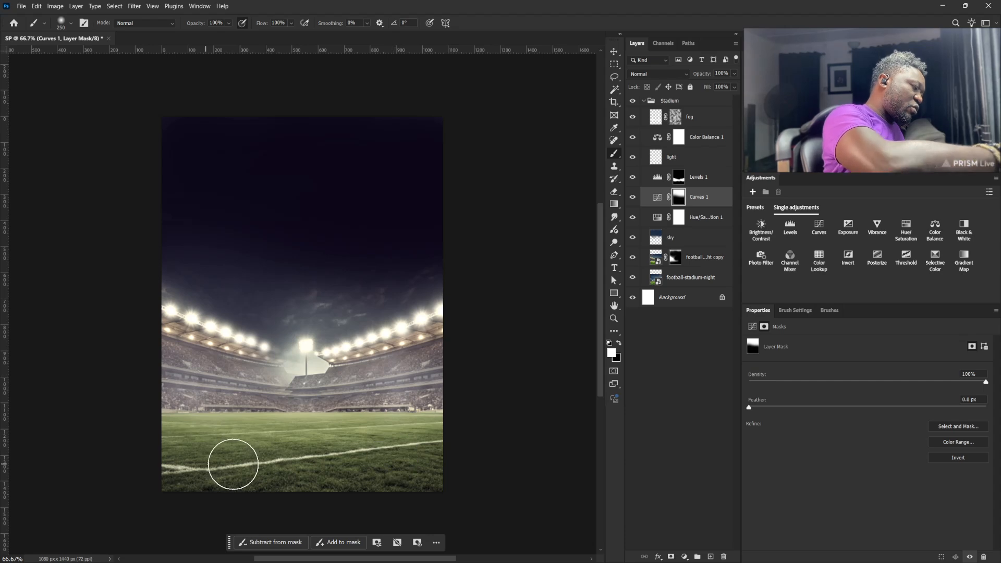
drag(360, 483, 467, 476)
drag(190, 449, 435, 451)
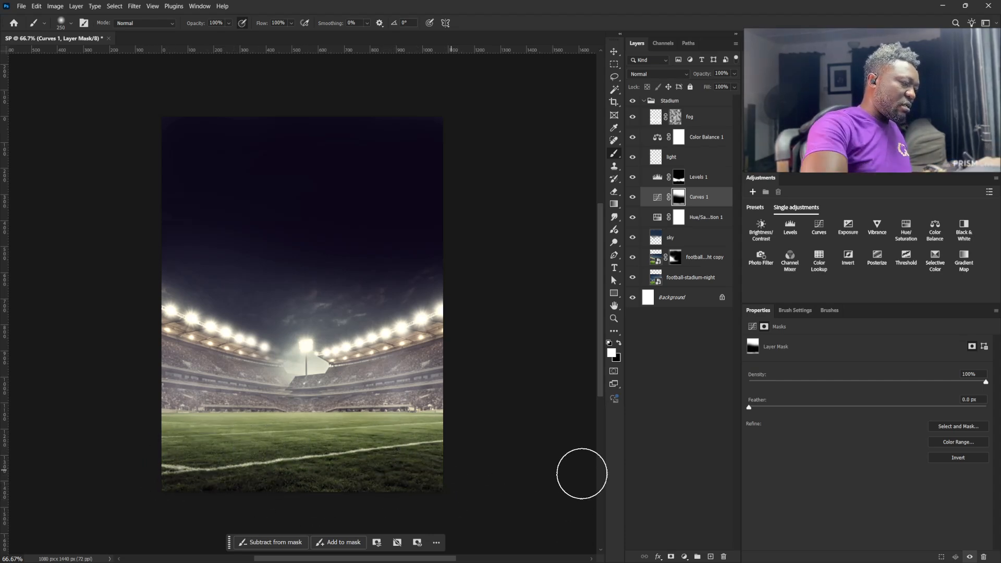
click(643, 101)
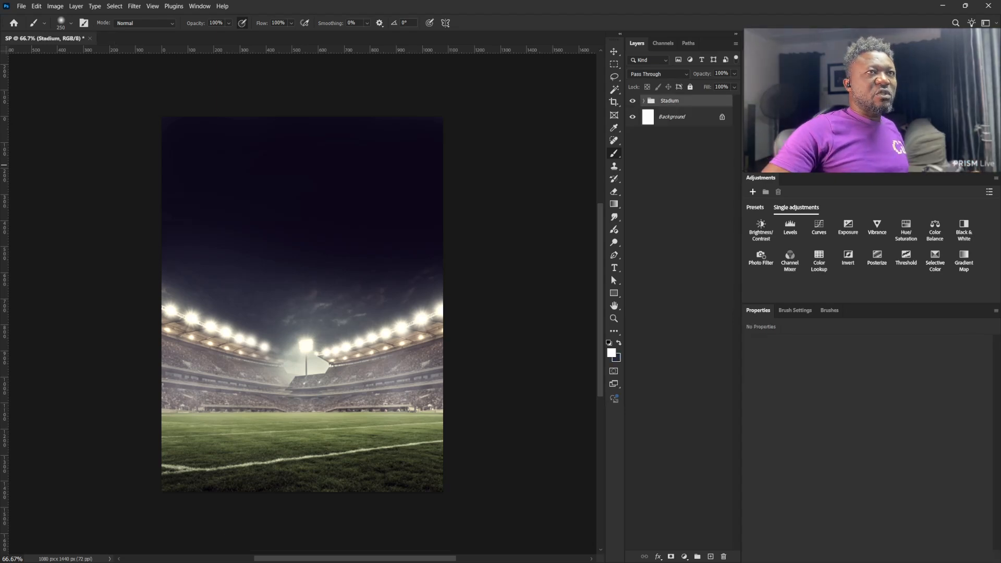
Place the gaya image above the Stadium group, scale it to about 314%, and stand the player on the poster's right half
drag(406, 273, 409, 374)
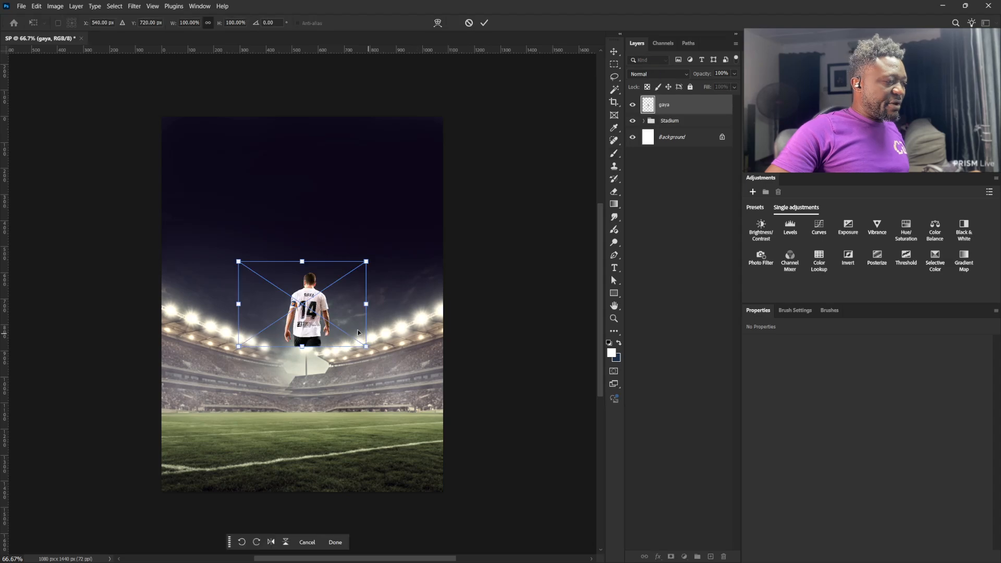
drag(366, 258, 518, 159)
drag(433, 237, 426, 401)
drag(556, 211, 539, 222)
drag(369, 401, 376, 425)
key(Return)
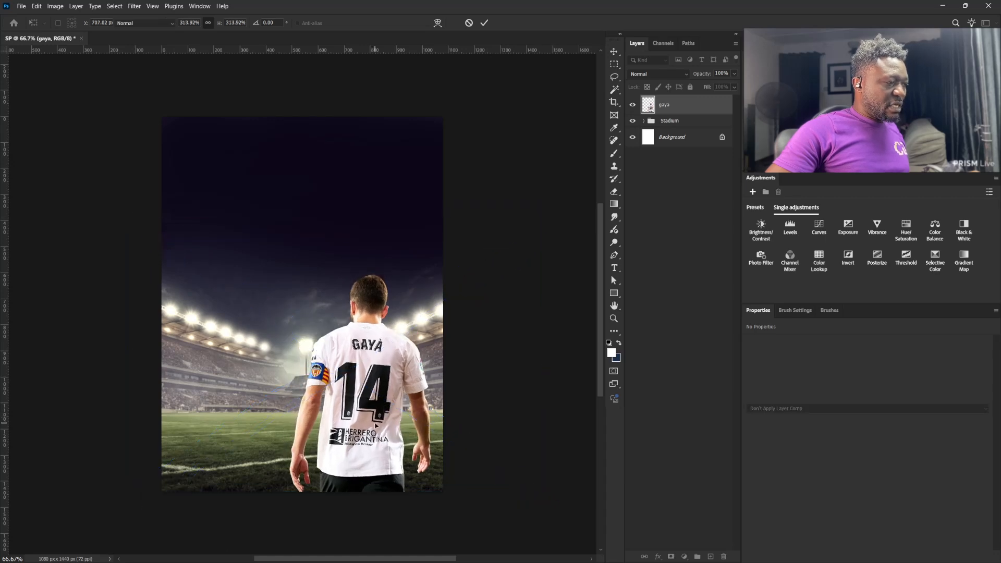
key(b)
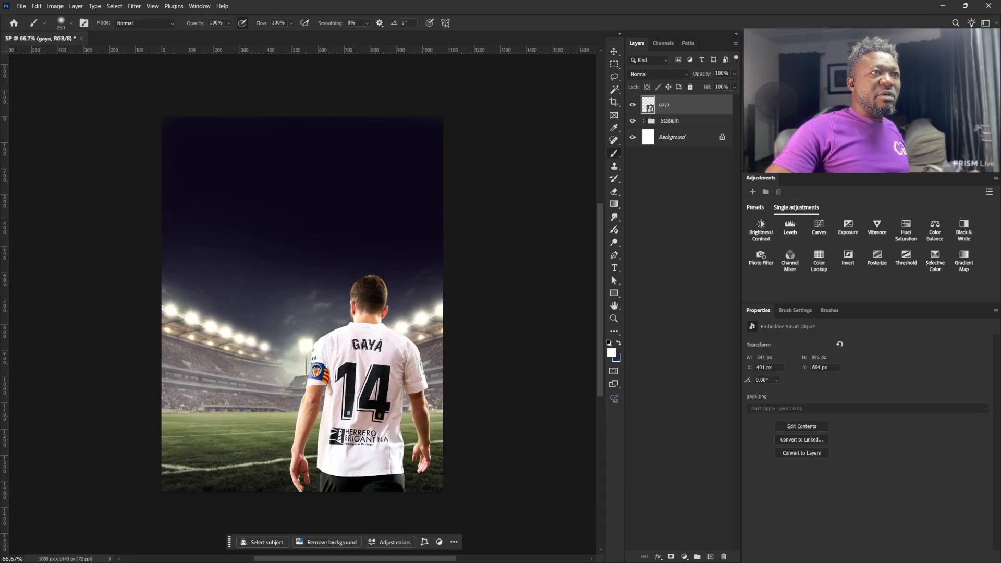
Place the Yamal image, enlarge it to match the other player, and stand it on the poster's left half
key(alt+Tab)
drag(290, 289, 279, 345)
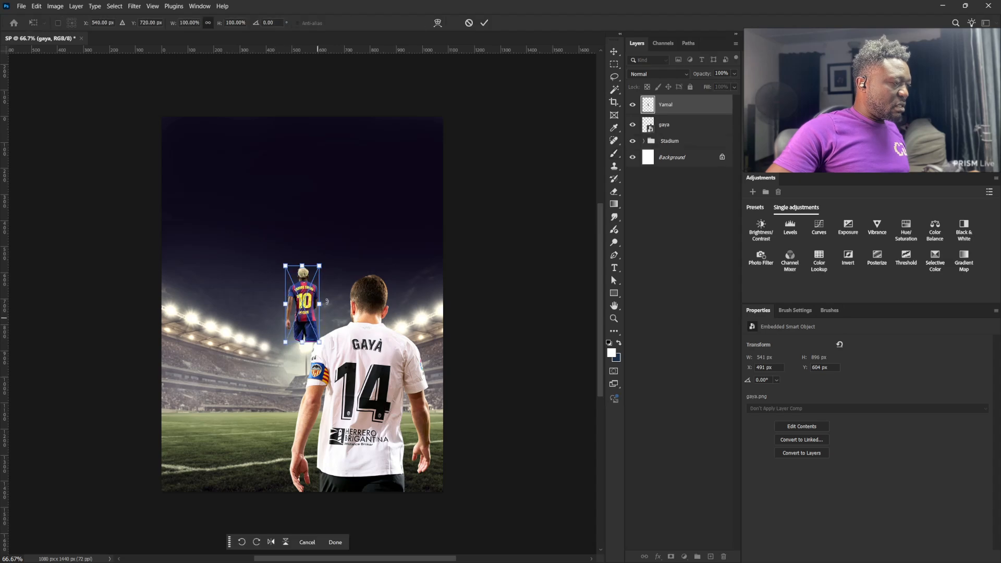
drag(319, 266, 415, 195)
drag(309, 289, 238, 385)
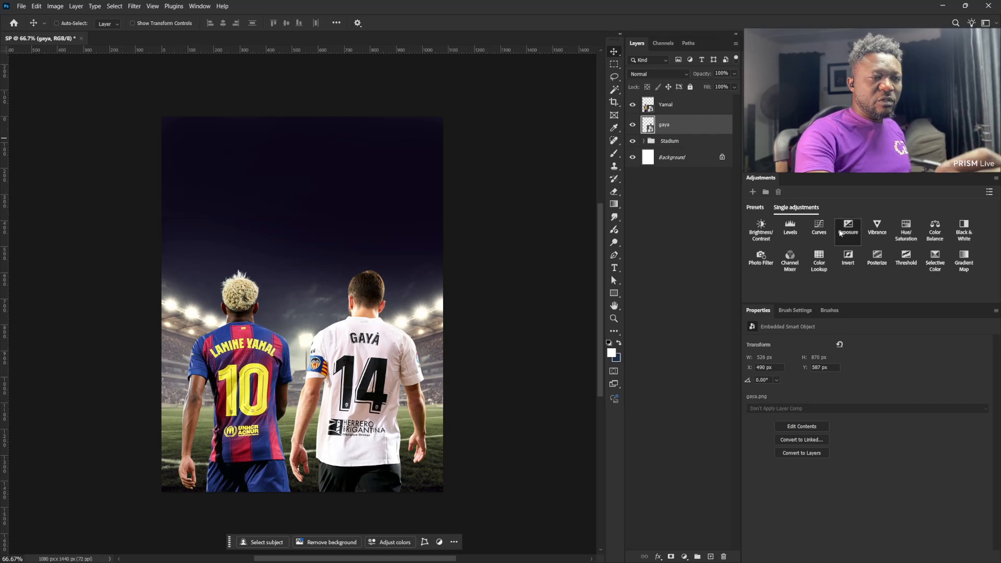
Add a darkening Curves adjustment clipped to gaya, lowering the upper midtones to output 127, and invert its mask to black
click(819, 228)
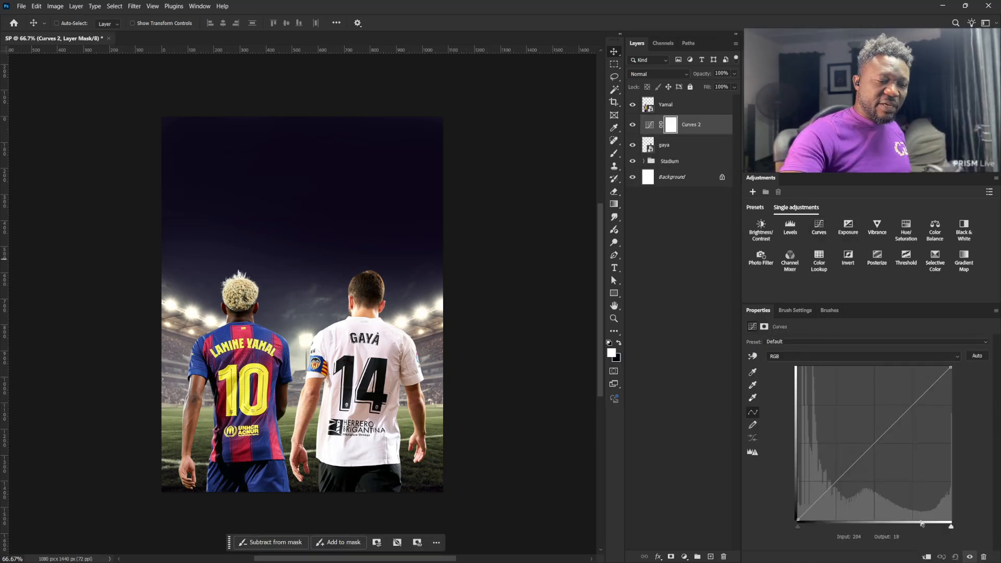
click(926, 556)
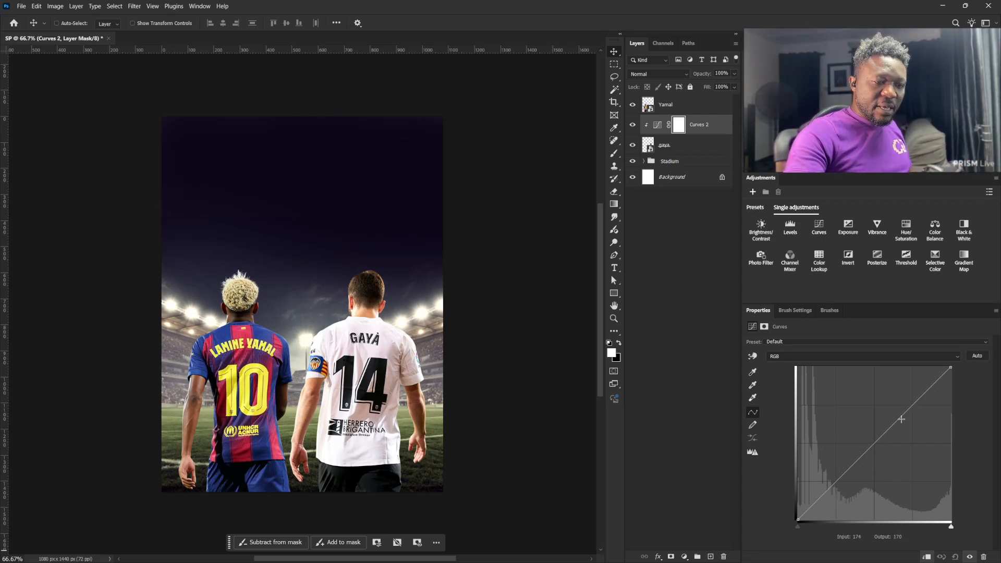
drag(896, 425, 903, 444)
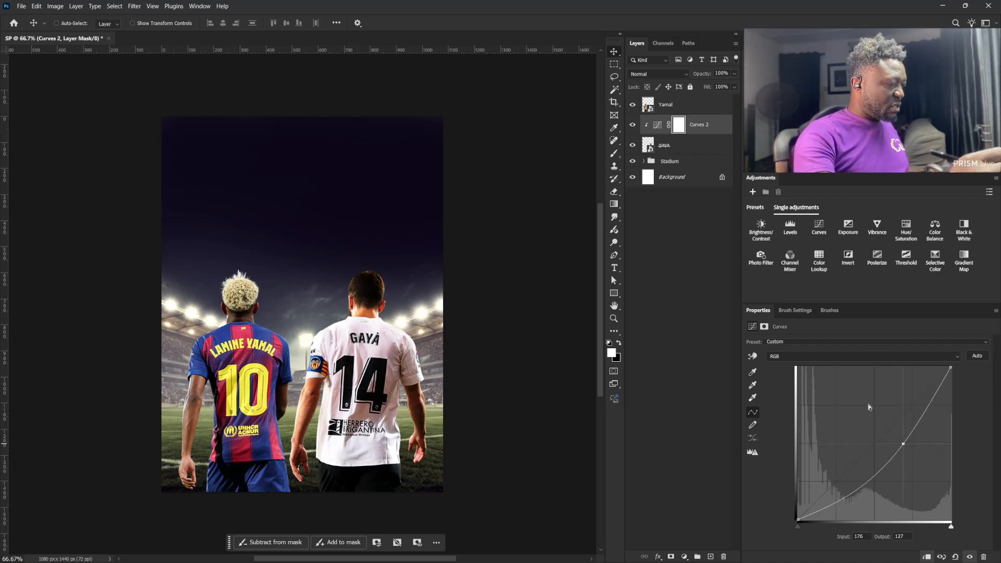
key(ctrl+i)
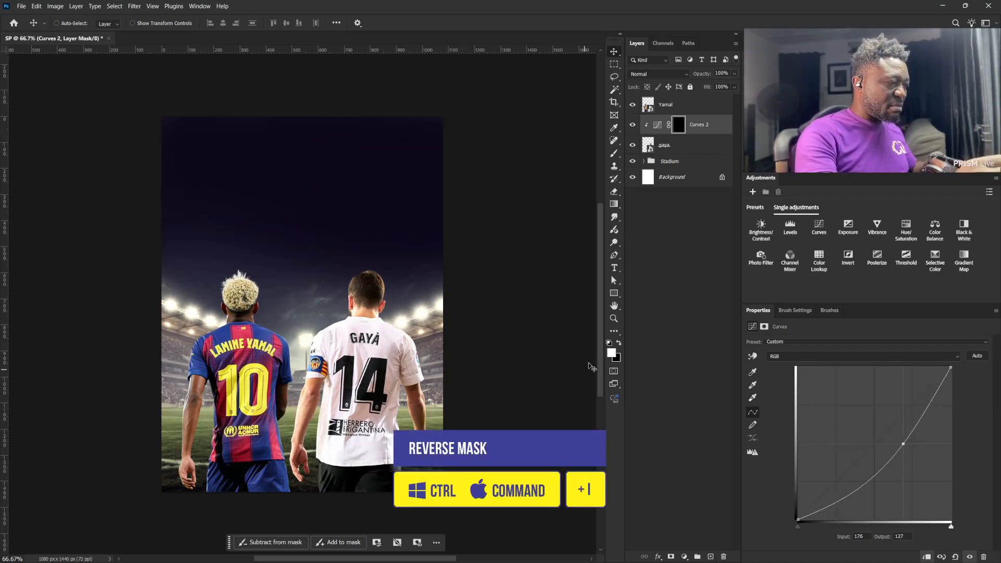
Paint white on the Curves 2 mask over the overly bright parts of the white shirt with a 70 px soft brush
click(614, 153)
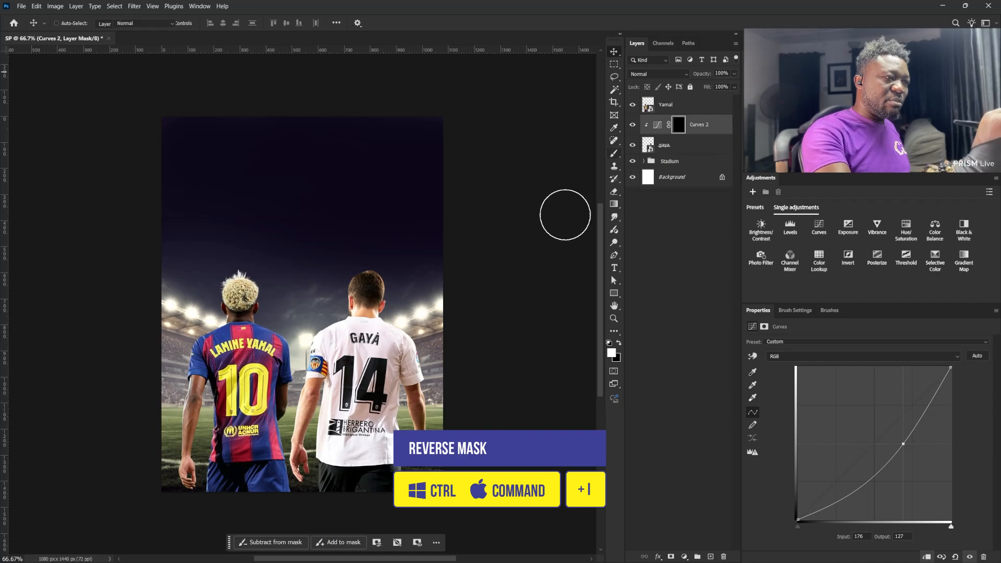
key(bracketleft)
key(bracketleft)
key(bracketleft)
key(bracketleft)
key(bracketleft)
key(bracketleft)
key(bracketleft)
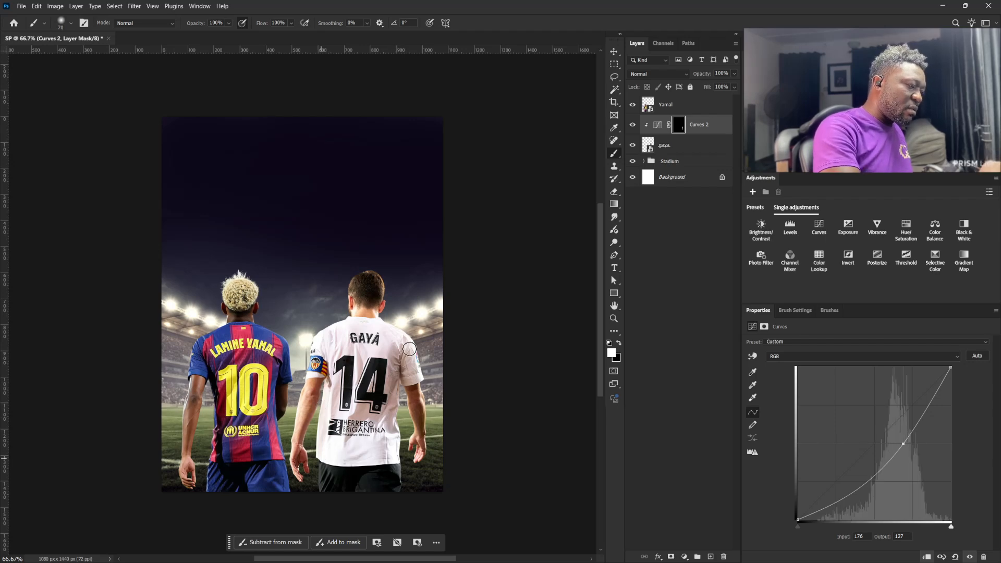
drag(399, 355, 388, 449)
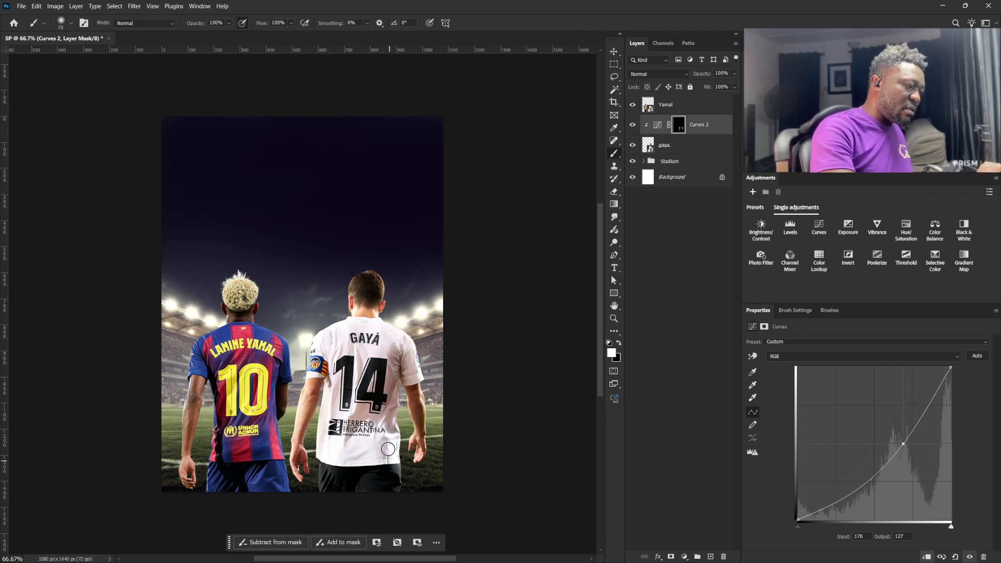
Add a Hue/Saturation adjustment clipped to the gaya layer and set its saturation to -48
click(906, 228)
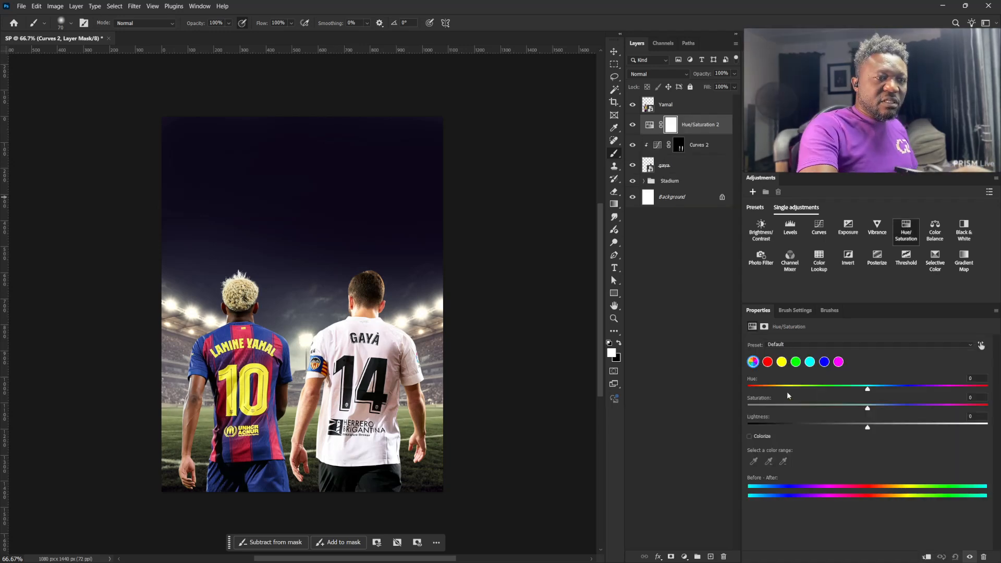
click(926, 557)
drag(867, 408, 810, 413)
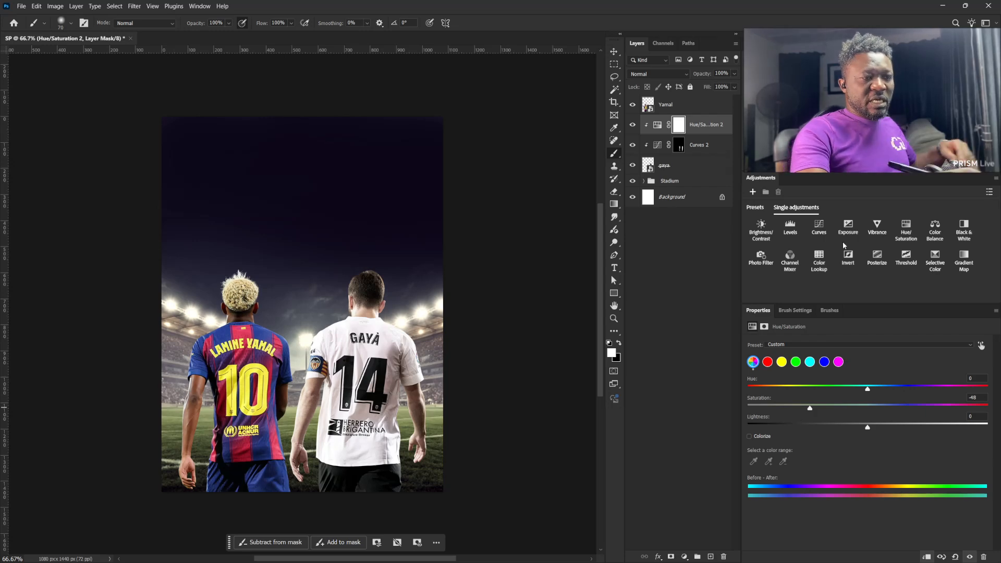
Add a Levels adjustment clipped to the gaya layer and lower its white output level to 111
click(791, 228)
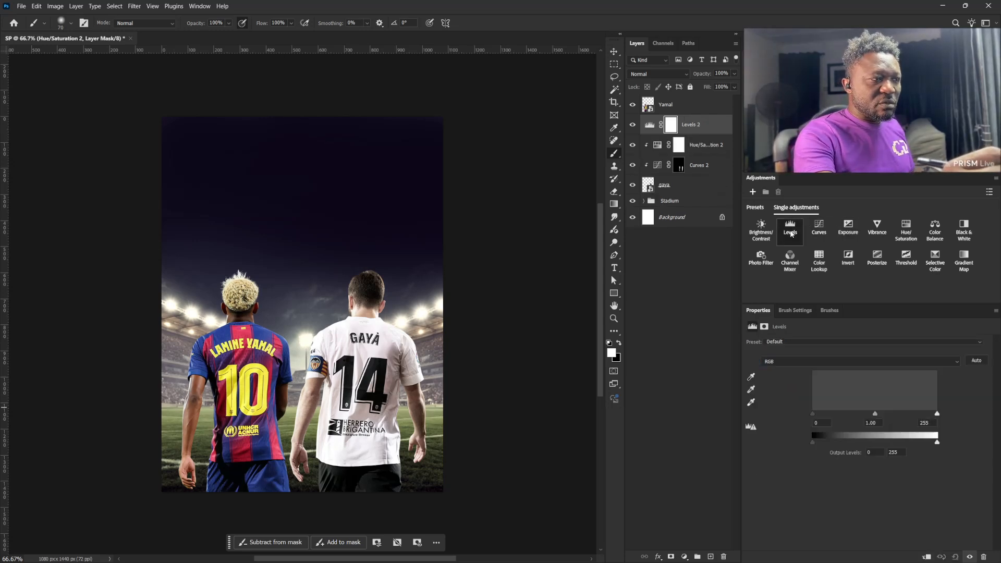
click(926, 557)
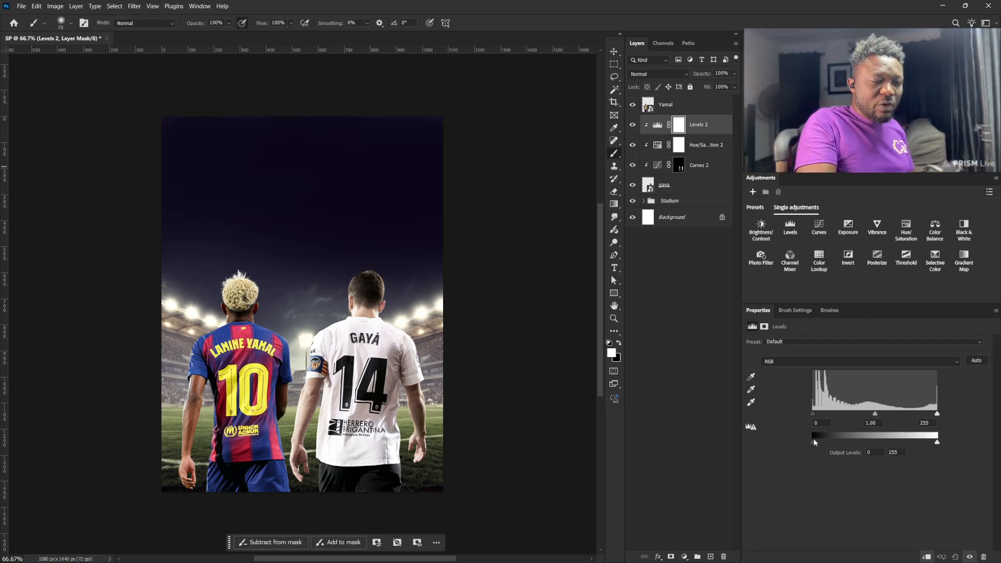
drag(815, 442, 812, 443)
drag(936, 442, 866, 442)
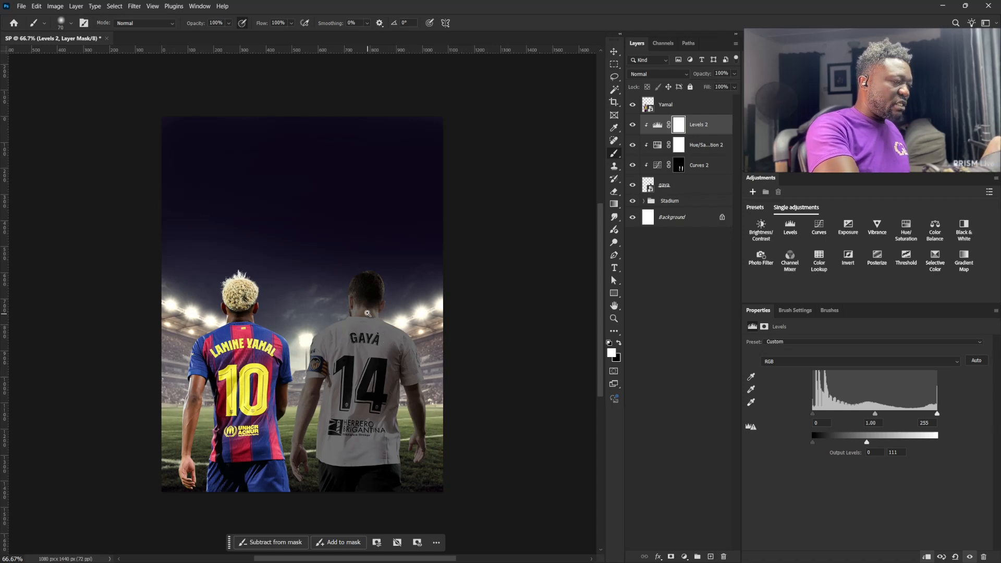
Paint black on the Levels 2 mask along the right edge of the gaya player's hair with a 5 px brush
drag(381, 315, 440, 319)
mouse_move(474, 367)
mouse_down()
mouse_move(455, 333)
mouse_move(495, 438)
mouse_up()
key([)
key([)
key([)
key([)
key([)
key([)
key([)
key([)
key([)
key([)
key([)
key([)
key([)
key([)
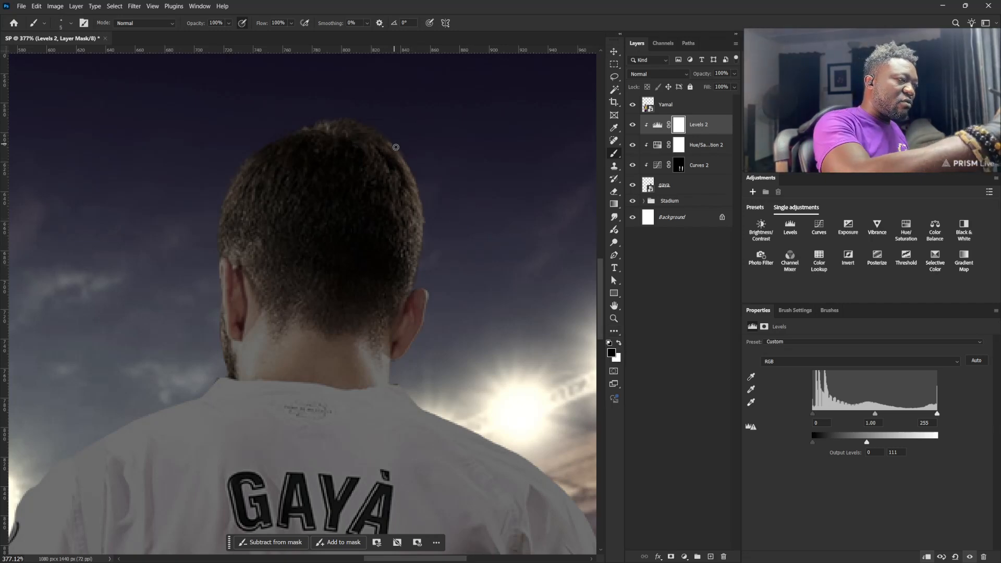
drag(402, 163, 424, 219)
mouse_move(415, 184)
mouse_down()
mouse_move(424, 250)
mouse_move(426, 215)
mouse_move(410, 284)
mouse_up()
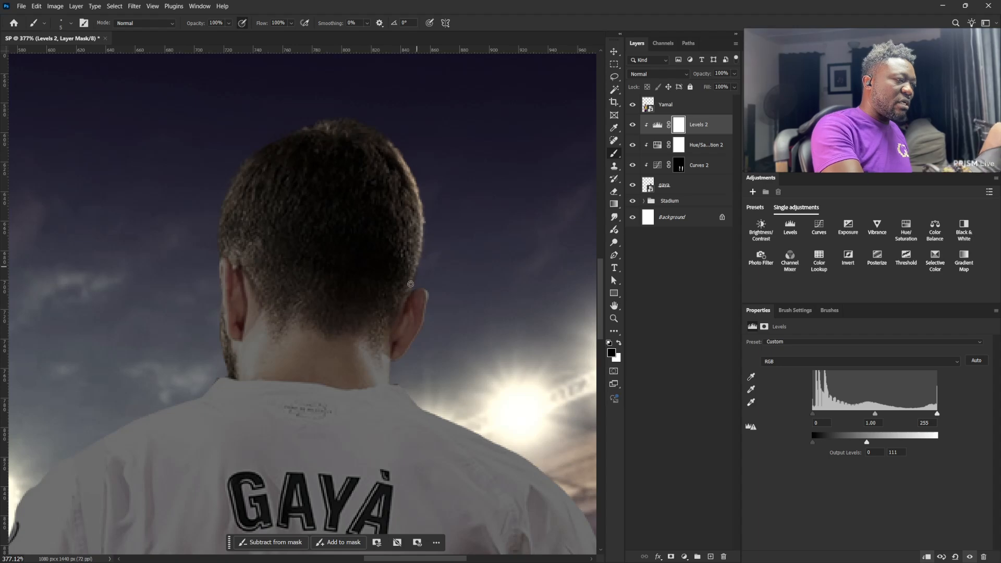
Continue the rim light in black on the Levels 2 mask around the upper right hair, right ear, neck and collar, varying the brush size
key(])
key(])
key(])
key(])
key(])
key(])
key(])
mouse_move(391, 142)
mouse_down()
mouse_move(224, 177)
mouse_move(408, 127)
mouse_up()
key([)
key([)
key([)
key([)
key([)
key([)
drag(416, 305, 392, 353)
key(])
key(])
key(])
mouse_move(389, 345)
mouse_down()
mouse_move(386, 379)
mouse_move(441, 421)
mouse_up()
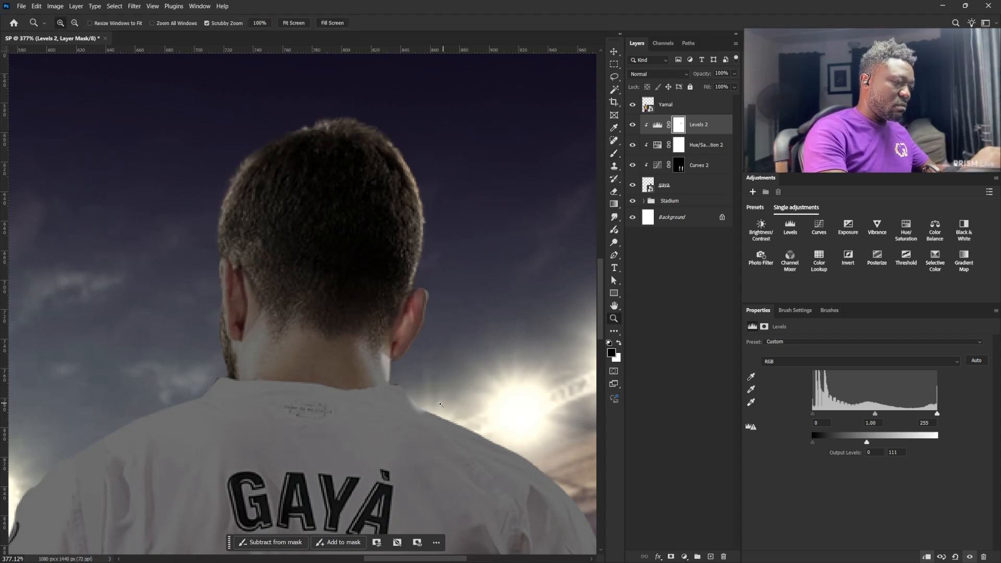
Paint black on the Levels 2 mask along the gaya player's right shoulder and upper sleeve edge with small brush sizes
ctrl+click(446, 404)
ctrl+click(446, 404)
drag(503, 438, 350, 356)
drag(333, 357, 388, 372)
key(])
key(])
key(])
key(])
key(])
key(])
key(])
key(])
mouse_move(334, 309)
mouse_down()
mouse_move(389, 335)
mouse_move(443, 384)
mouse_up()
key([)
key([)
key([)
key([)
key([)
key([)
key([)
key([)
key([)
key([)
drag(501, 469, 478, 337)
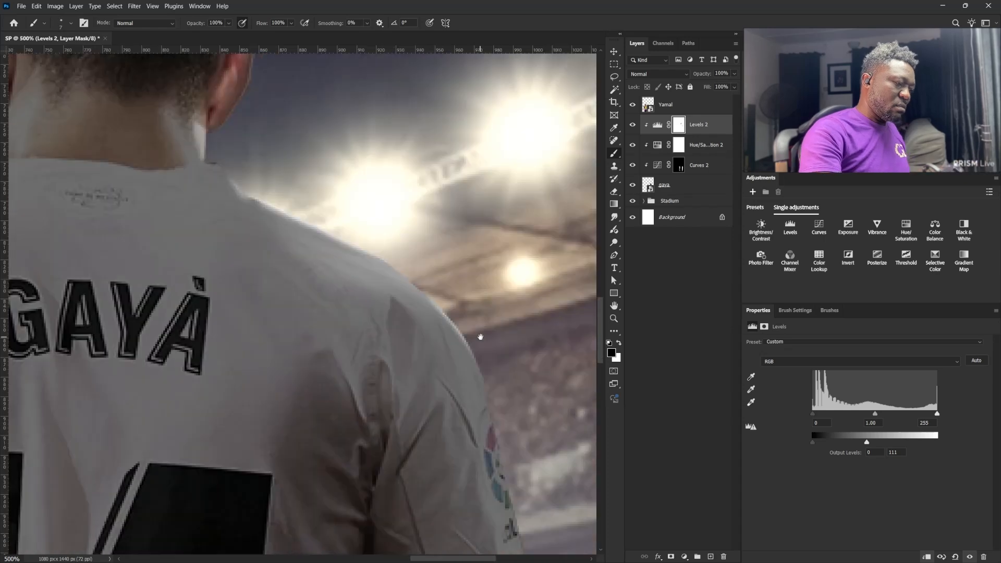
drag(420, 283, 294, 220)
drag(469, 417, 445, 277)
mouse_move(417, 166)
mouse_down()
mouse_move(468, 271)
mouse_move(485, 357)
mouse_up()
drag(461, 235, 520, 482)
mouse_move(463, 242)
mouse_down()
mouse_move(493, 414)
mouse_move(486, 281)
mouse_up()
drag(503, 333, 486, 176)
Extend the rim light on the Levels 2 mask down the gaya player's right sleeve and forearm, touching up stray areas with white
key(])
mouse_move(442, 116)
mouse_down()
mouse_move(499, 350)
mouse_move(474, 390)
mouse_up()
mouse_move(478, 369)
mouse_down()
mouse_move(462, 317)
mouse_move(436, 57)
mouse_up()
key(])
drag(474, 212, 480, 525)
drag(453, 271, 479, 361)
key([)
key([)
key([)
key([)
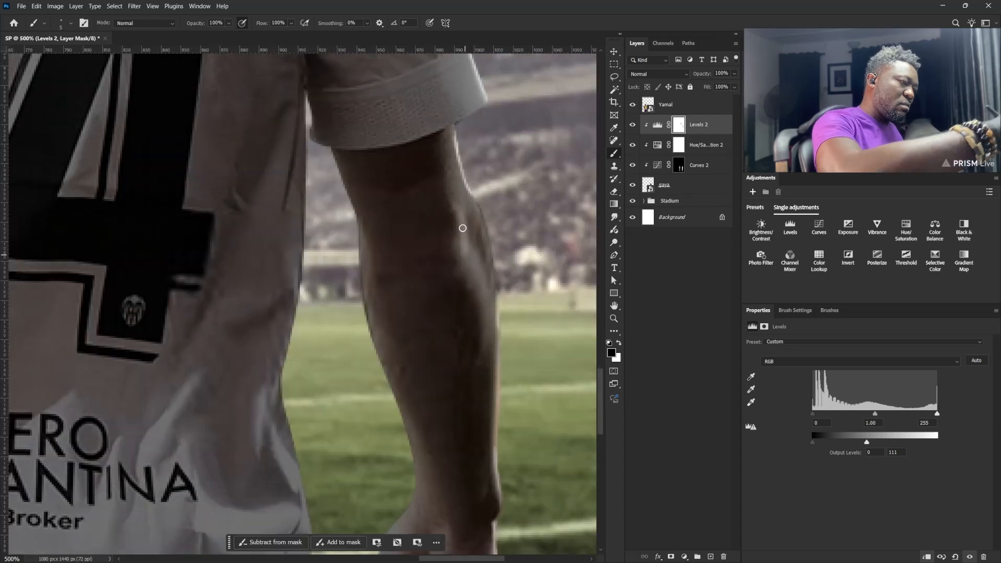
mouse_move(458, 216)
mouse_down()
mouse_move(487, 300)
mouse_move(516, 285)
mouse_up()
key(x)
drag(458, 261, 469, 282)
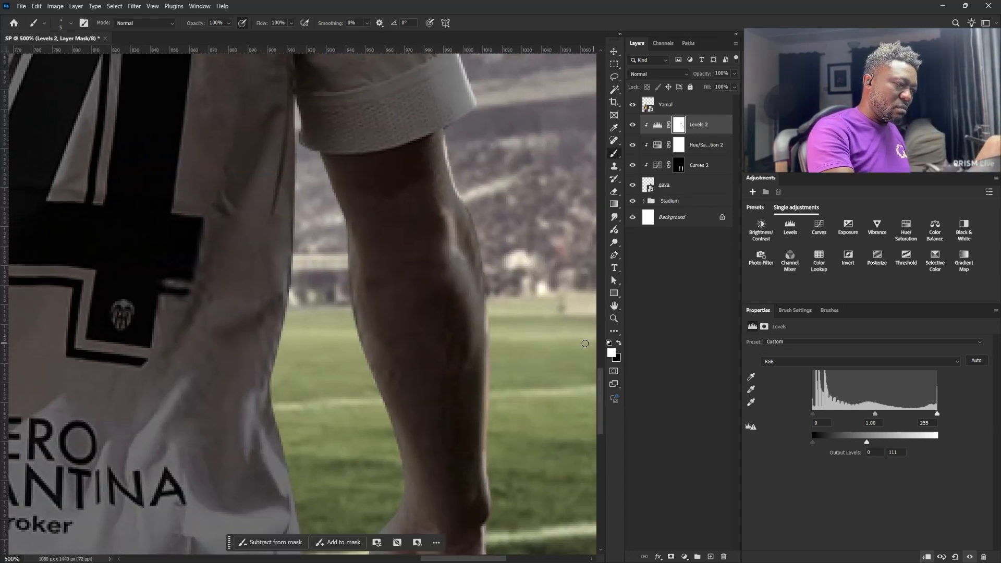
scroll(584, 343, down, 2)
drag(490, 364, 558, 376)
key(ctrl+0)
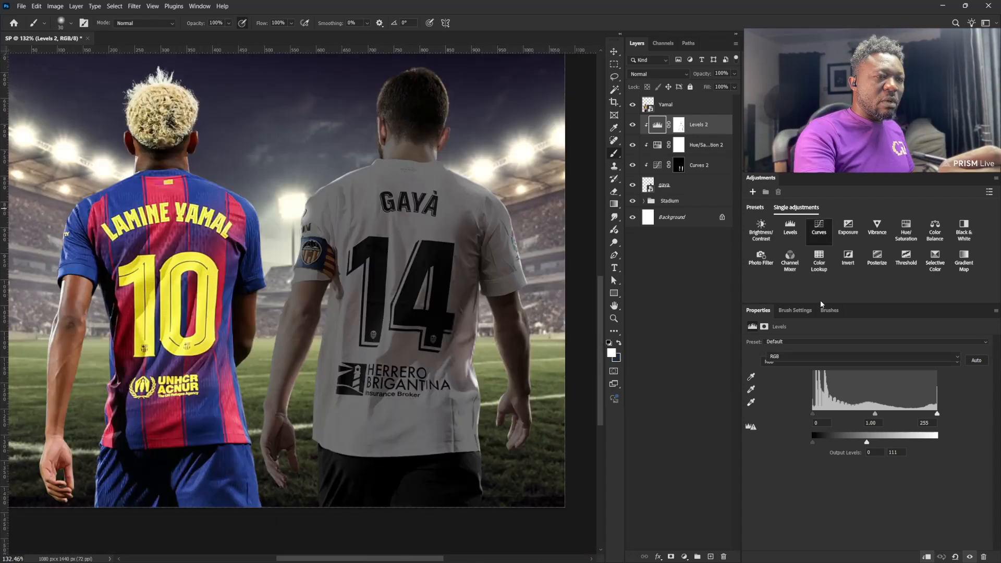
Add another Curves adjustment clipped to gaya above Levels 2 and pull the curve down from input 158 to output 104
click(818, 227)
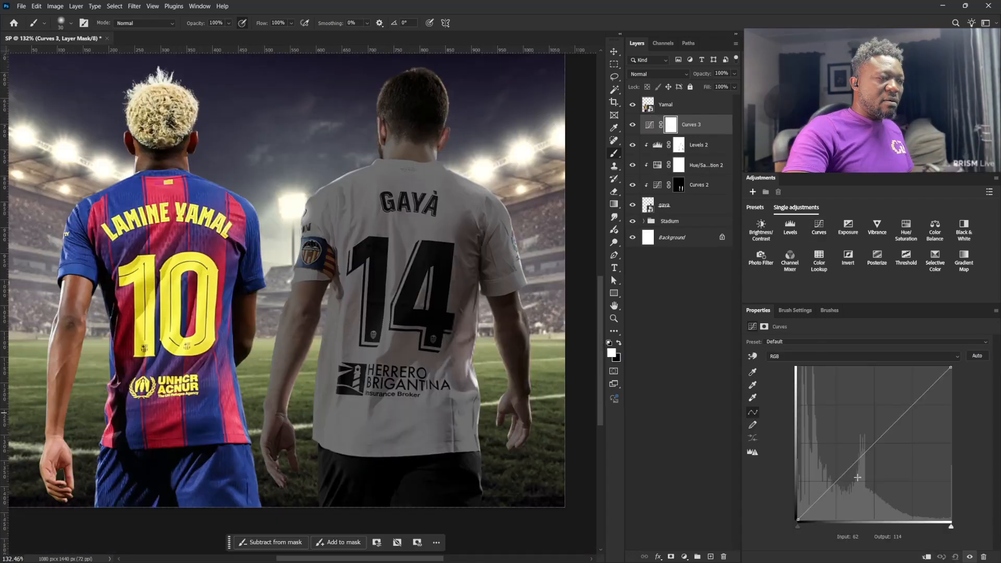
click(925, 558)
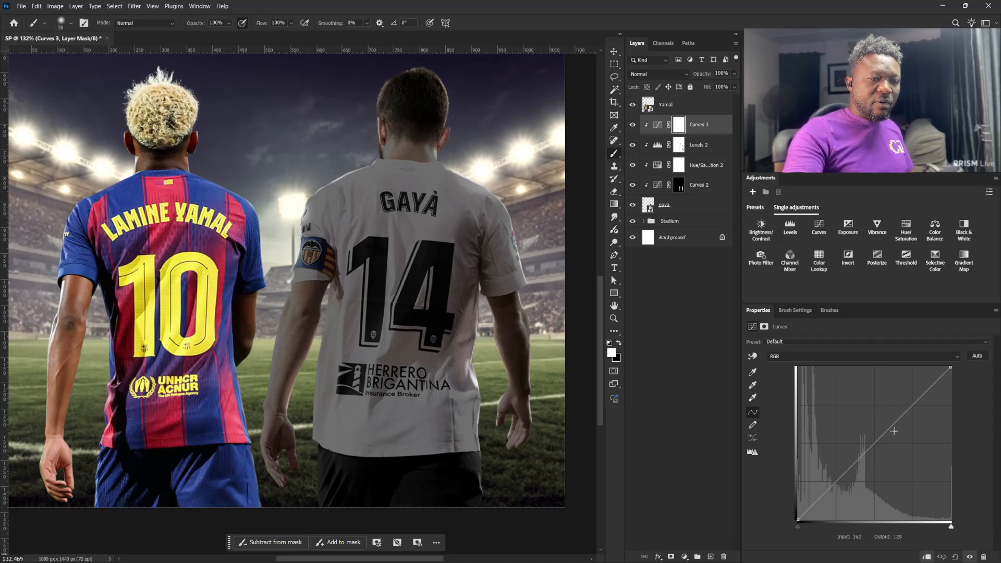
drag(885, 434, 893, 457)
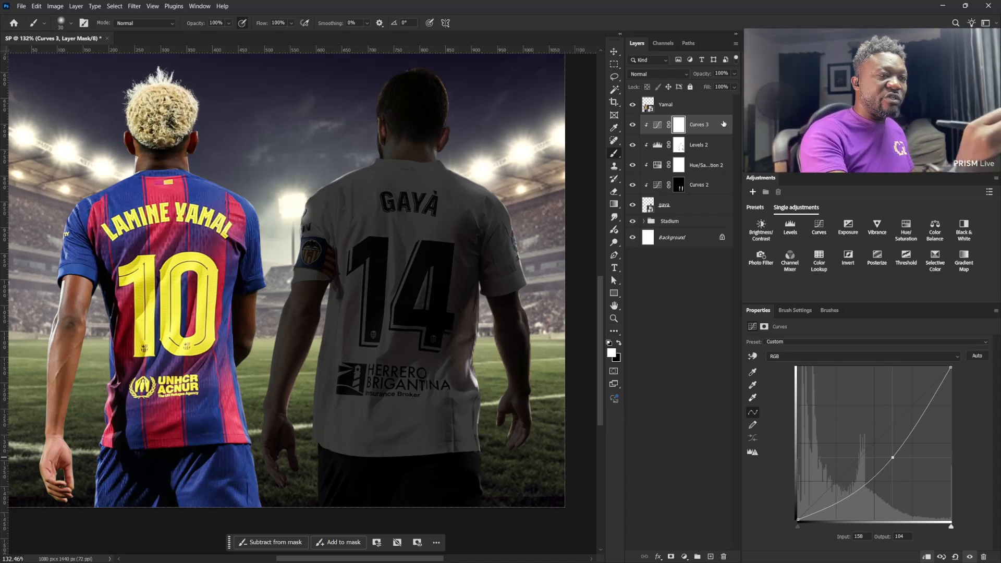
Split the Curves 3 Blend If underlying-layer highlight slider to 43 / 186 in the blending options
click(727, 128)
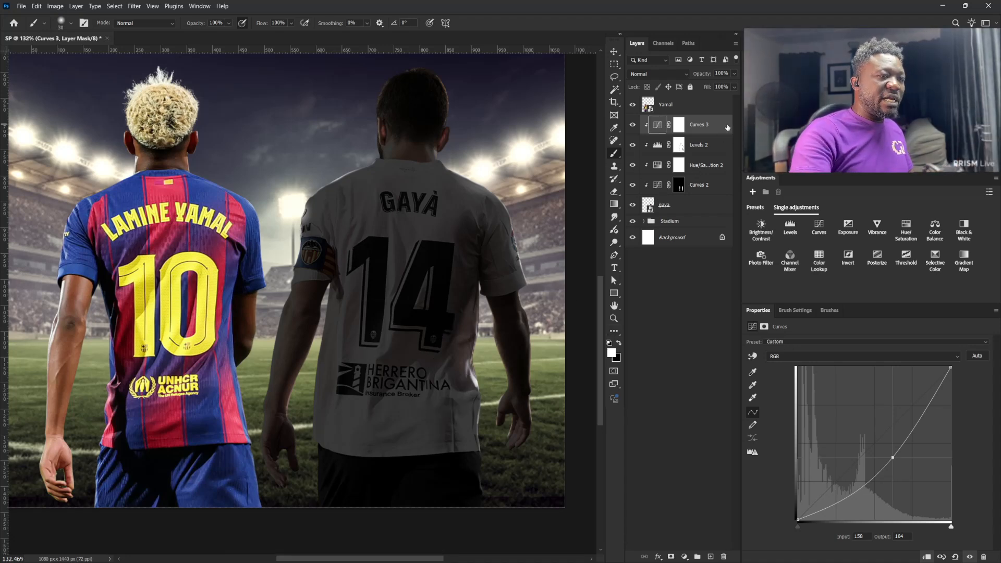
double_click(727, 127)
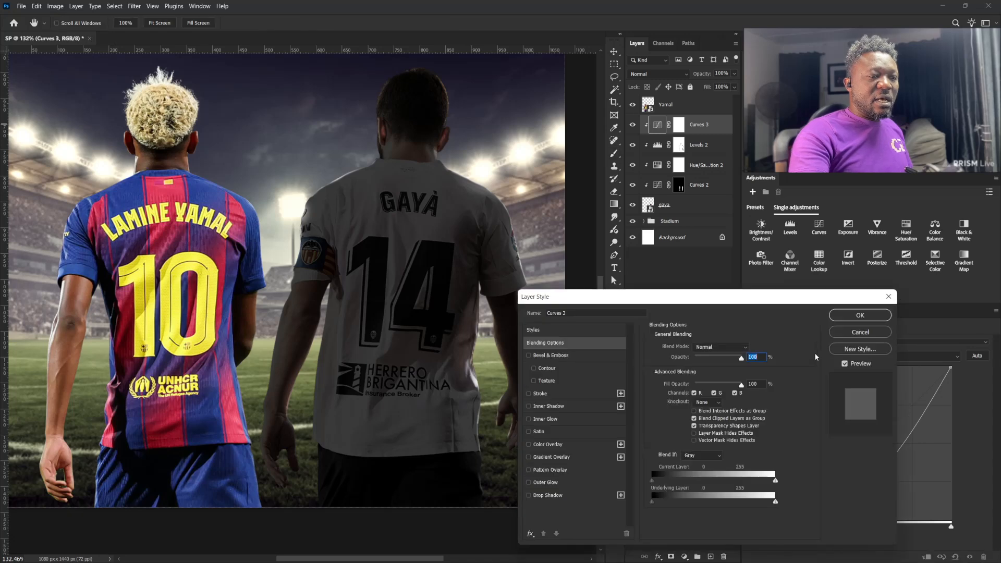
drag(775, 501, 743, 506)
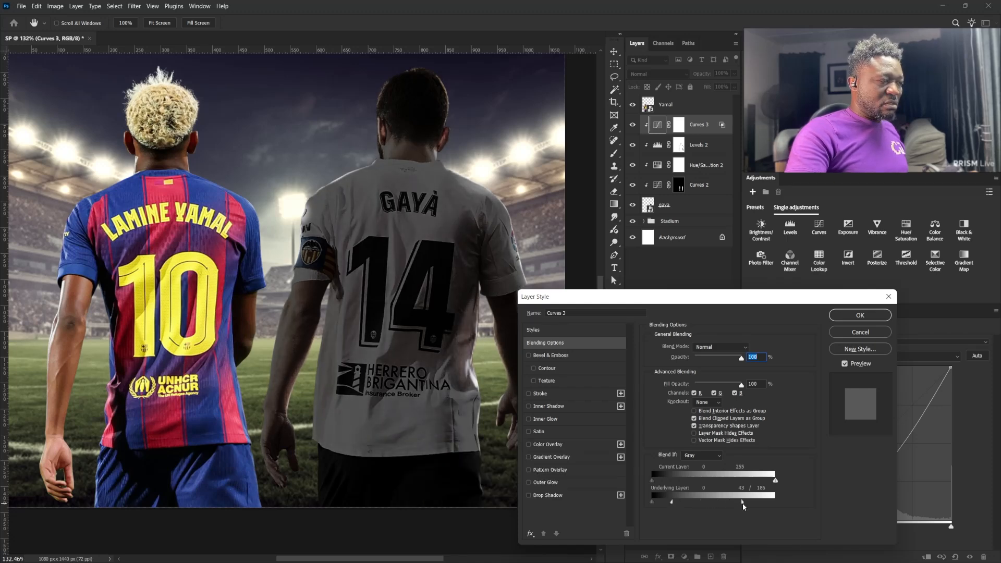
click(861, 316)
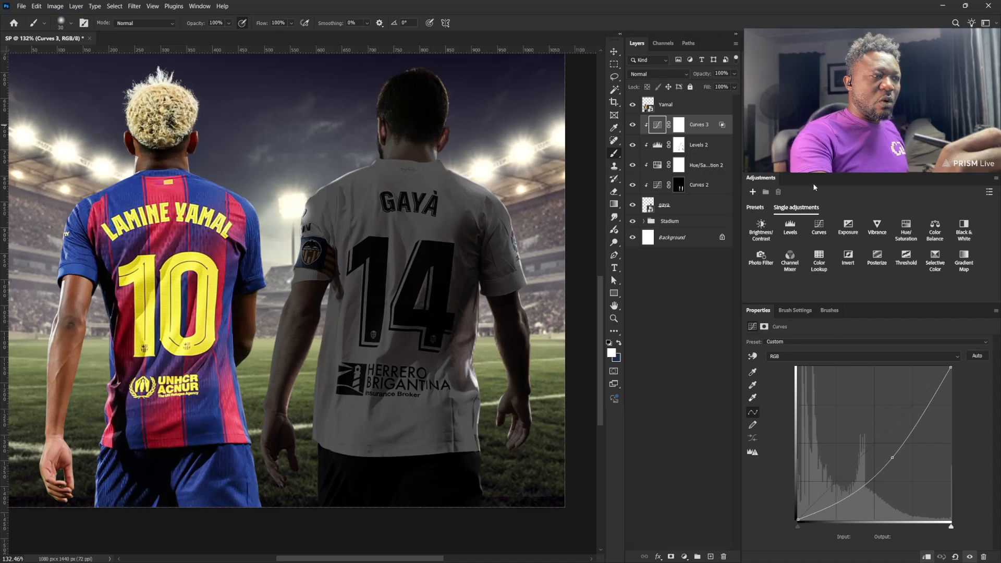
Add a brightening Curves adjustment clipped to gaya above Curves 3, raising the midtones to output 208, and invert its mask to black
click(819, 230)
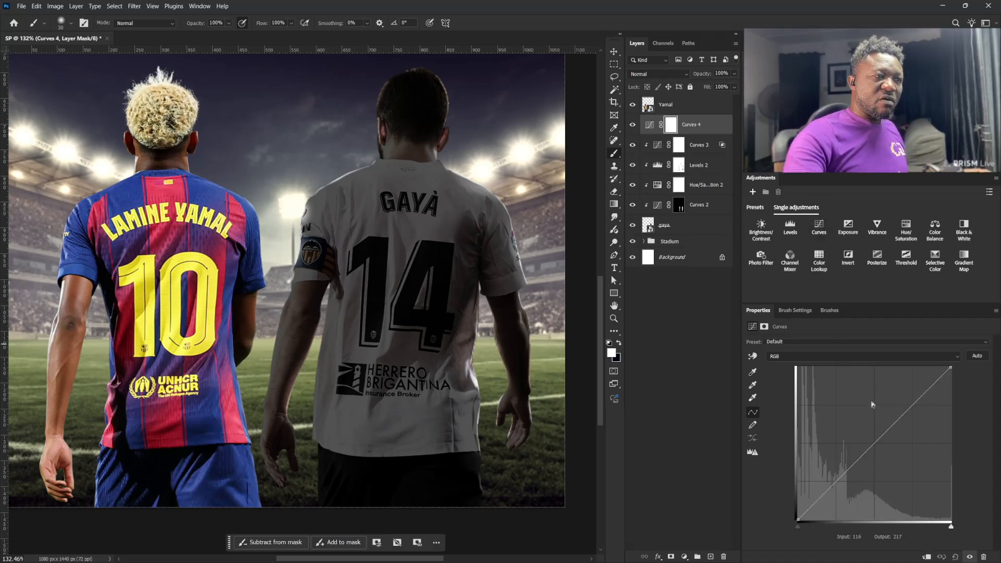
drag(874, 442, 862, 395)
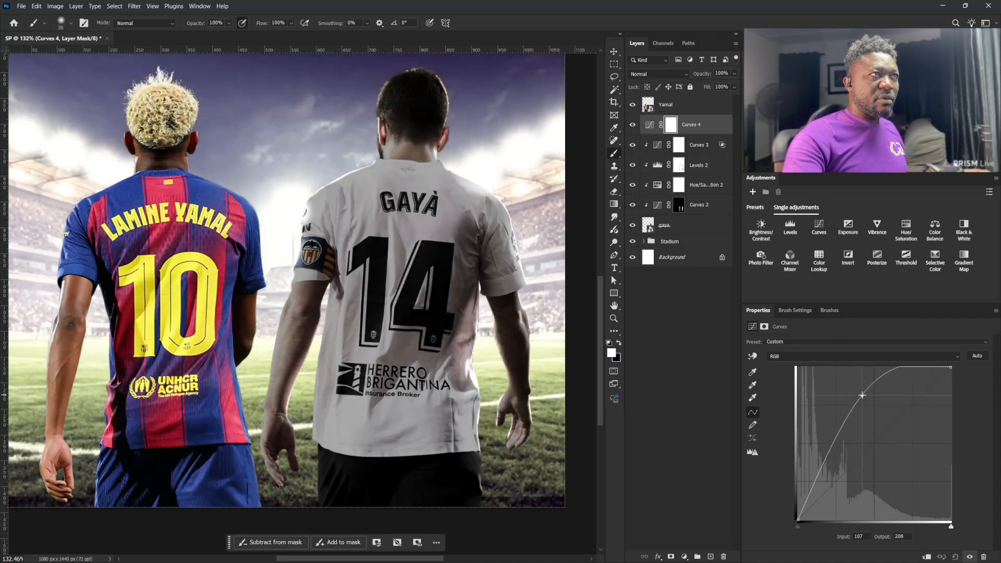
click(925, 555)
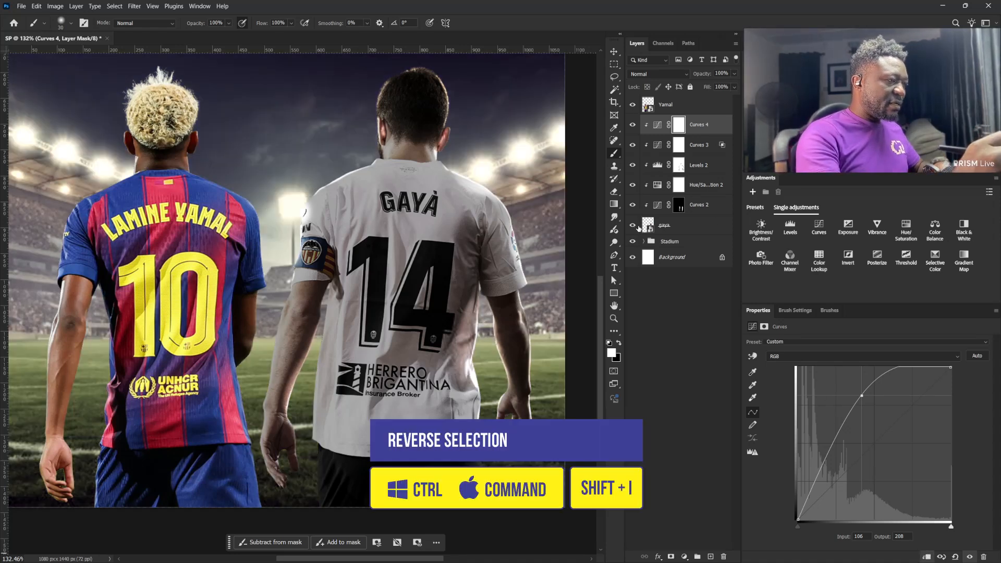
key(ctrl+i)
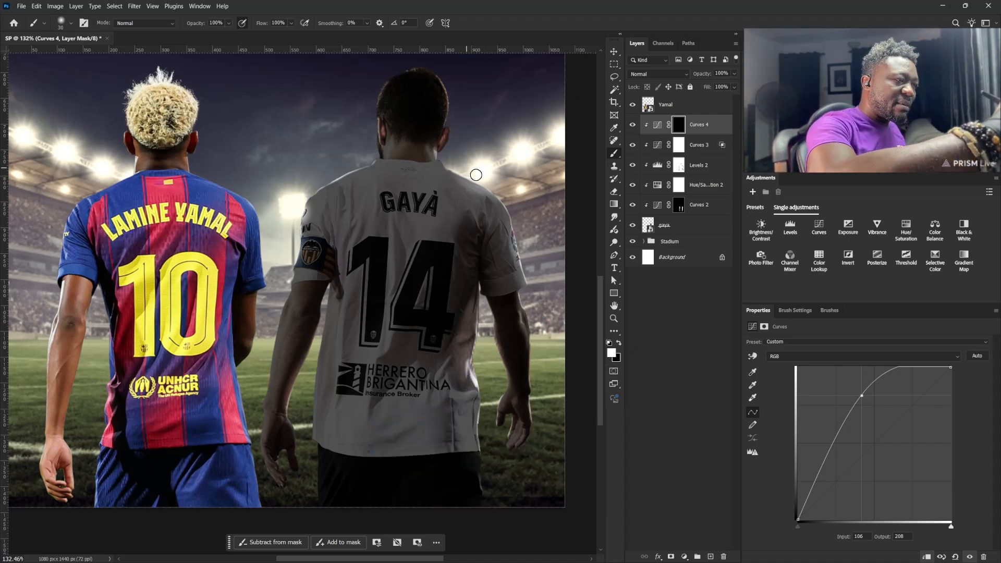
Paint white on the Curves 4 mask to brighten the gaya player's right shoulder and arm edge, varying the brush size
key(bracketright)
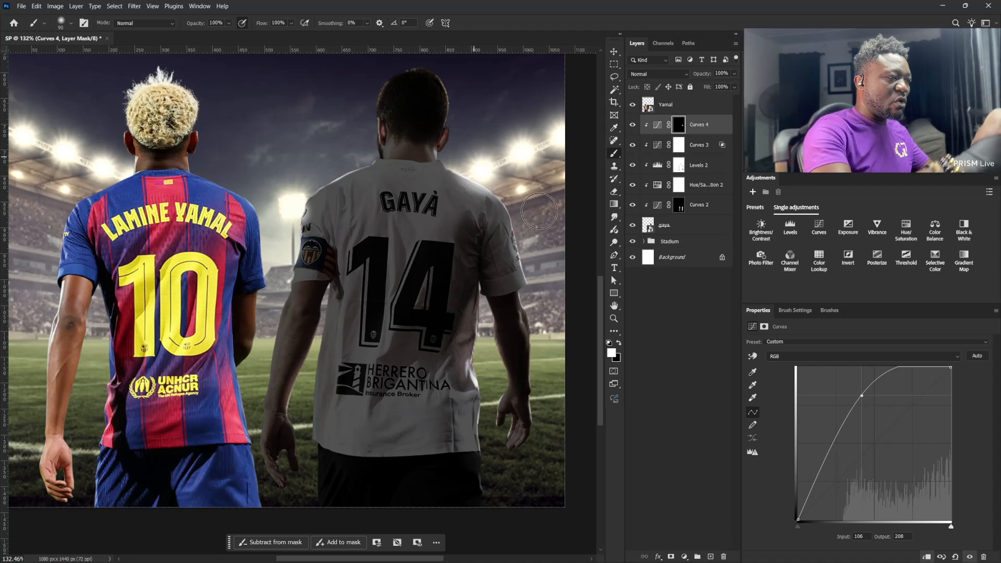
key(bracketleft)
key(bracketleft)
key(bracketleft)
key(bracketleft)
key(bracketleft)
key(bracketleft)
key(bracketleft)
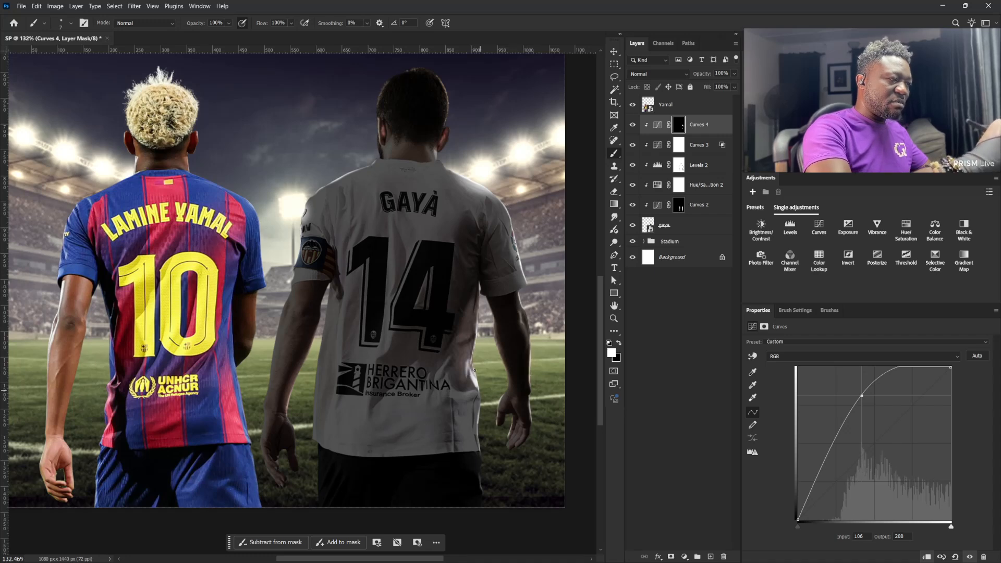
Brighten the gaya player's left shoulder and arm edge on the Curves 4 mask, using brushes of about 60 and 20 px
key(bracketright)
key(bracketright)
key(bracketright)
key(bracketright)
key(bracketright)
key(bracketright)
key(bracketright)
key(bracketright)
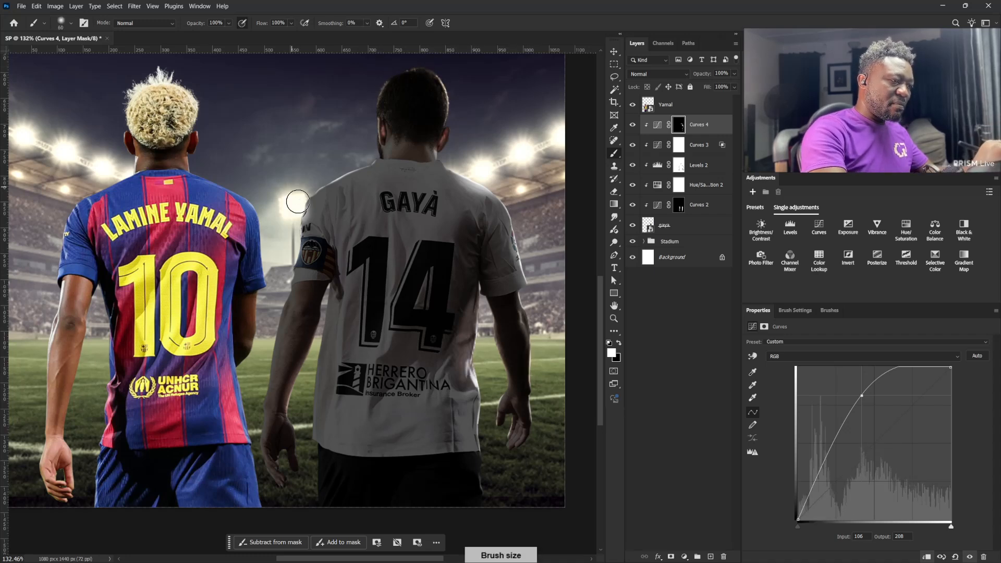
key(bracketleft)
key(bracketleft)
key(bracketleft)
key(bracketleft)
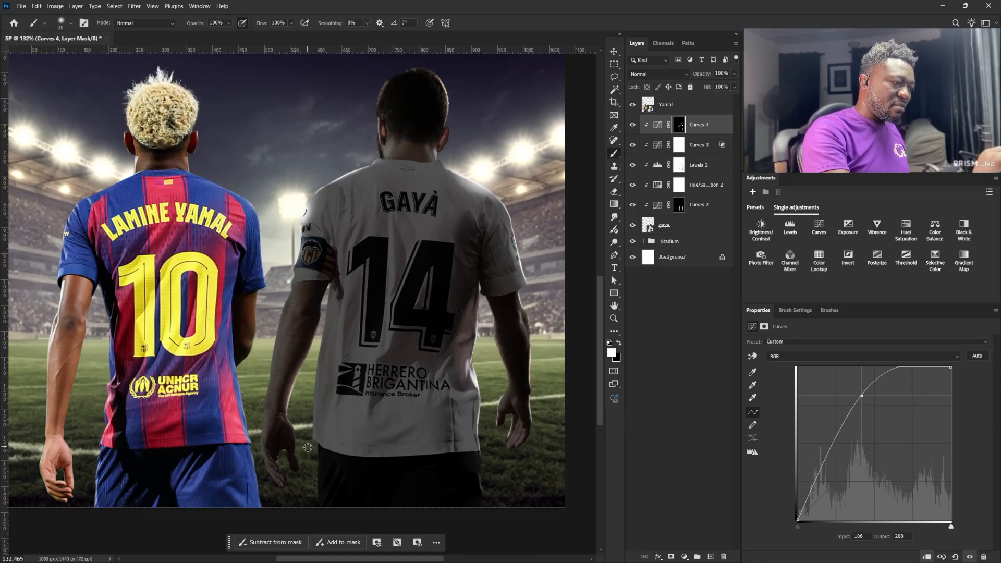
Refine the brightened edge around the gaya player's left hand on the Curves 4 mask with a brush of about 4 px
key(bracketleft)
key(bracketleft)
key(bracketleft)
key(bracketleft)
key(bracketleft)
key(bracketleft)
key(bracketleft)
scroll(310, 446, up, 8)
drag(348, 333, 356, 401)
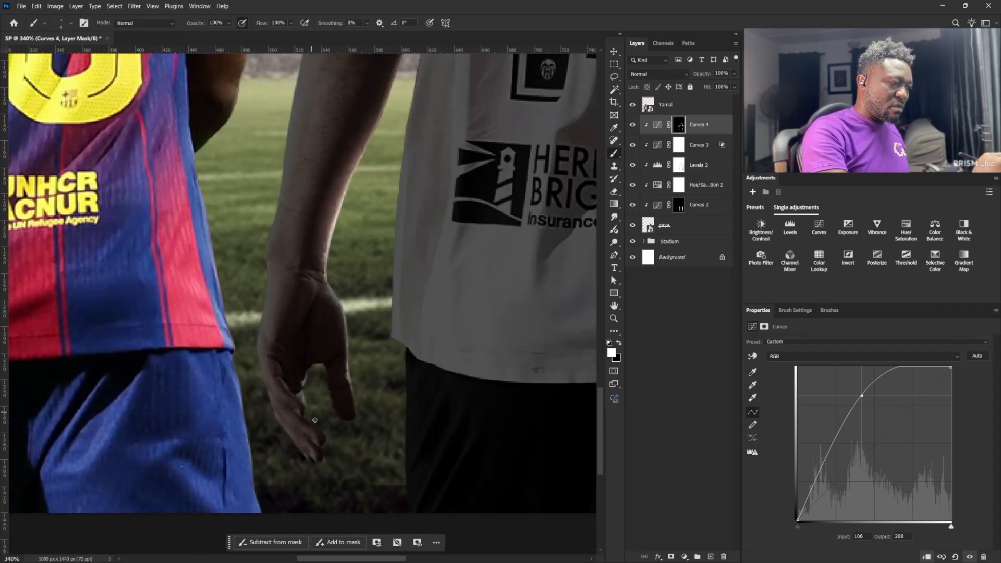
Group the gaya layer and its clipped adjustments up to Curves 4, and name the group Gaya
key(ctrl+0)
shift+click(677, 225)
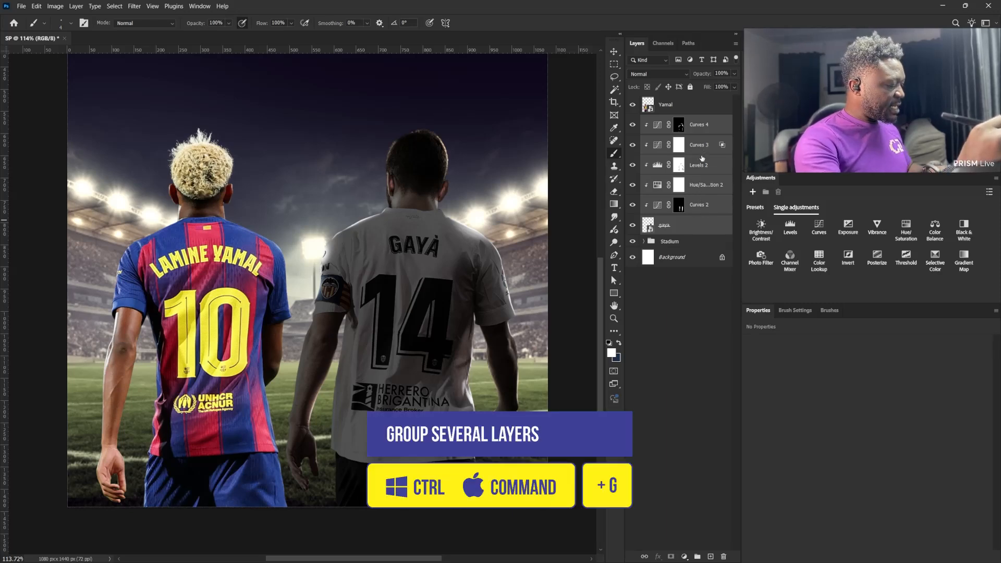
key(ctrl+g)
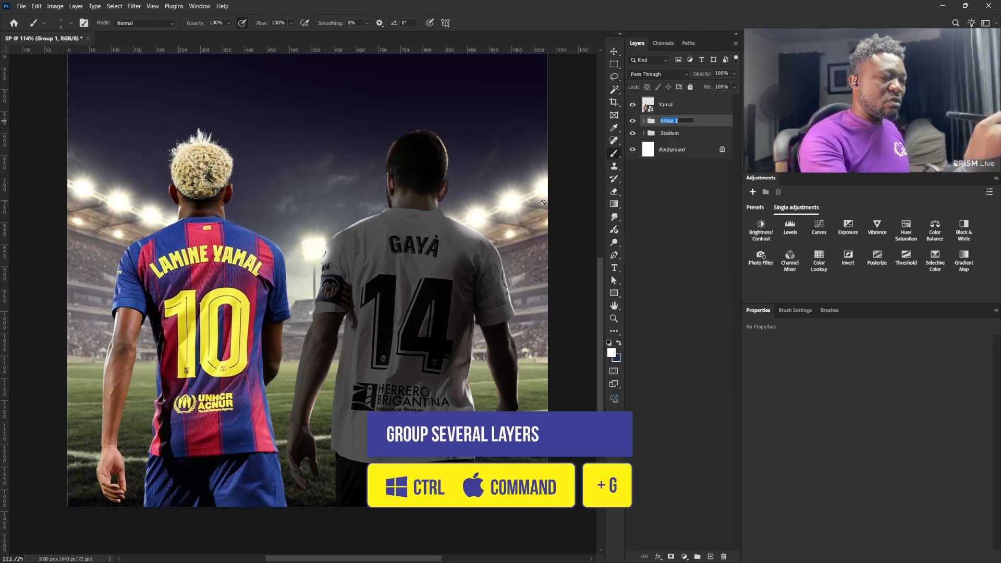
text(Gaya)
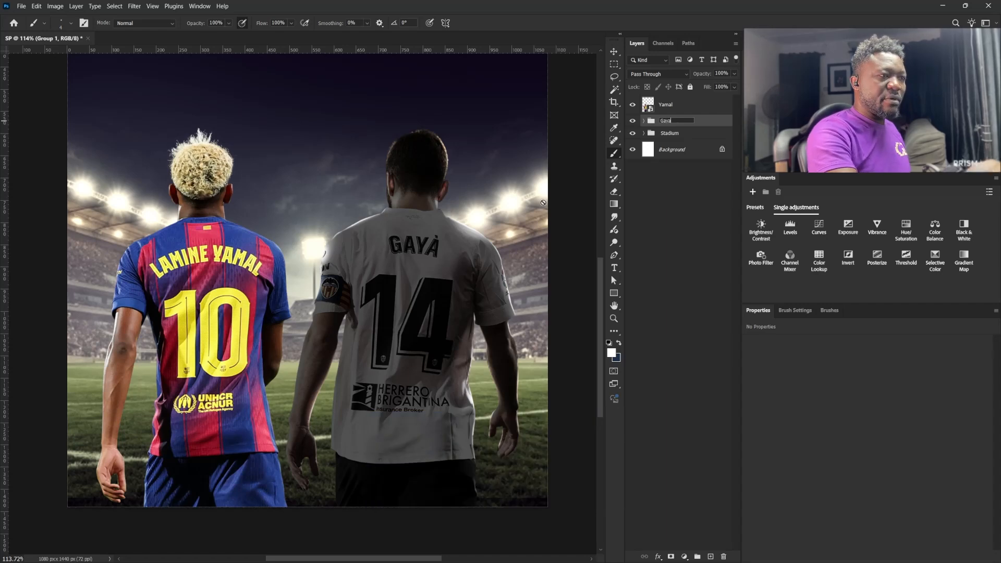
click(704, 119)
Add a Curves adjustment clipped to Yamal, pull input 167 down to output 101, and invert its mask to black
click(685, 108)
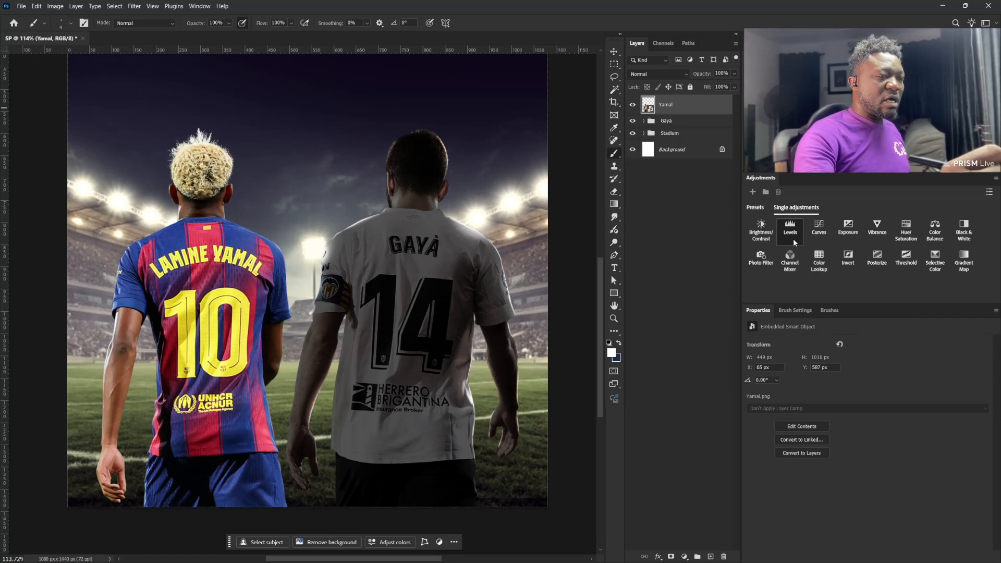
click(818, 228)
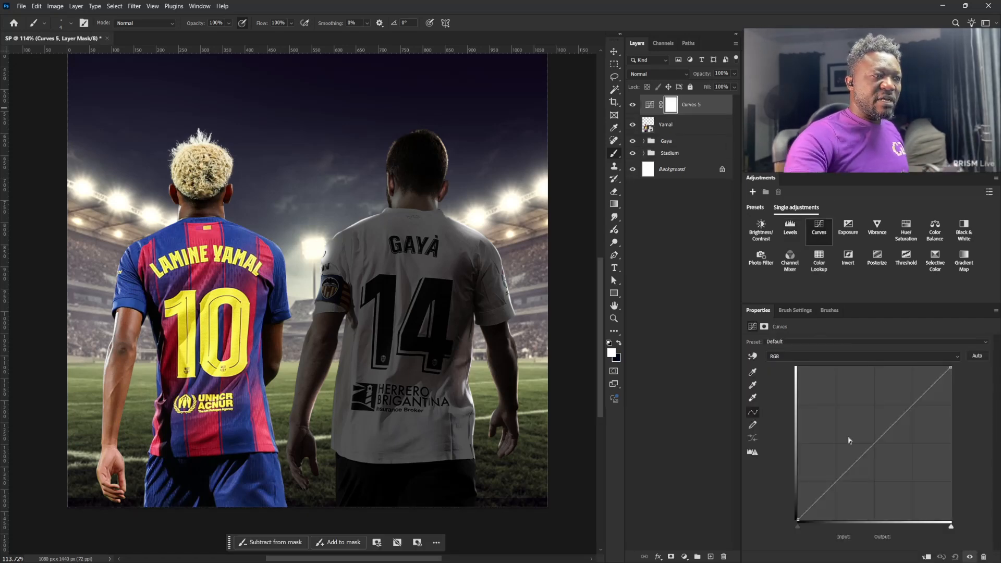
click(926, 557)
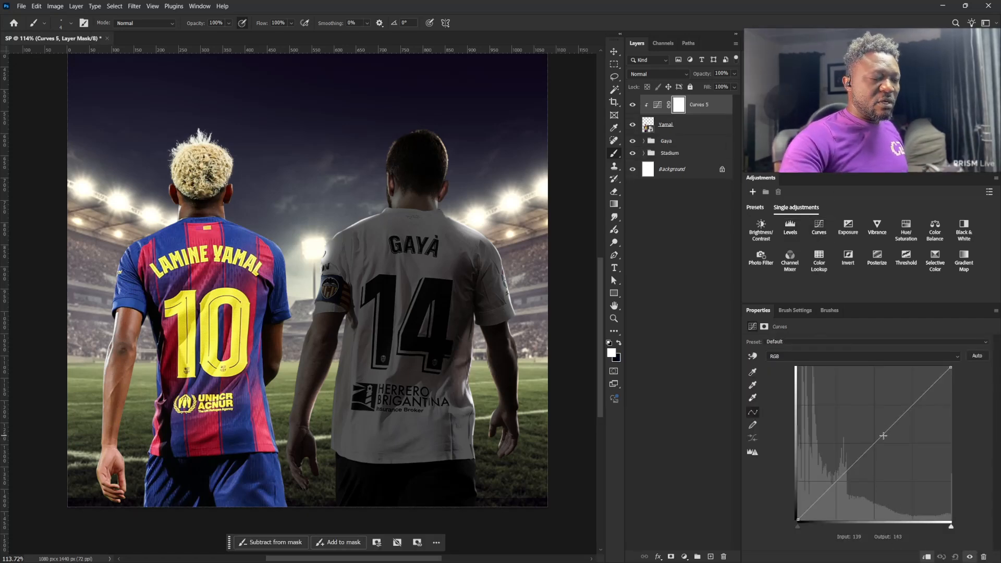
drag(884, 433, 898, 460)
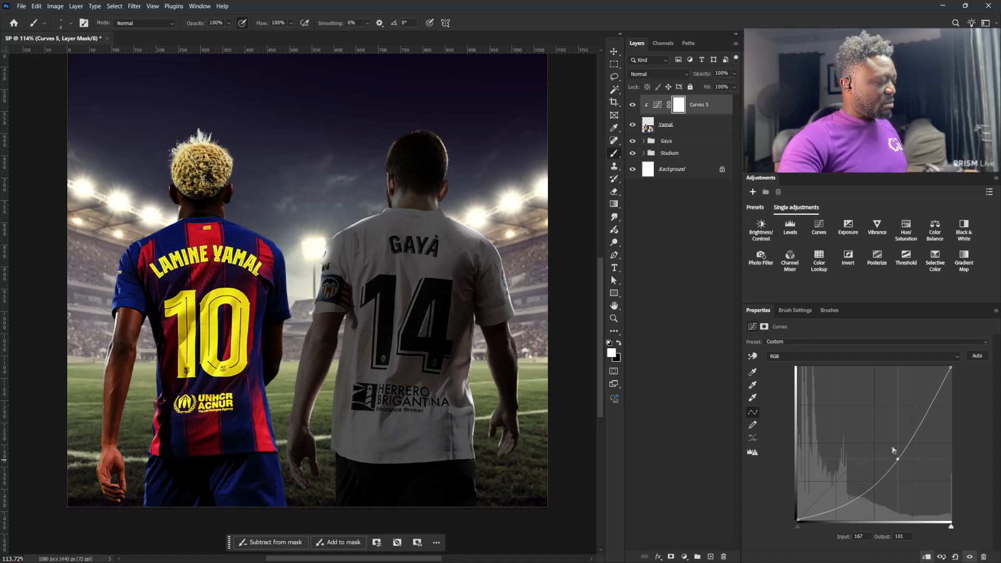
key(ctrl+i)
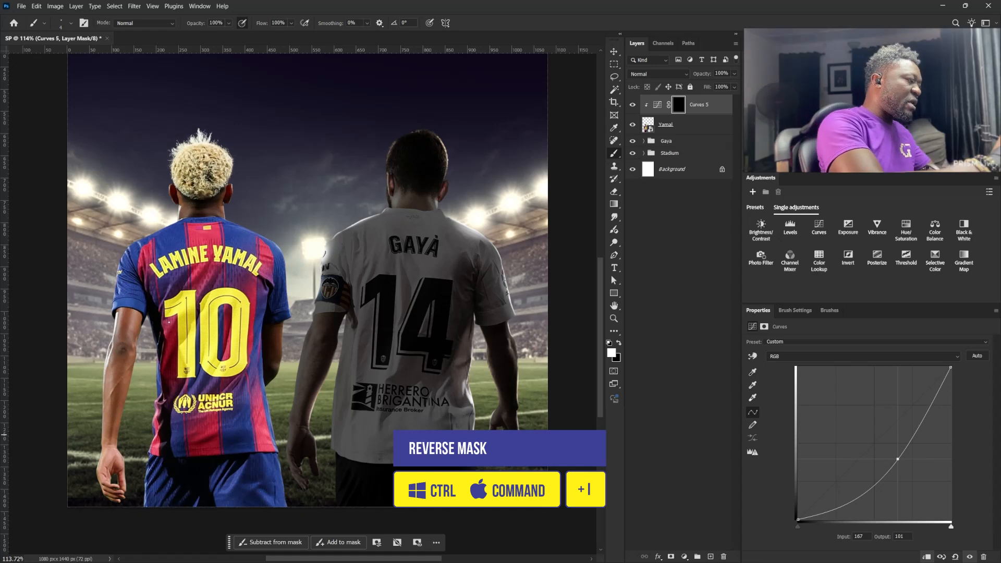
Paint white on the Curves 5 mask with a soft brush to darken the Yamal player's left arm
key(bracketright)
key(bracketright)
key(bracketright)
key(bracketright)
key(bracketright)
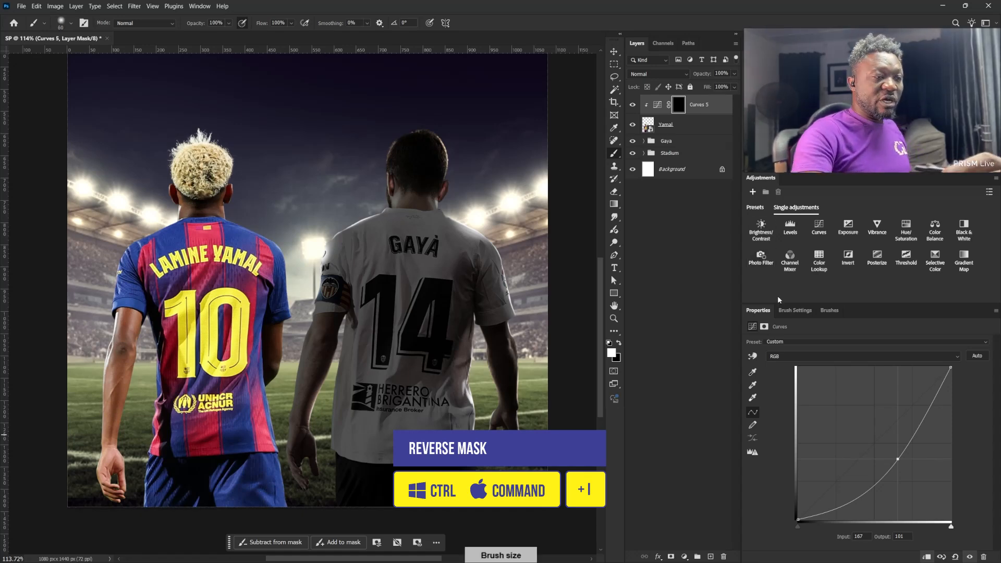
key(bracketright)
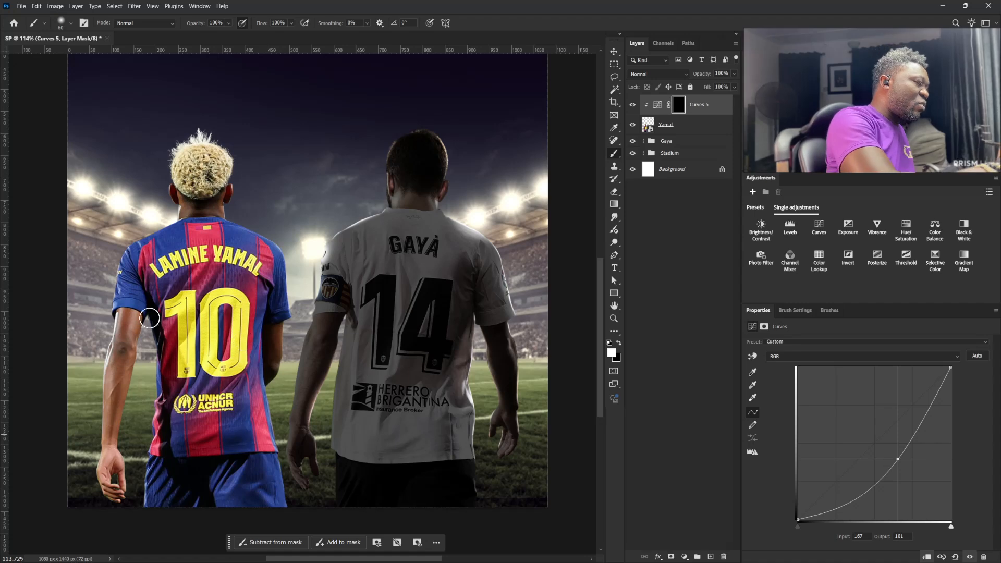
key(bracketleft)
key(bracketleft)
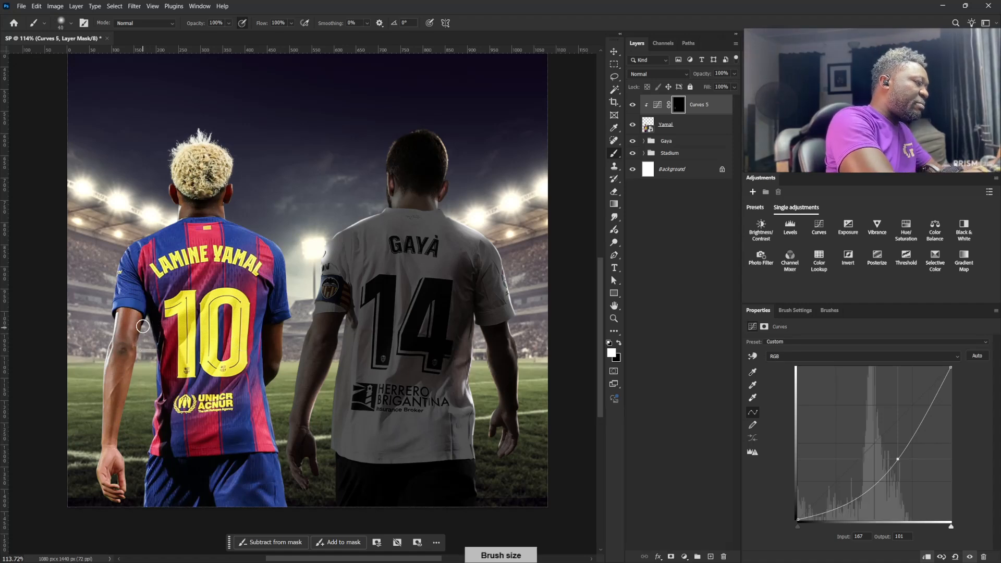
key(bracketleft)
key(bracketleft)
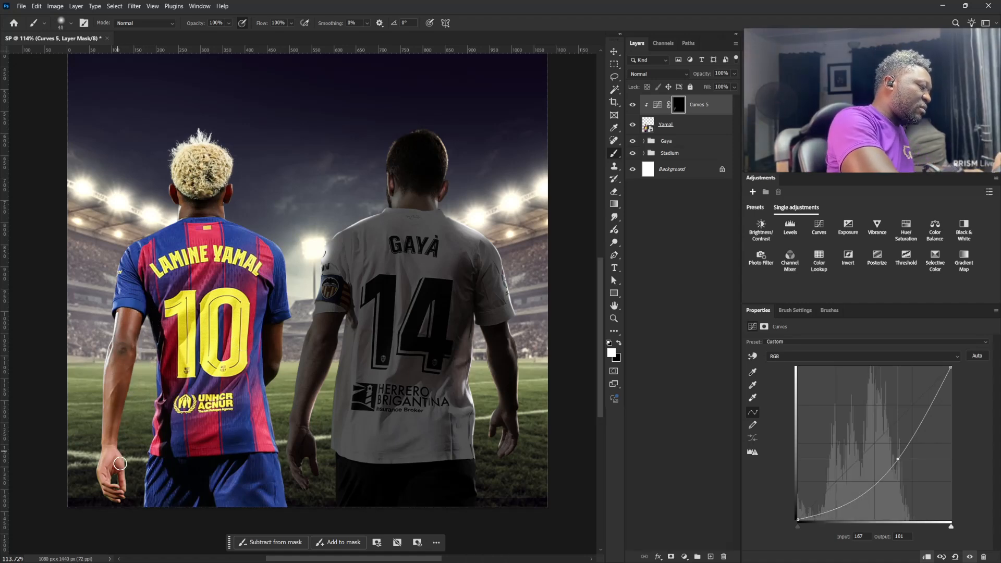
Extend the darkening on the Curves 5 mask over the Yamal player's left hand and fingers with a smaller brush
drag(111, 459, 108, 483)
key(bracketright)
key(bracketright)
key(bracketright)
key(bracketright)
key(bracketright)
key(bracketright)
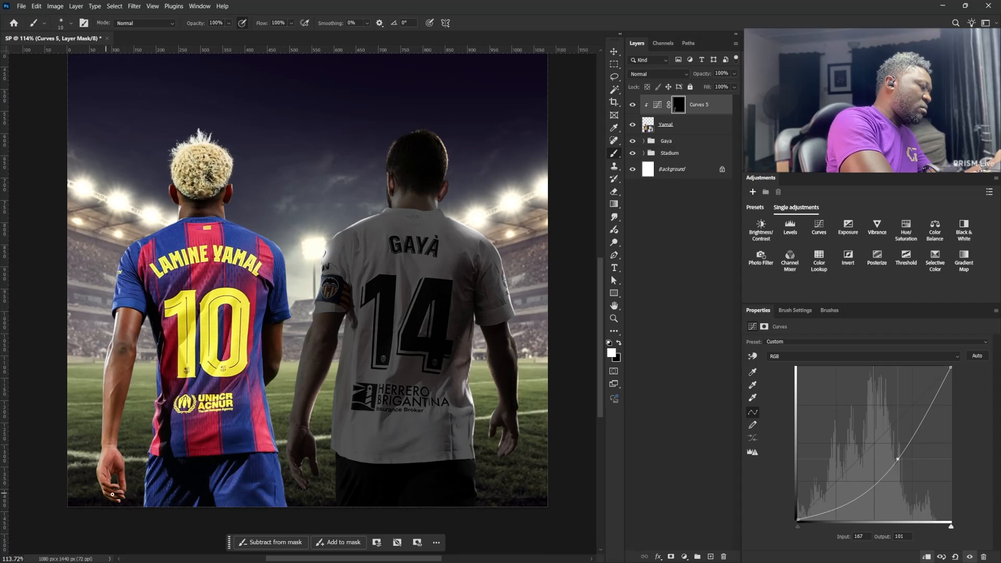
key(bracketleft)
key(bracketleft)
key(bracketleft)
key(bracketleft)
key(bracketleft)
key(bracketleft)
drag(119, 448, 127, 472)
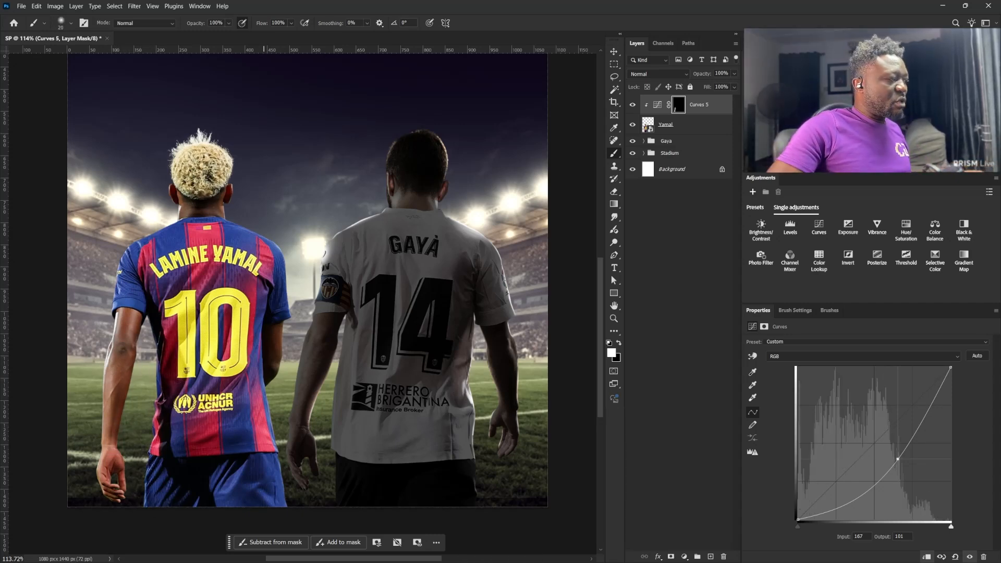
Add a Hue/Saturation adjustment clipped to Yamal above Curves 5 and set its saturation to -62
key(ctrl+2)
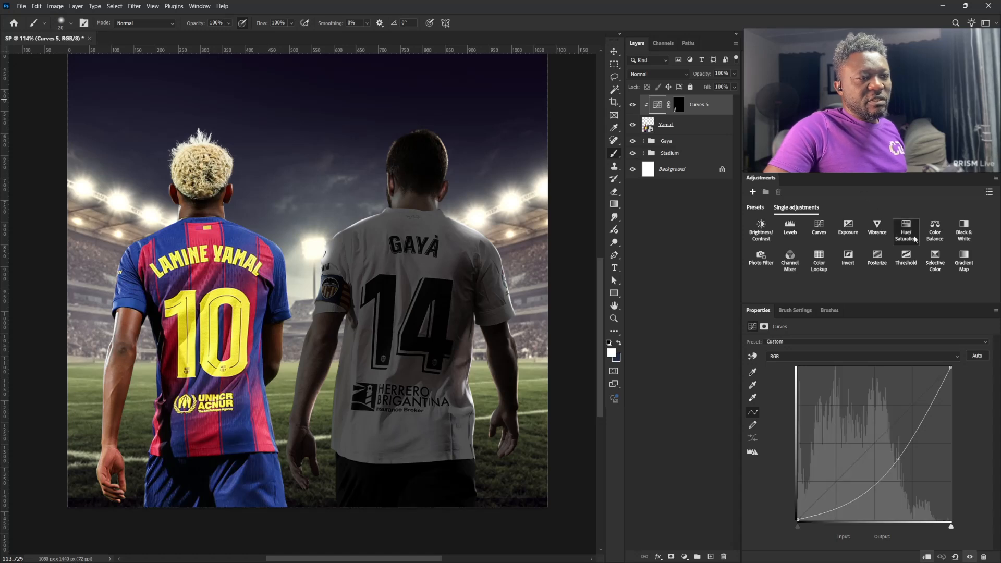
click(905, 227)
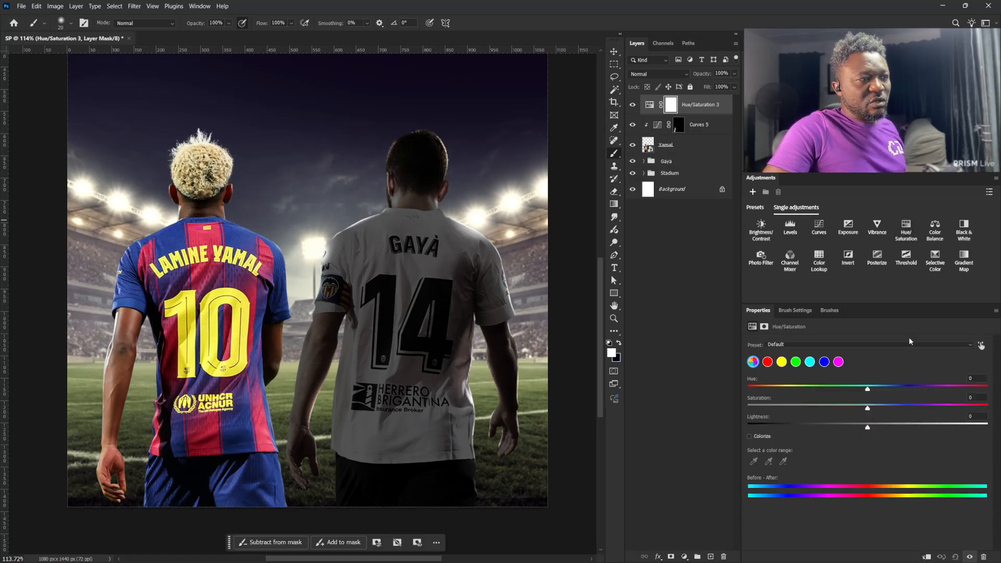
click(927, 557)
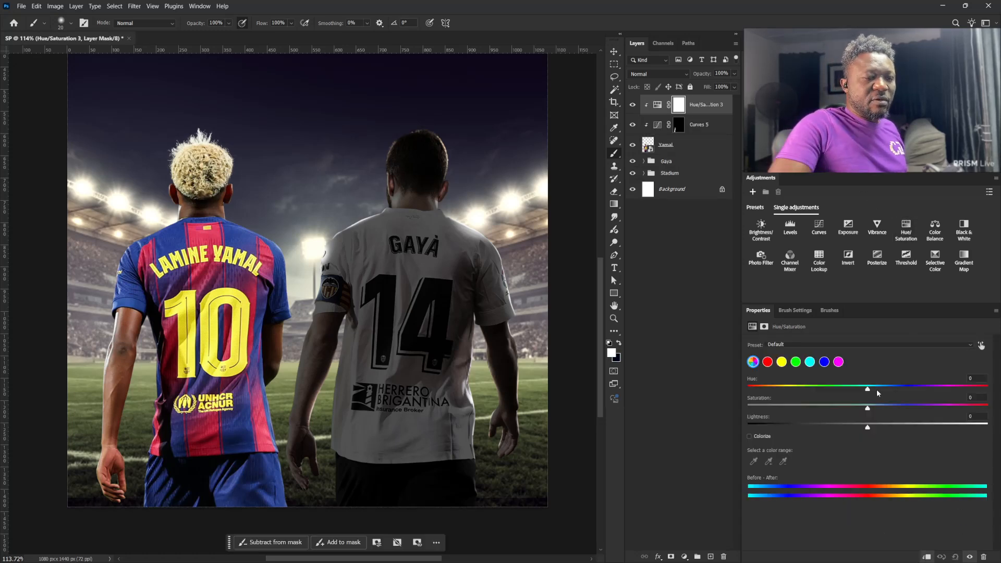
drag(867, 408, 793, 409)
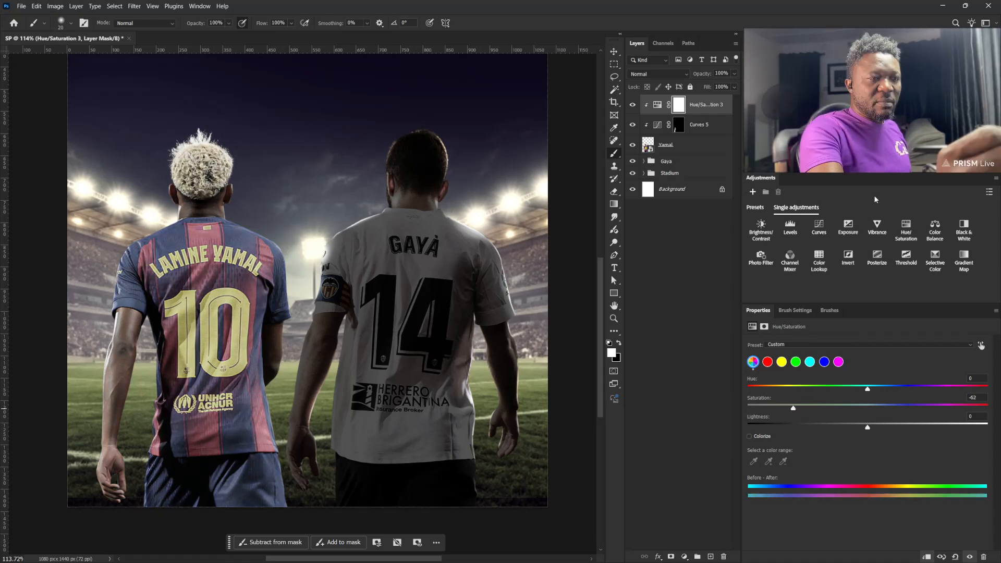
Add a Levels adjustment clipped to Yamal above Hue/Saturation 3 and lower its white output level to 111
click(790, 230)
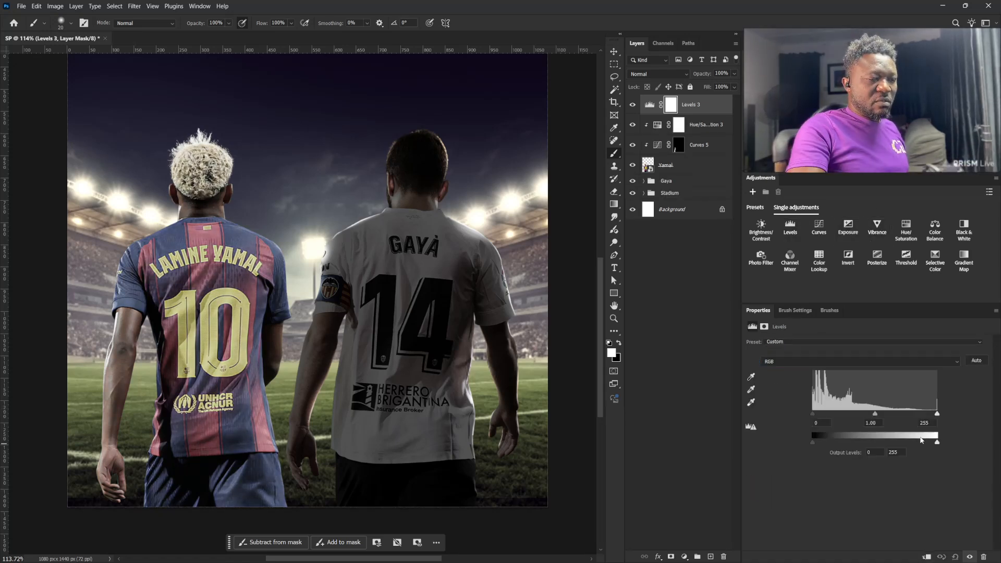
click(926, 556)
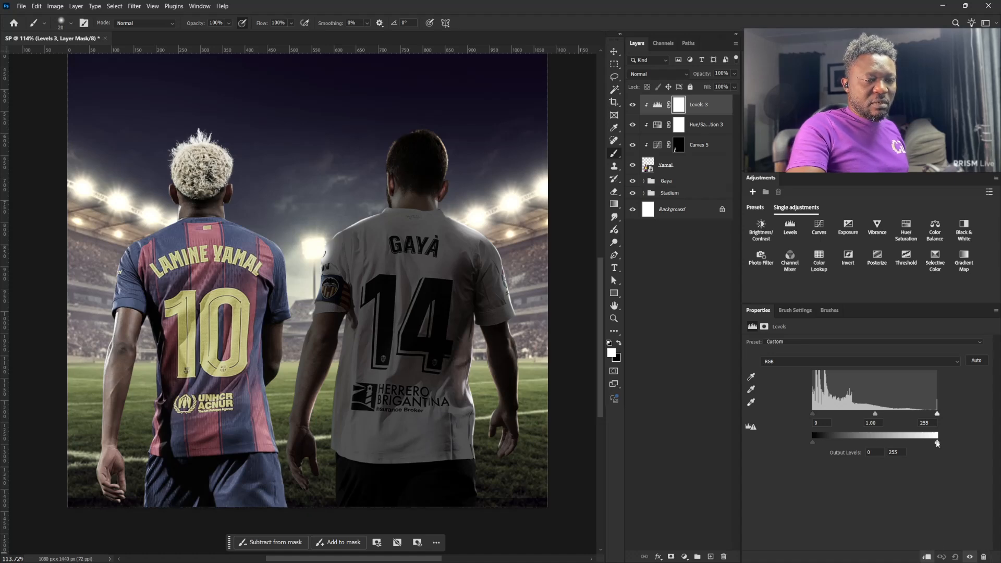
drag(937, 442, 866, 455)
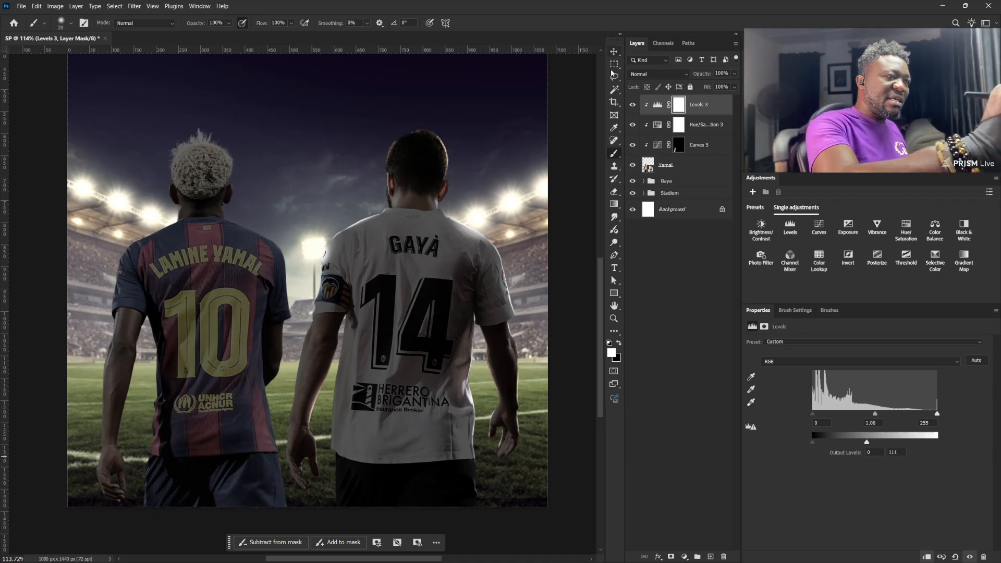
Paint a thin black rim-light stroke on the Levels 3 mask along the top of the Yamal player's right shoulder
drag(256, 235, 300, 264)
drag(398, 220, 486, 231)
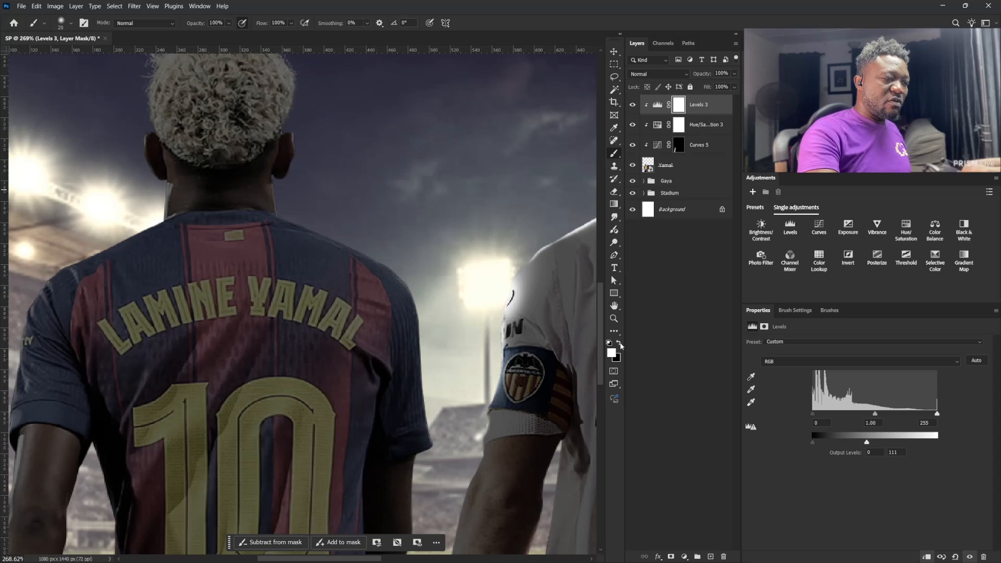
scroll(393, 239, up, 5)
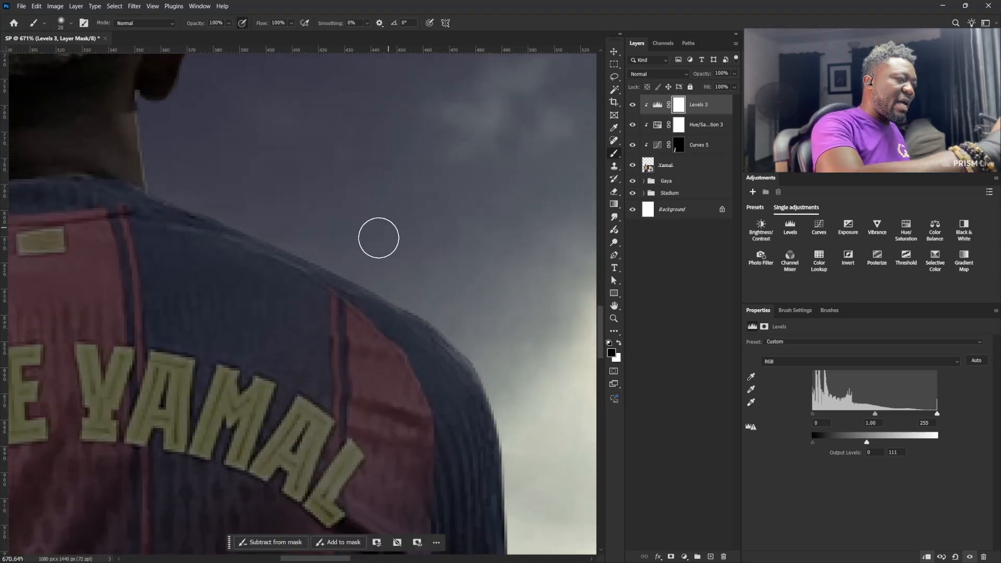
key(bracketleft)
key(bracketleft)
key(bracketleft)
key(bracketleft)
key(bracketleft)
key(bracketleft)
key(bracketleft)
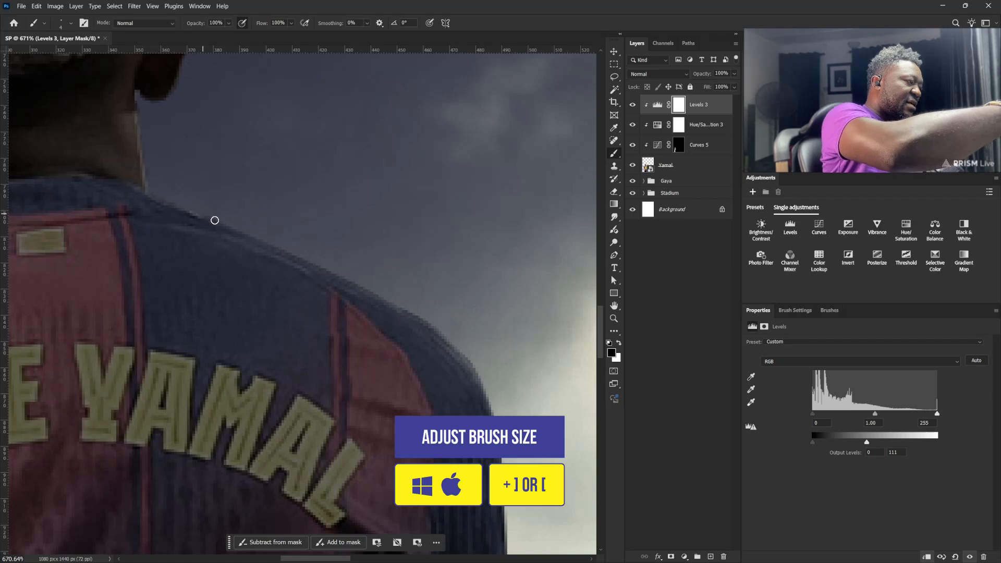
drag(215, 220, 302, 257)
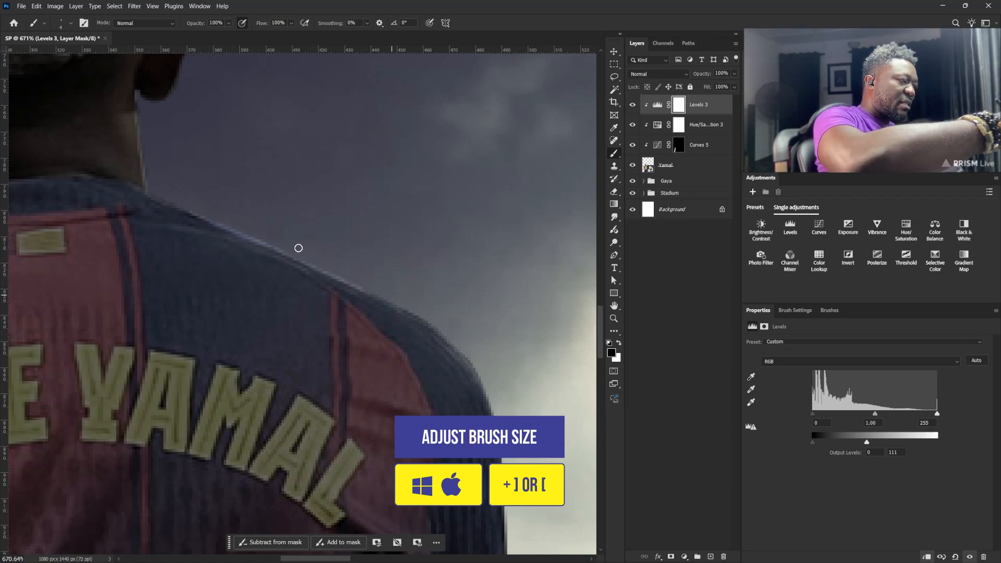
Continue the rim light on the Levels 3 mask down the Yamal player's right sleeve to the cuff, varying the brush size
scroll(475, 222, down, 5)
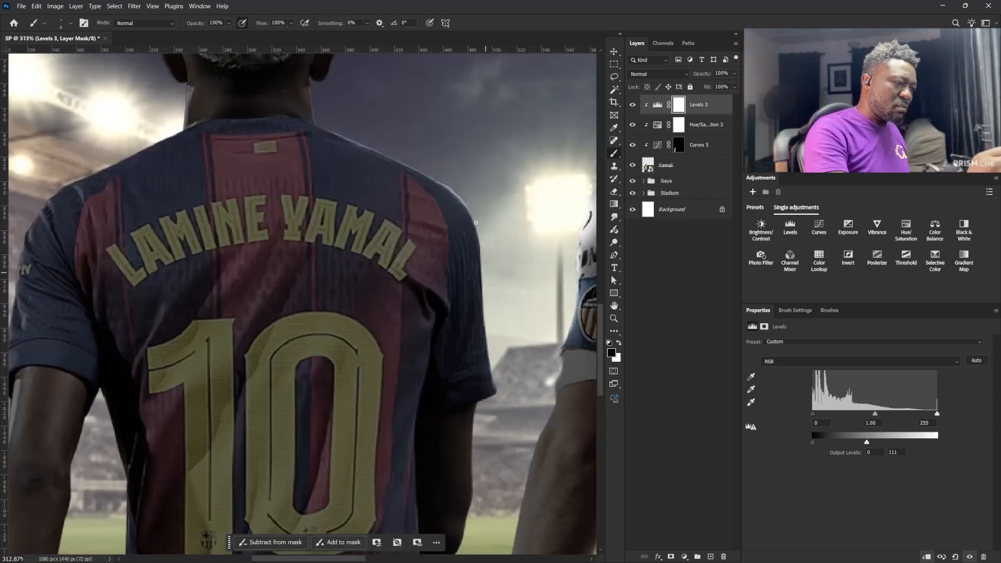
key(bracketright)
key(bracketright)
key(bracketright)
key(bracketright)
key(bracketright)
key(bracketright)
key(bracketright)
key(bracketright)
key(bracketright)
key(bracketright)
key(bracketright)
key(bracketright)
mouse_move(485, 330)
mouse_down()
mouse_move(494, 391)
mouse_move(519, 205)
mouse_up()
key(bracketleft)
key(bracketleft)
key(bracketleft)
key(bracketleft)
key(bracketleft)
key(bracketleft)
key(bracketleft)
key(bracketleft)
drag(491, 360, 495, 389)
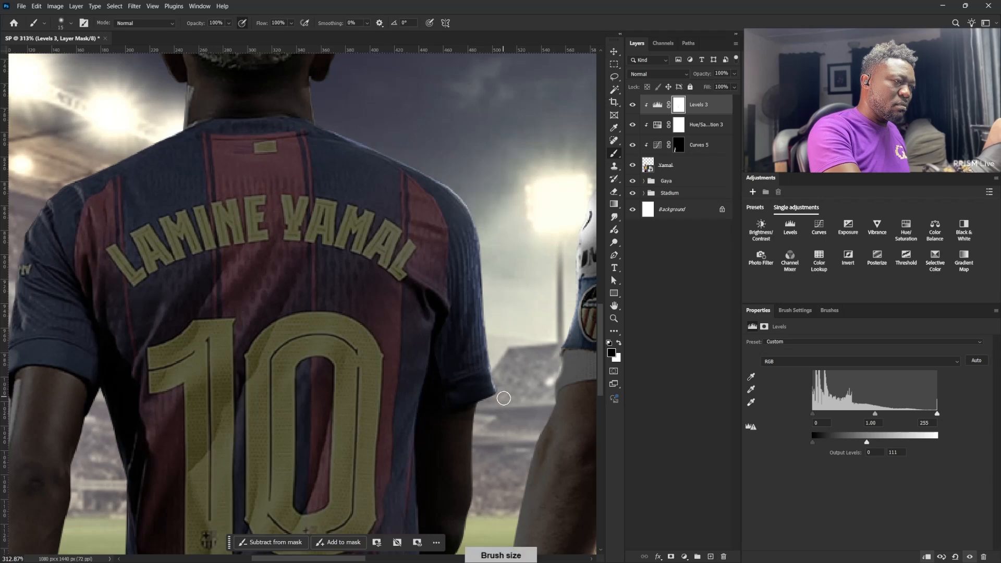
Work the rim light along the Yamal player's right arm below the sleeve with a smaller brush, undoing one stroke
mouse_move(487, 433)
mouse_down()
mouse_move(481, 255)
mouse_move(473, 321)
mouse_up()
key(ctrl+z)
key(bracketleft)
key(bracketleft)
key(bracketleft)
key(bracketleft)
key(bracketleft)
key(bracketleft)
mouse_move(468, 260)
mouse_down()
mouse_move(456, 357)
mouse_move(424, 405)
mouse_move(440, 383)
mouse_up()
Paint black on the Levels 3 mask along the right edge of the Yamal player's neck
mouse_move(352, 361)
mouse_down()
mouse_move(379, 369)
mouse_move(485, 527)
mouse_up()
key(bracketright)
key(bracketright)
key(bracketright)
key(bracketright)
key(bracketright)
key(bracketleft)
key(bracketleft)
key(bracketleft)
key(bracketleft)
key(bracketleft)
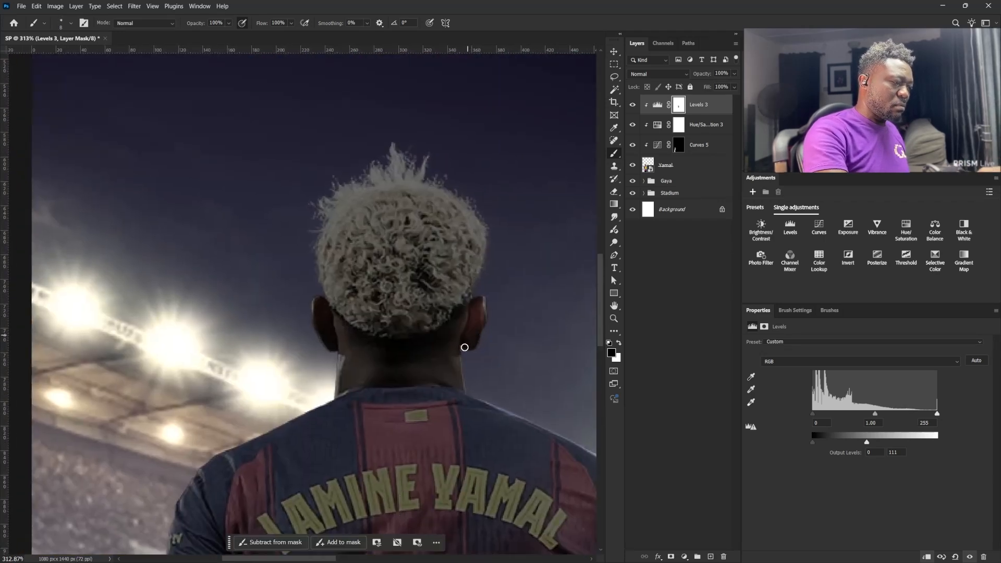
drag(462, 347, 465, 389)
Add rim light to the right edge of the Yamal player's hair and ear, undoing one stroke and reducing the brush to 2 px
key(bracketright)
key(bracketright)
key(bracketright)
key(bracketright)
key(bracketright)
key(bracketright)
key(bracketright)
key(bracketright)
key(bracketright)
key(ctrl+z)
key(bracketleft)
key(bracketleft)
key(bracketleft)
key(bracketleft)
key(bracketleft)
key(bracketleft)
key(bracketleft)
key(bracketleft)
key(bracketleft)
key(bracketleft)
key(bracketleft)
key(bracketleft)
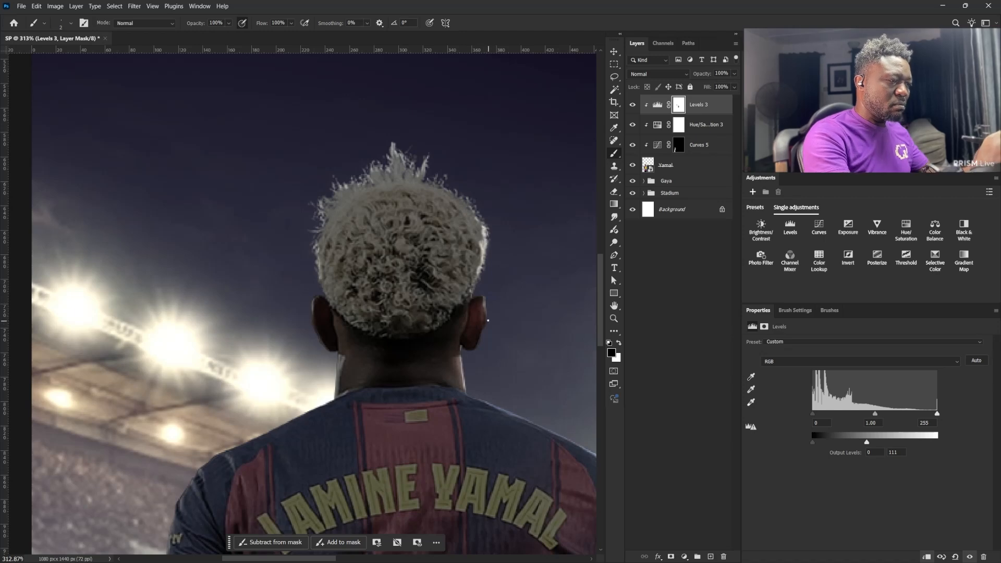
Paint rim light on the Levels 3 mask along the Yamal player's left shoulder, sleeve and cuff, adjusting the brush to 6 px
key(bracketright)
key(bracketright)
key(bracketright)
key(bracketright)
key(bracketright)
key(bracketright)
key(bracketright)
key(bracketright)
mouse_move(359, 394)
mouse_down()
mouse_move(464, 279)
mouse_move(315, 341)
mouse_move(399, 267)
mouse_up()
key(bracketleft)
key(bracketleft)
key(bracketleft)
key(bracketleft)
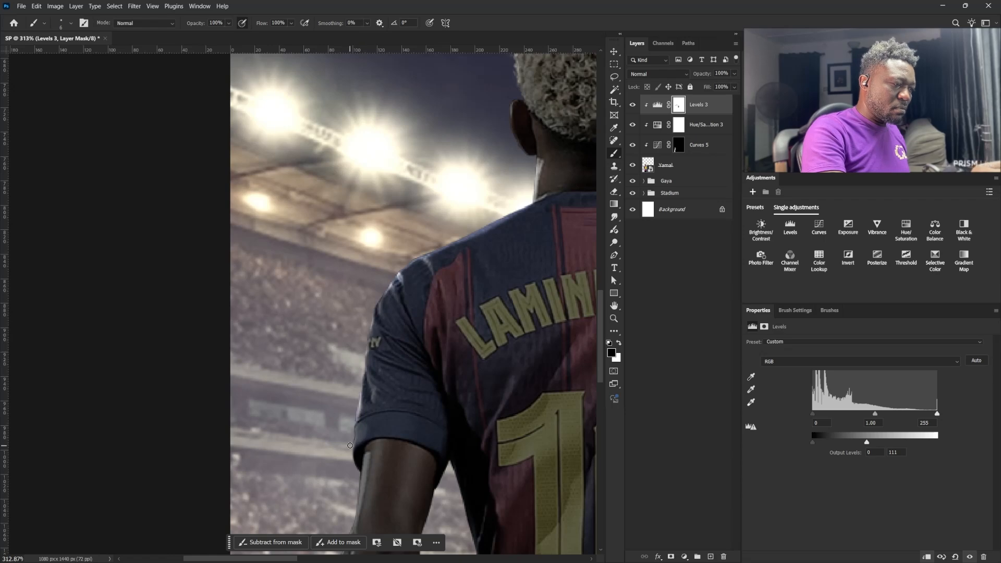
mouse_move(368, 328)
mouse_down()
mouse_move(391, 286)
mouse_move(446, 249)
mouse_up()
mouse_move(390, 443)
mouse_down()
mouse_move(454, 261)
mouse_move(399, 368)
mouse_move(397, 403)
mouse_up()
Extend the Levels 3 rim light down the left edge of the Yamal player's left arm to the hand
scroll(449, 255, up, 3)
mouse_move(401, 429)
mouse_down()
mouse_move(451, 256)
mouse_move(439, 479)
mouse_up()
drag(444, 302, 448, 233)
drag(489, 378, 525, 202)
drag(475, 318, 461, 400)
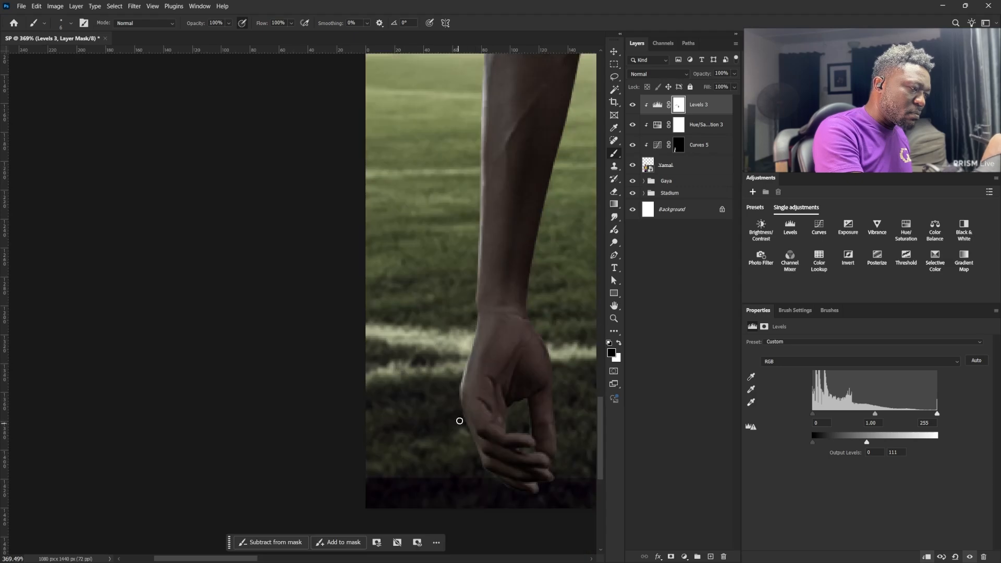
drag(552, 120, 435, 296)
mouse_move(462, 231)
mouse_down()
mouse_move(423, 393)
mouse_move(417, 477)
mouse_up()
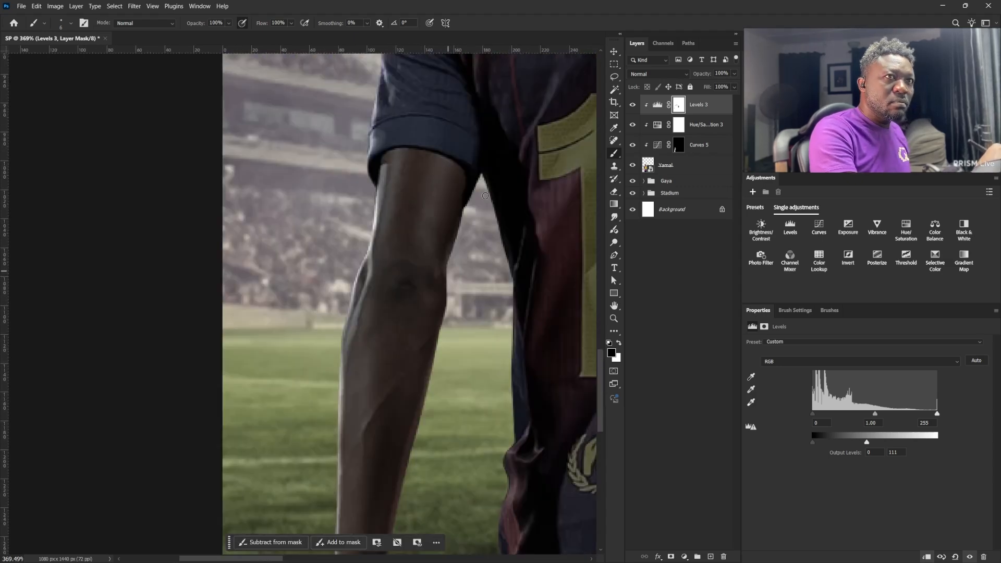
Paint black on the Levels 3 mask down the left edge of the Yamal player's shirt, enlarging the brush
drag(510, 291, 511, 373)
drag(503, 421, 505, 273)
key(bracketright)
key(bracketright)
key(bracketright)
drag(516, 238, 519, 281)
mouse_move(511, 342)
mouse_down()
mouse_move(501, 413)
mouse_move(515, 270)
mouse_up()
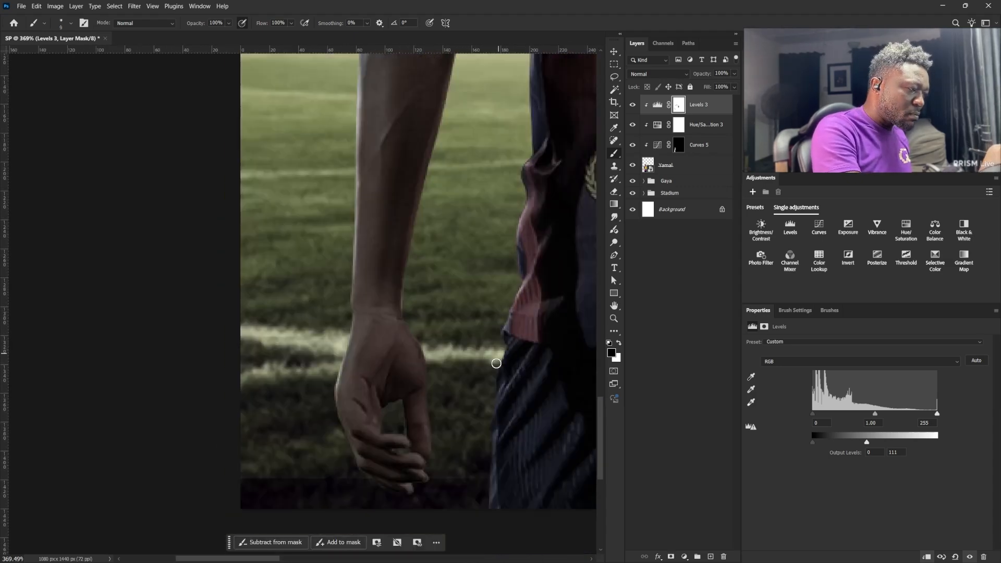
Continue the Levels 3 rim light down the left edge of the Yamal player's shorts and check the whole poster
drag(496, 364, 489, 453)
drag(501, 470, 496, 400)
drag(419, 277, 422, 368)
mouse_move(373, 352)
mouse_down()
mouse_move(384, 321)
mouse_move(348, 322)
mouse_up()
mouse_move(482, 182)
mouse_down()
mouse_move(462, 288)
mouse_move(410, 333)
mouse_up()
drag(463, 313, 488, 303)
drag(453, 354, 329, 390)
drag(484, 293, 485, 293)
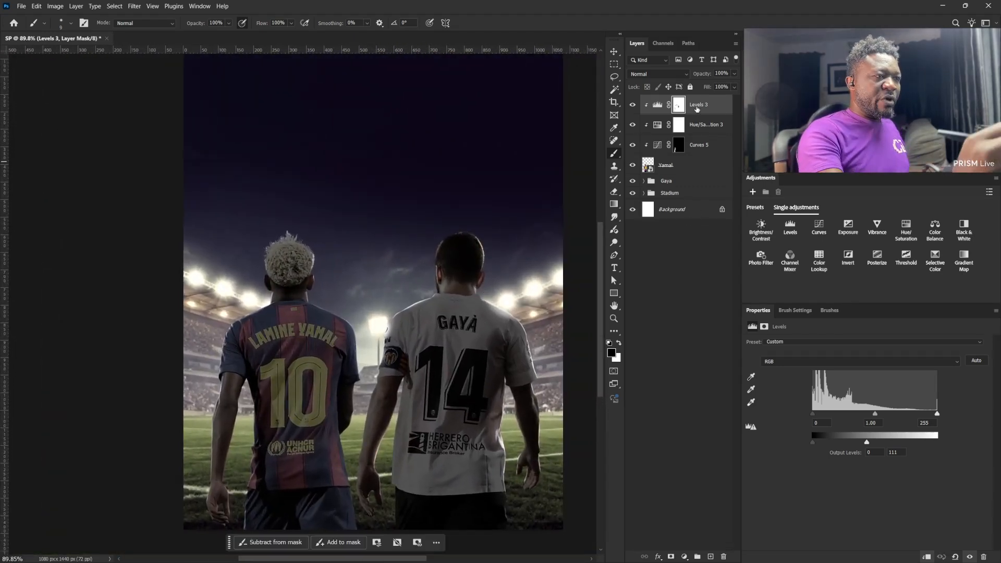
Add a Curves adjustment clipped to the Yamal player, raise it to input 131, output 207, and invert its mask to black
click(818, 228)
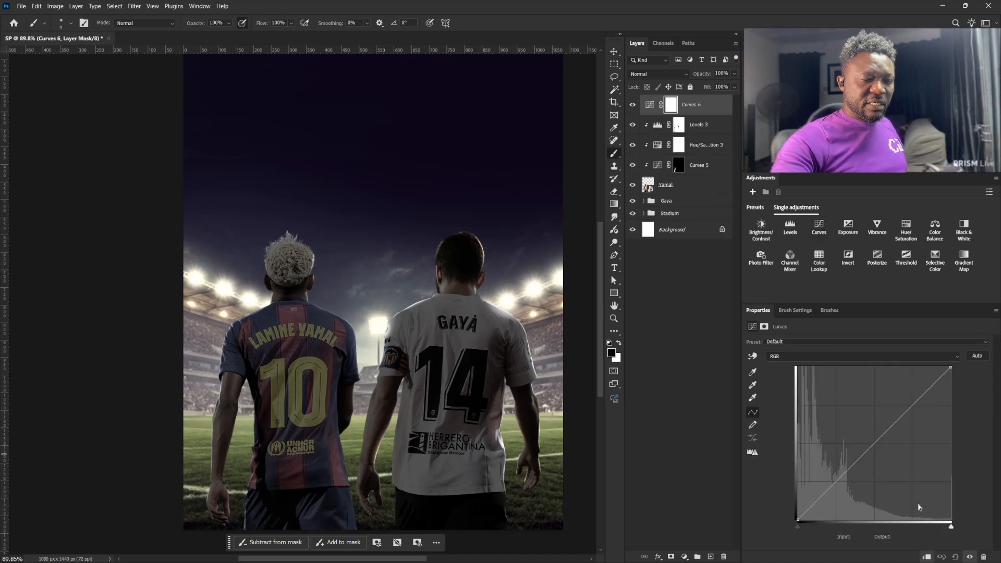
key(ctrl+alt+g)
drag(890, 427, 876, 396)
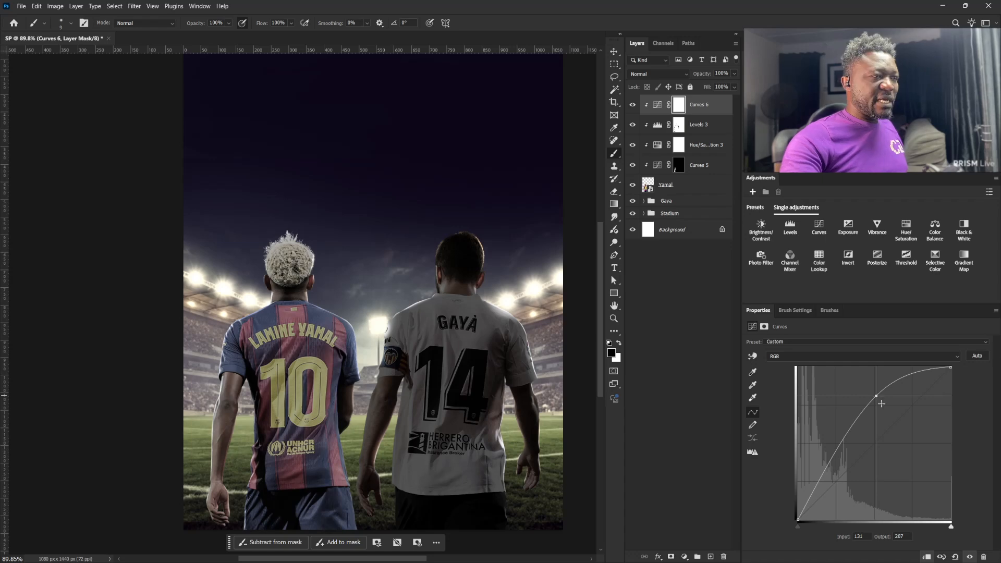
key(ctrl+i)
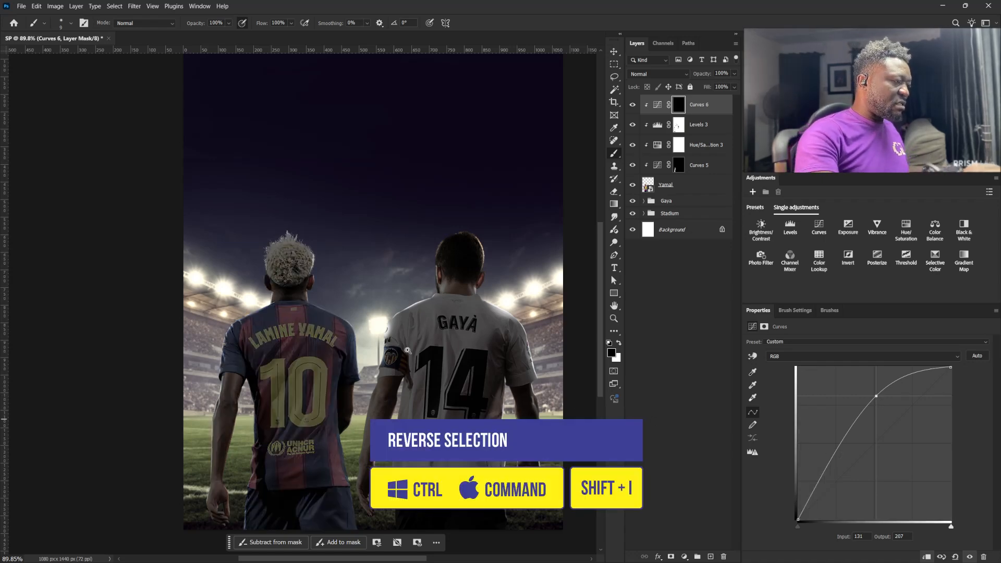
Paint white on the Curves 6 mask along the Yamal player's right shoulder and sleeve, undoing one stroke and enlarging the brush
drag(308, 305, 362, 294)
drag(360, 281, 383, 250)
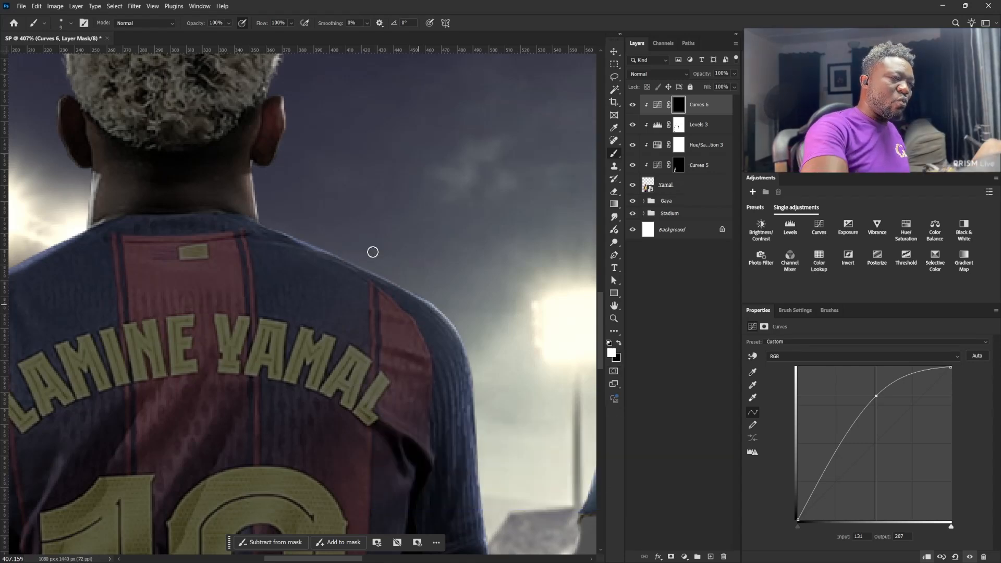
drag(291, 225, 405, 283)
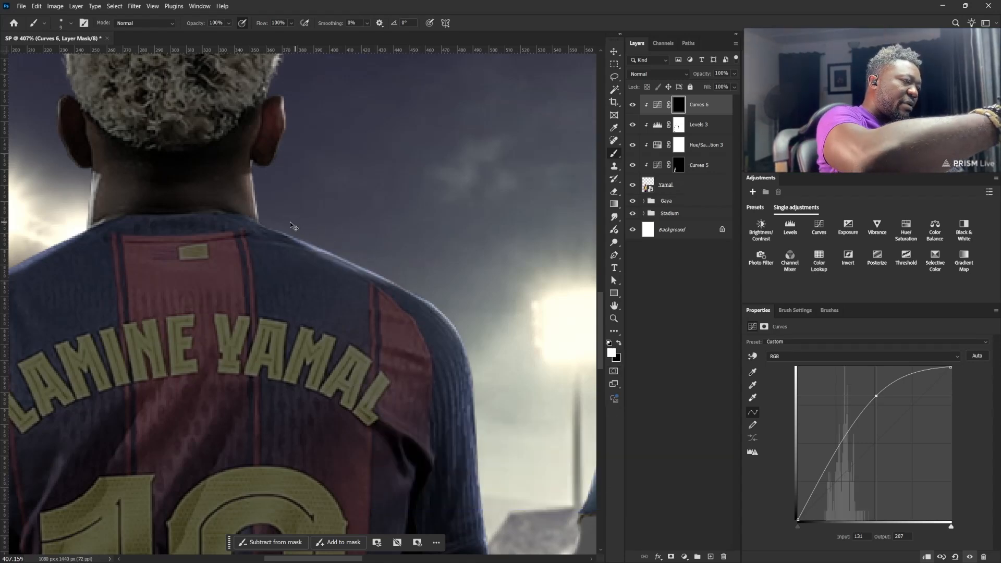
key(ctrl+z)
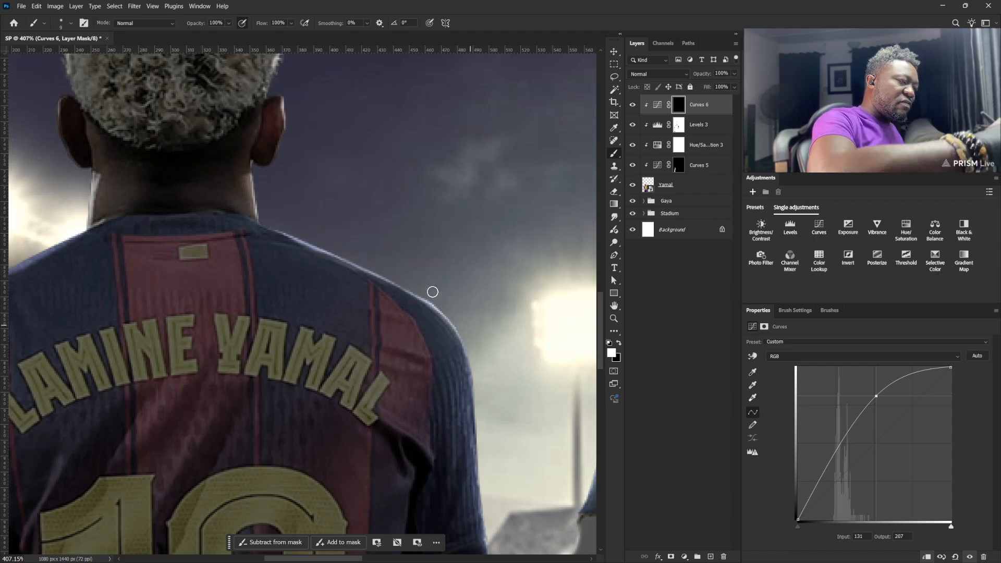
drag(432, 299, 462, 349)
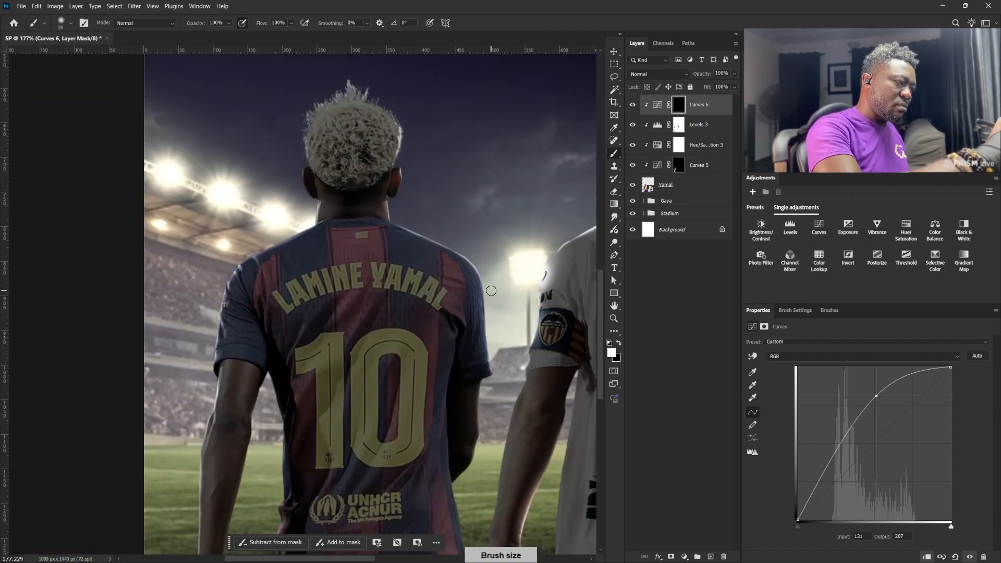
drag(492, 288, 500, 342)
Brighten the left shoulder and hair edges of the Yamal player on the Curves 6 mask, reducing the brush to 3 px
mouse_move(232, 234)
mouse_down()
mouse_move(333, 252)
mouse_move(542, 207)
mouse_up()
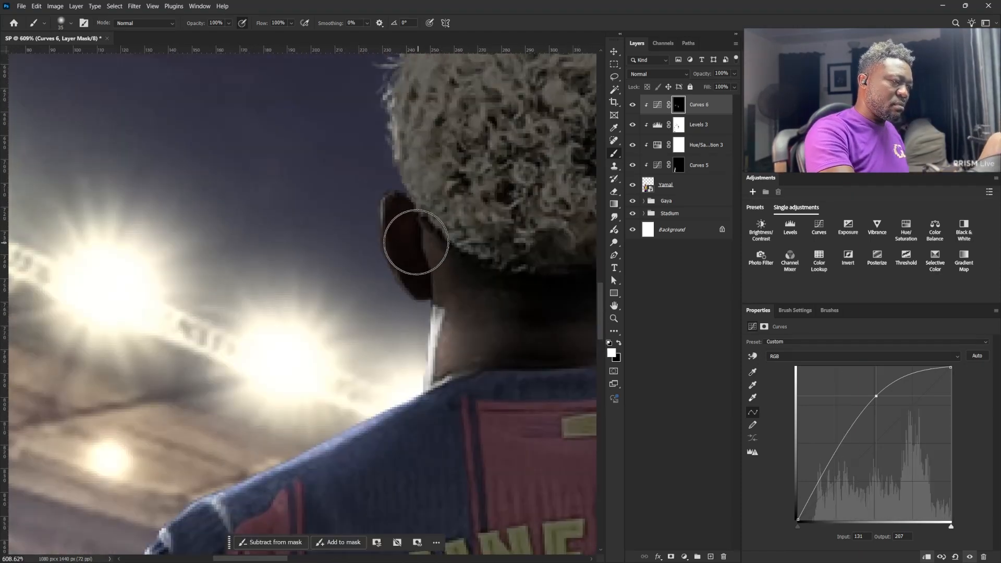
key(bracketleft)
key(bracketleft)
key(bracketleft)
key(ctrl+0)
scroll(350, 325, up, 5)
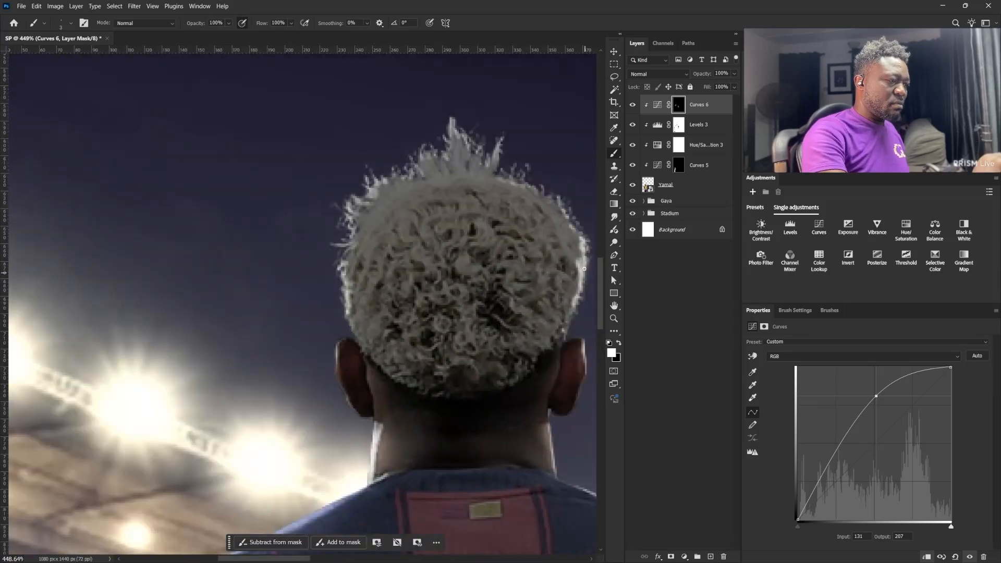
Paint white highlights on the Curves 6 mask along the Yamal player's left sleeve and cuff
drag(404, 478, 545, 115)
drag(308, 244, 285, 285)
drag(299, 328, 451, 245)
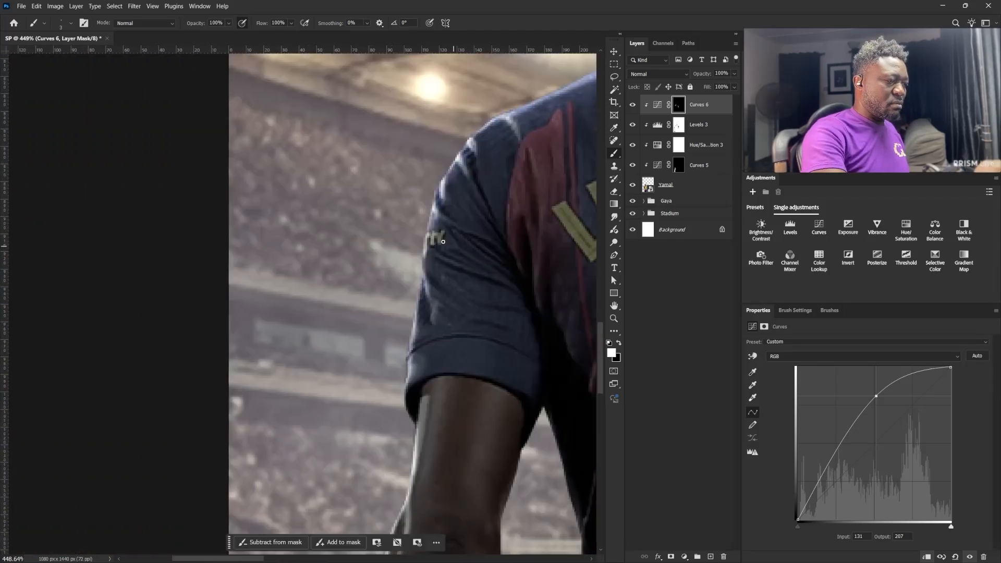
mouse_move(477, 350)
mouse_down()
mouse_move(523, 190)
mouse_move(545, 150)
mouse_up()
drag(487, 235, 473, 334)
drag(471, 372, 522, 148)
Continue the Curves 6 highlights down the Yamal player's left arm to the hand and review the full poster
drag(492, 206, 485, 472)
mouse_move(487, 537)
mouse_down()
mouse_move(500, 338)
mouse_move(479, 412)
mouse_up()
mouse_move(547, 318)
mouse_down()
mouse_move(406, 230)
mouse_move(443, 264)
mouse_up()
drag(451, 219, 459, 447)
drag(477, 180, 423, 451)
scroll(488, 281, down, 10)
drag(552, 323, 385, 307)
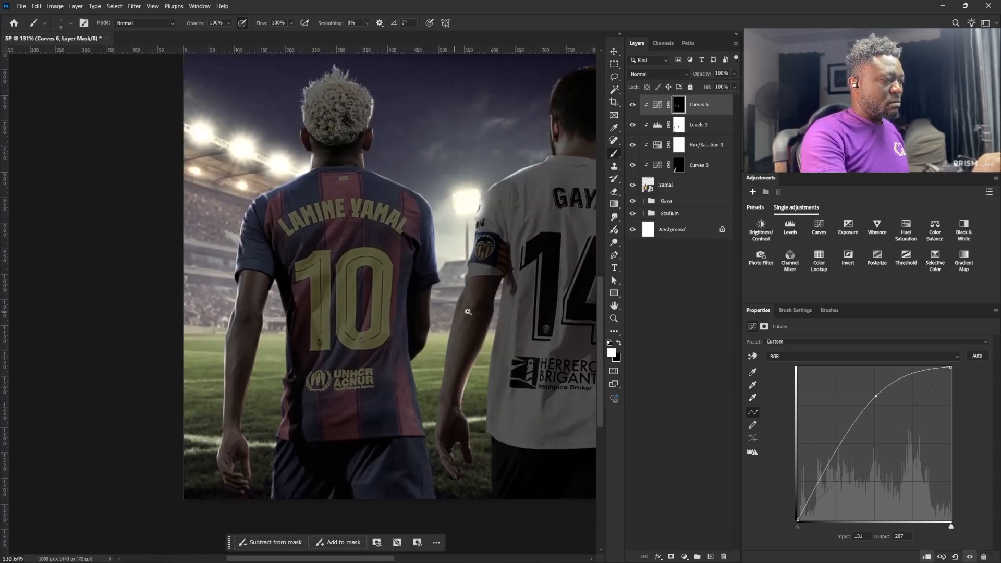
scroll(404, 373, up, 15)
scroll(469, 297, down, 8)
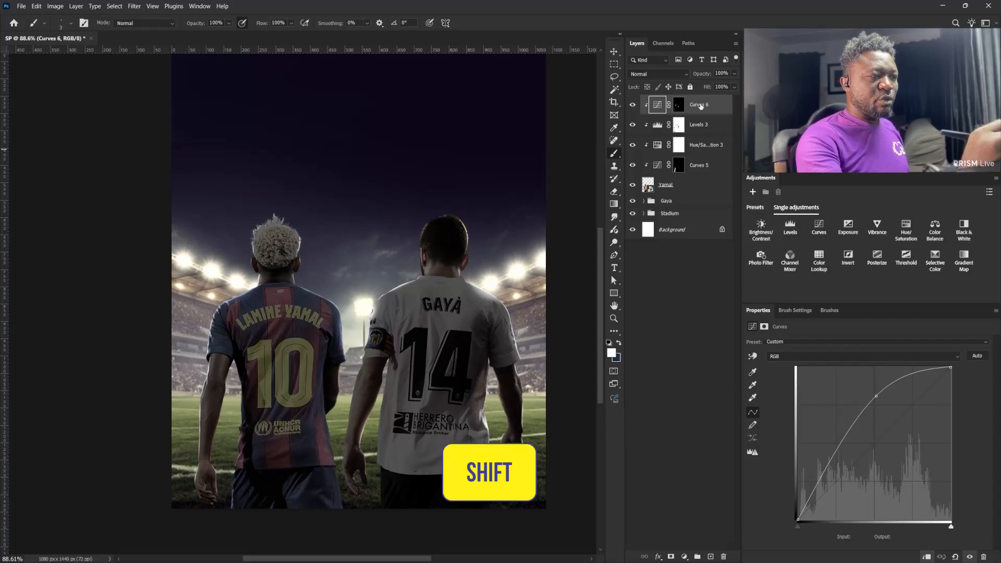
Group the Yamal layer with its four clipped adjustments and name the group Yamal
shift+click(690, 180)
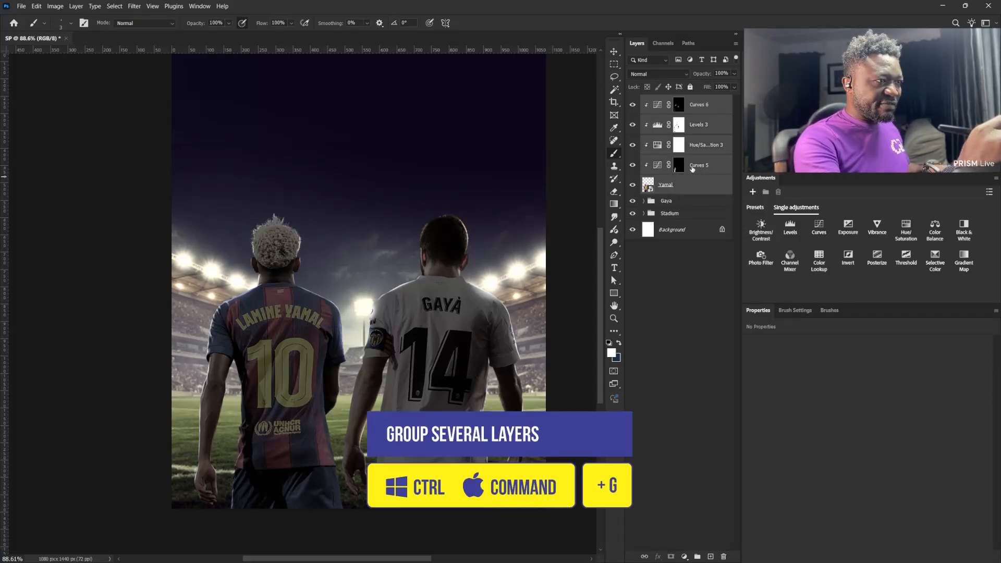
key(ctrl+g)
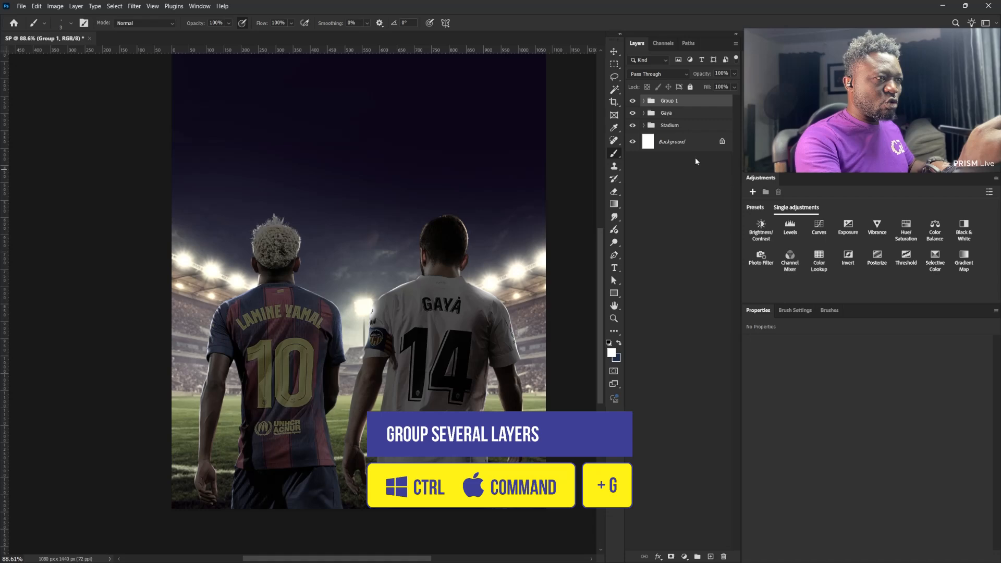
double_click(667, 101)
text(Yam)
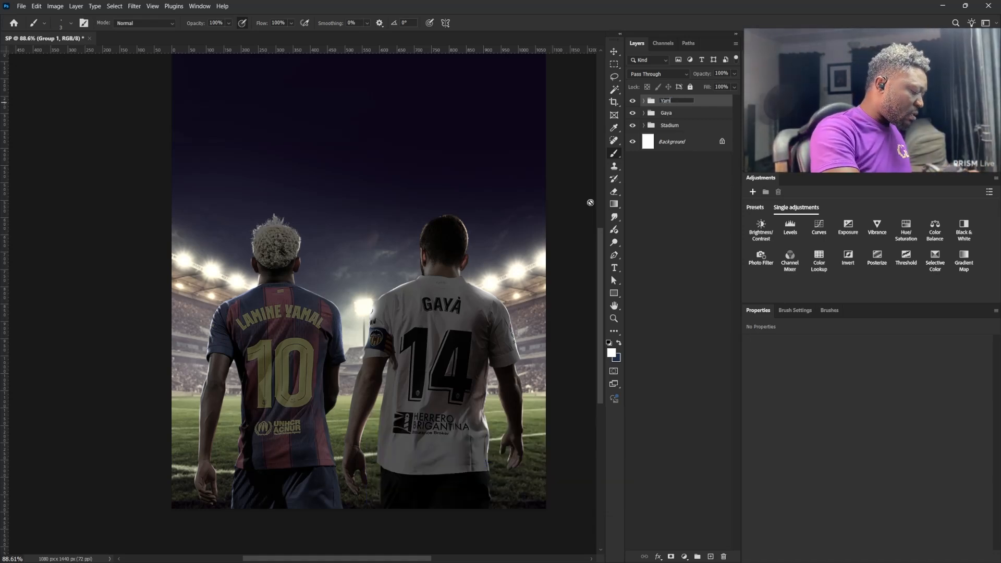
text(al)
key(Return)
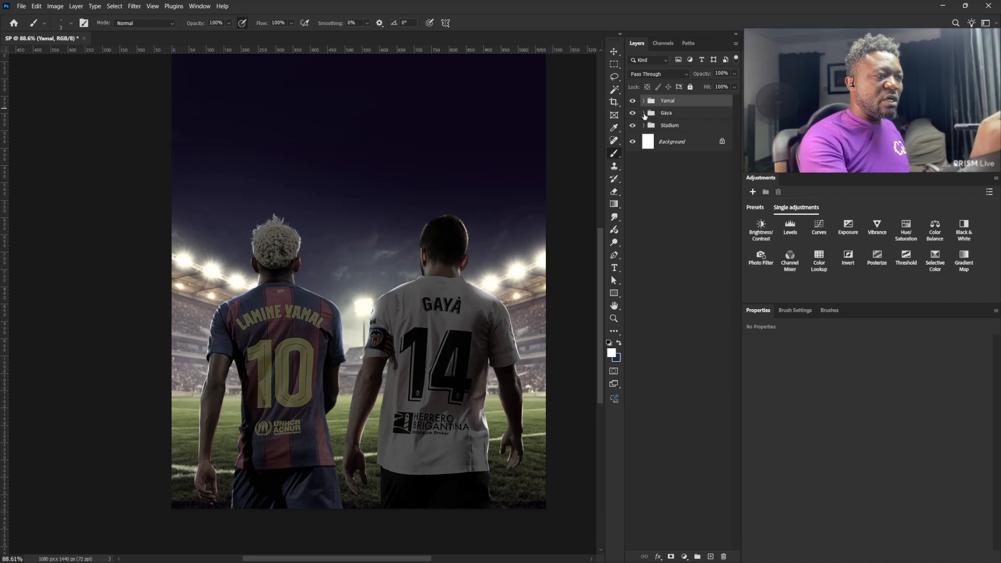
Expand the Gaya and Yamal groups and hide all their clipped adjustments except Curves 2
click(644, 114)
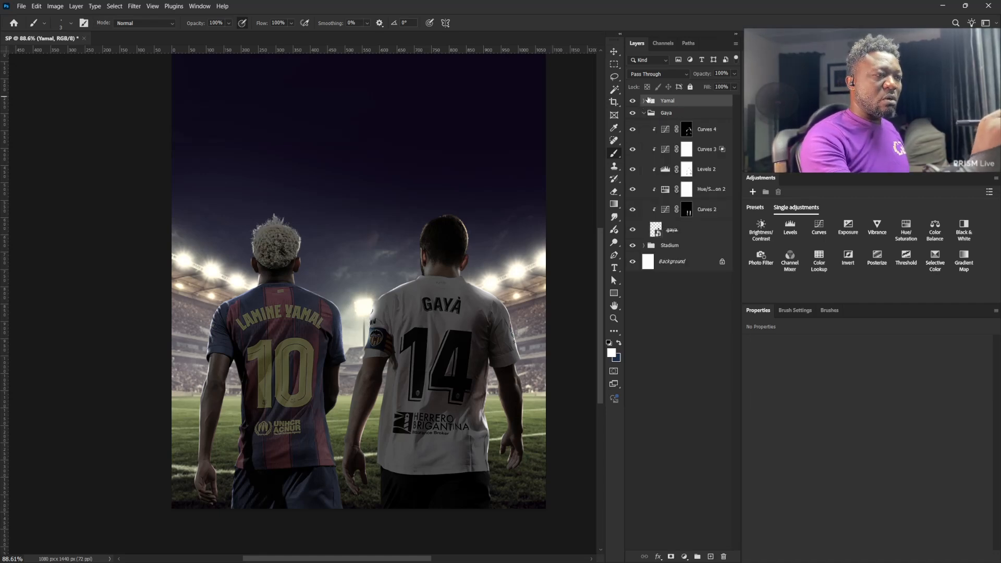
click(644, 101)
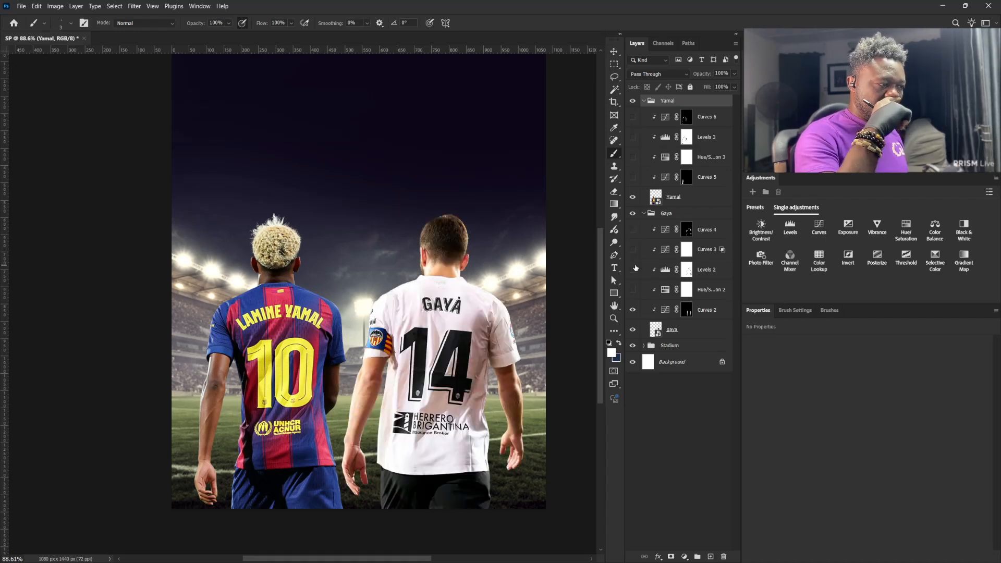
click(680, 196)
Select the black number 14 with its outlines on the gaya layer using the Magic Wand at tolerance 32
key(w)
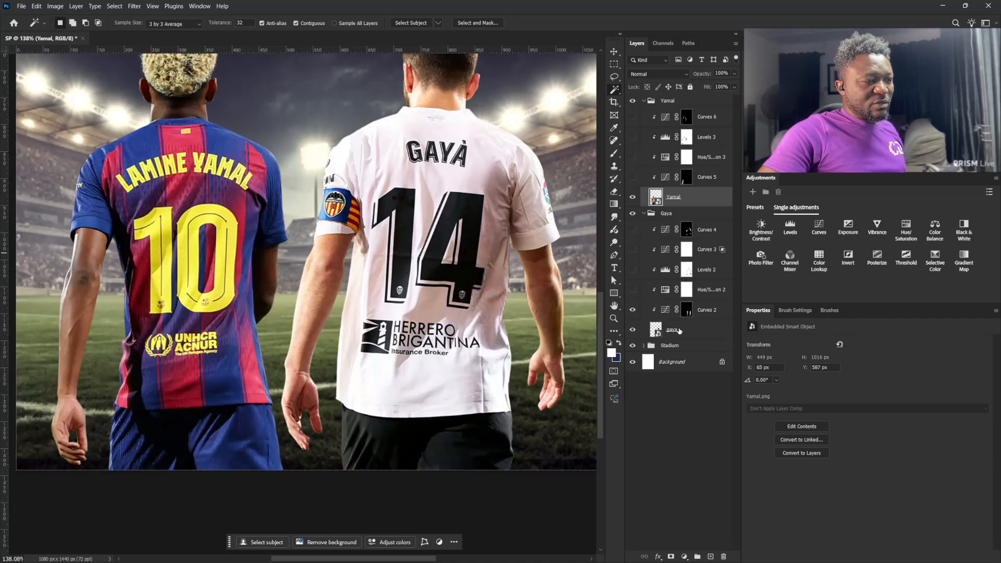
click(677, 331)
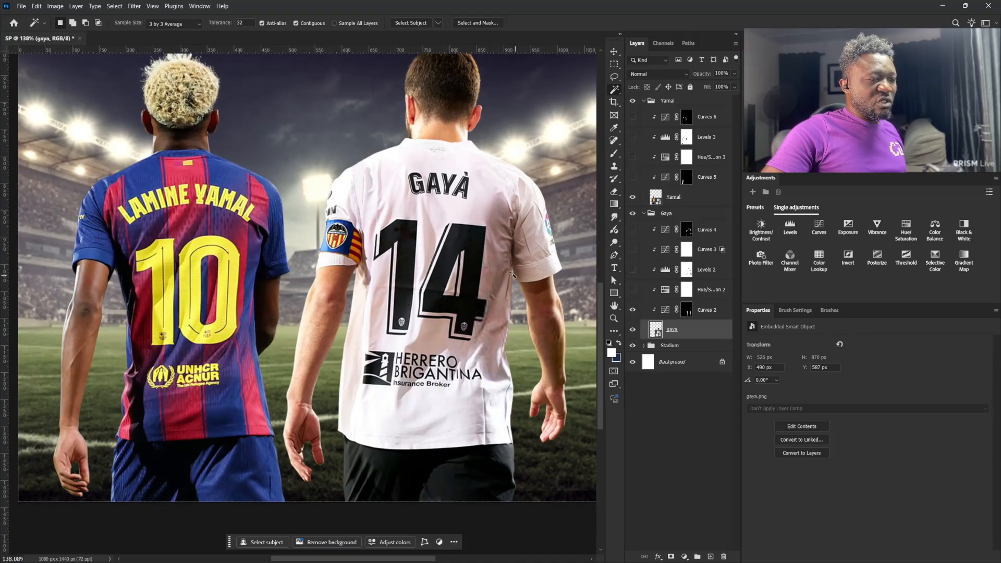
click(473, 244)
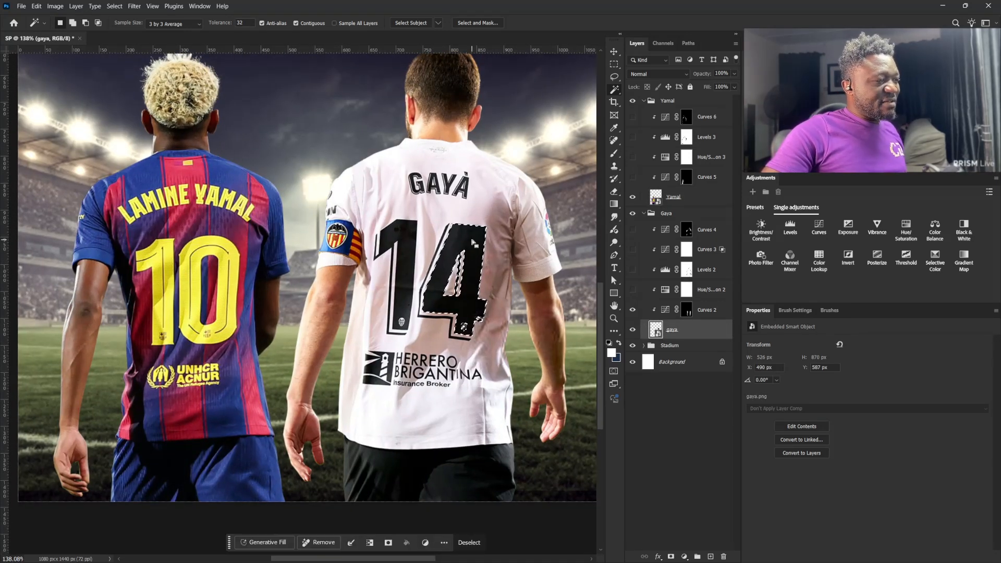
shift+click(439, 246)
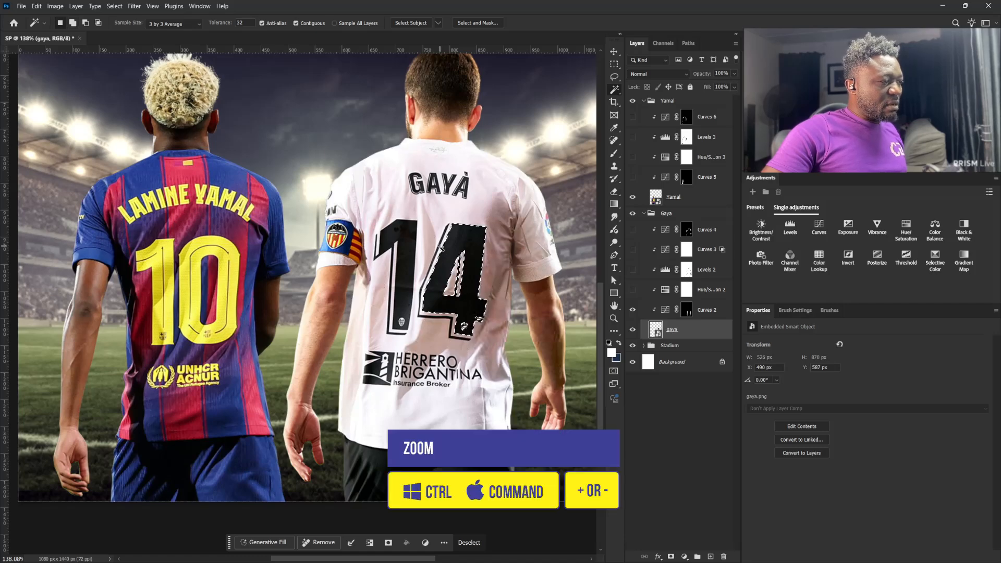
scroll(440, 246, up, 6)
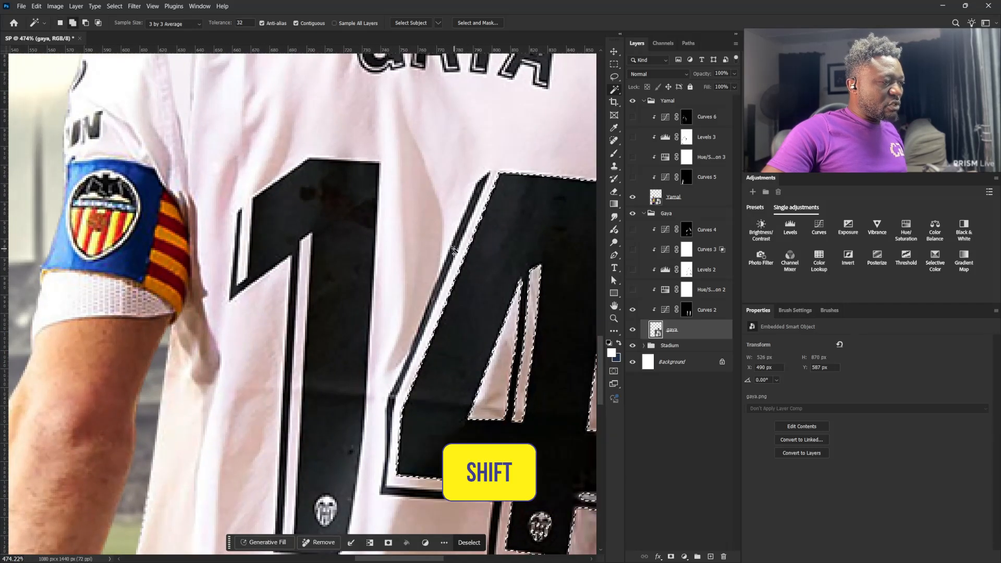
shift+click(303, 236)
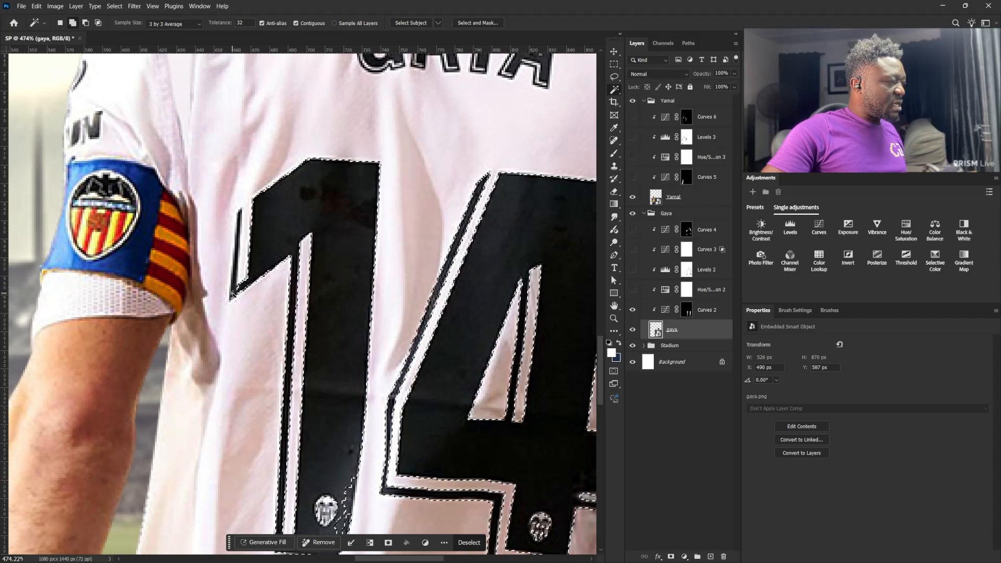
scroll(369, 250, down, 3)
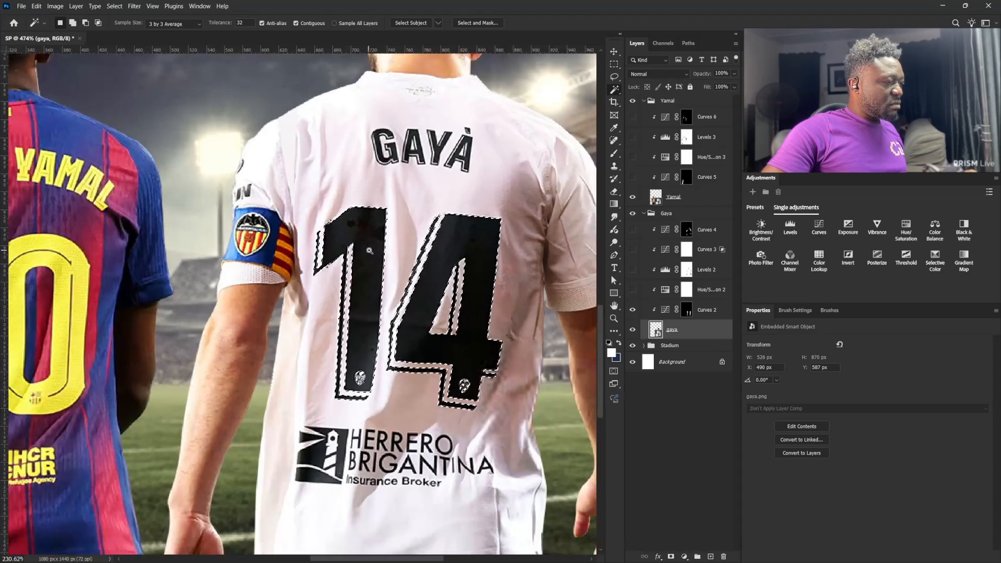
scroll(370, 250, up, 2)
scroll(365, 250, down, 2)
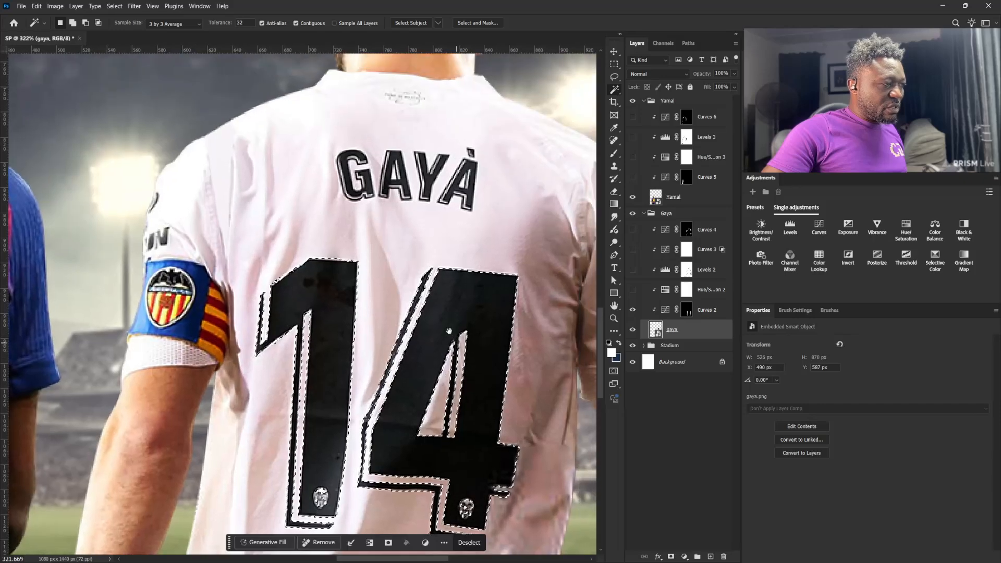
Add the black letters of the GAYÀ name on the white shirt to the Magic Wand selection
scroll(359, 179, up, 5)
shift+click(369, 167)
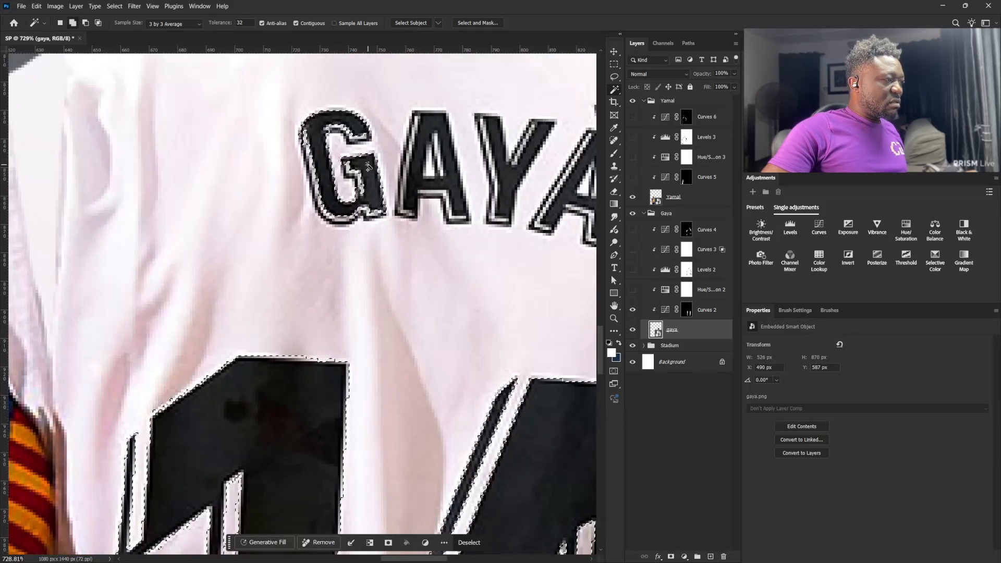
shift+click(446, 171)
shift+click(509, 174)
drag(529, 174, 443, 190)
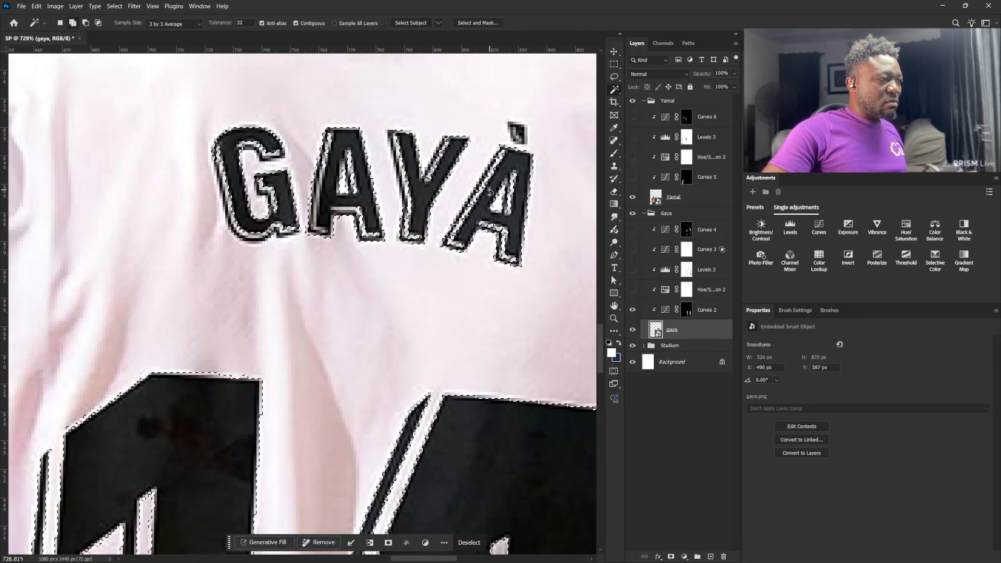
Add the missed outline pixels of the final À to the selection with the Lasso tool
click(614, 76)
scroll(514, 211, up, 5)
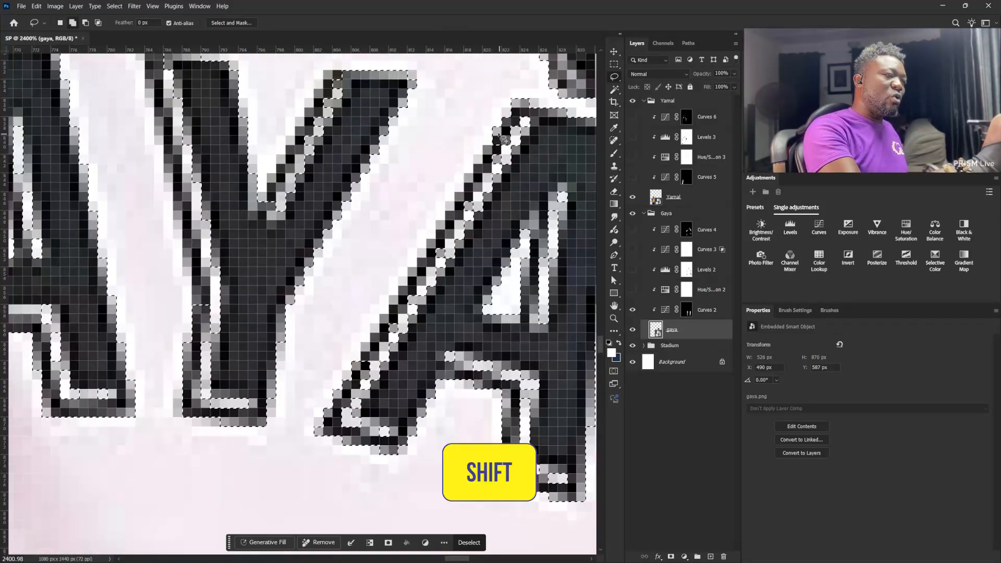
drag(495, 130, 491, 146)
drag(356, 384, 498, 136)
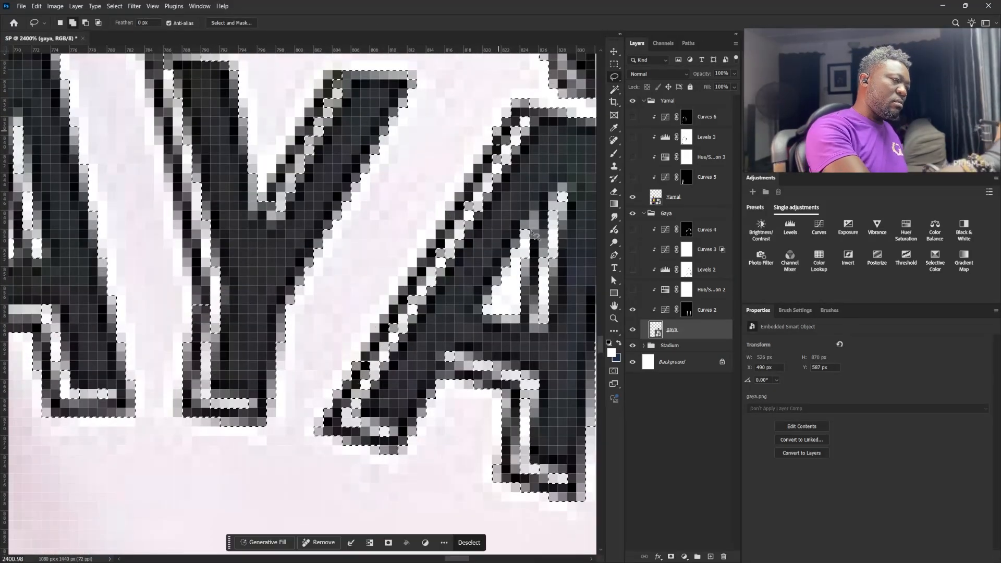
scroll(546, 279, down, 5)
scroll(256, 256, up, 2)
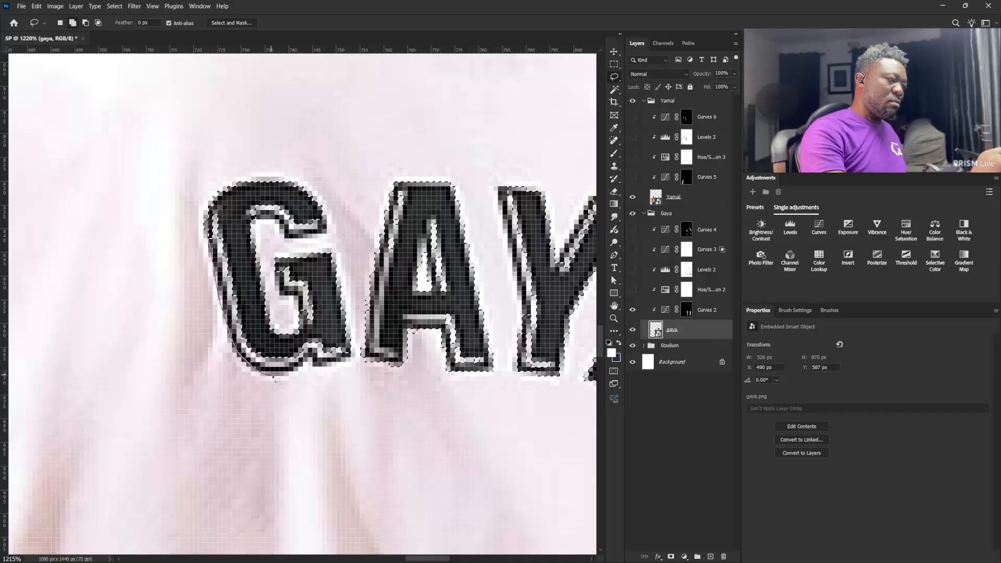
Refine the selection along the outlines of the G and the first A with the Lasso tool
drag(215, 233, 214, 222)
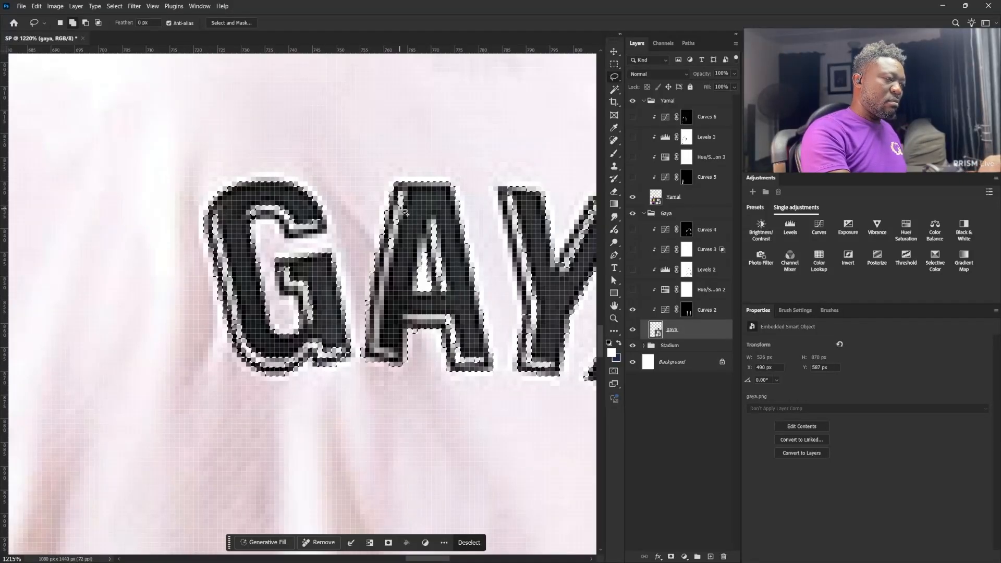
mouse_move(400, 196)
mouse_down()
mouse_move(375, 307)
mouse_move(394, 350)
mouse_up()
mouse_move(401, 217)
mouse_down()
mouse_move(379, 331)
mouse_move(398, 359)
mouse_up()
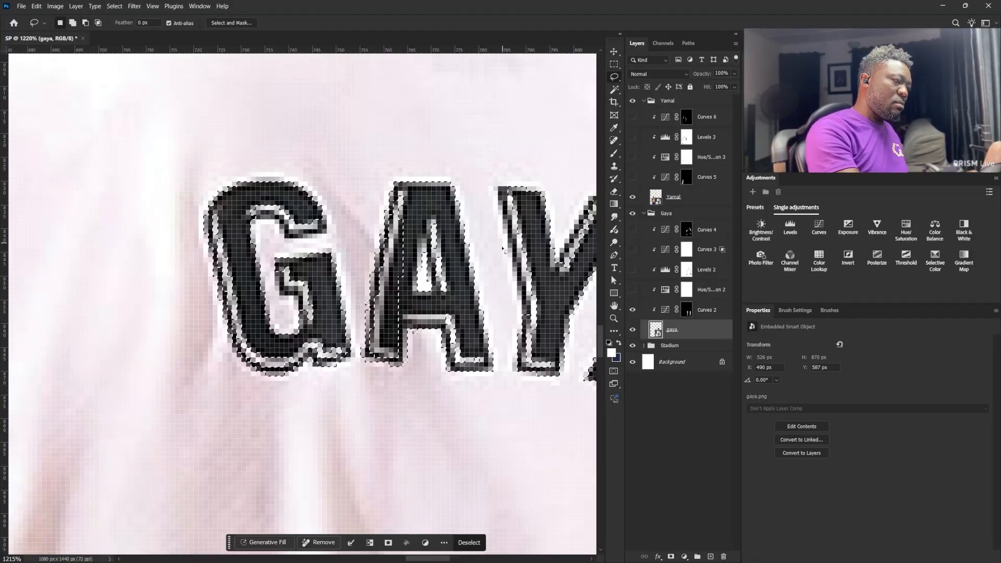
drag(432, 264, 423, 283)
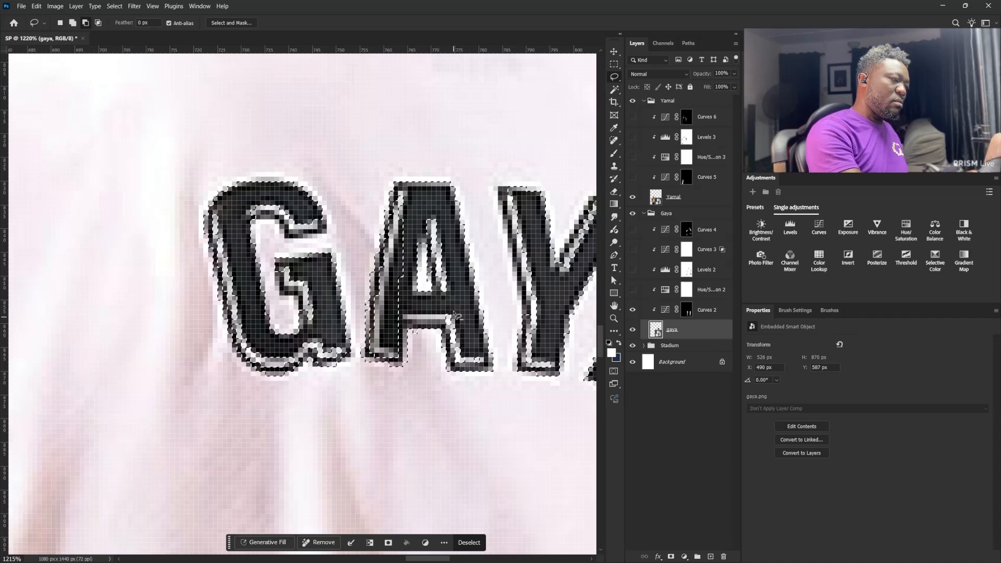
mouse_move(388, 313)
mouse_down()
mouse_move(384, 330)
mouse_move(401, 284)
mouse_up()
mouse_move(395, 250)
mouse_down()
mouse_move(381, 331)
mouse_move(404, 229)
mouse_up()
Clean up the remaining selection edges around the first A and the Y of GAYÀ with the Lasso
scroll(407, 229, down, 5)
scroll(365, 279, up, 6)
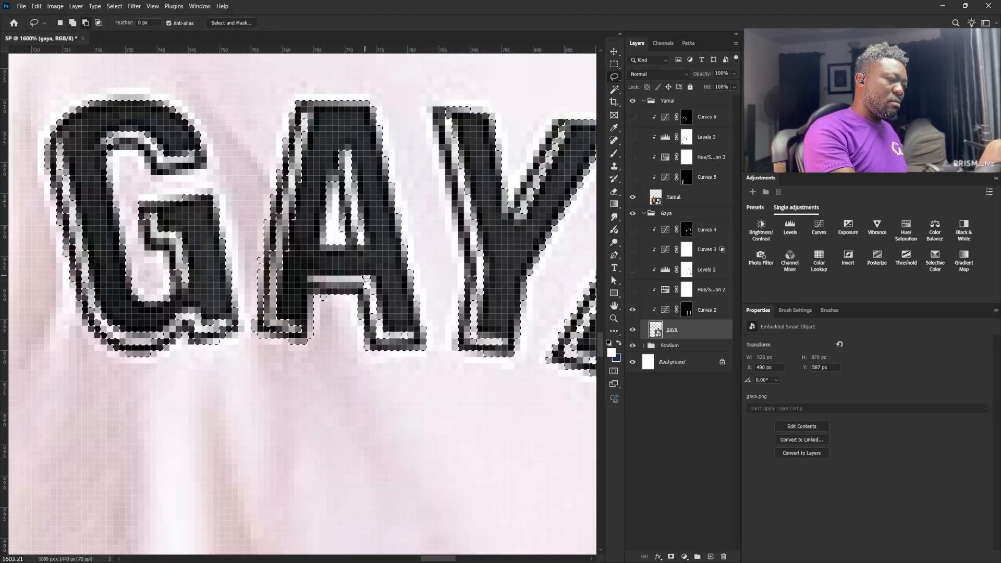
drag(376, 295, 376, 294)
scroll(398, 186, up, 2)
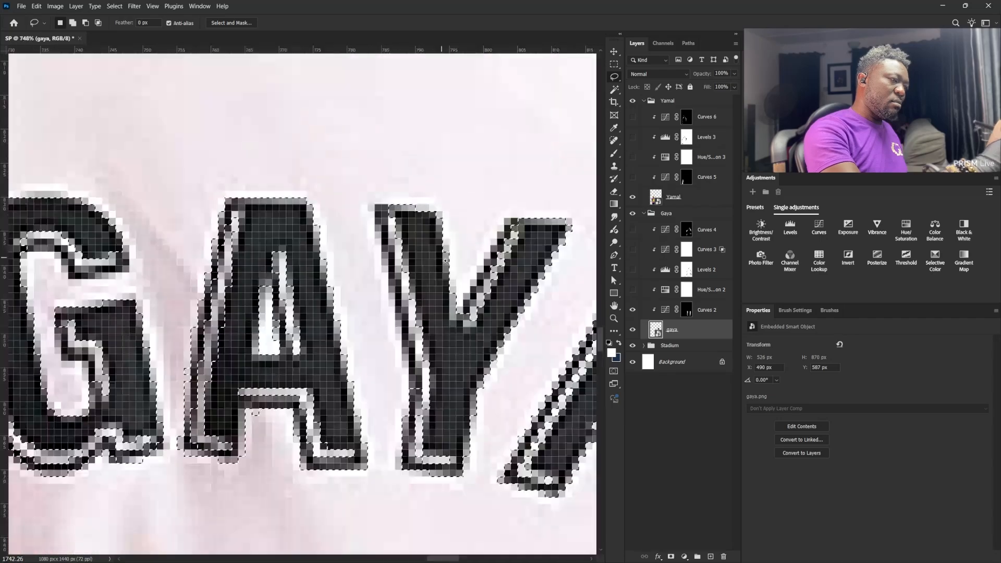
drag(384, 187, 404, 177)
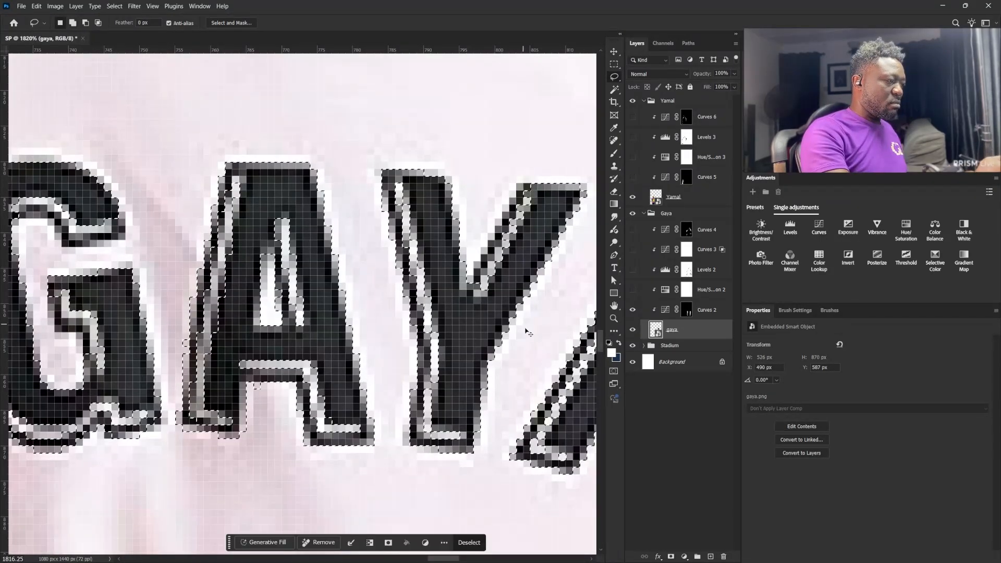
scroll(530, 332, down, 5)
scroll(568, 327, up, 4)
scroll(519, 248, down, 2)
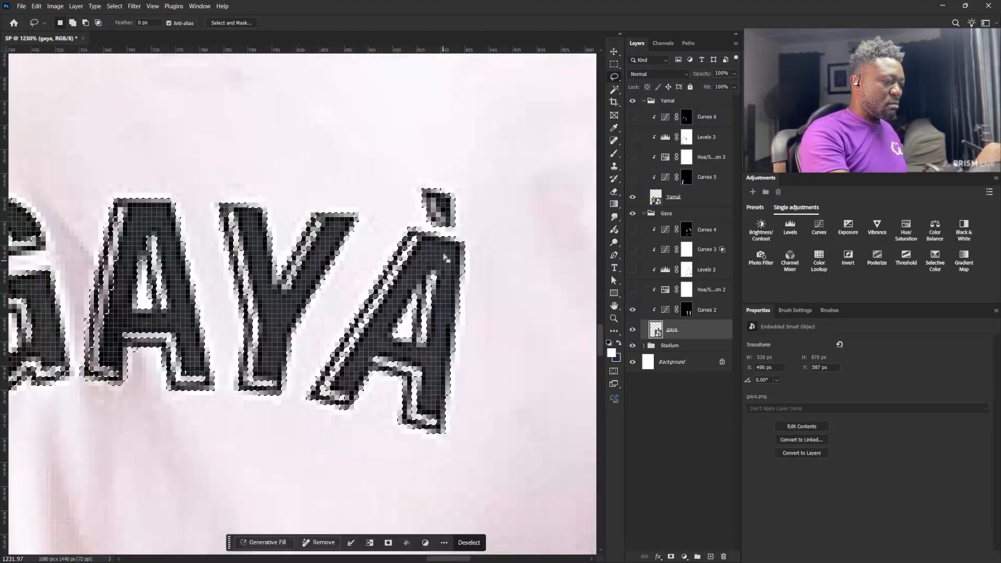
Copy the selected GAYÀ lettering and number 14 to a new layer and move it above the Yamal group
scroll(496, 272, down, 5)
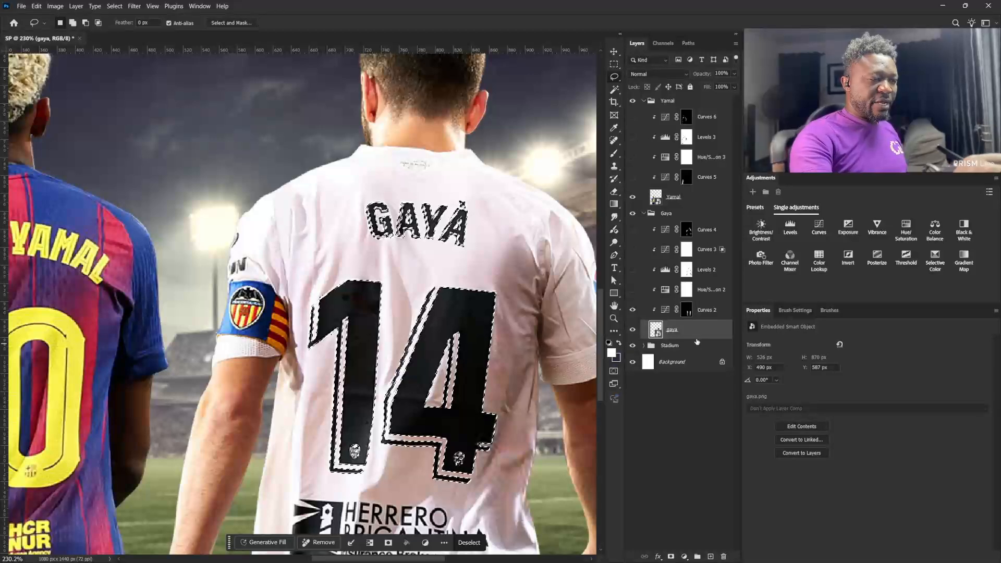
key(ctrl+j)
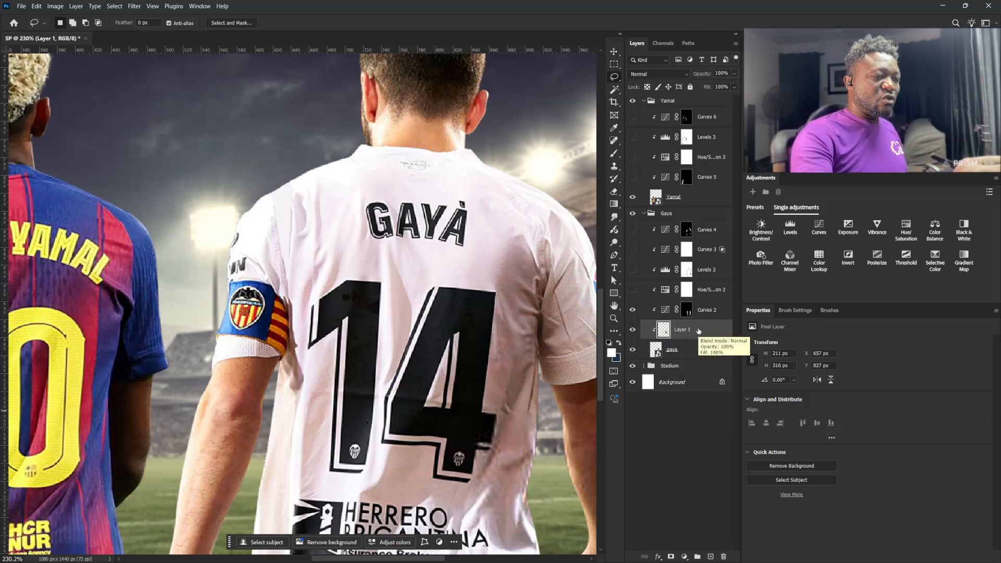
drag(698, 327, 694, 95)
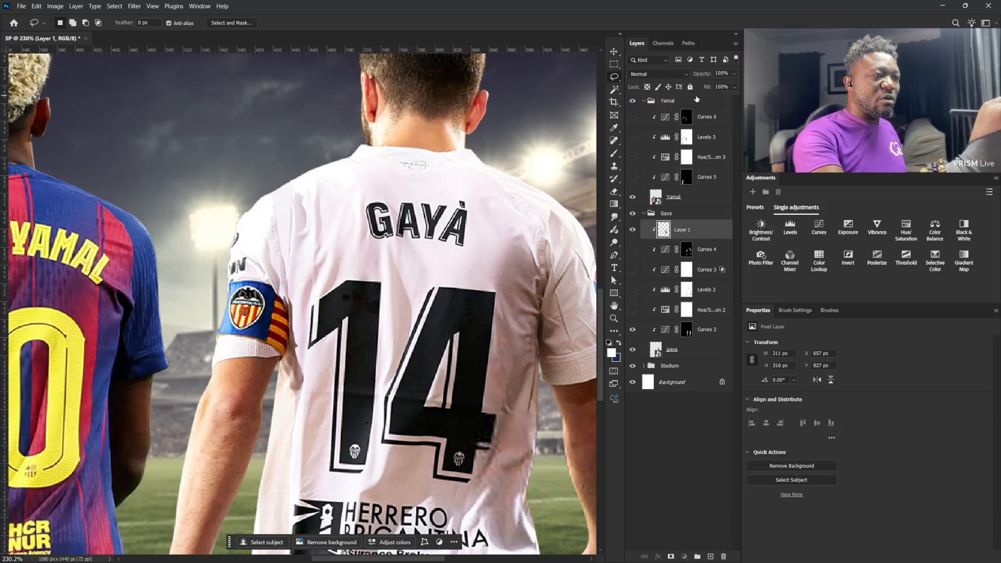
Select the yellow number 10 on the Yamal layer with the Magic Wand at tolerance 32
click(680, 217)
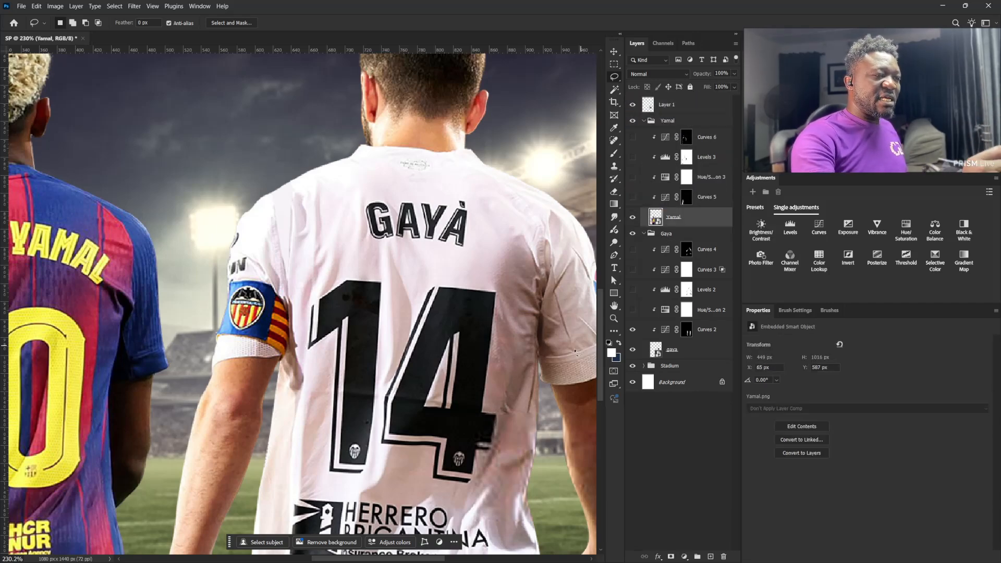
drag(400, 244, 376, 245)
drag(377, 245, 549, 160)
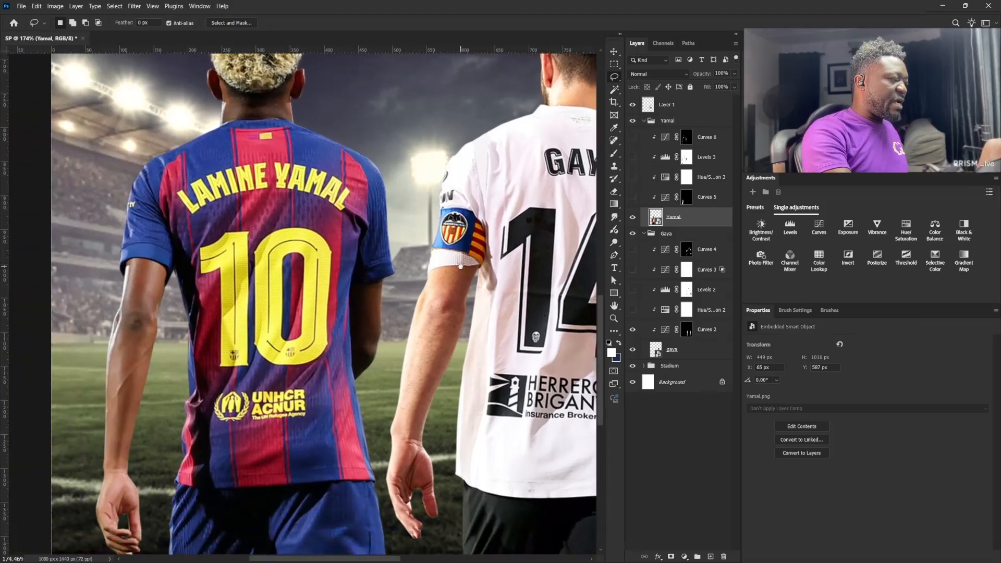
drag(336, 303, 369, 300)
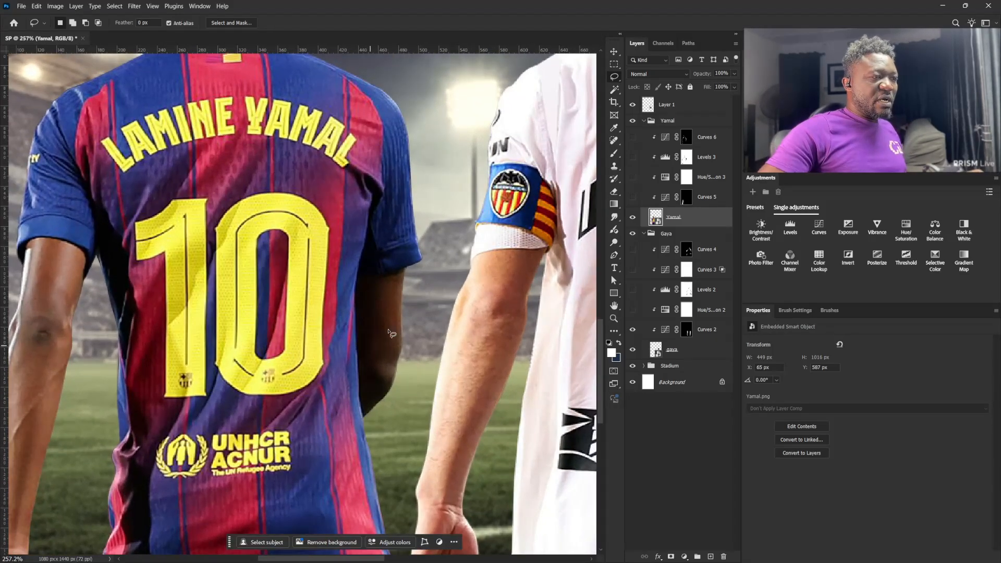
click(613, 92)
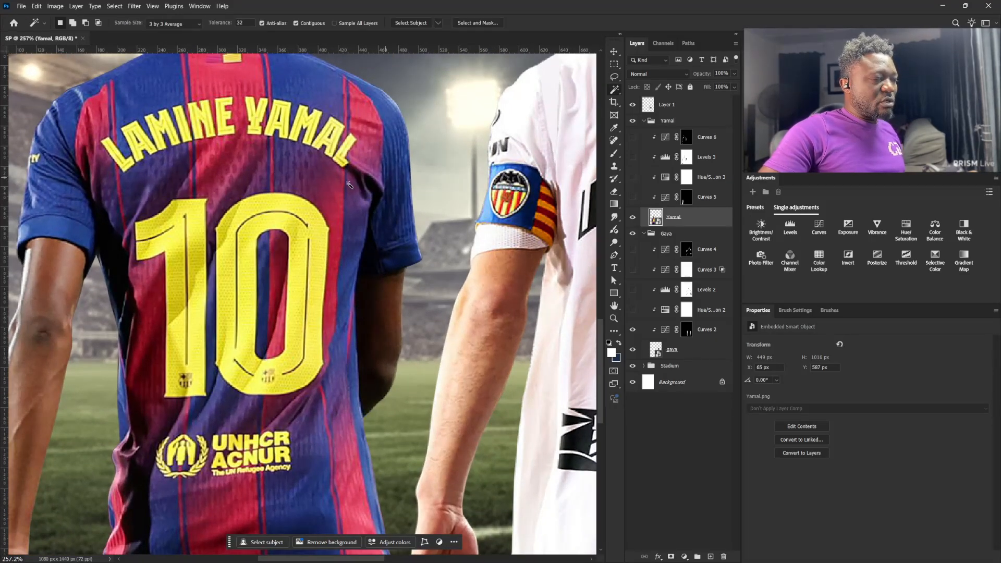
click(277, 213)
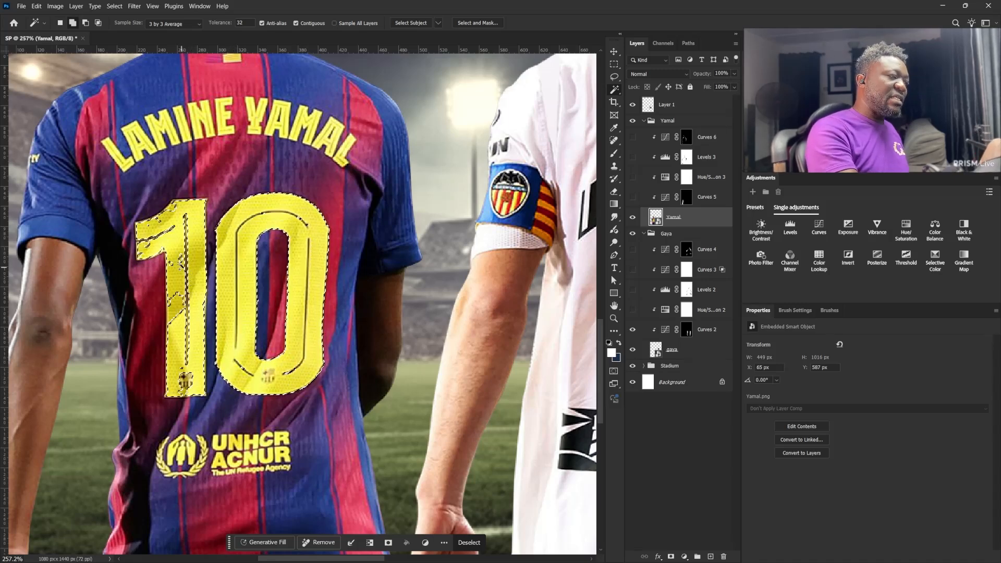
shift+click(148, 248)
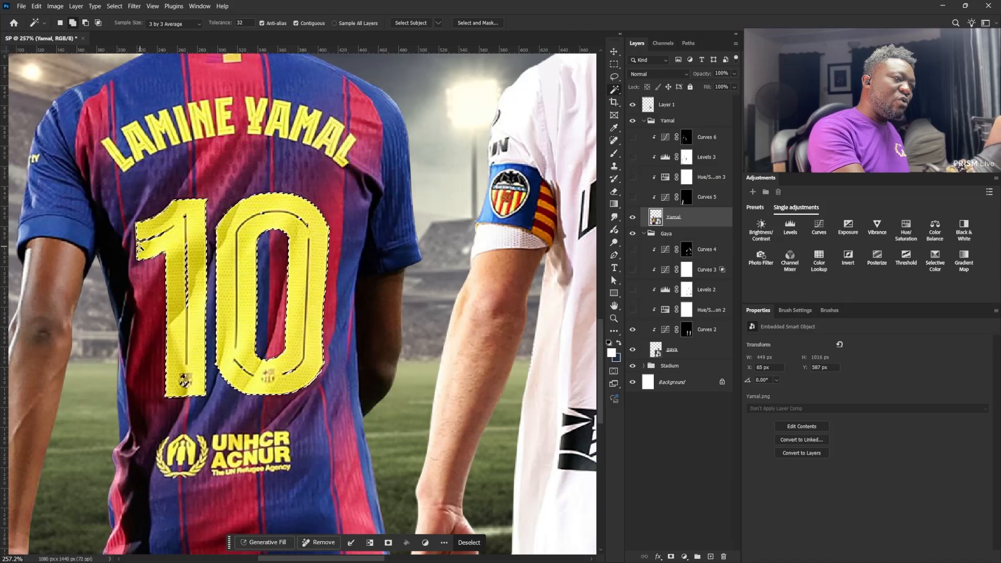
Add the missed upper stroke area of the digit 1 to the selection with the Lasso tool
drag(142, 252, 562, 285)
key(l)
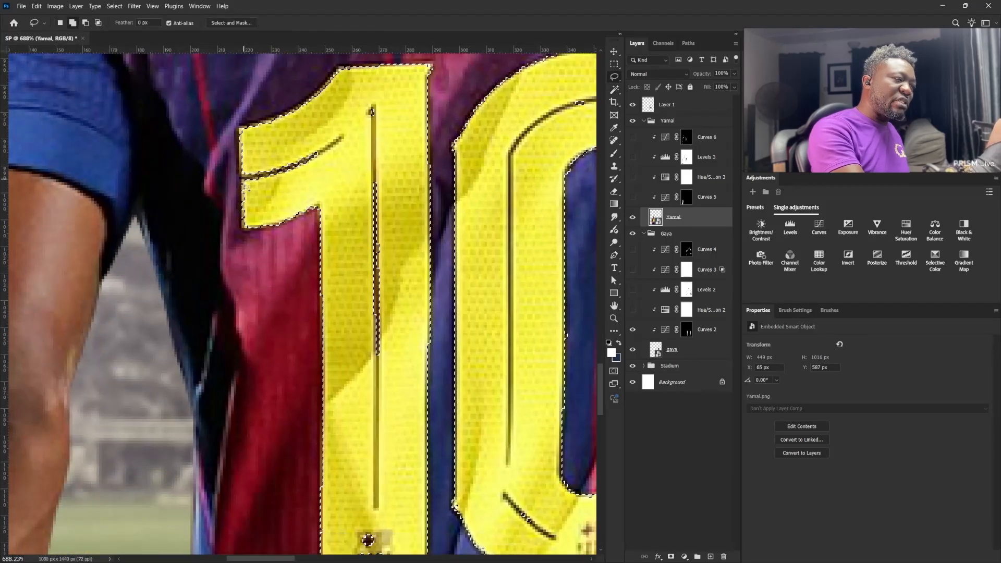
mouse_move(279, 128)
mouse_down()
mouse_move(308, 232)
mouse_move(395, 194)
mouse_move(435, 161)
mouse_move(263, 224)
mouse_move(267, 260)
mouse_move(269, 224)
mouse_up()
scroll(469, 268, down, 4)
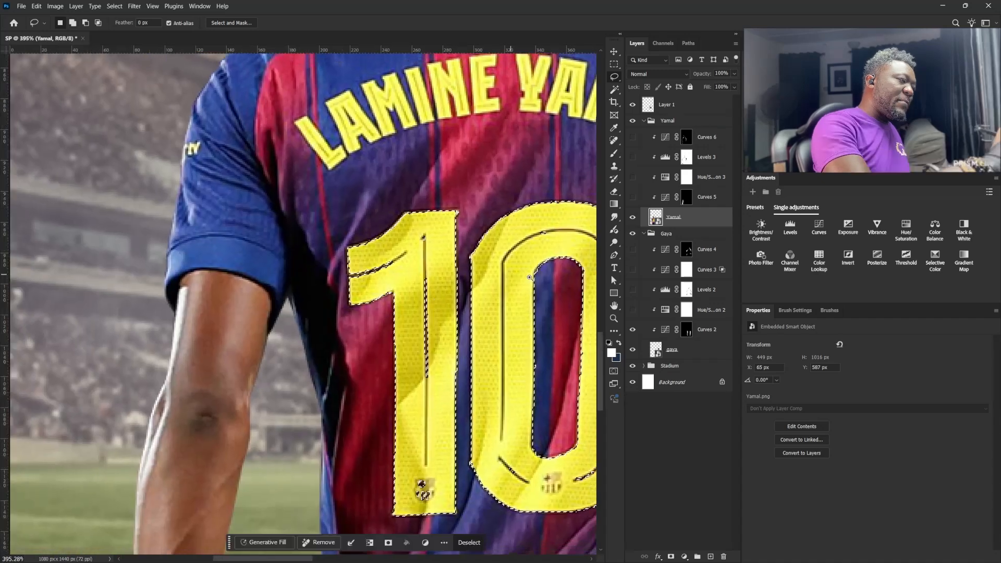
Add the yellow letters of the LAMINE YAMAL name to the selection with the Magic Wand
drag(464, 260, 291, 349)
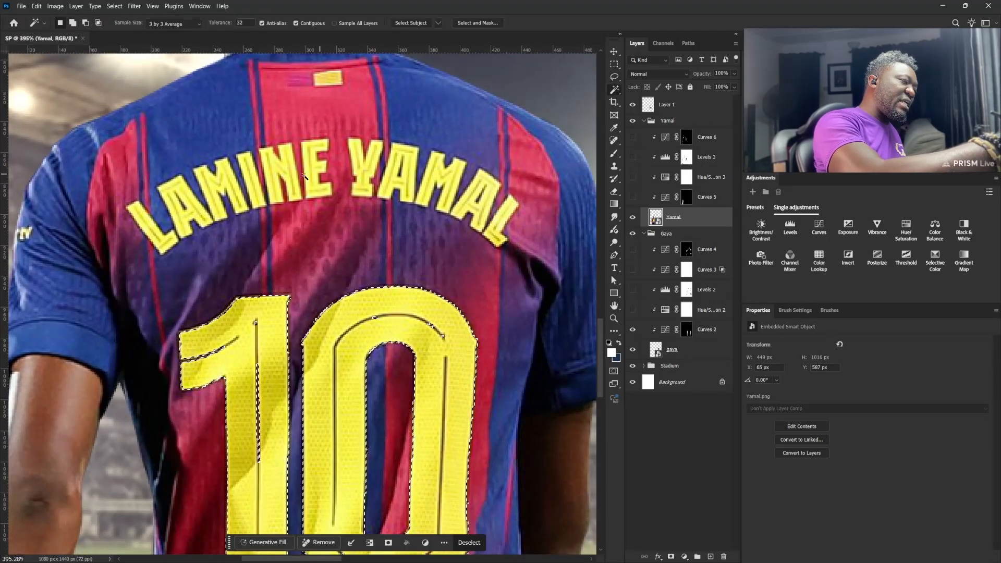
key(w)
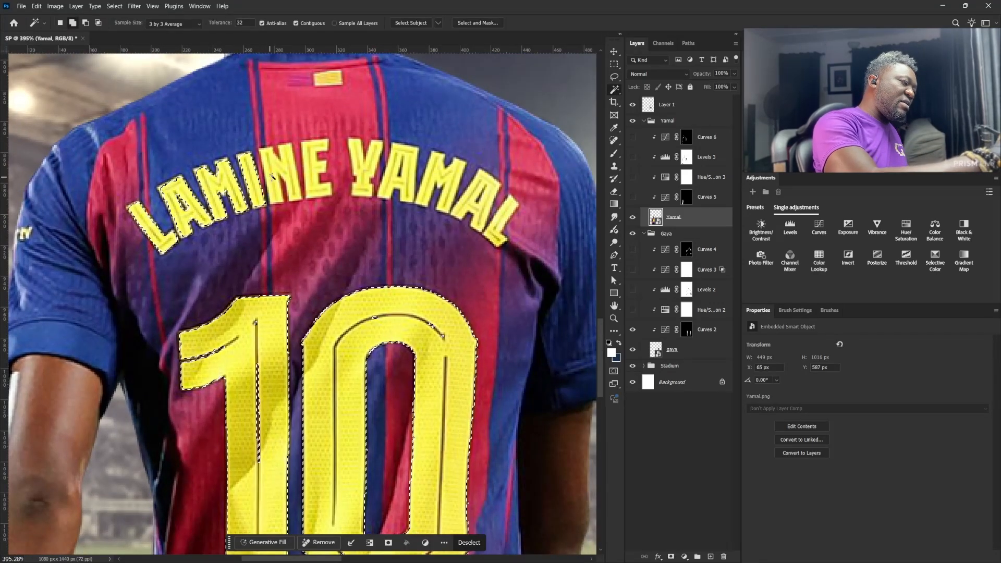
click(442, 173)
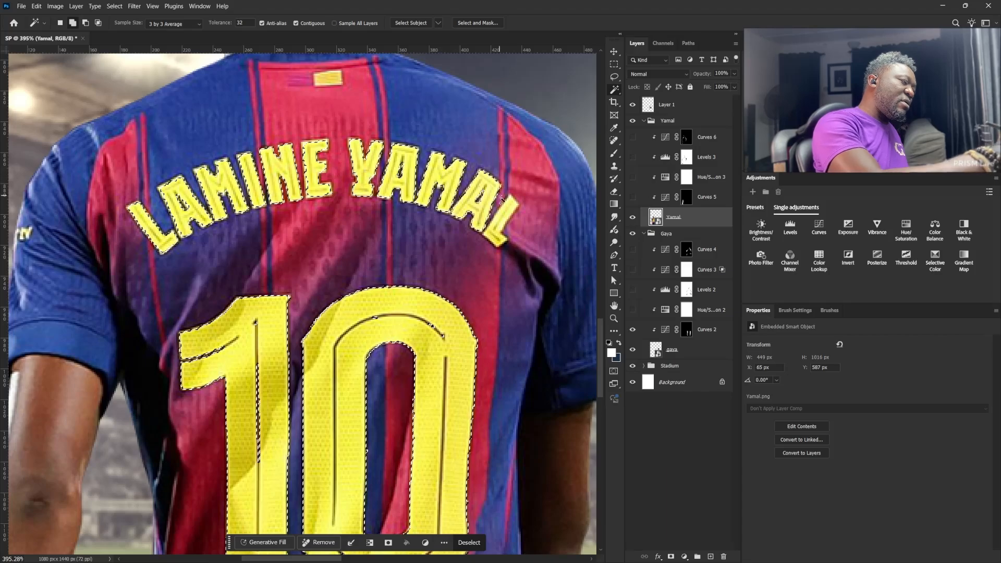
click(481, 191)
click(507, 214)
Fill in the missed edges of the YAMAL letters in the selection with the Lasso tool
key(l)
drag(509, 214, 544, 243)
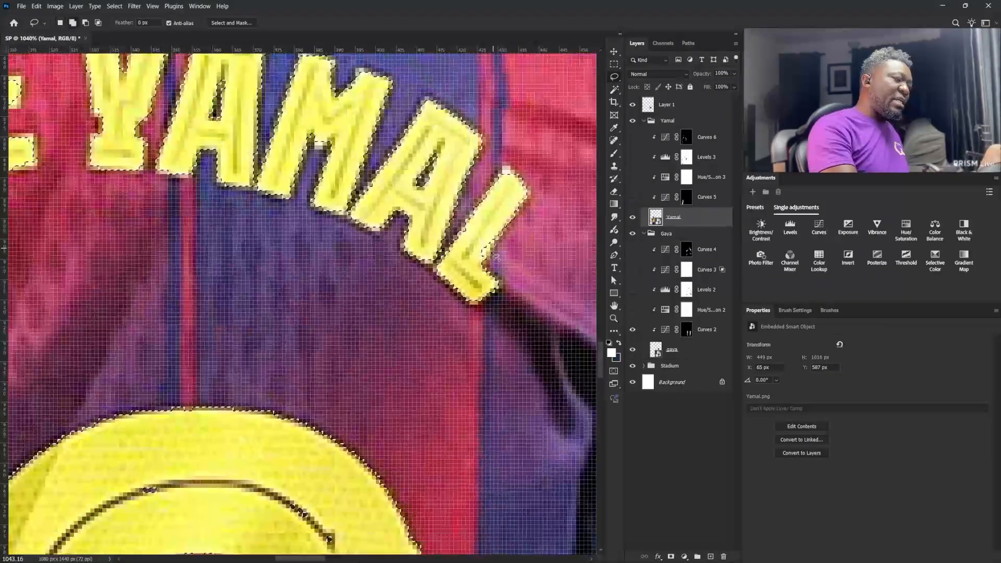
drag(386, 260, 493, 390)
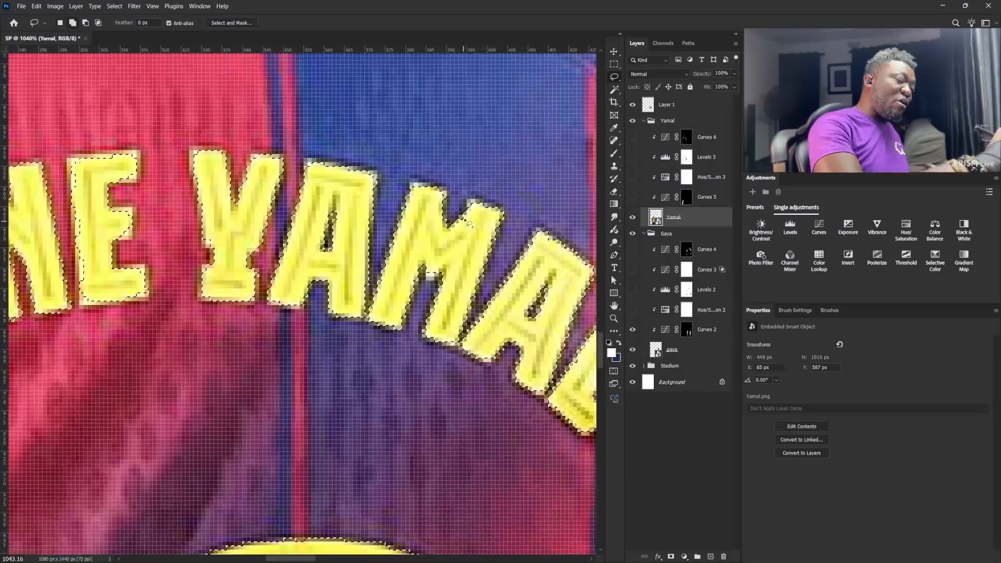
drag(366, 184, 470, 230)
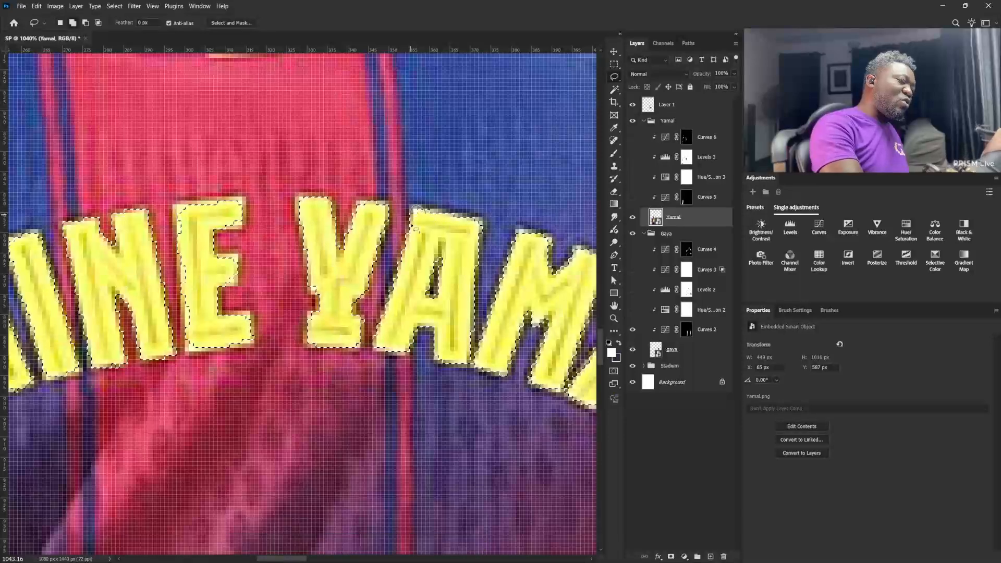
mouse_move(323, 291)
mouse_down()
mouse_move(458, 230)
mouse_move(535, 245)
mouse_up()
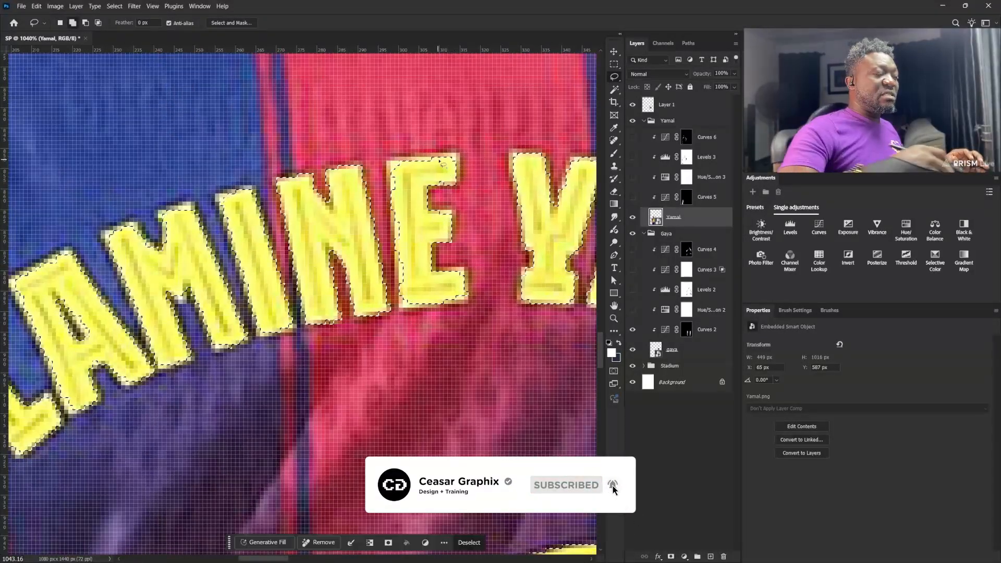
Add the missed edges of the E in LAMINE to the selection with the Lasso
mouse_move(435, 158)
mouse_down()
mouse_move(408, 167)
mouse_move(394, 197)
mouse_up()
drag(409, 314, 448, 308)
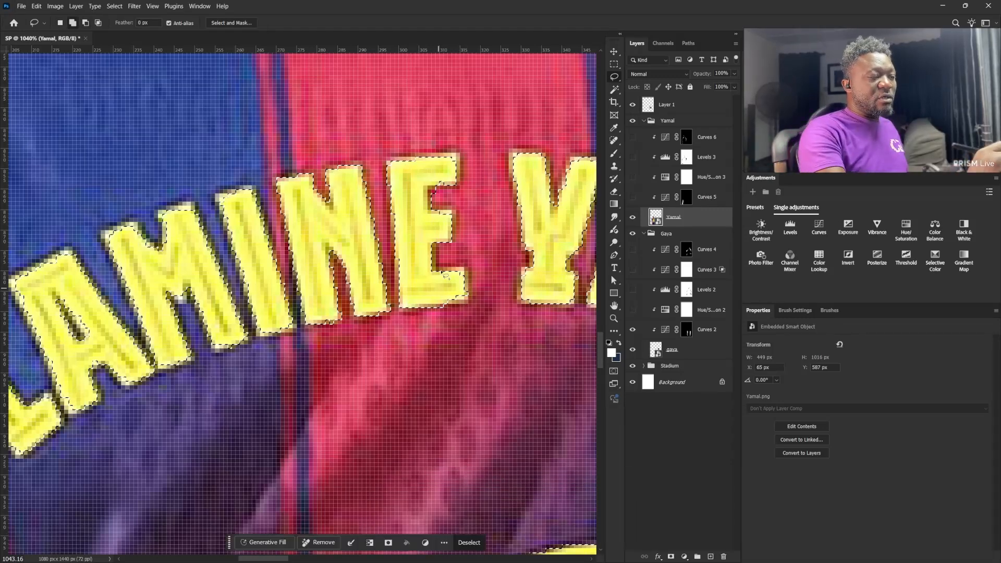
drag(445, 172, 516, 169)
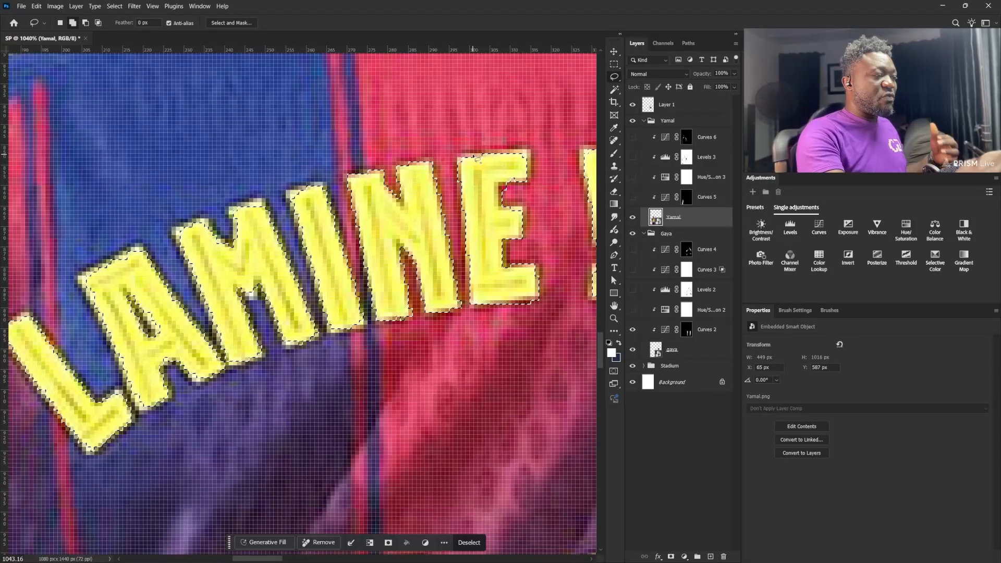
Refine the selection around the first letters of LAMINE, including the L and A, with the Lasso
mouse_move(270, 210)
mouse_down()
mouse_move(367, 193)
mouse_move(338, 186)
mouse_move(360, 185)
mouse_up()
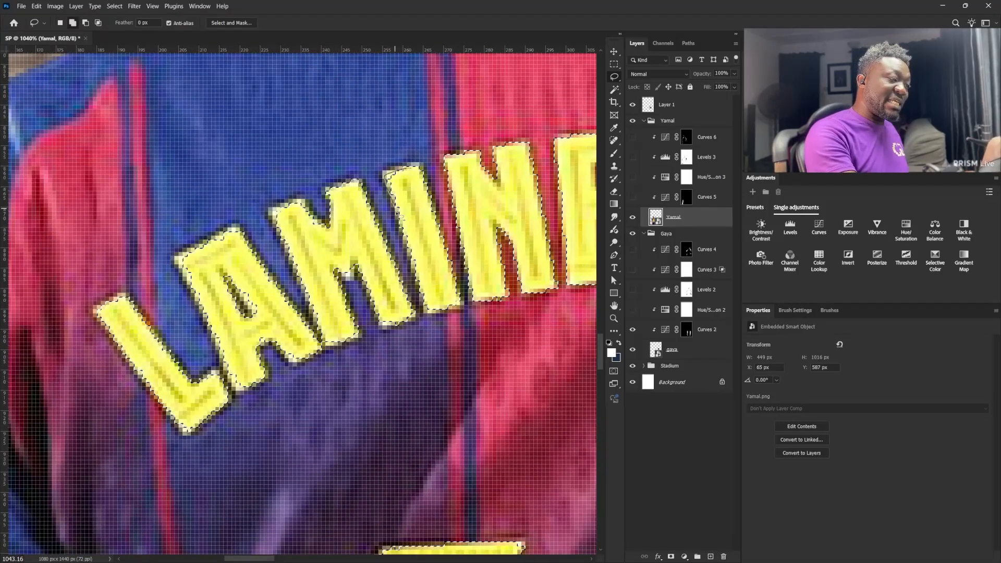
drag(303, 270, 364, 249)
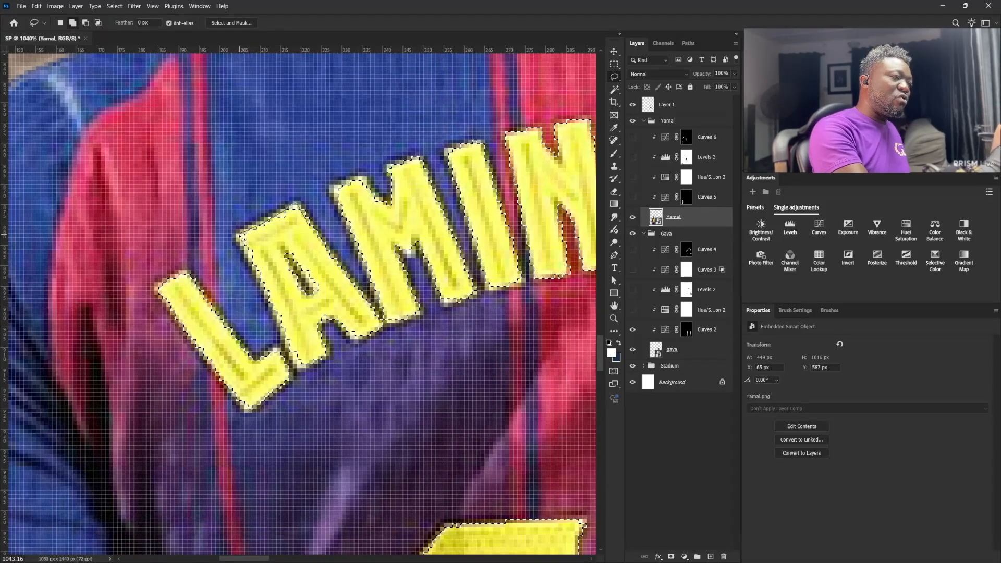
drag(301, 368, 281, 266)
mouse_move(349, 344)
mouse_down()
mouse_move(435, 307)
mouse_move(400, 268)
mouse_move(409, 315)
mouse_move(422, 307)
mouse_up()
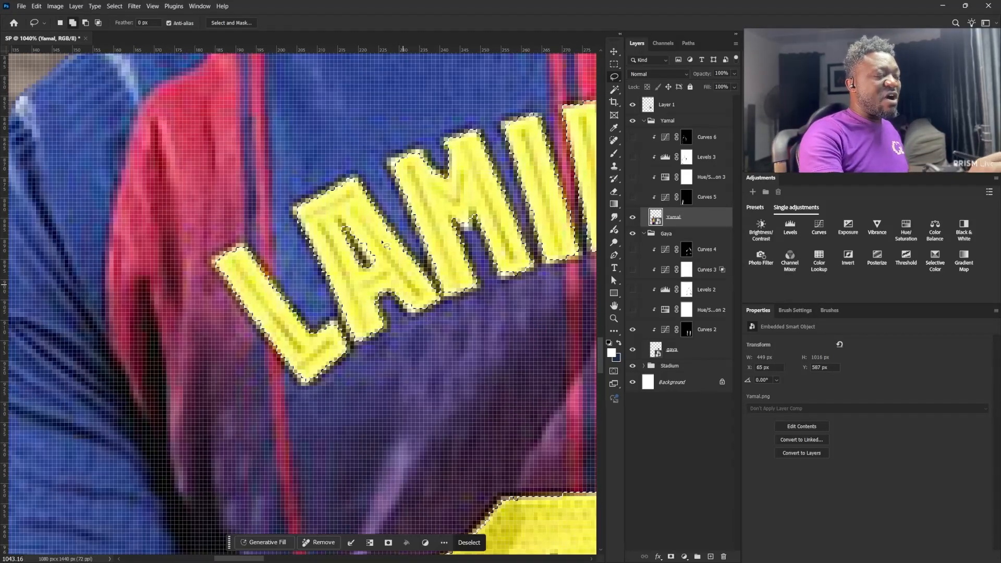
drag(326, 328, 337, 341)
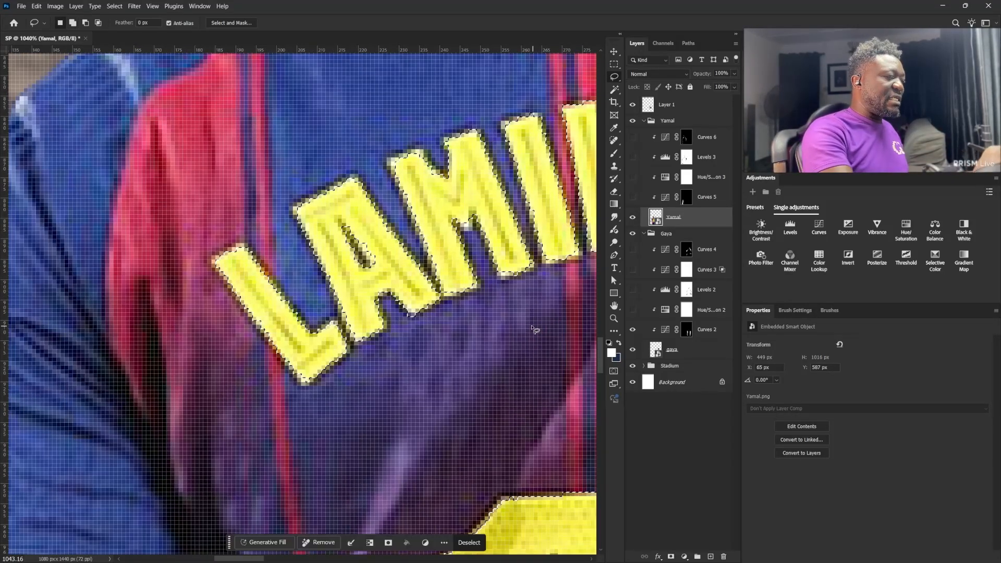
scroll(454, 292, down, 2)
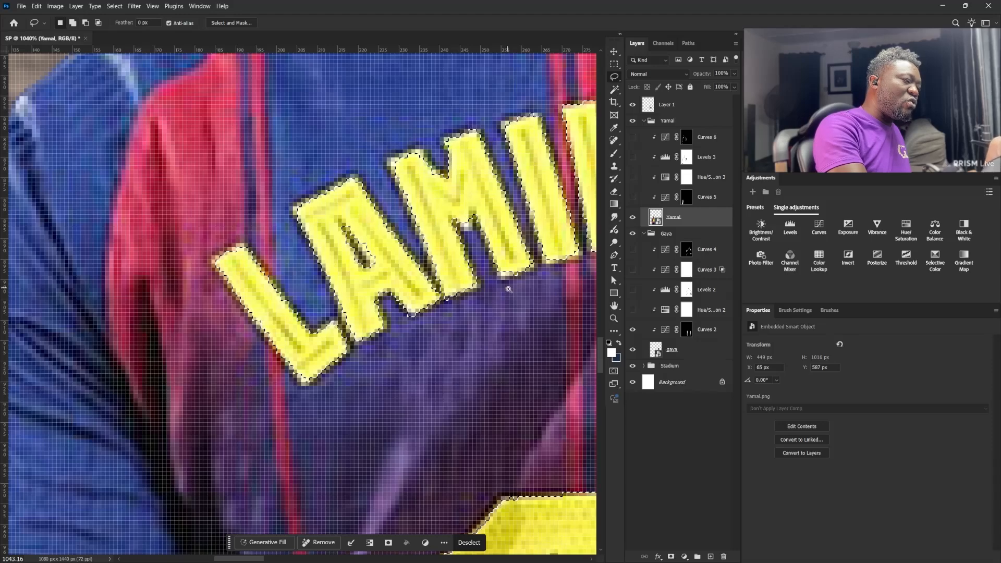
Clean up the selection along the upper edge of the E in LAMINE with the Lasso
scroll(430, 358, down, 2)
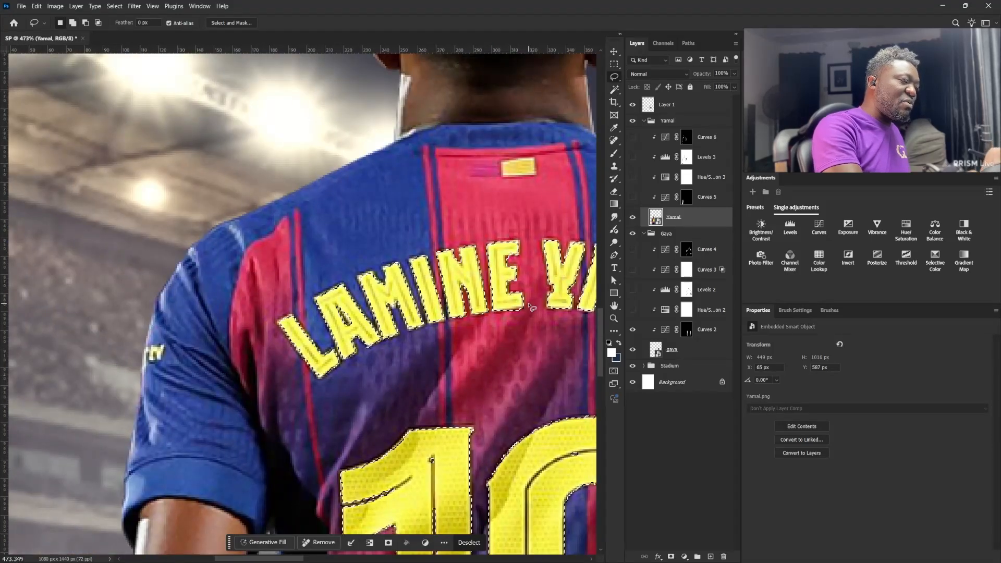
drag(566, 354, 505, 339)
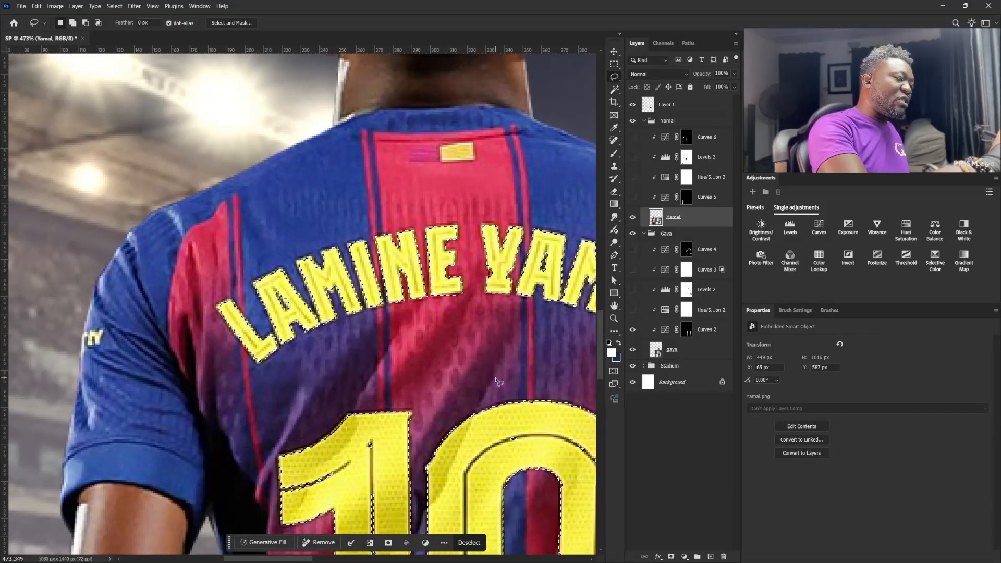
scroll(447, 241, up, 4)
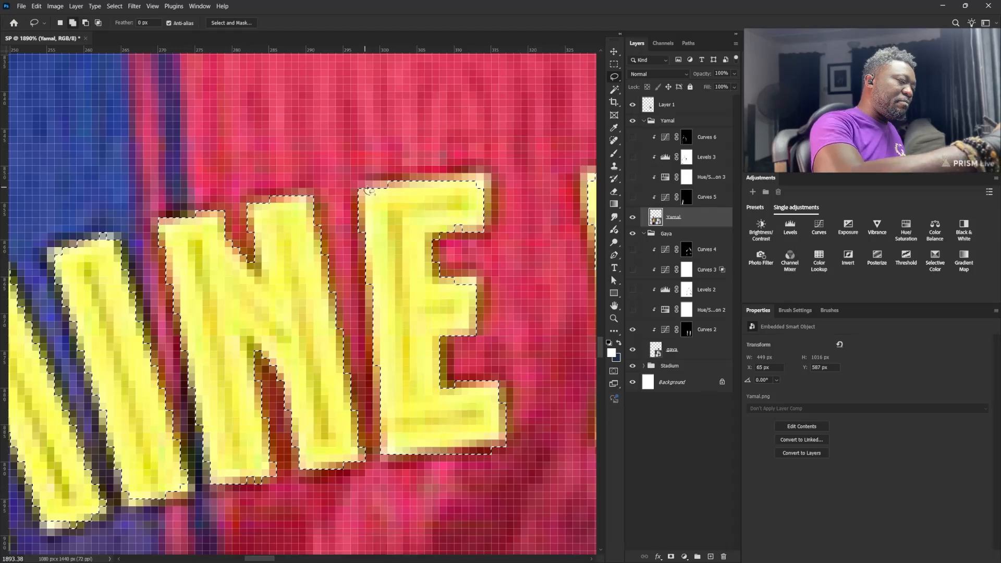
drag(493, 235, 493, 237)
scroll(495, 239, down, 1)
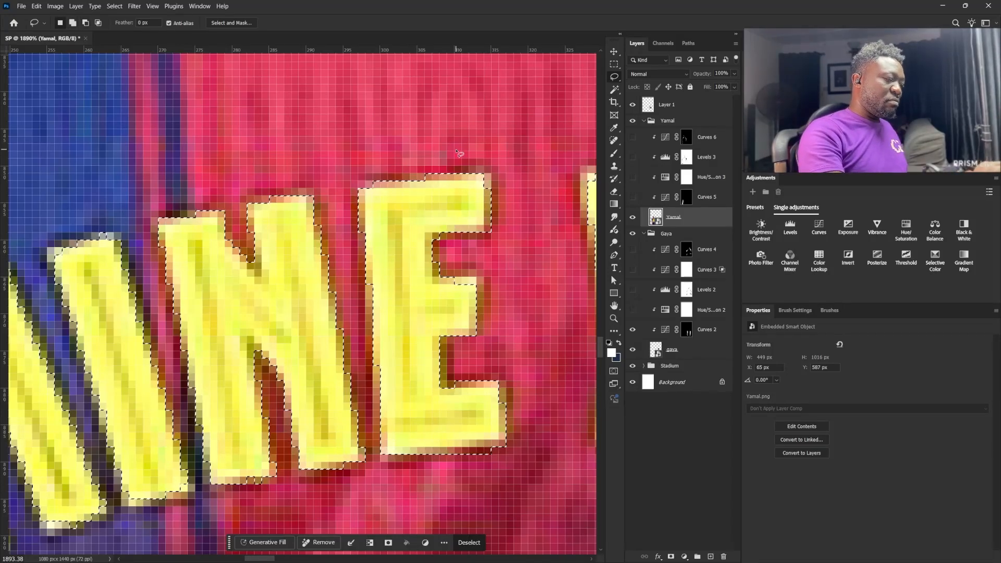
Add the missed edges of the M in LAMINE to the selection with the Lasso
scroll(522, 304, down, 1)
scroll(522, 303, down, 5)
scroll(339, 280, up, 5)
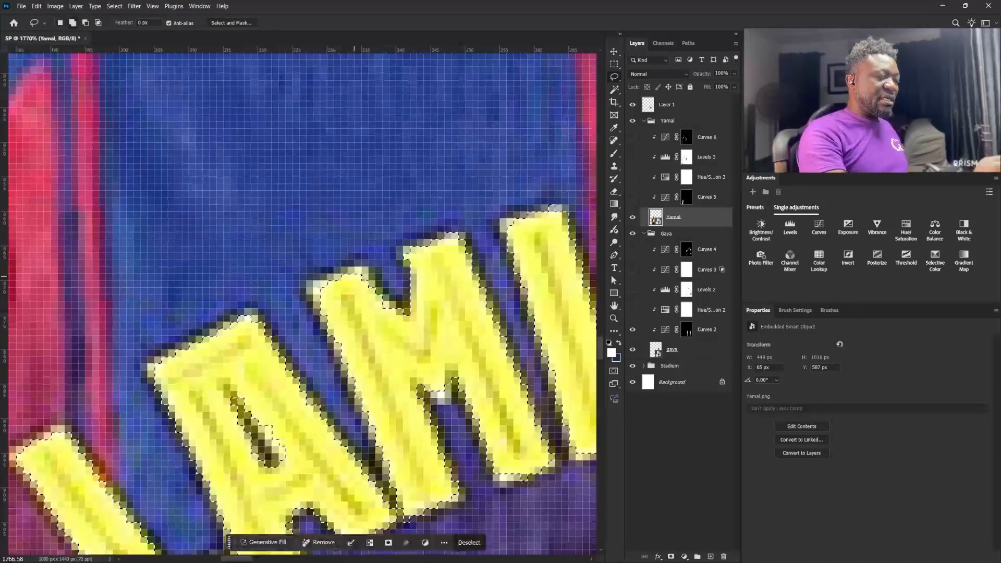
drag(360, 366, 359, 365)
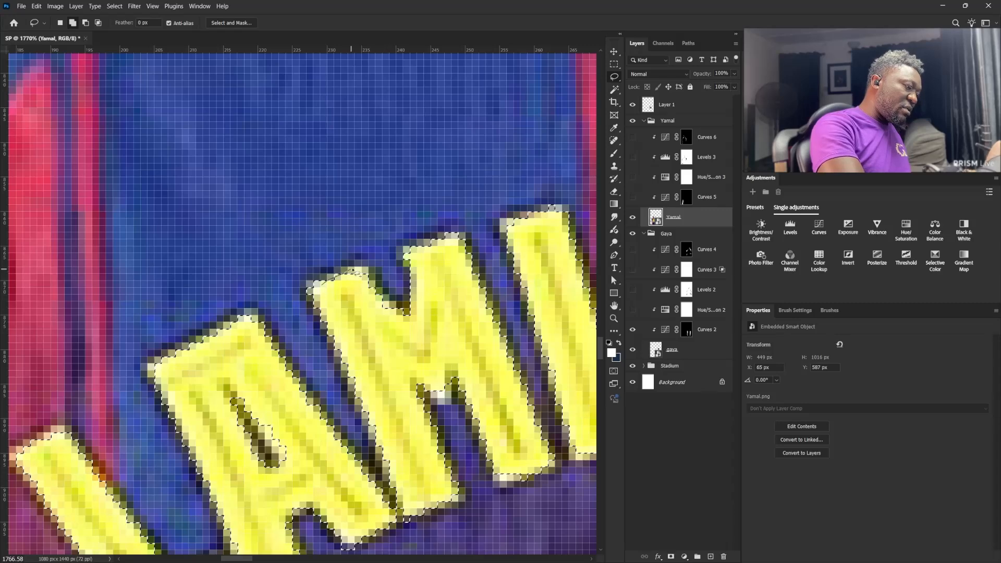
drag(413, 327, 465, 377)
scroll(509, 335, down, 10)
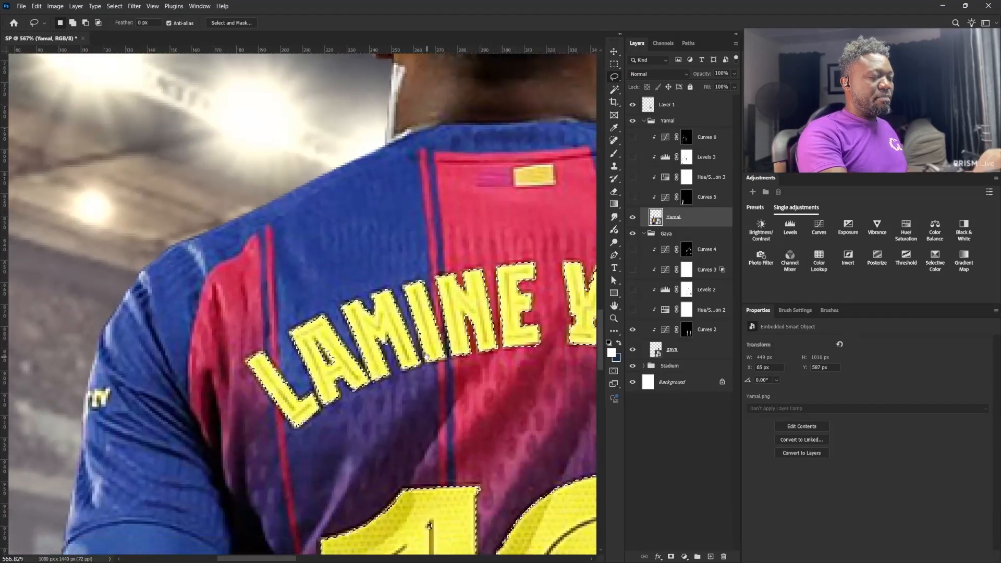
Copy the selected LAMINE YAMAL name and number to a new layer and place it above the collapsed Yamal group
scroll(402, 284, down, 6)
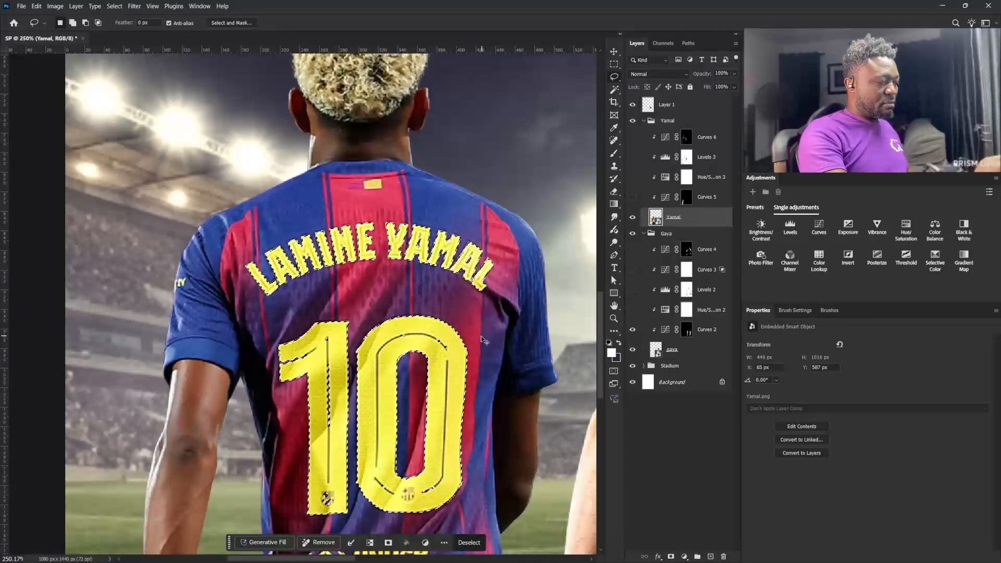
scroll(463, 358, down, 5)
key(ctrl+j)
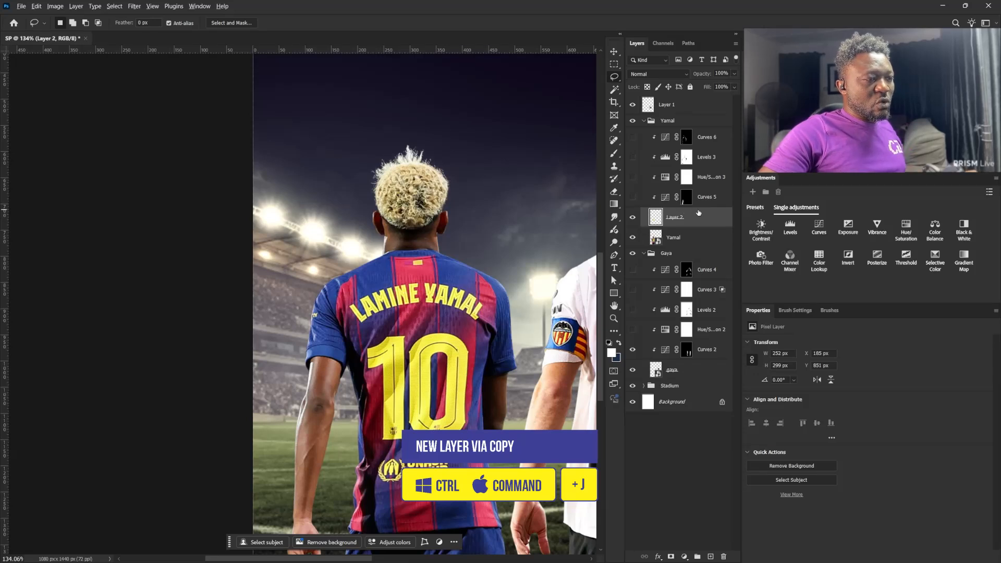
drag(697, 228, 651, 135)
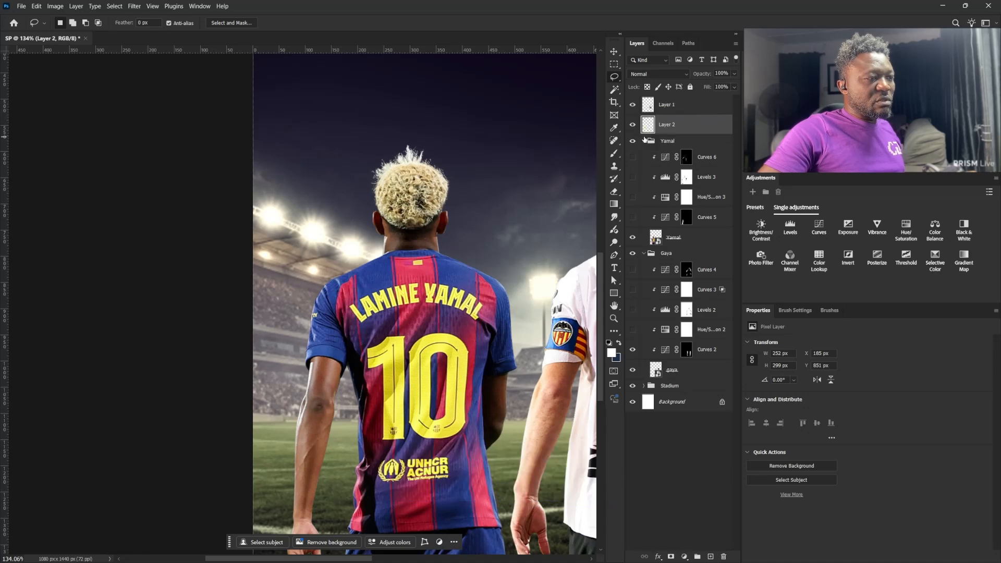
click(645, 141)
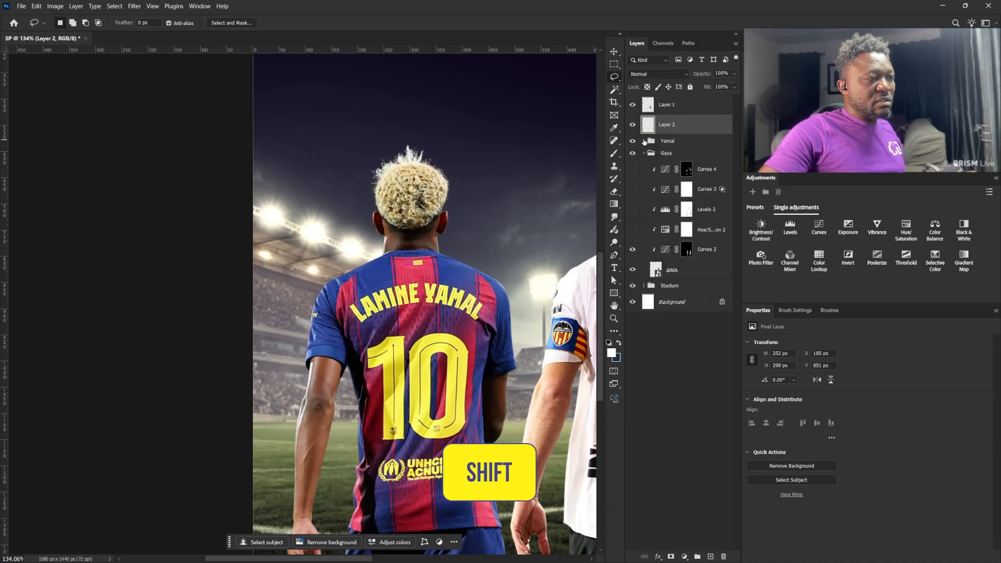
Group Layer 1 and Layer 2, then expand the group and check the contents of Layer 2
shift+click(683, 108)
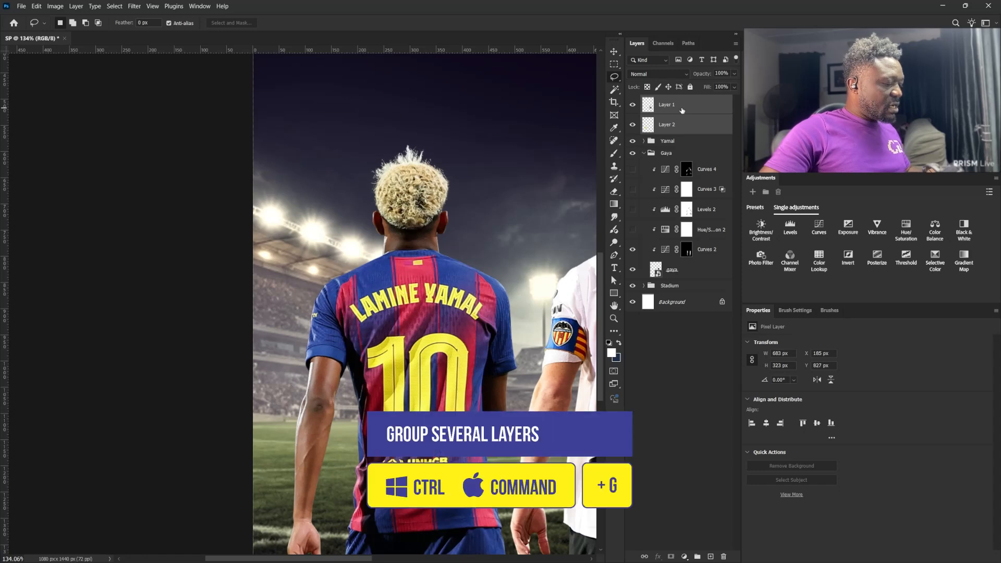
key(ctrl+g)
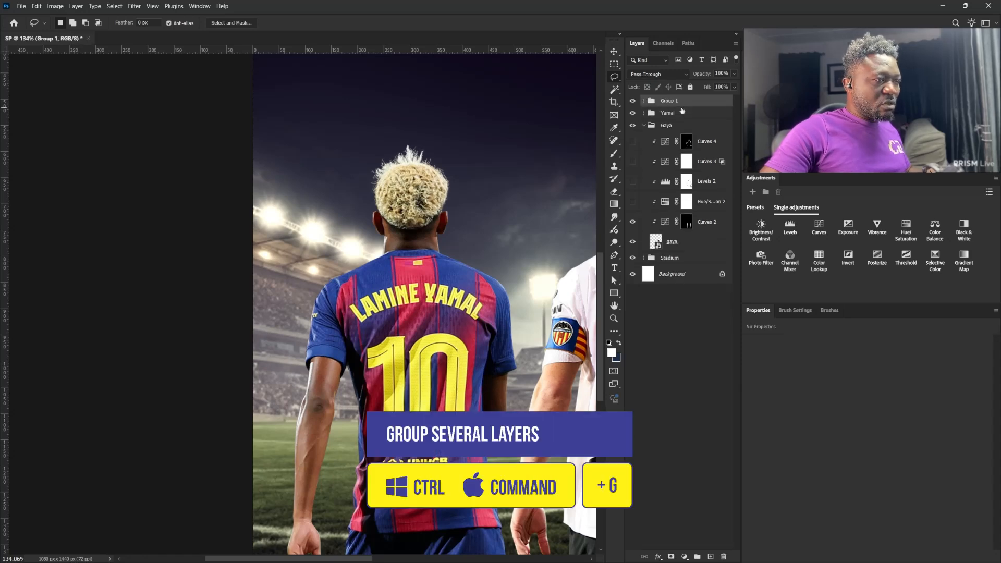
click(643, 101)
click(668, 137)
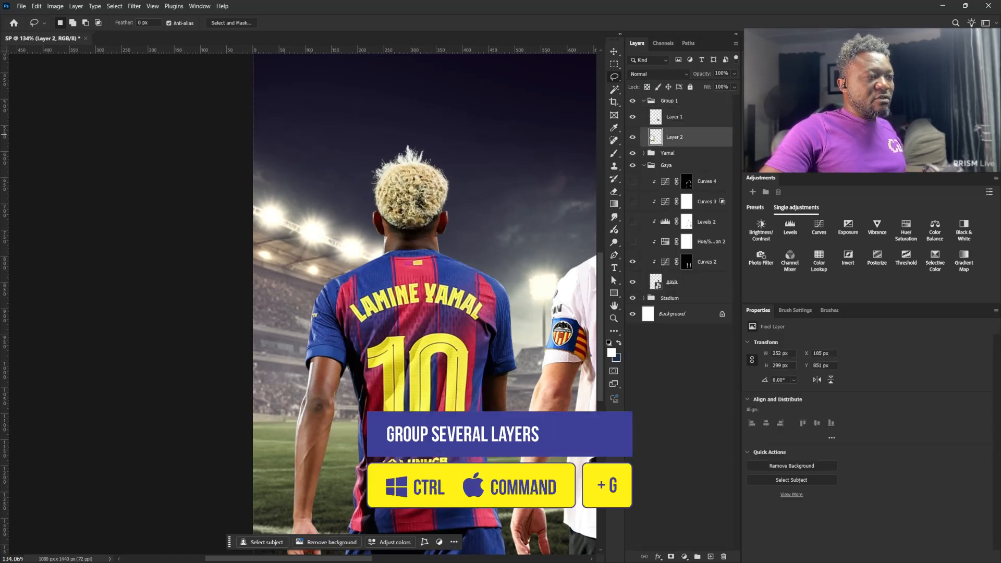
click(634, 137)
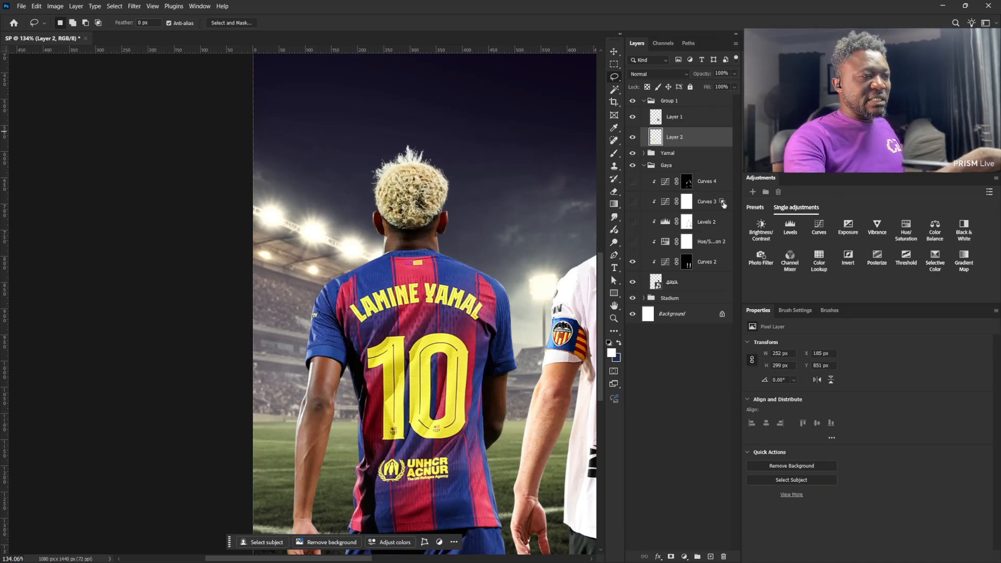
Turn the hidden adjustment layers in the Yamal and Gaya groups back on and collapse both groups
click(643, 152)
mouse_move(632, 230)
mouse_down()
mouse_move(632, 169)
mouse_move(632, 241)
mouse_up()
click(649, 153)
click(643, 152)
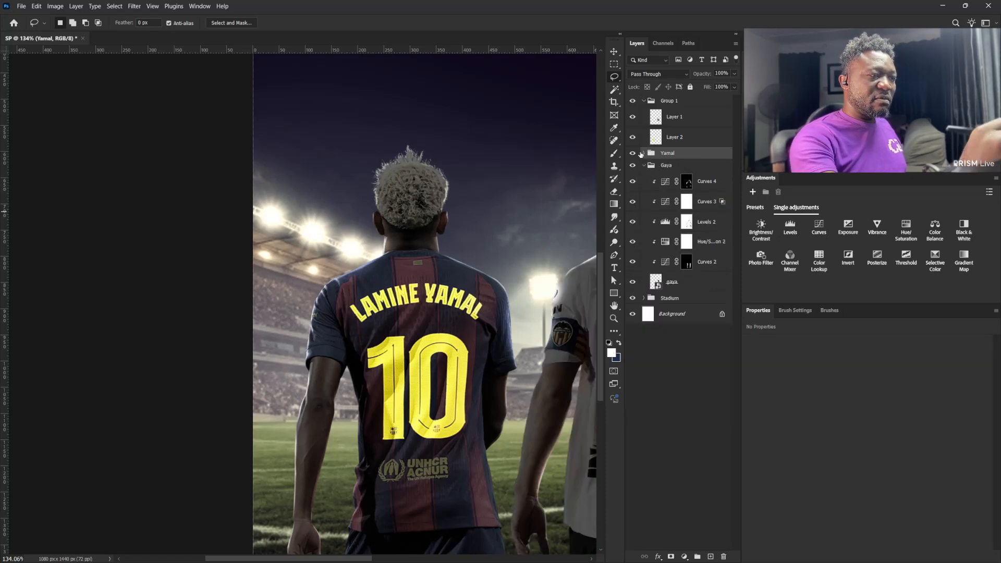
click(643, 165)
click(643, 153)
click(643, 153)
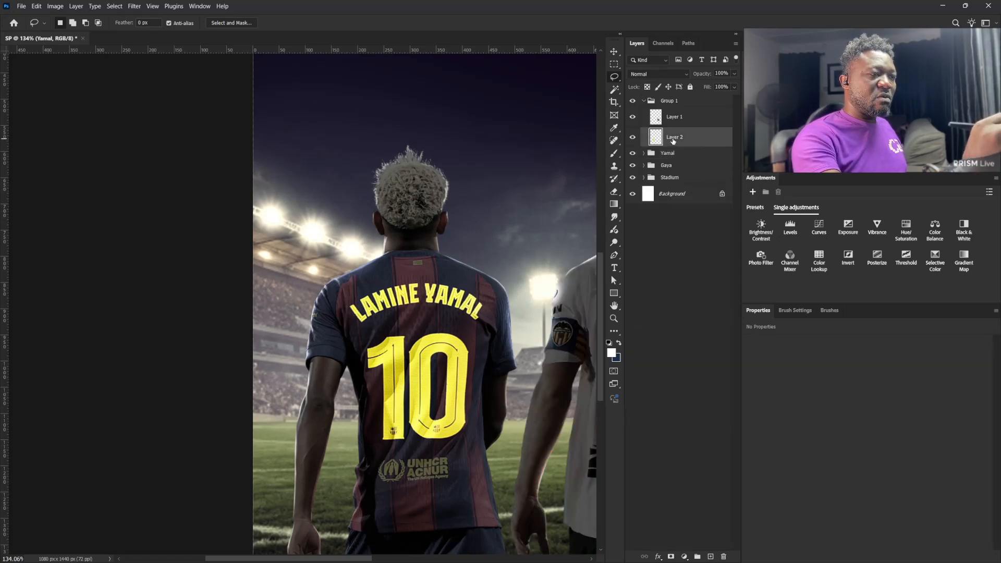
Rename Layer 2 as 10
click(677, 137)
double_click(674, 136)
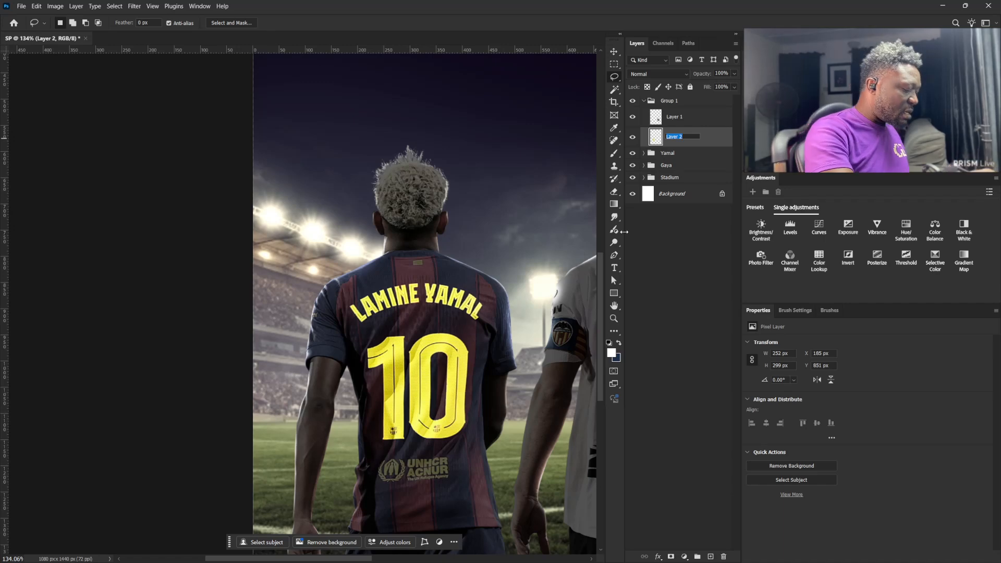
key(BackSpace)
text(10)
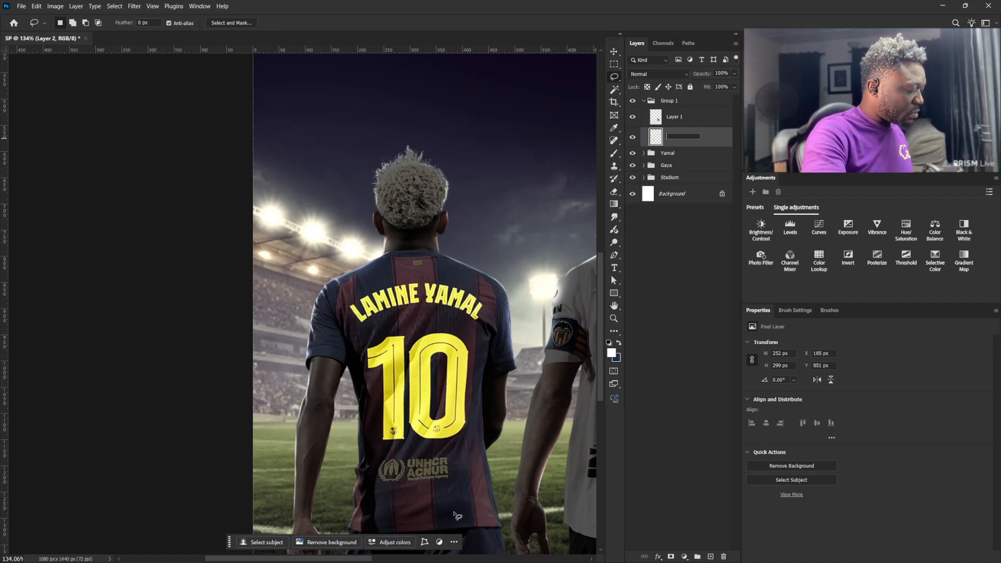
key(Return)
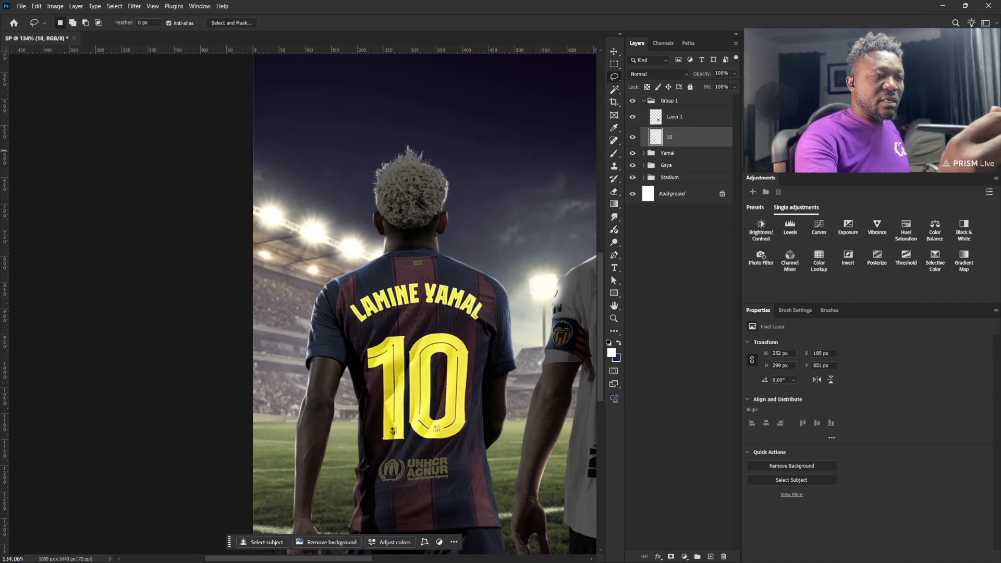
Add a Black & White adjustment clipped to the 10 layer, lowering Reds to about -146 and reducing Yellows to darken the lettering
click(964, 229)
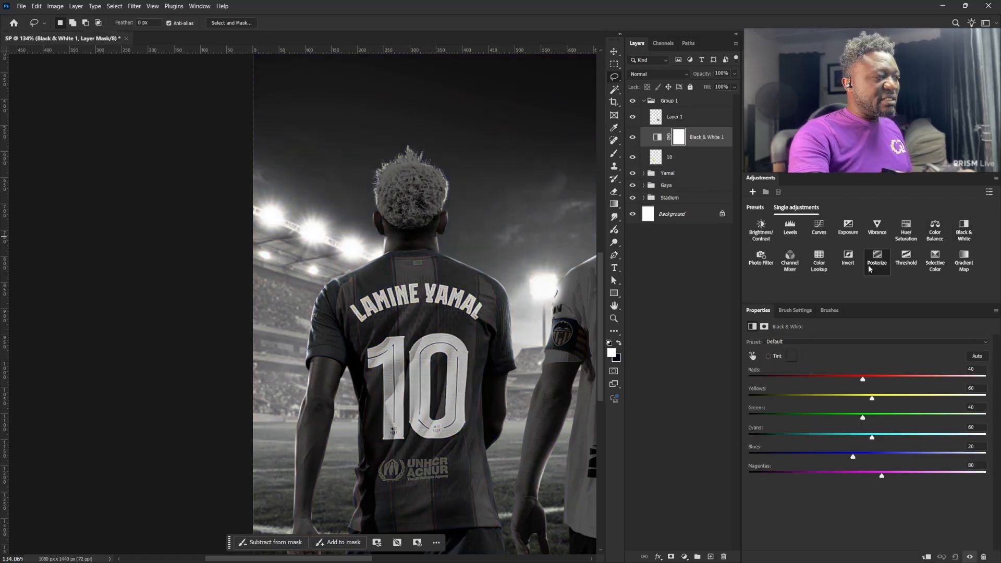
click(924, 557)
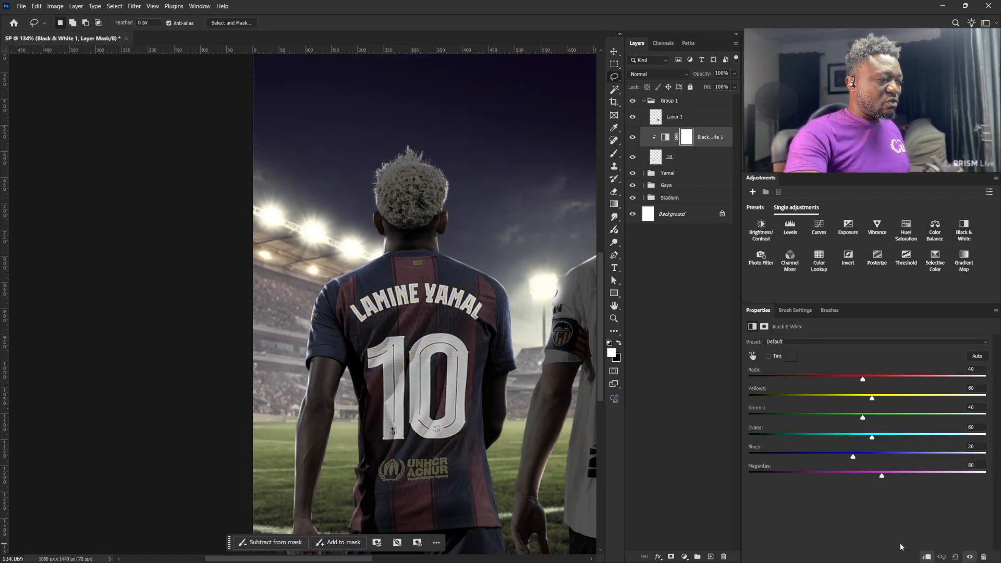
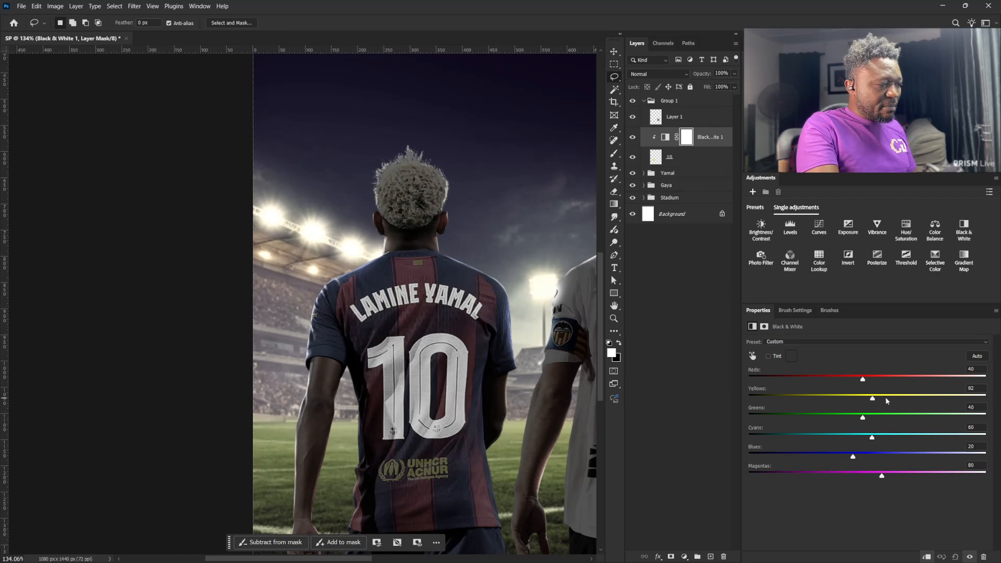
drag(886, 400, 810, 387)
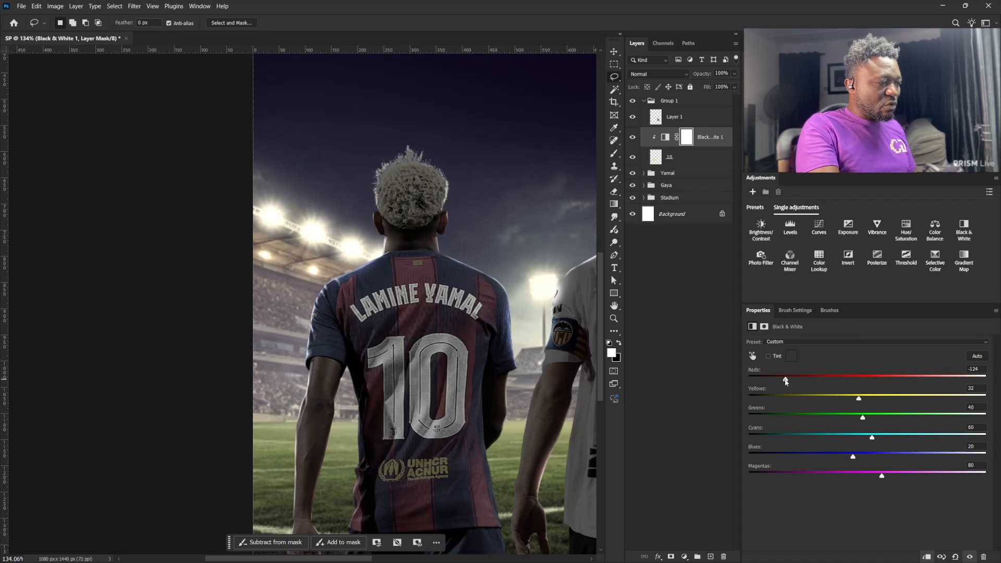
drag(867, 402, 858, 401)
click(633, 137)
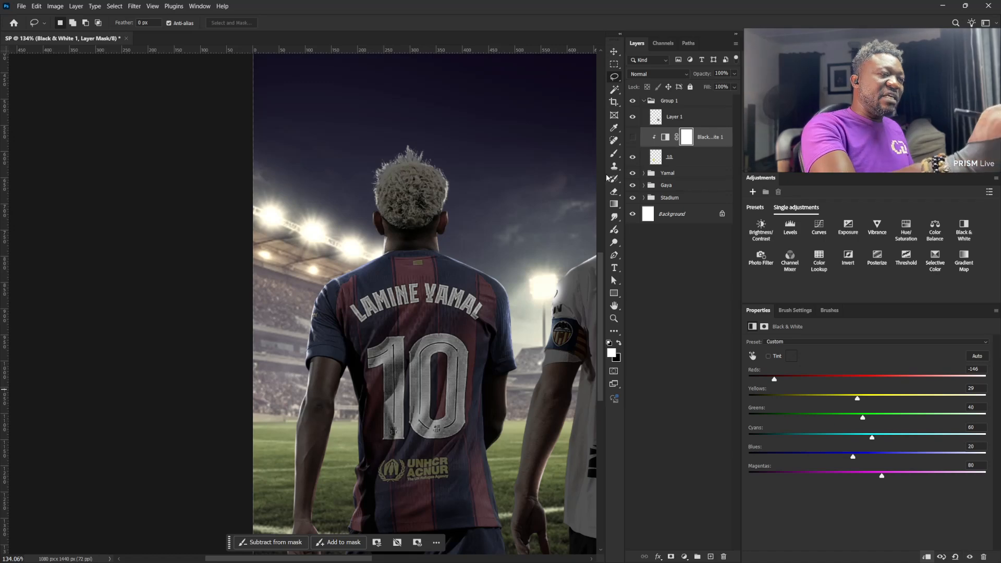
click(633, 137)
drag(857, 401, 852, 402)
Add a Solid Color fill of dd9a0b clipped to the number group and set its blend mode to Linear Dodge (Add)
scroll(593, 282, down, 3)
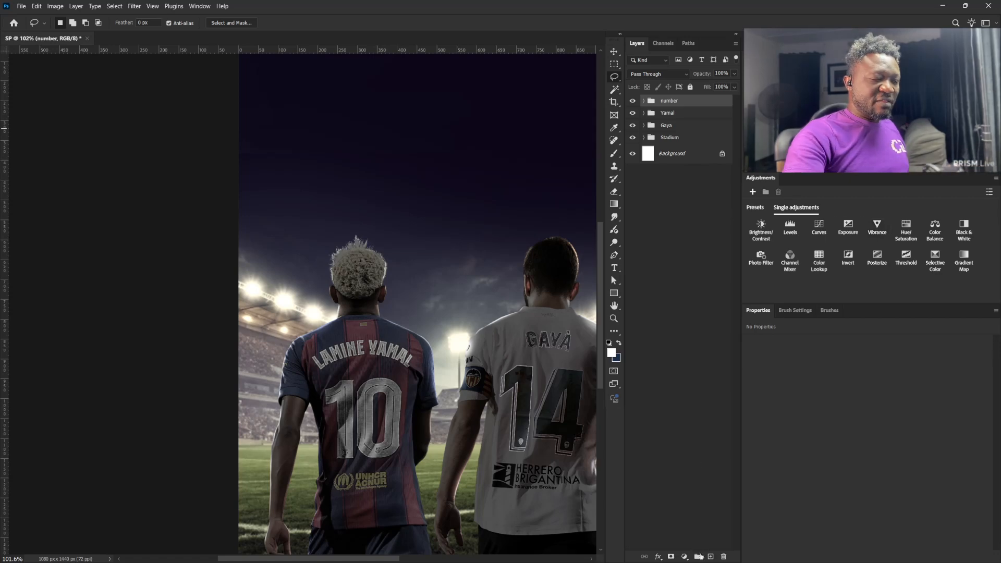
click(684, 556)
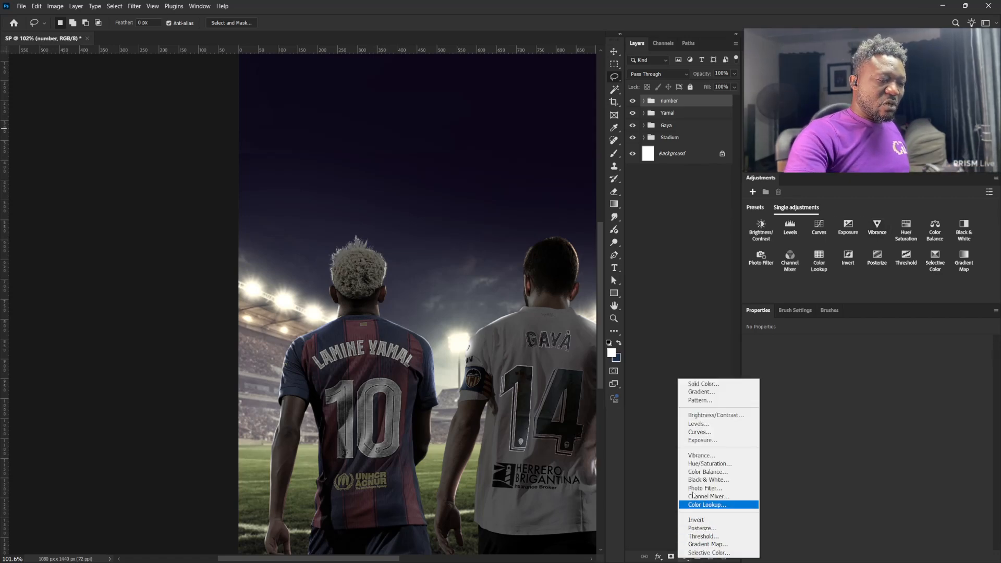
click(701, 385)
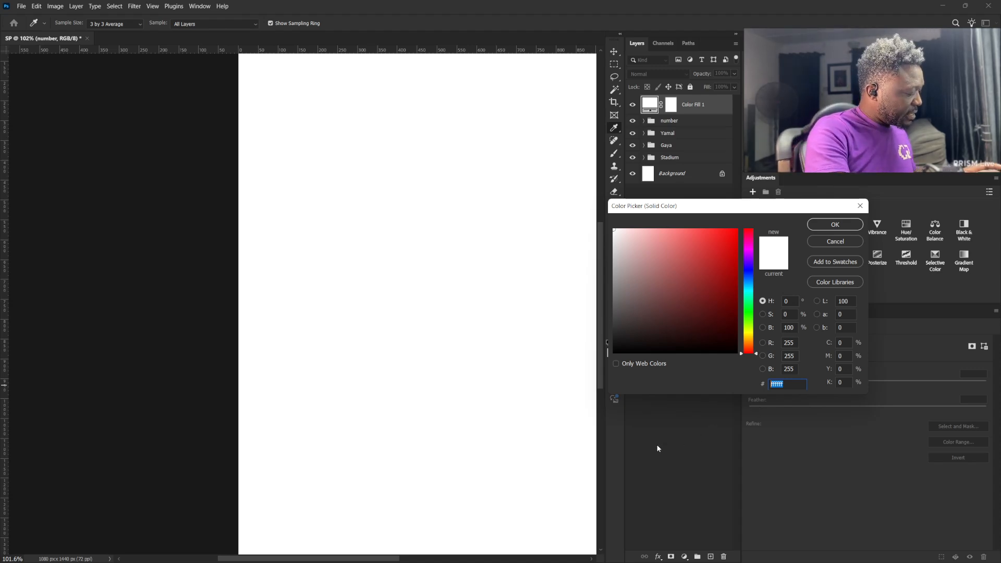
text(dd9a0b)
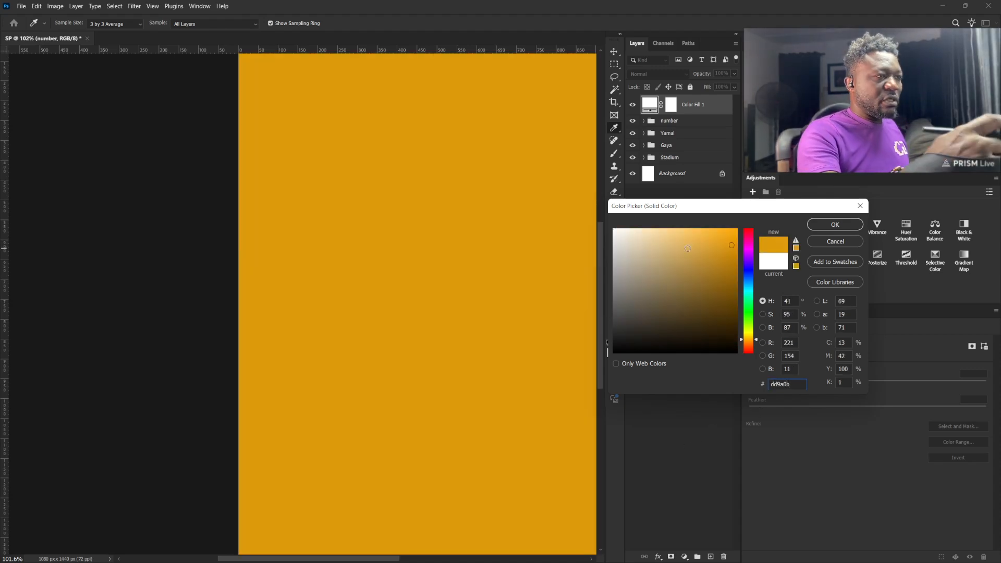
click(835, 224)
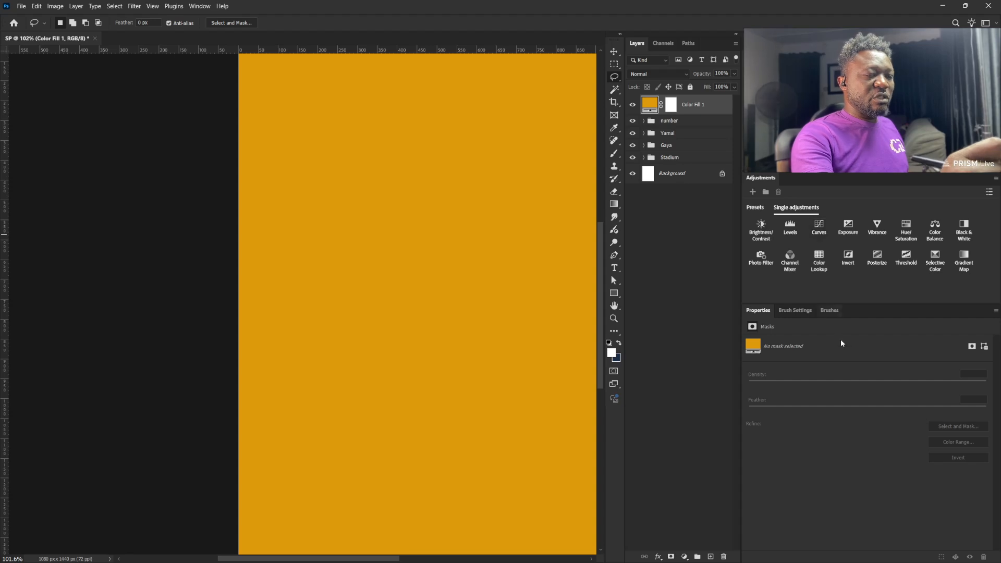
alt+click(691, 112)
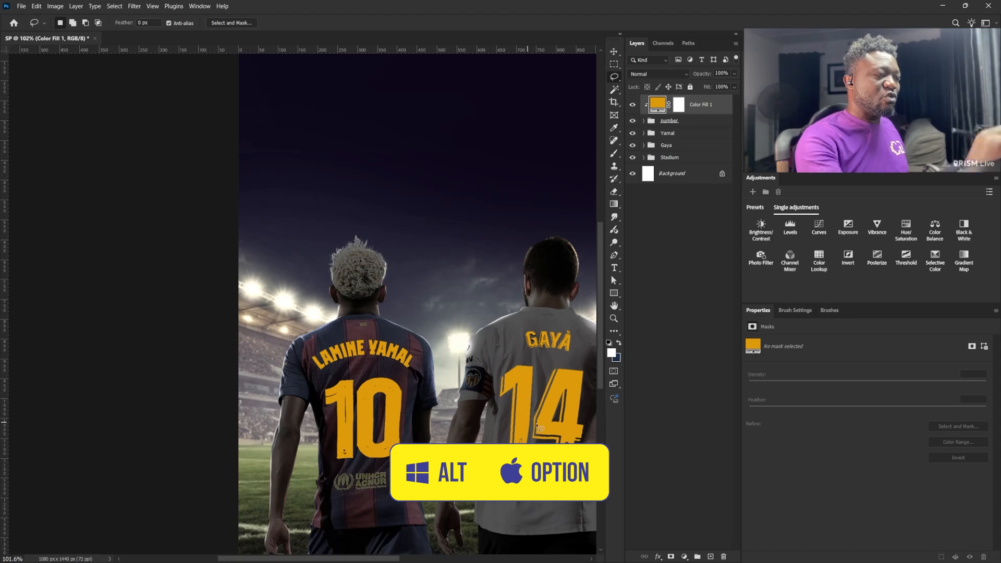
click(675, 74)
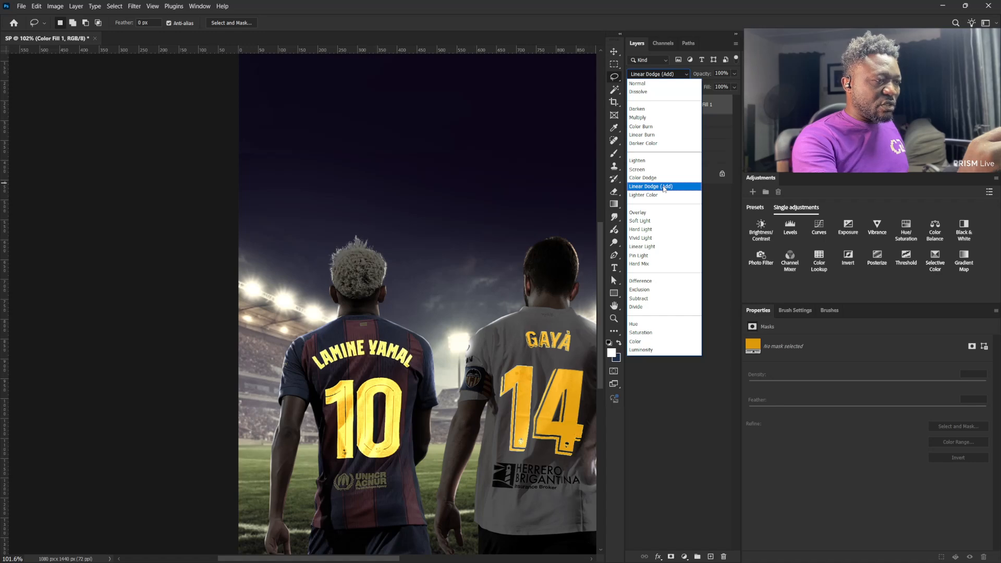
click(664, 189)
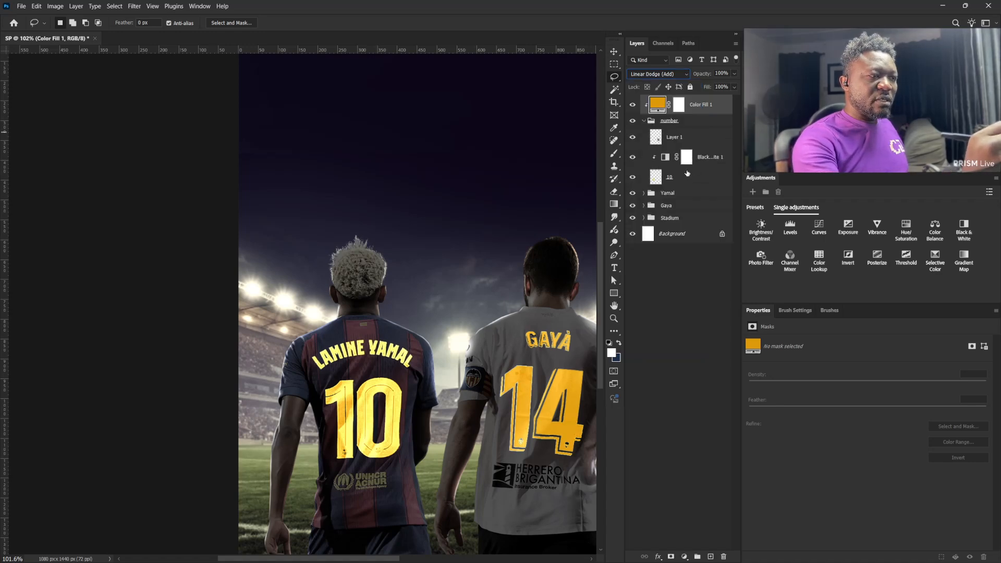
Add a Curves adjustment clipped to Layer 1 and raise its highlights and shadows, with the shadow point at about input 49, output 118
click(678, 136)
click(819, 228)
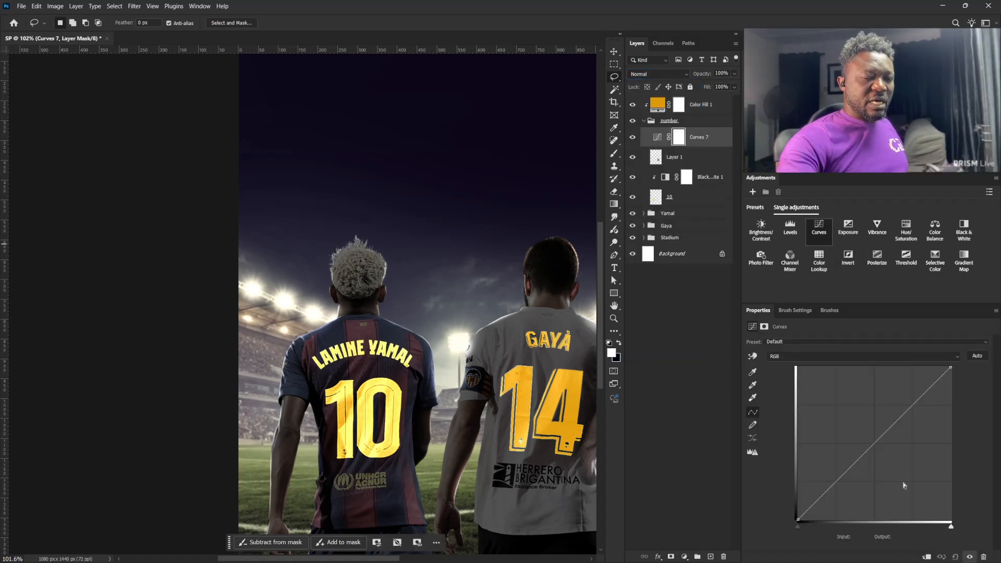
key(ctrl+alt+g)
drag(897, 420, 897, 384)
drag(838, 468, 827, 446)
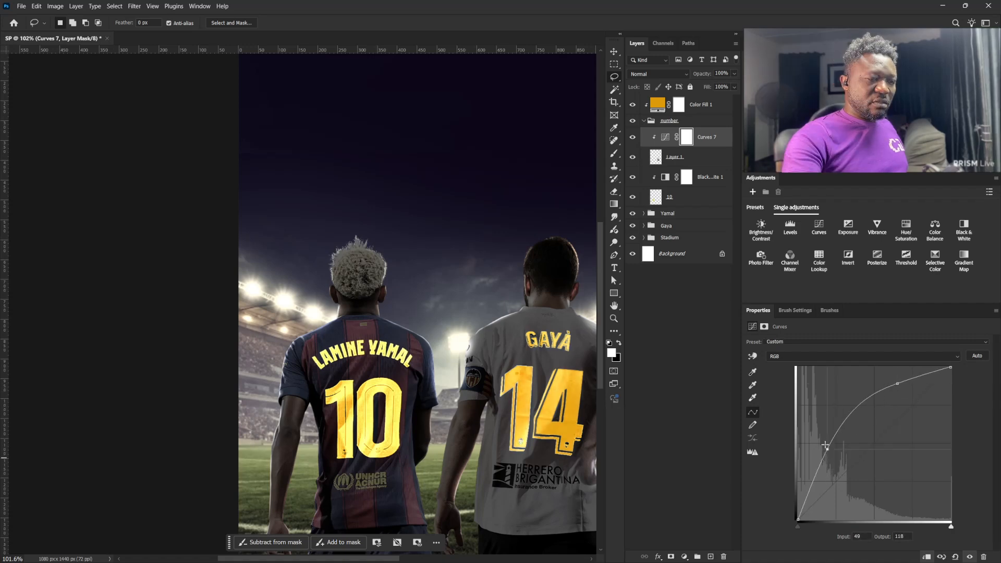
Lift the highlight point of Curves 7 slightly and set the Black & White adjustment to Reds -198 and Yellows about -3
drag(897, 384, 892, 372)
mouse_move(825, 446)
mouse_down()
mouse_move(831, 460)
mouse_move(820, 448)
mouse_up()
click(666, 177)
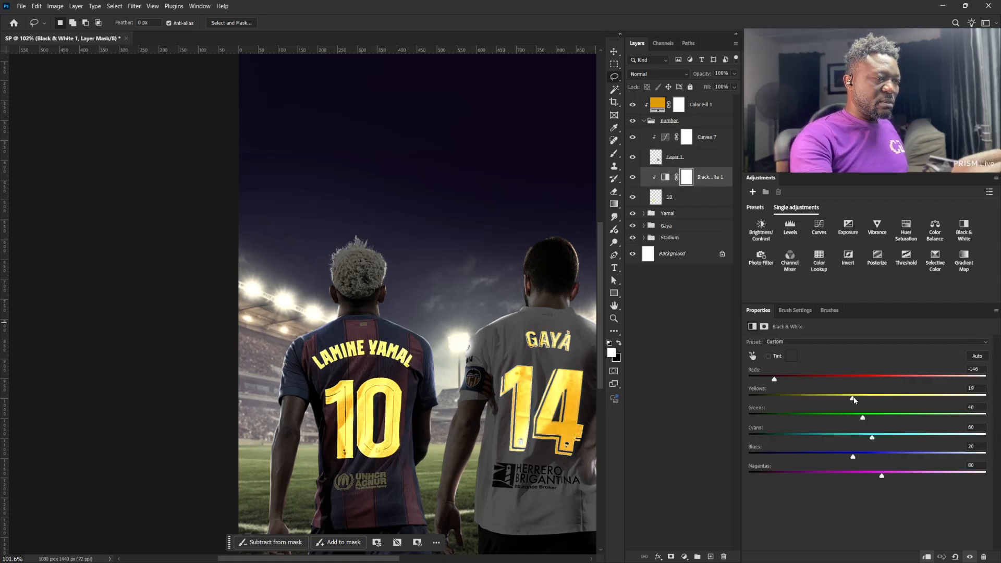
drag(853, 399, 840, 400)
drag(775, 380, 749, 381)
mouse_move(840, 400)
mouse_down()
mouse_move(832, 402)
mouse_move(843, 402)
mouse_up()
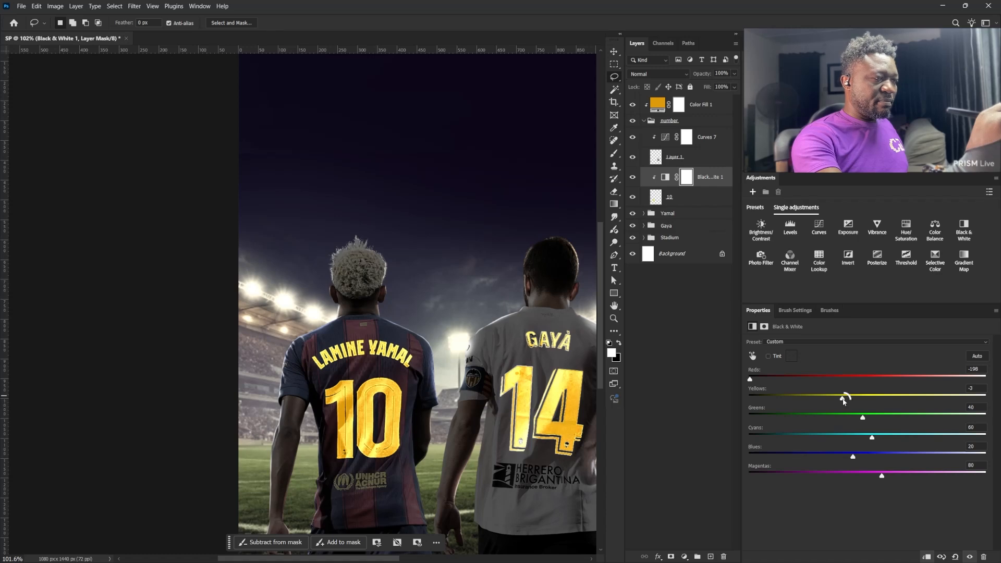
Add a new layer named black_b clipped to the number group, directly beneath the Color Fill 1 layer
click(691, 123)
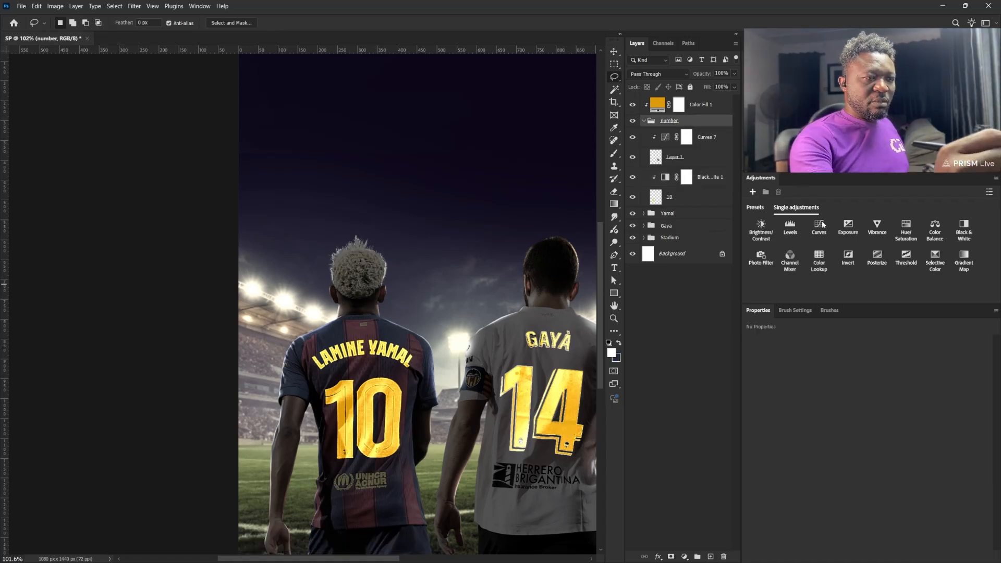
click(710, 557)
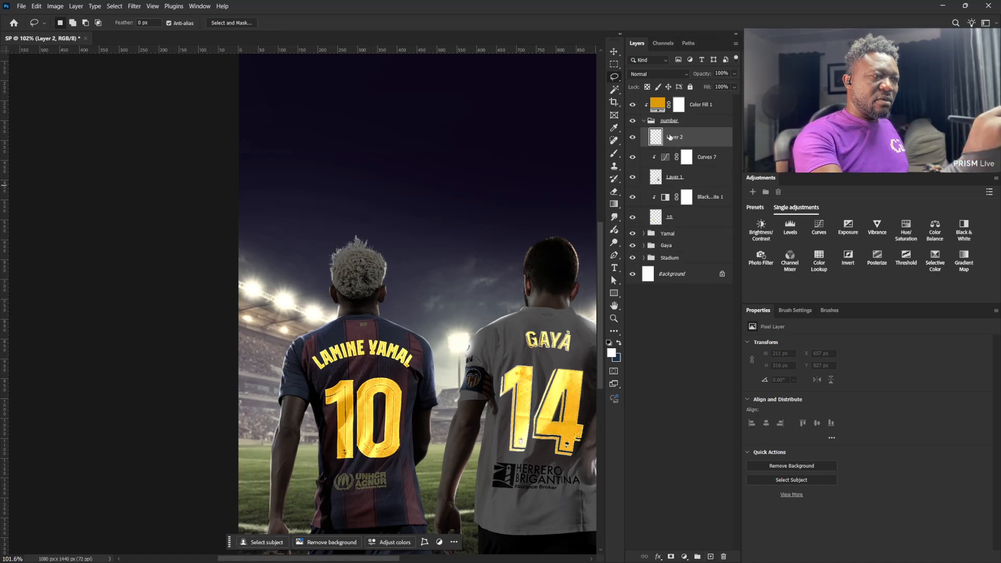
drag(678, 113, 678, 115)
double_click(674, 125)
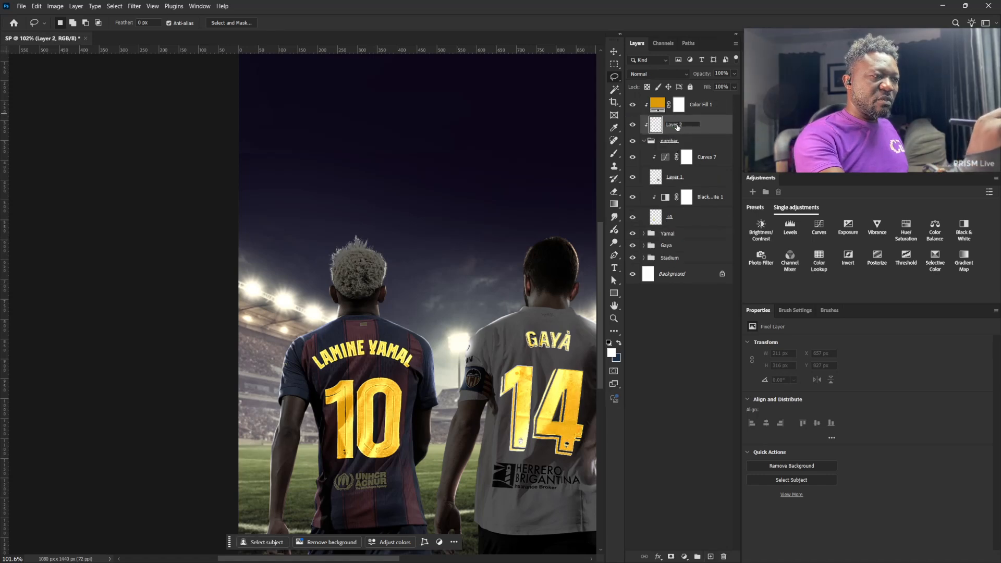
text(black_b)
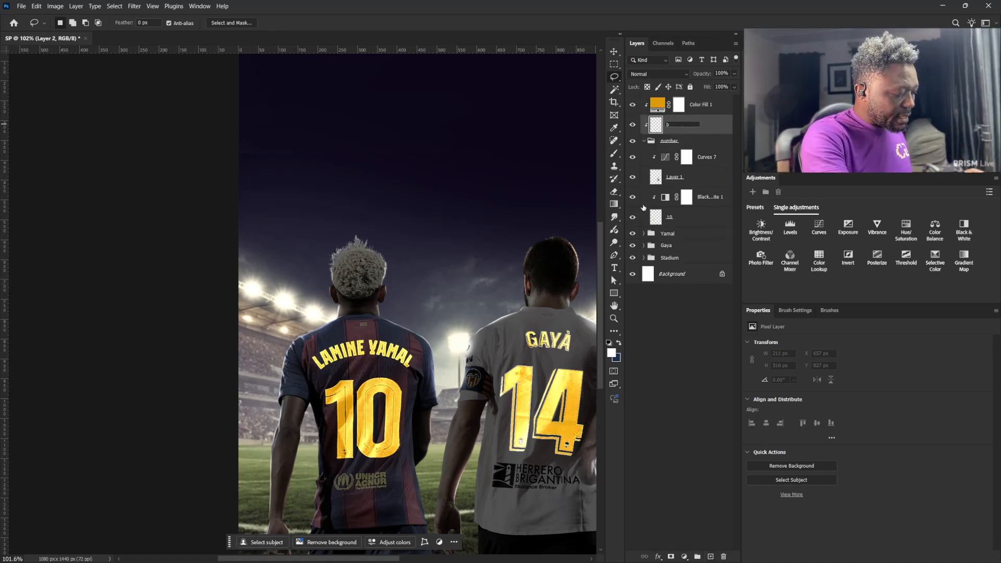
key(Return)
Paint soft black shading on black_b over parts of the 14 with a 45 px brush and the 10 with a 35 px brush
key(b)
key(d)
key(bracketright)
key(bracketright)
key(bracketright)
key(bracketright)
key(bracketright)
key(bracketright)
key(bracketright)
key(bracketright)
key(bracketright)
key(bracketright)
key(bracketright)
key(bracketright)
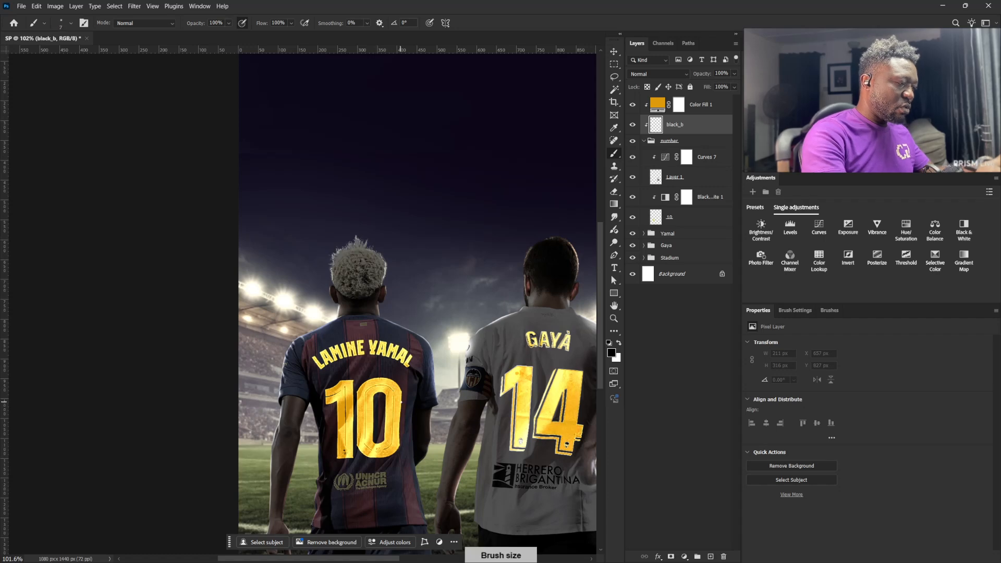
click(796, 311)
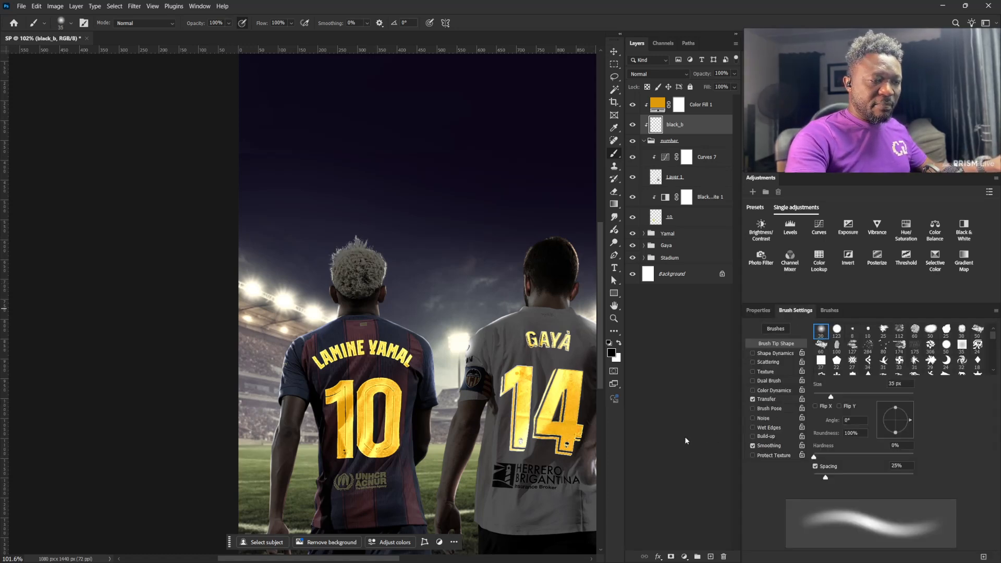
key(bracketright)
key(bracketright)
key(bracketright)
key(bracketright)
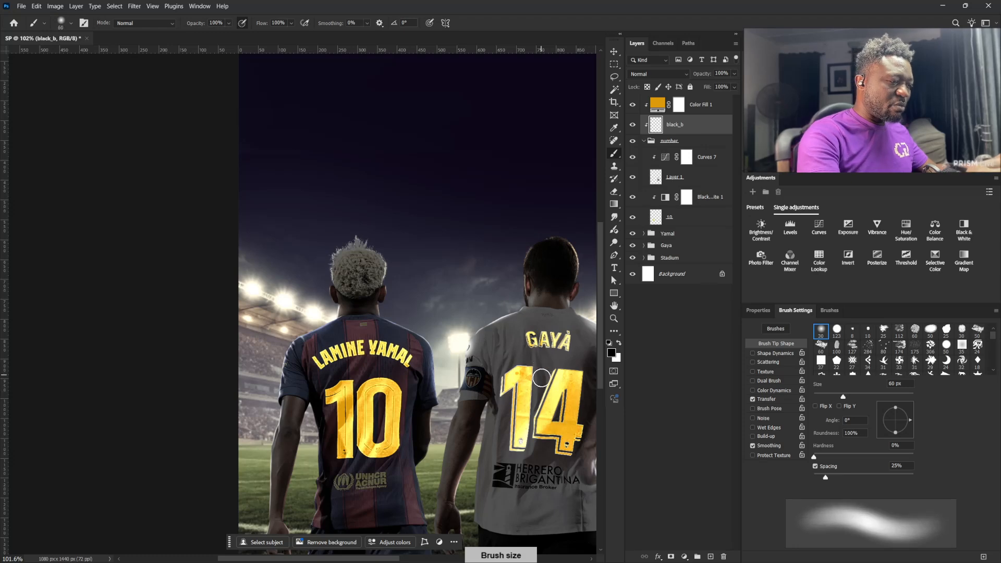
key(bracketleft)
key(bracketleft)
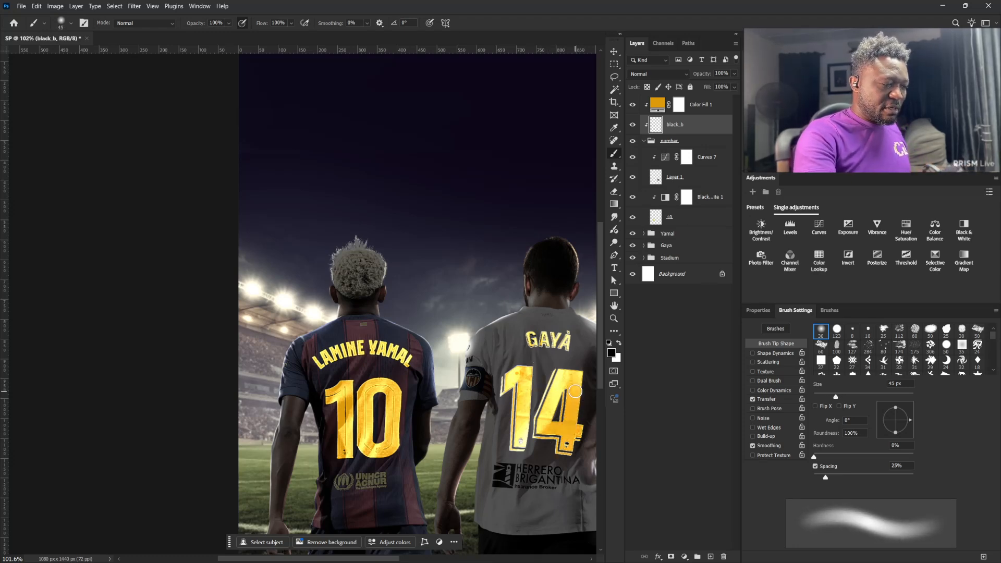
drag(575, 391, 569, 424)
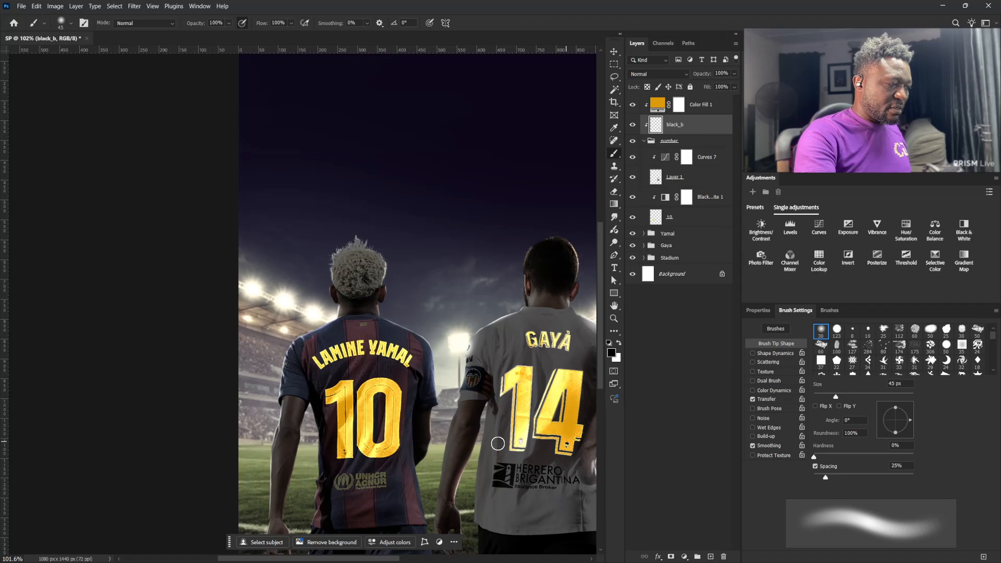
key(bracketleft)
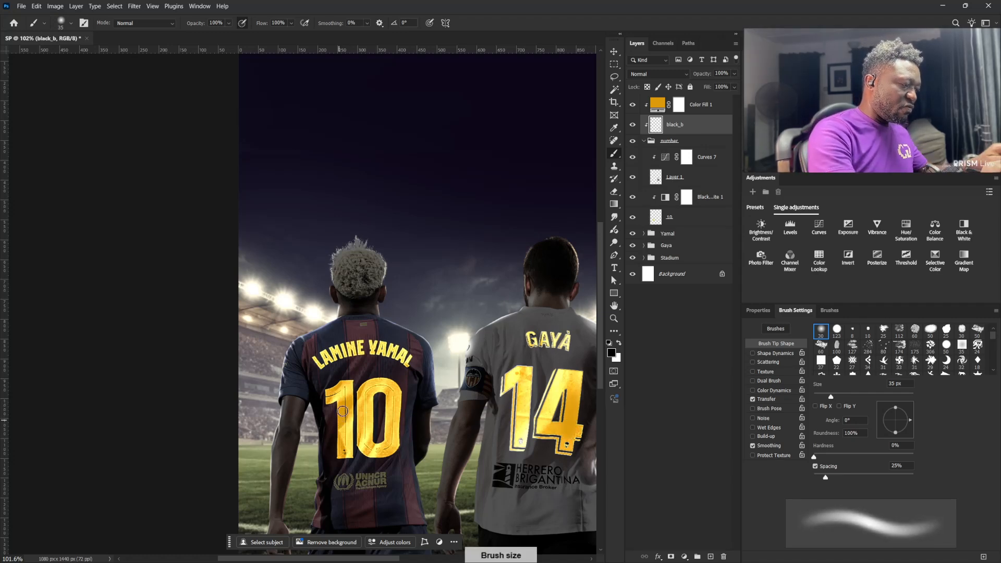
drag(394, 399, 388, 415)
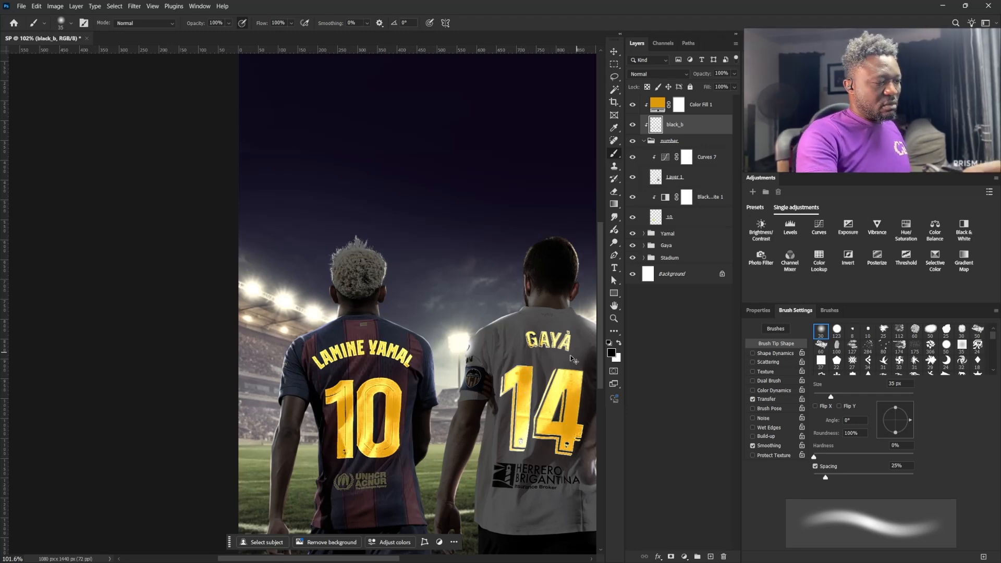
Reshape Curves 7 by pulling the highlight point far down, lowering the white point, and setting the shadow point to input 45, output 139
drag(573, 359, 514, 347)
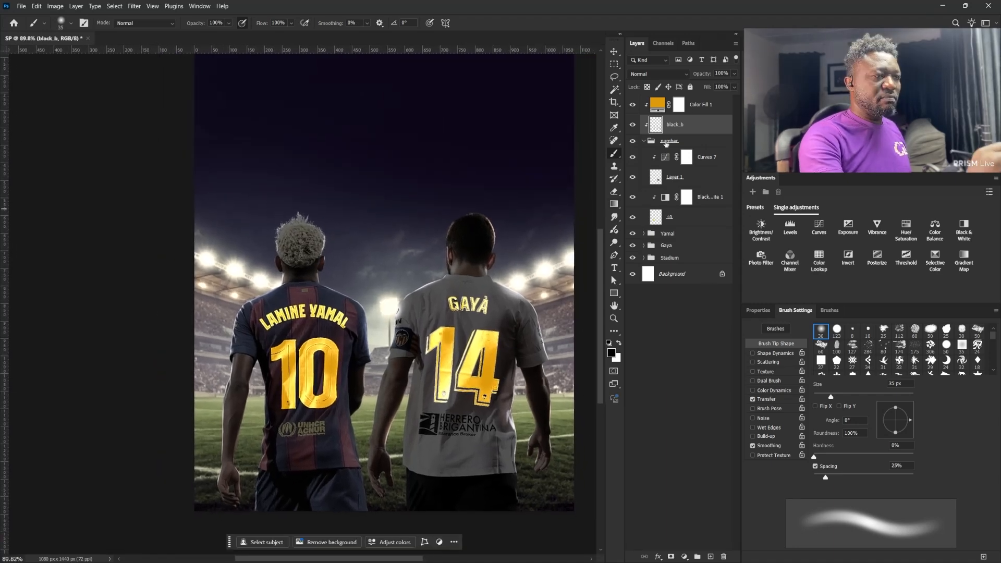
click(714, 157)
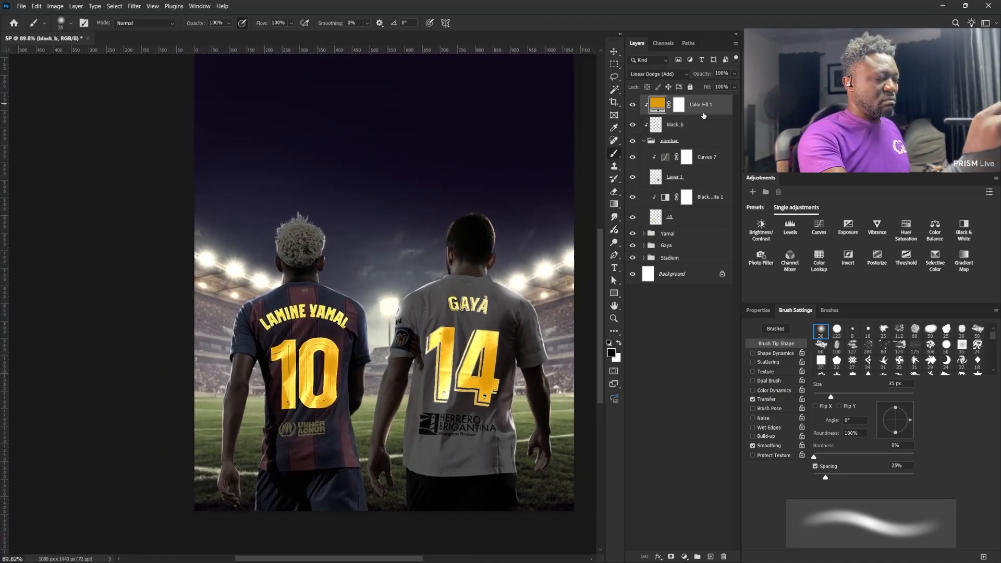
click(758, 311)
drag(886, 389, 885, 495)
drag(953, 399, 952, 390)
mouse_move(888, 495)
mouse_down()
mouse_move(889, 482)
mouse_move(893, 500)
mouse_up()
mouse_move(950, 392)
mouse_down()
mouse_move(946, 417)
mouse_move(950, 395)
mouse_up()
drag(819, 447, 823, 439)
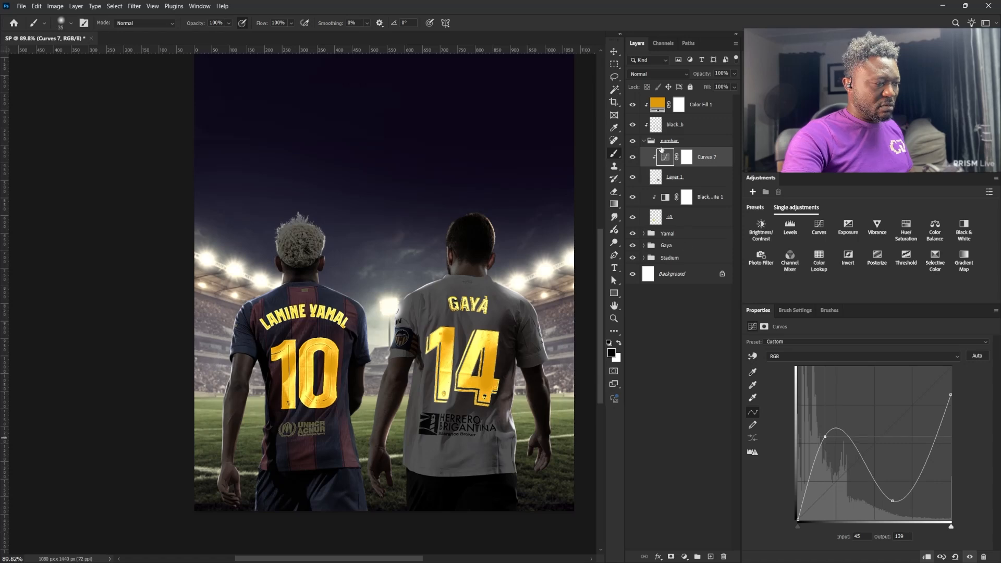
Set Yellows to 10 in the Black & White adjustment inside the number group
click(664, 198)
drag(843, 399, 849, 399)
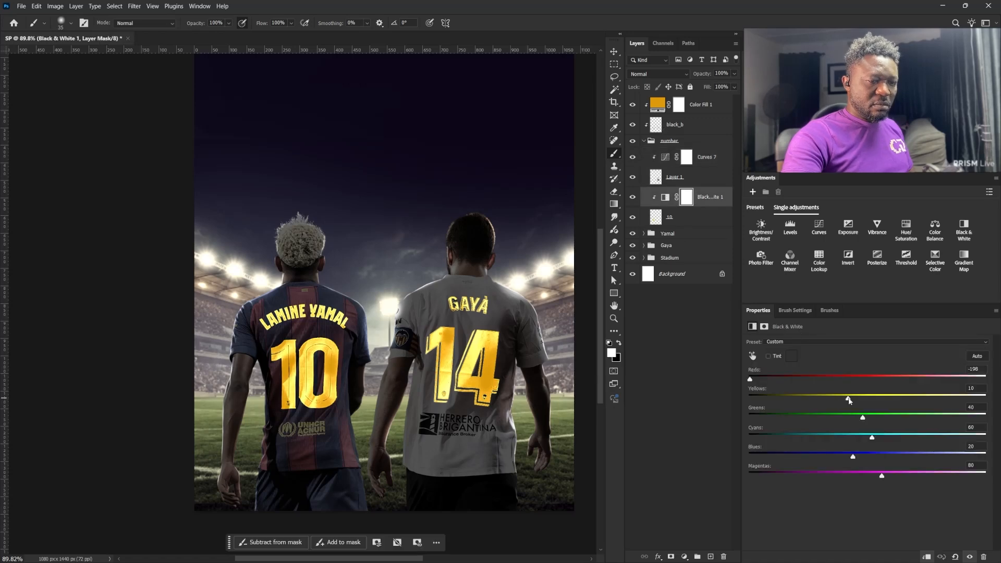
Add a Color Balance adjustment clipped above the orange color fill, with midtones at red +24, green +29 and blue +11
click(694, 107)
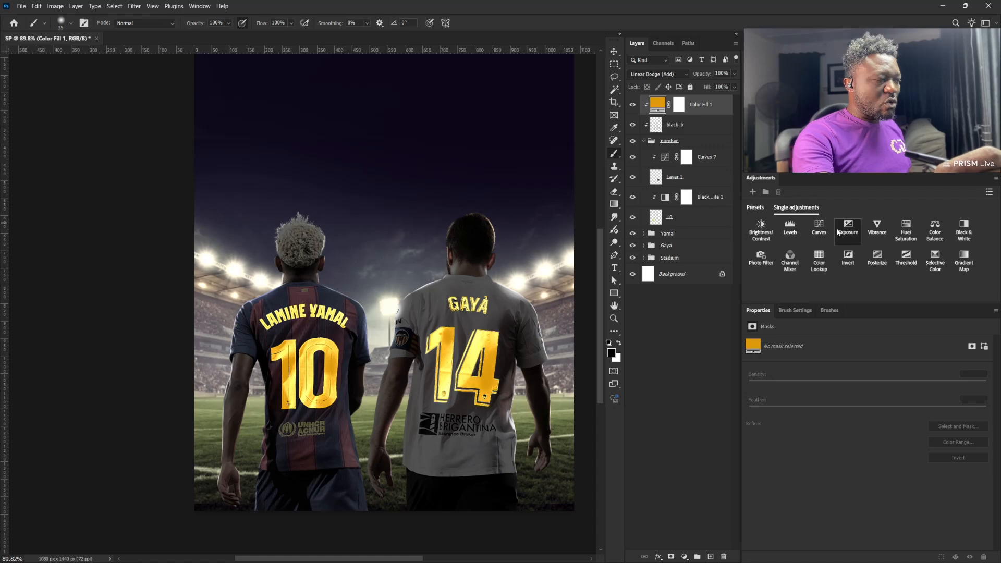
click(935, 228)
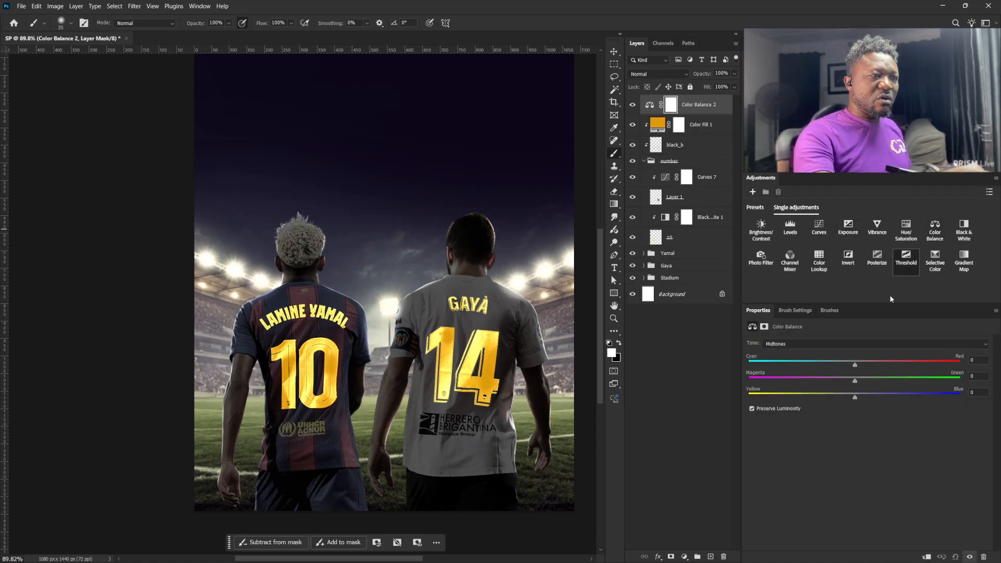
click(927, 556)
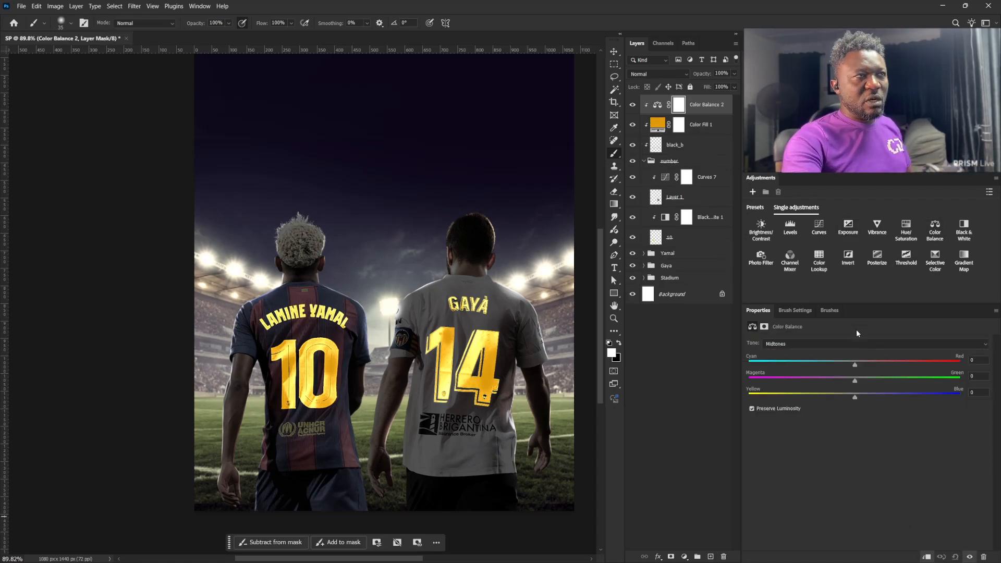
click(971, 361)
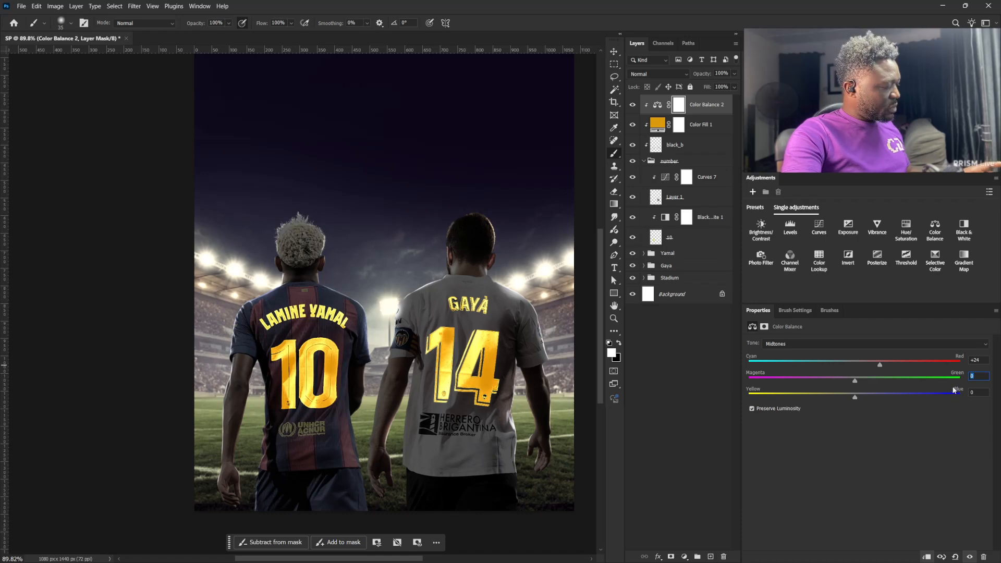
key(Tab)
text(29)
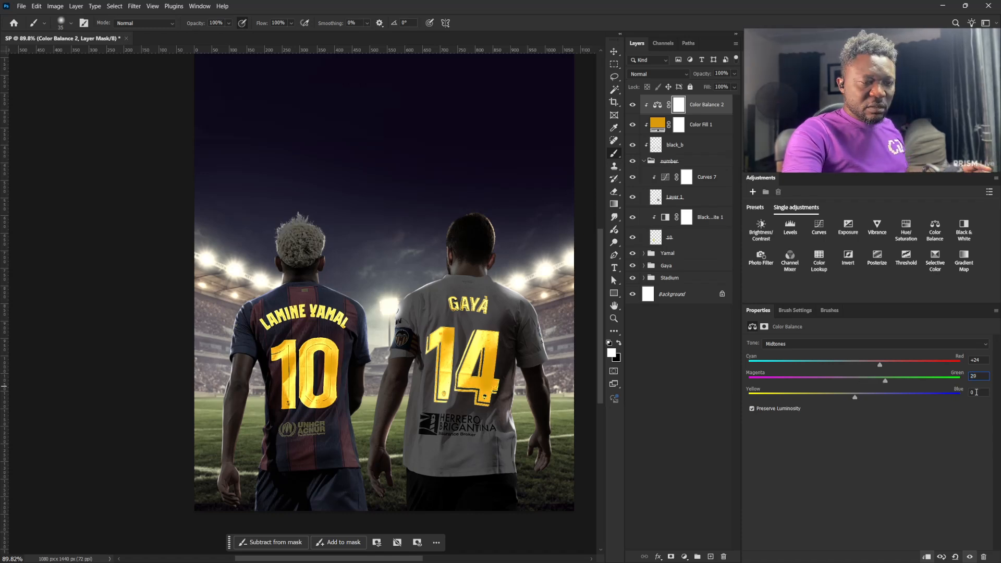
text(11)
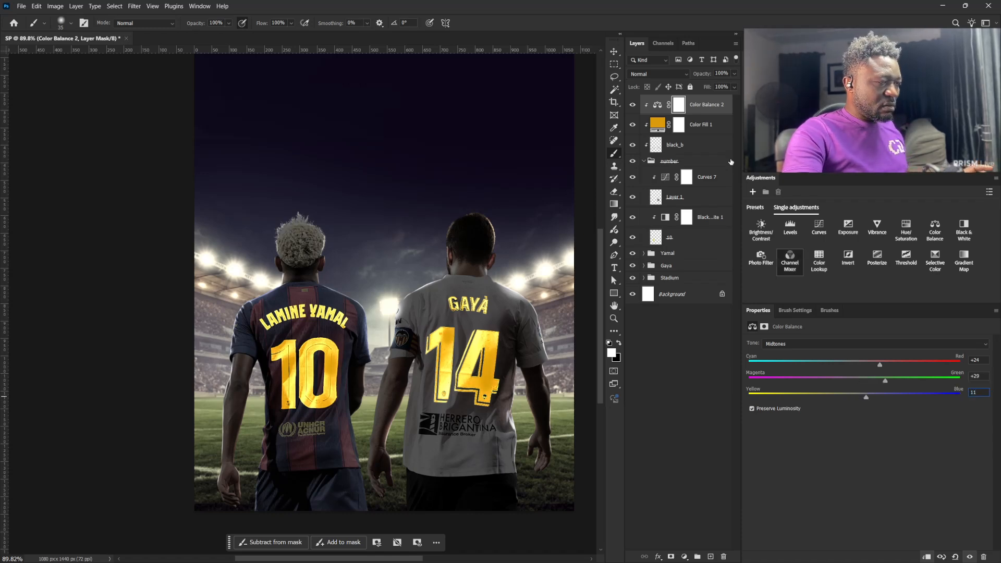
click(713, 110)
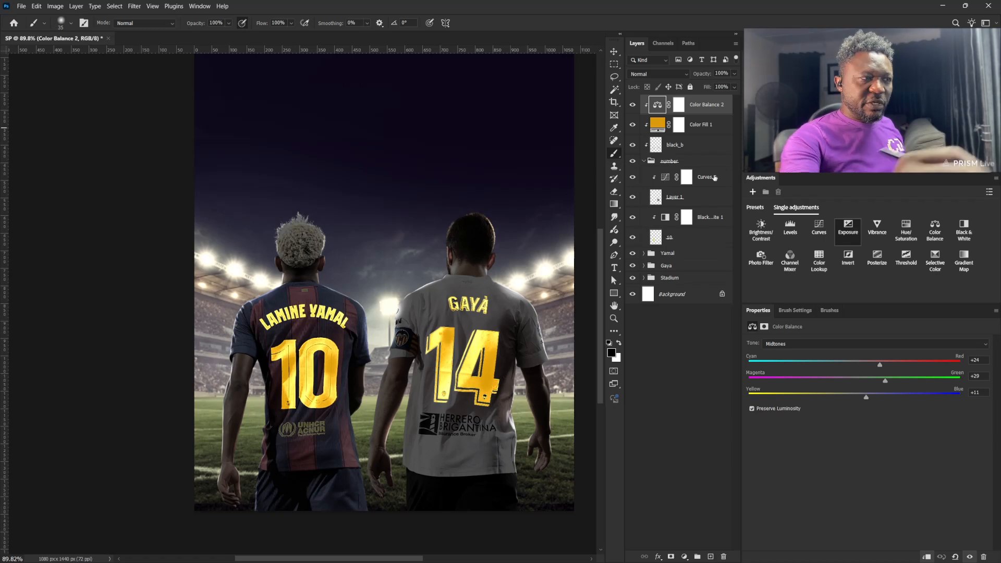
click(633, 105)
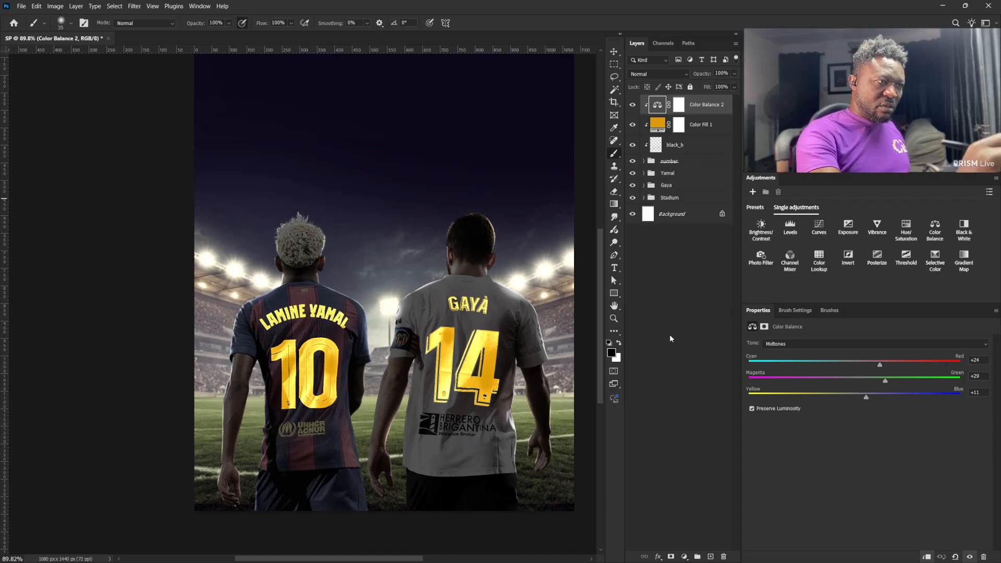
Add a clipped Curves adjustment above Color Balance 2 and darken the numbers with a curve point at input 135, output 50
click(818, 231)
drag(865, 455, 873, 479)
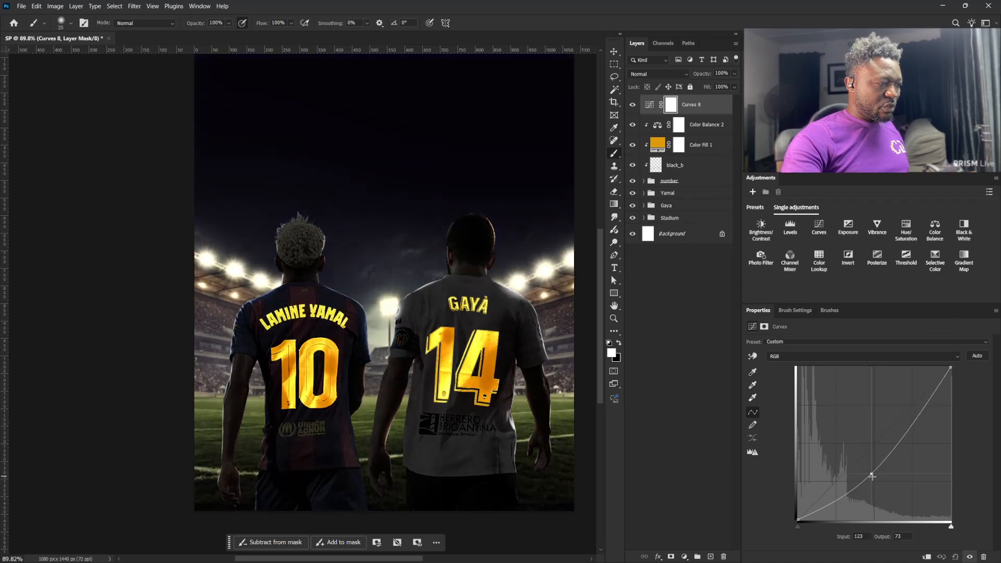
click(928, 556)
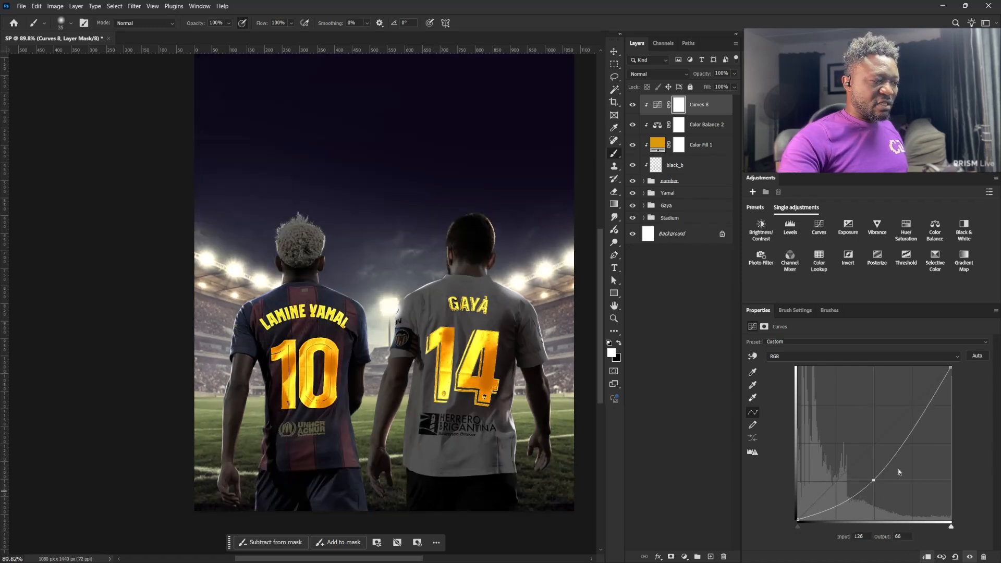
drag(872, 482, 878, 491)
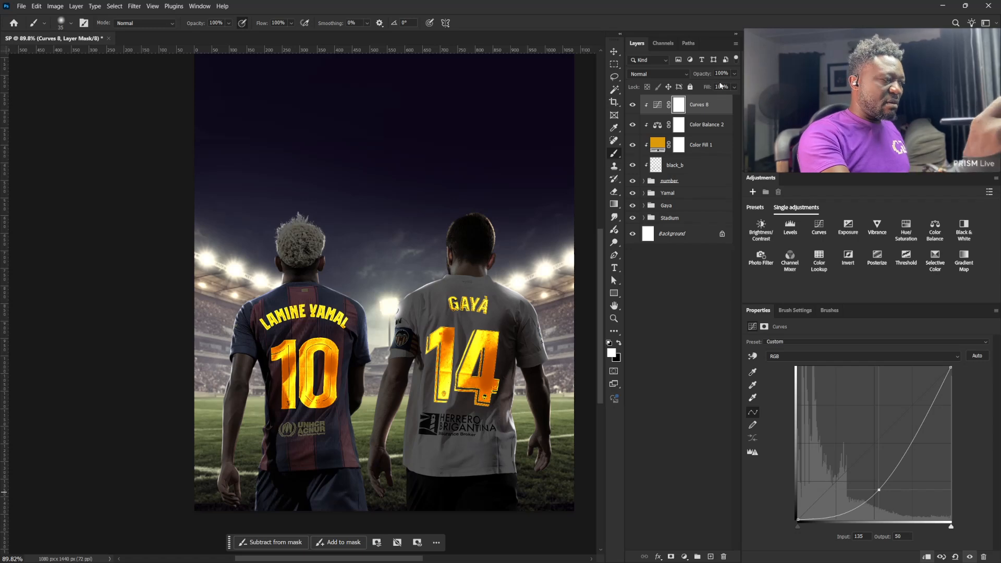
Set the darkening curve to Luminosity and split its Blend If underlying-layer white limit to 145/222
double_click(727, 106)
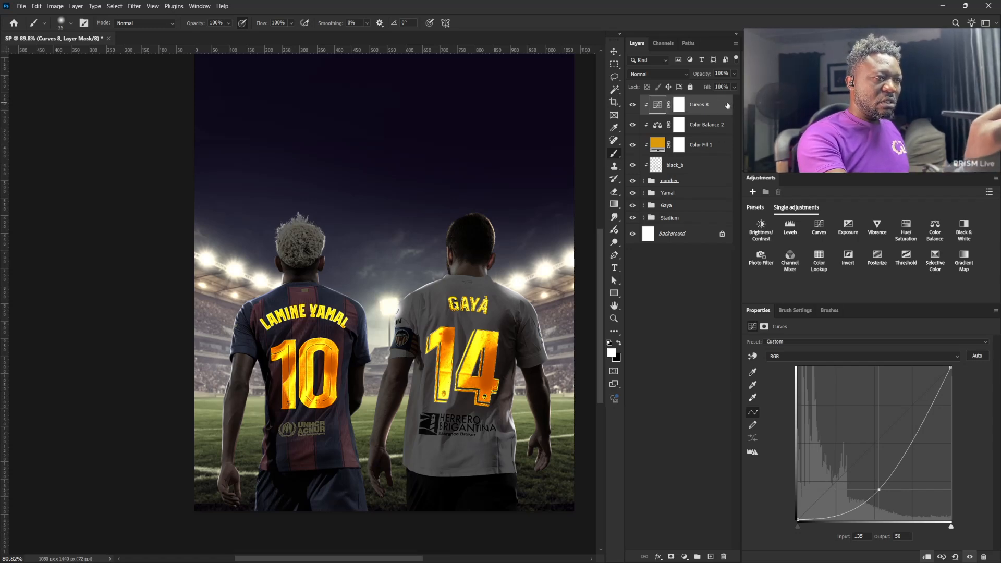
double_click(727, 106)
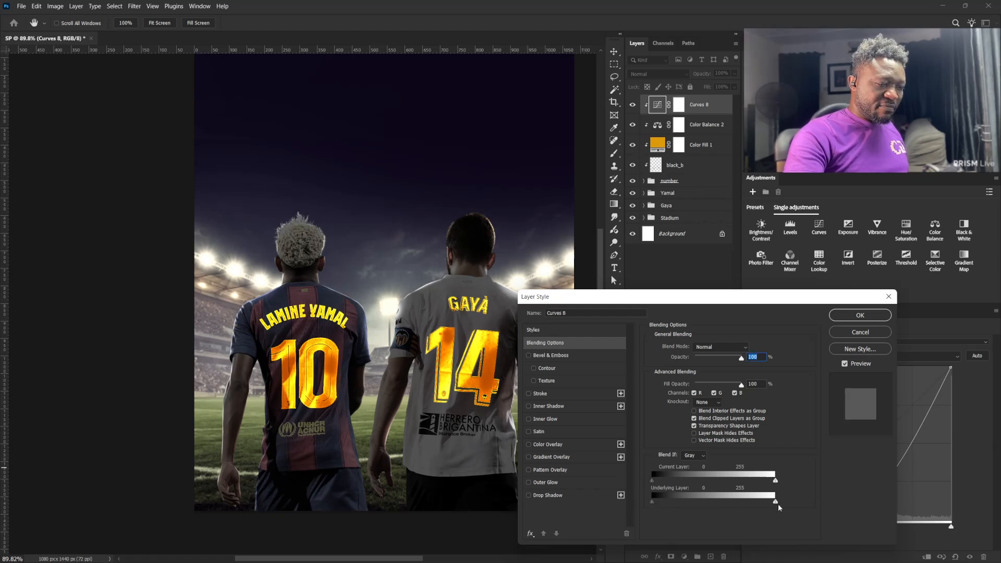
drag(775, 502, 738, 505)
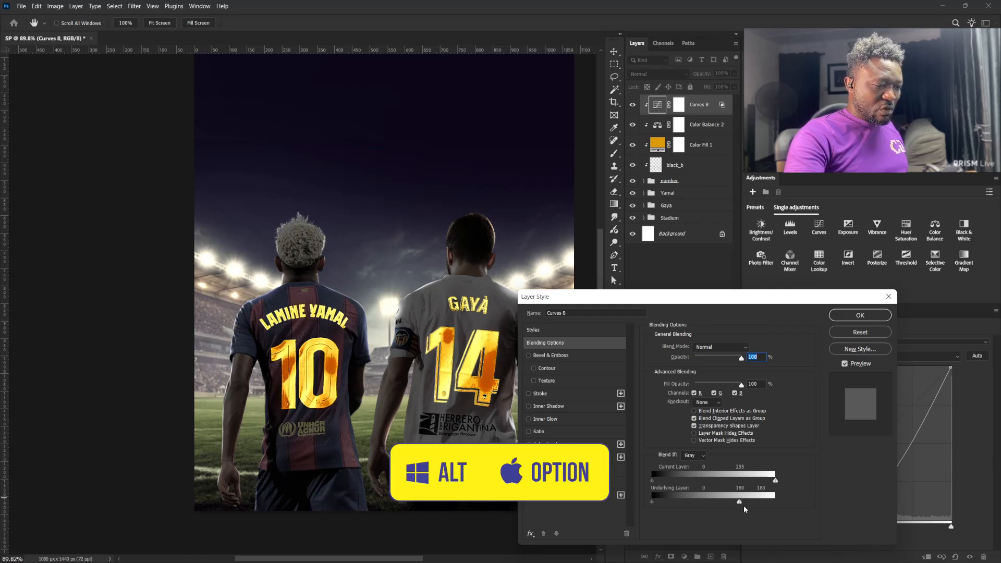
drag(744, 504, 724, 504)
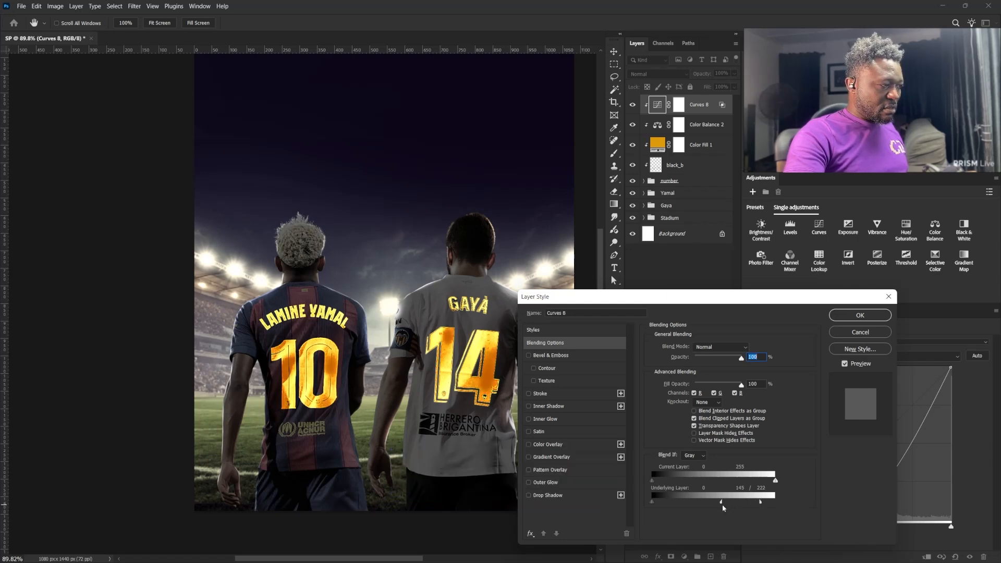
click(722, 346)
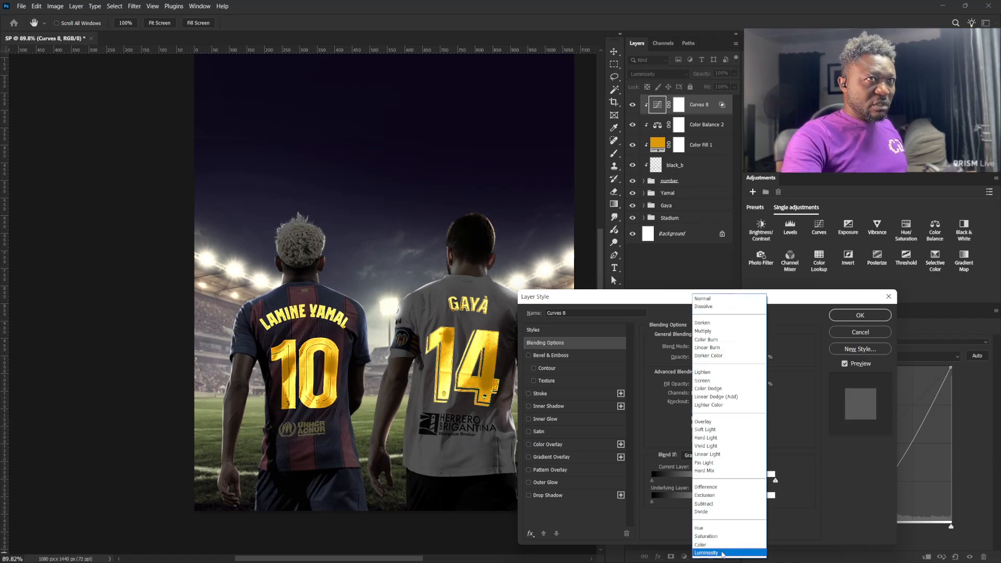
click(722, 553)
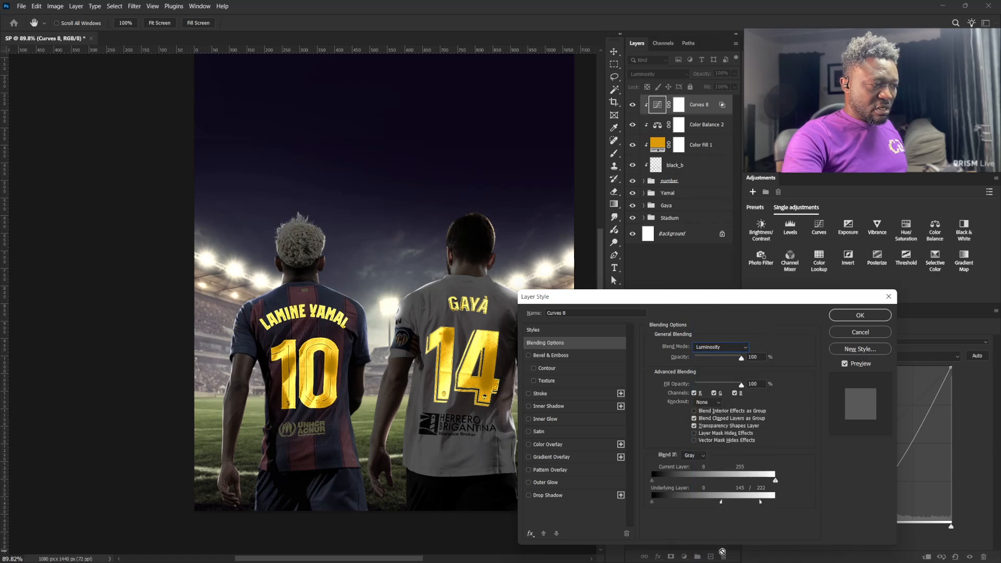
click(875, 318)
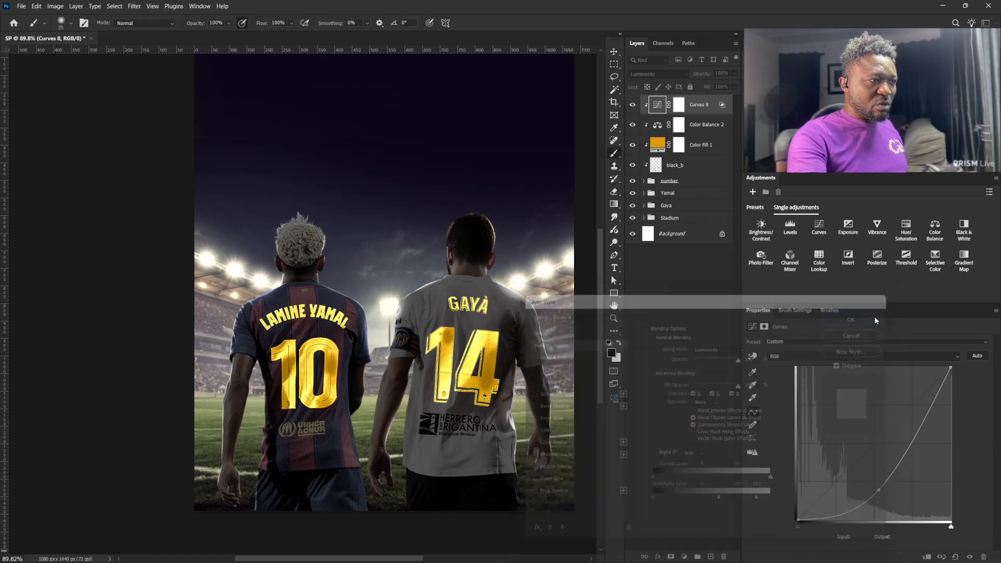
Paint black shading over the GAYÀ lettering on the black_b layer with a small 7-pixel brush
click(661, 165)
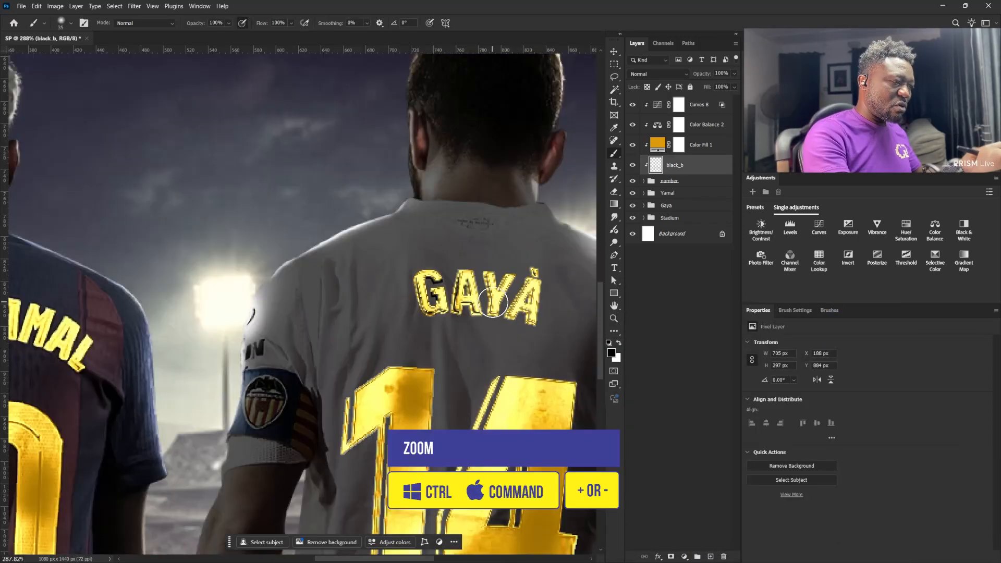
key(bracketleft)
key(bracketleft)
key(bracketleft)
key(bracketleft)
key(bracketleft)
key(bracketleft)
key(bracketleft)
key(bracketleft)
mouse_move(492, 295)
mouse_down()
mouse_move(495, 320)
mouse_move(499, 306)
mouse_up()
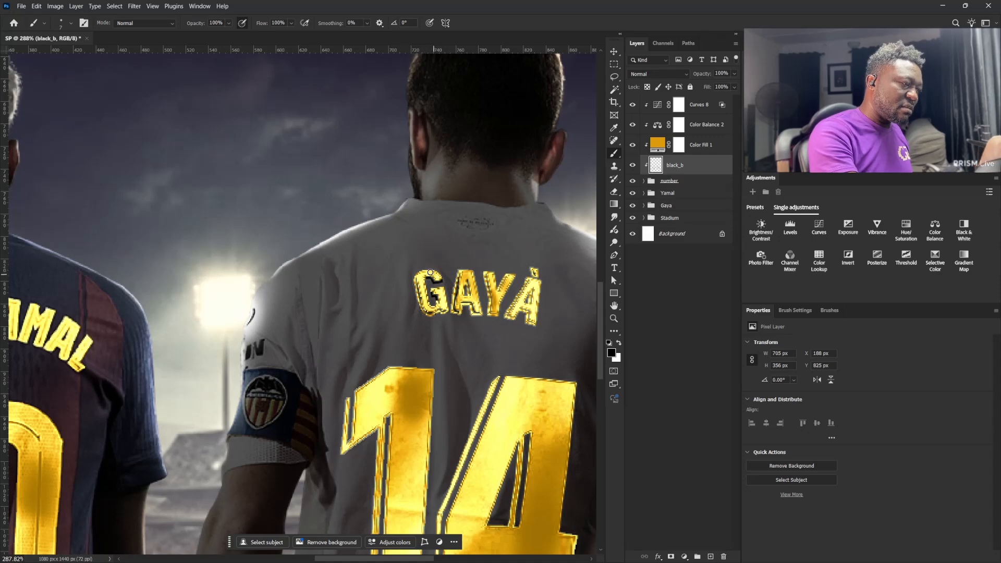
drag(425, 294, 422, 307)
drag(532, 281, 521, 304)
scroll(524, 305, down, 4)
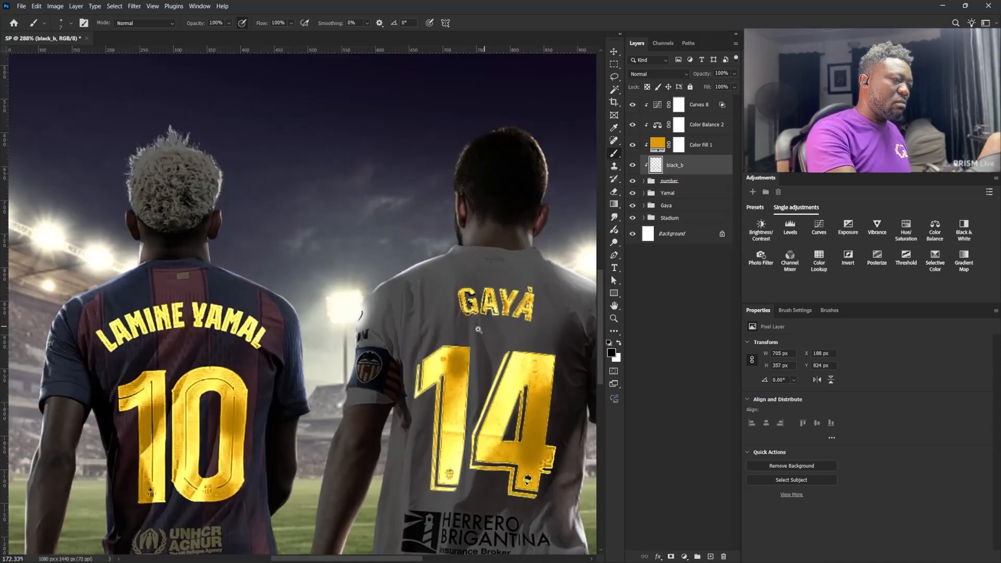
Brush black shading strokes across the letters of the name above the number 10 on the black_b layer
scroll(105, 323, up, 8)
drag(250, 313, 334, 303)
drag(316, 292, 347, 340)
drag(288, 303, 311, 290)
drag(255, 321, 296, 373)
drag(398, 256, 418, 314)
mouse_move(427, 253)
mouse_down()
mouse_move(437, 312)
mouse_move(463, 307)
mouse_up()
drag(508, 301, 419, 310)
drag(389, 248, 393, 313)
drag(448, 246, 461, 311)
drag(505, 256, 488, 313)
mouse_move(518, 258)
mouse_down()
mouse_move(517, 316)
mouse_move(473, 296)
mouse_up()
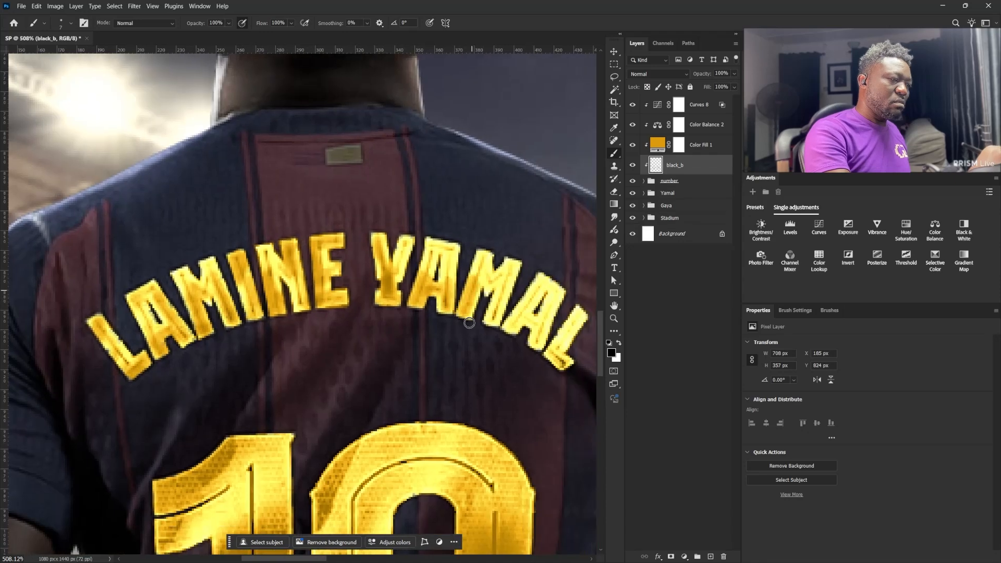
drag(485, 252, 469, 321)
mouse_move(516, 271)
mouse_down()
mouse_move(501, 324)
mouse_move(490, 284)
mouse_up()
mouse_move(501, 255)
mouse_down()
mouse_move(490, 318)
mouse_move(526, 293)
mouse_up()
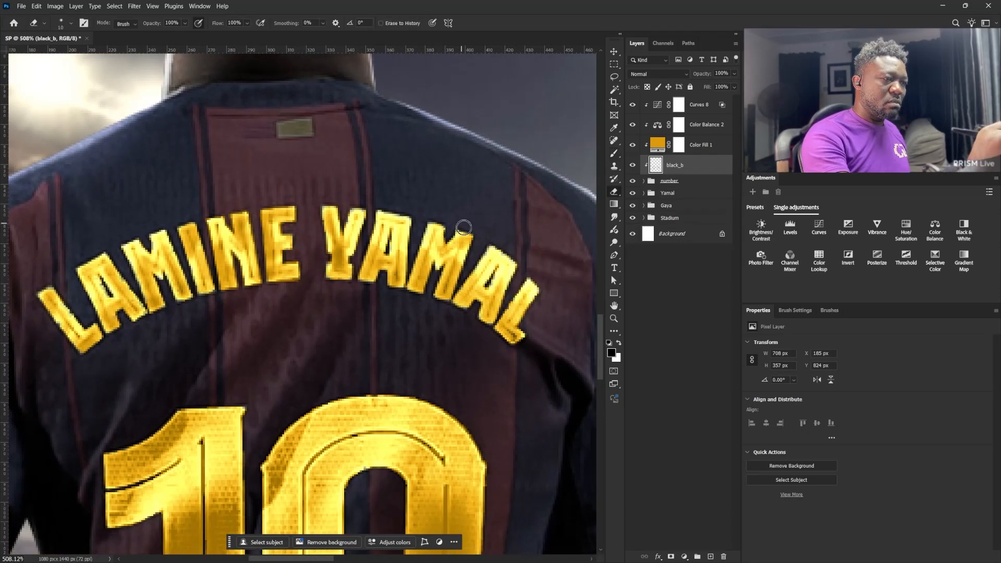
Erase excess shading from the name above the number 10 and touch up a few of its letters with the black brush
click(614, 192)
drag(240, 215, 243, 241)
drag(267, 213, 289, 236)
drag(52, 307, 43, 286)
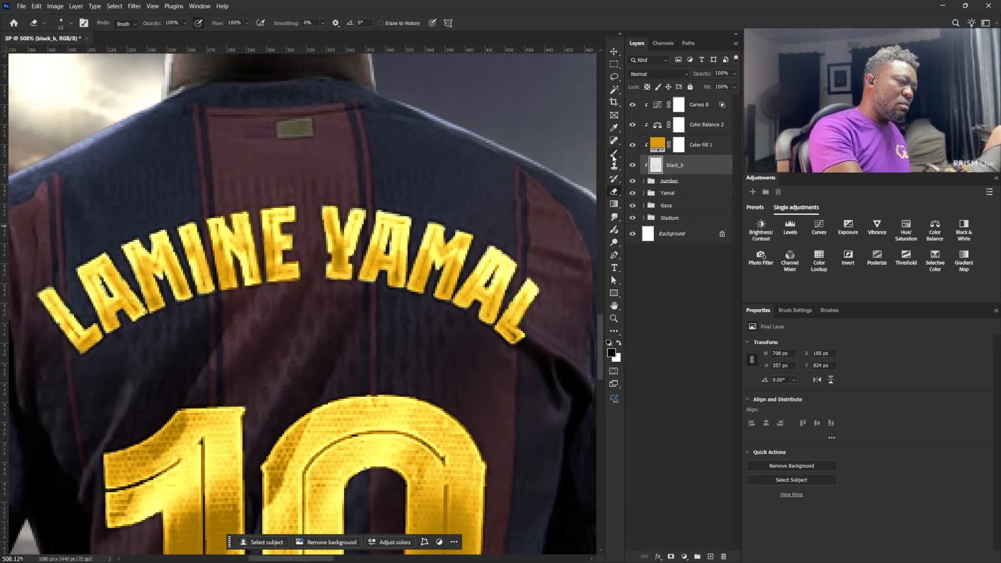
click(613, 153)
drag(194, 258, 202, 287)
drag(244, 253, 251, 282)
ctrl+drag(539, 326, 488, 356)
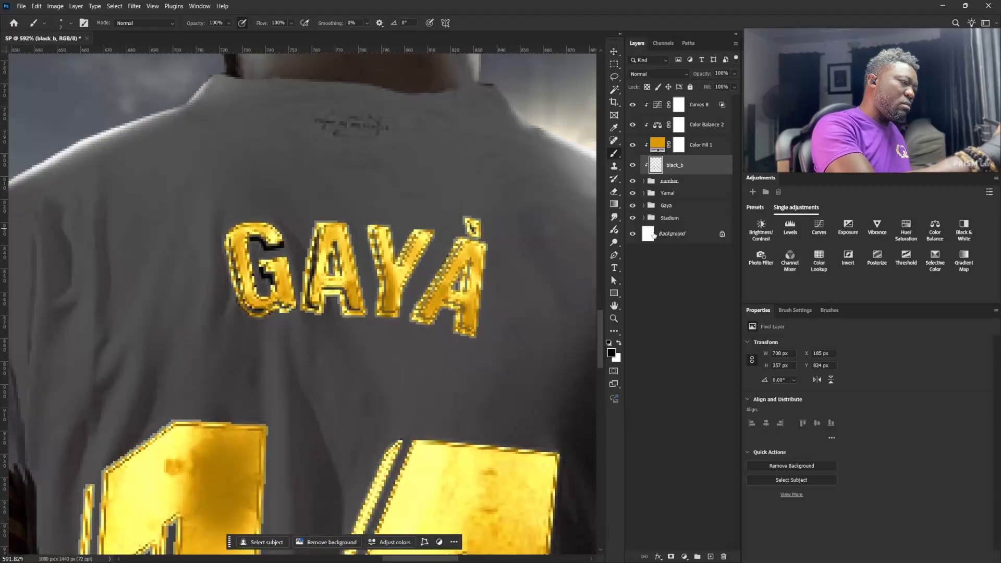
key(e)
scroll(462, 344, down, 3)
ctrl+drag(462, 343, 452, 346)
Add another clipped Curves adjustment above Curves 8 and brighten the numbers with a point at input 121, output 174
click(702, 107)
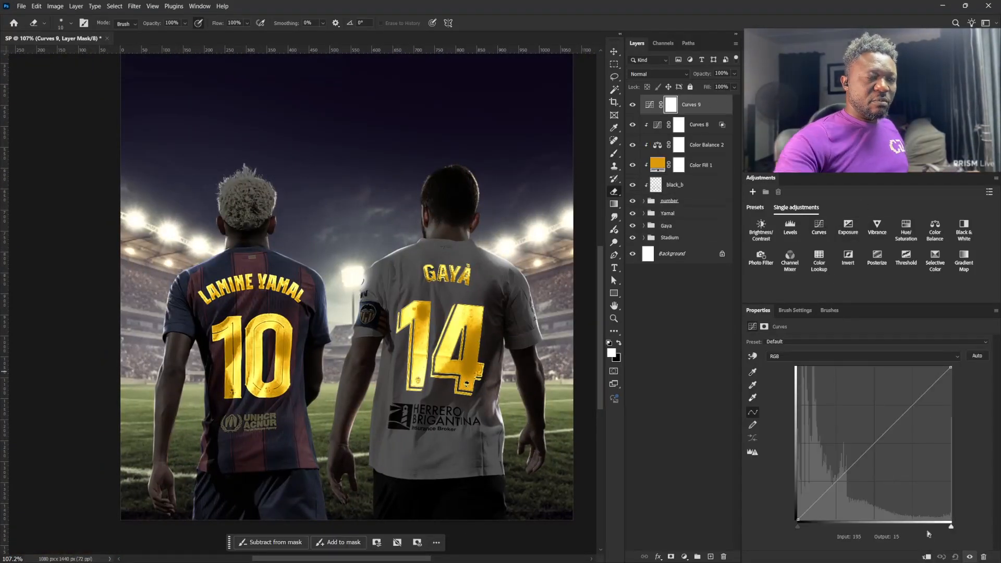
click(925, 557)
drag(880, 441, 870, 414)
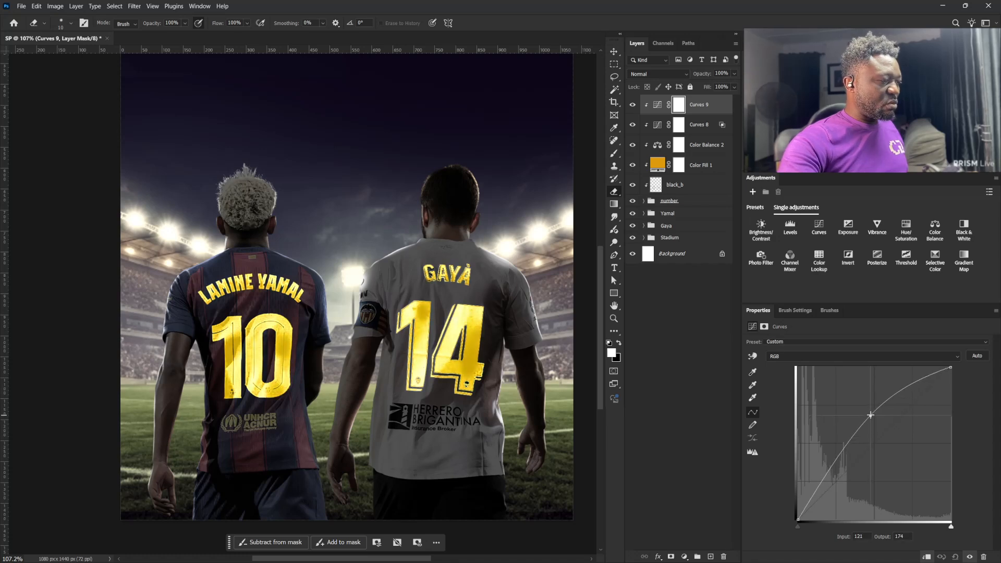
Limit the brightening curve to highlights by splitting its Blend If underlying-layer black limit to 215/253
click(727, 106)
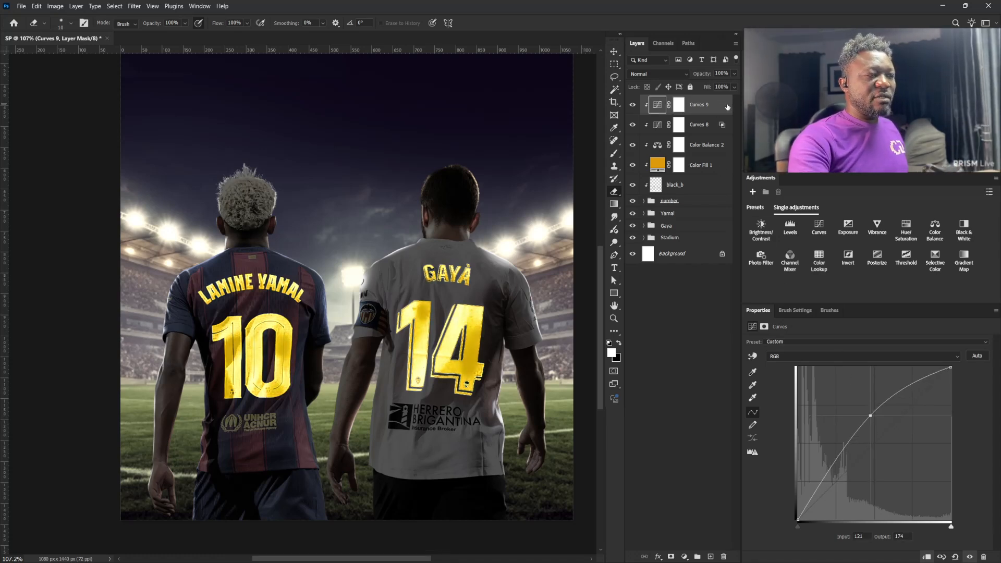
double_click(727, 106)
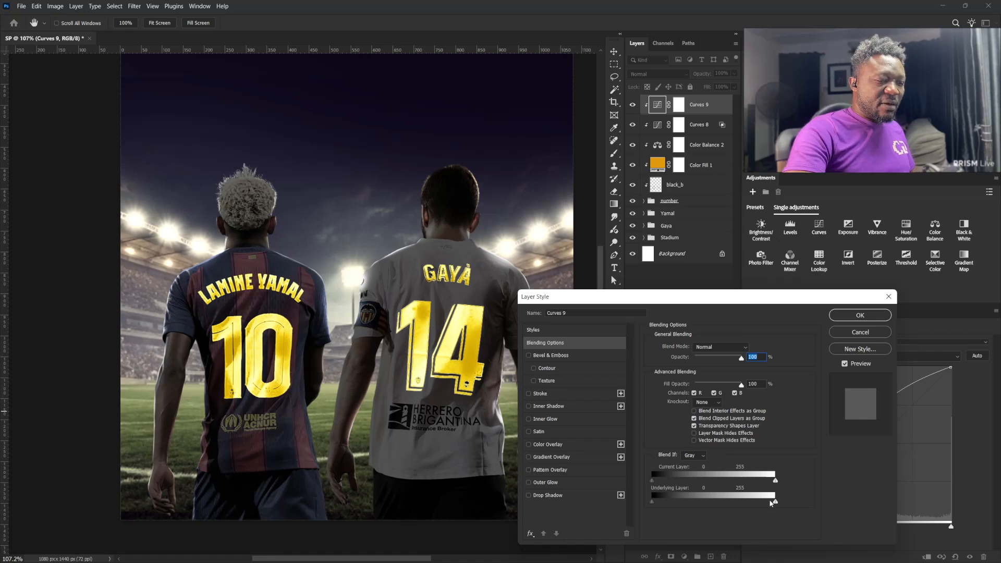
drag(652, 501, 755, 506)
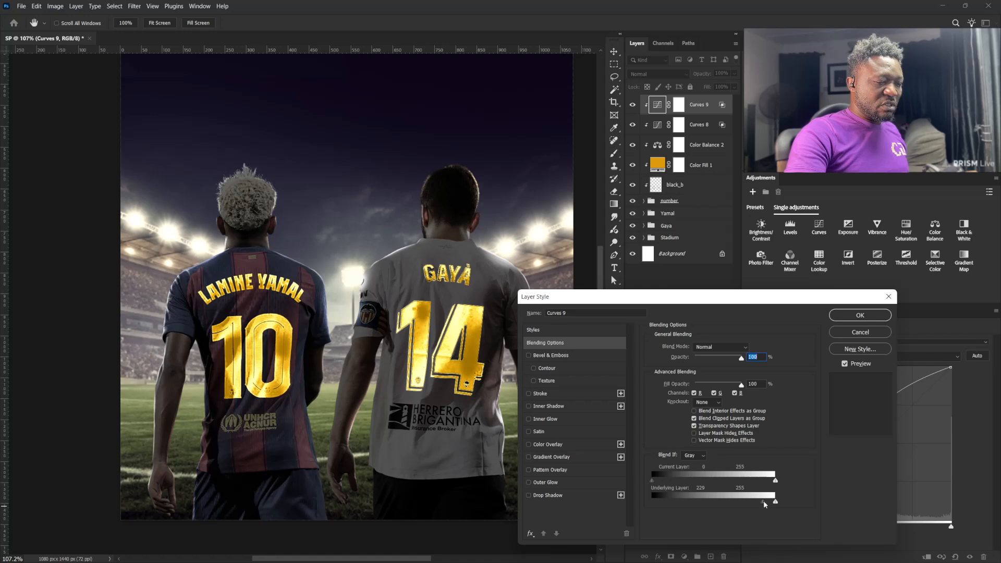
drag(762, 501, 775, 502)
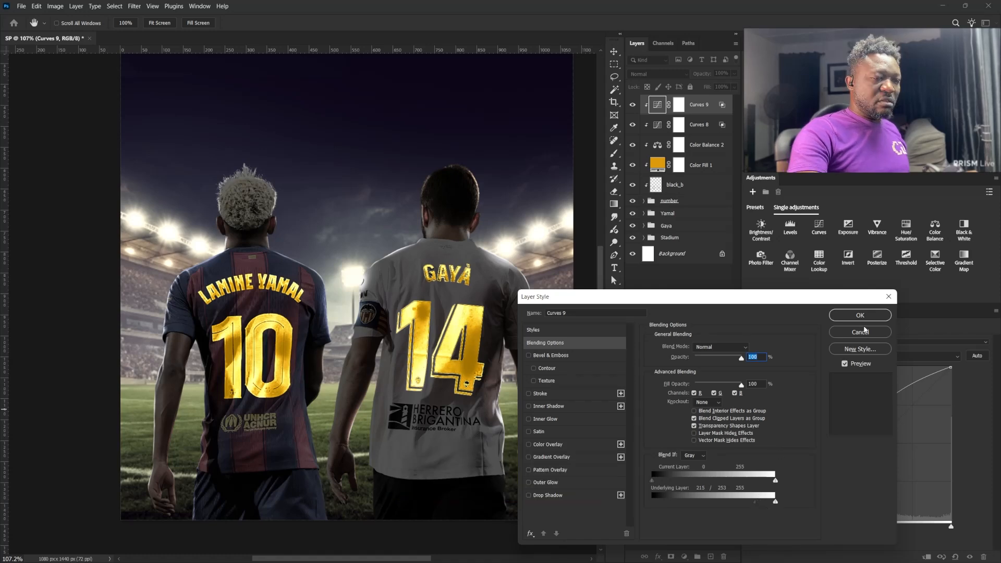
click(861, 316)
Group the layers from Curves 9 down to the number group and name the new group Numbers
key(shift)
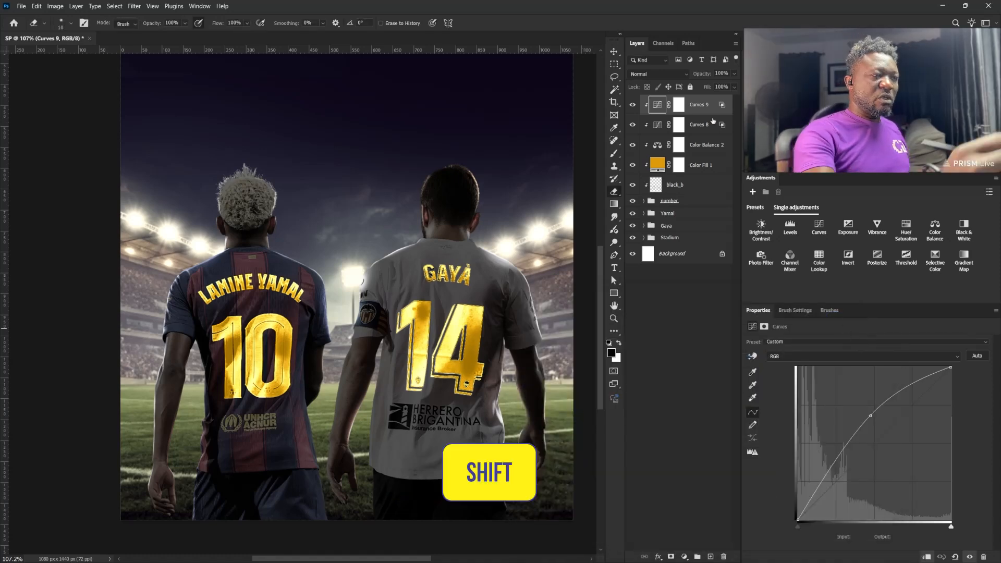
shift+click(685, 204)
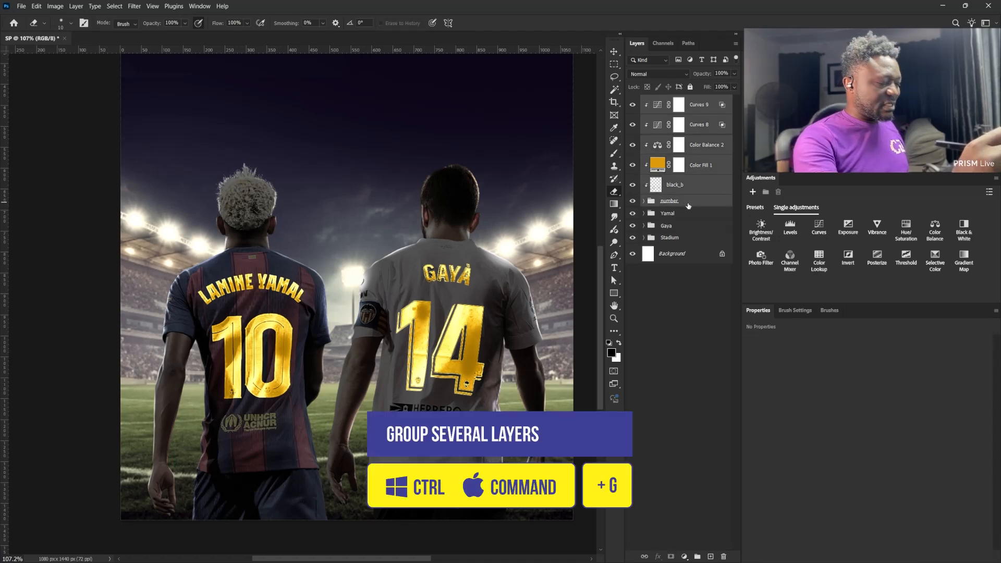
key(ctrl+g)
double_click(667, 100)
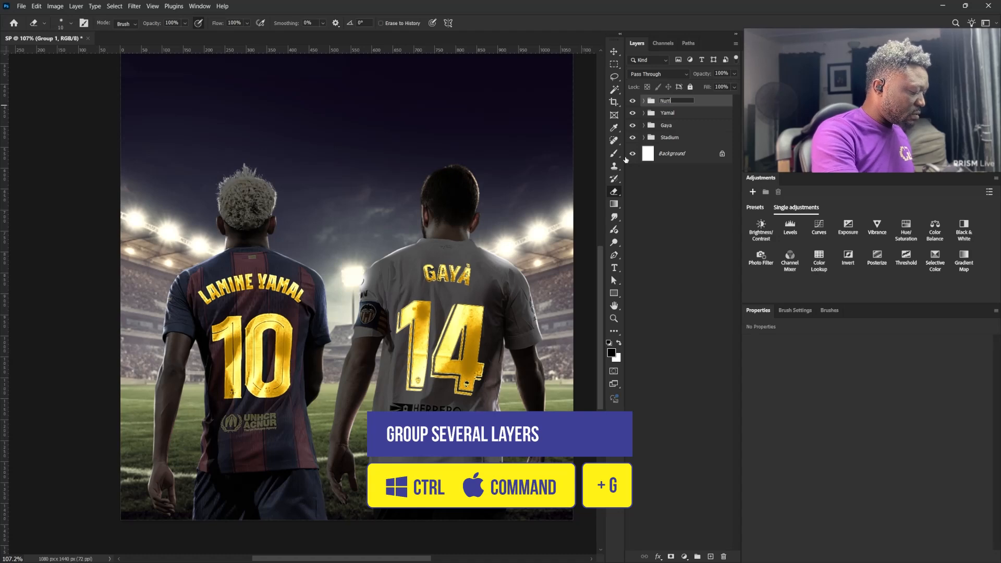
text(Numbers)
key(Return)
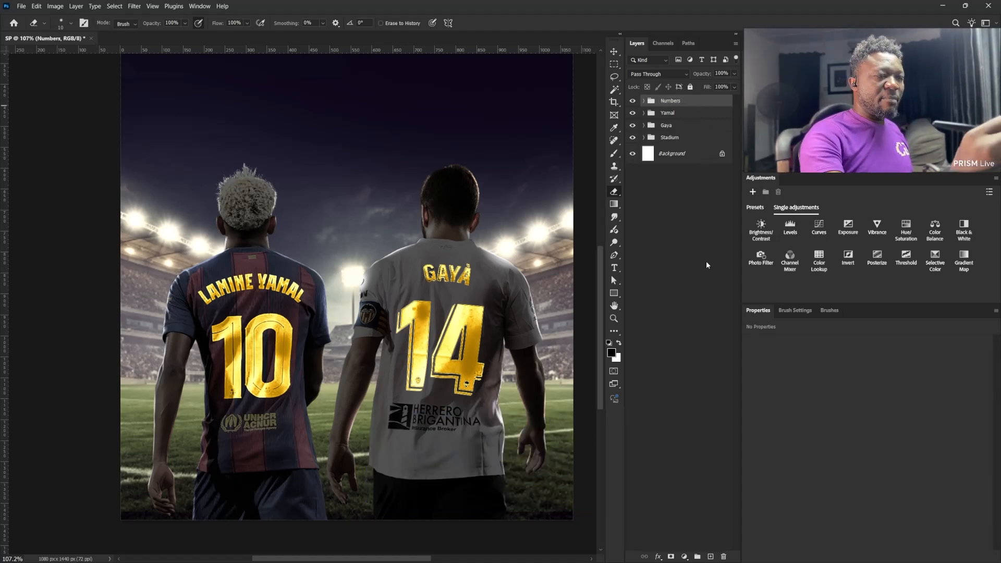
Add a Solid Color fill above the Numbers group, hide it, and set its colour to #ffc63c by sampling the gold number 14
click(685, 557)
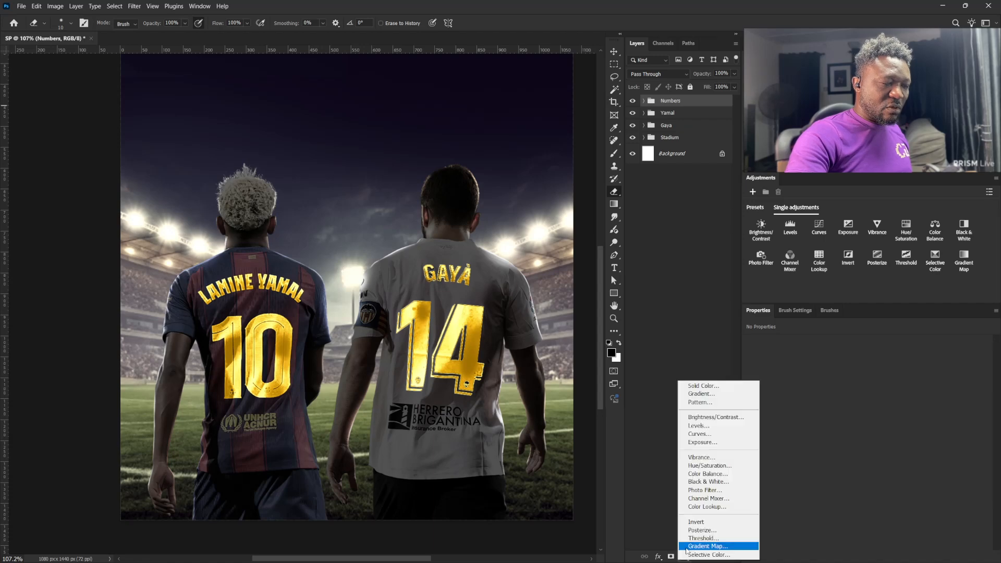
click(713, 385)
key(Return)
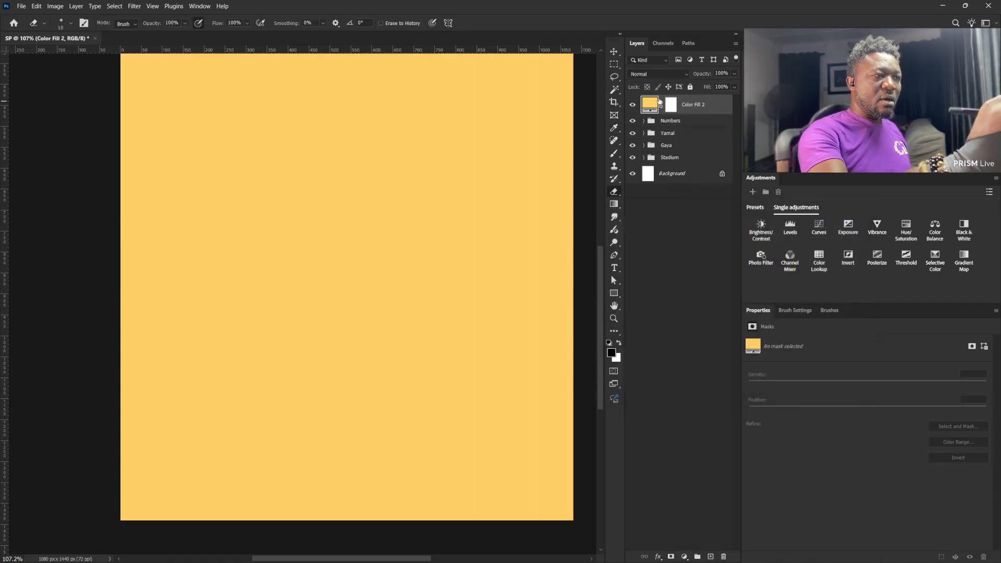
click(633, 104)
double_click(649, 106)
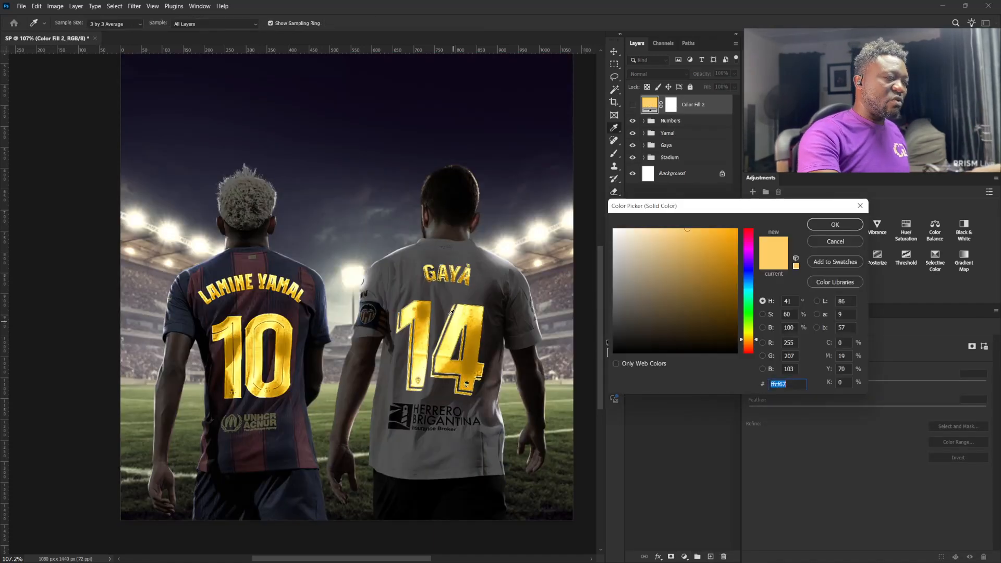
click(424, 342)
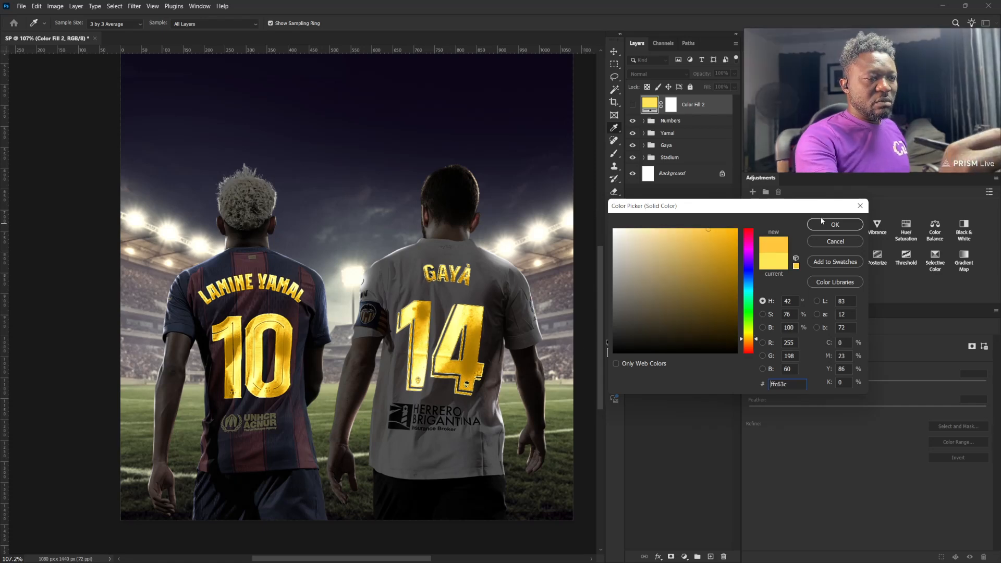
click(821, 221)
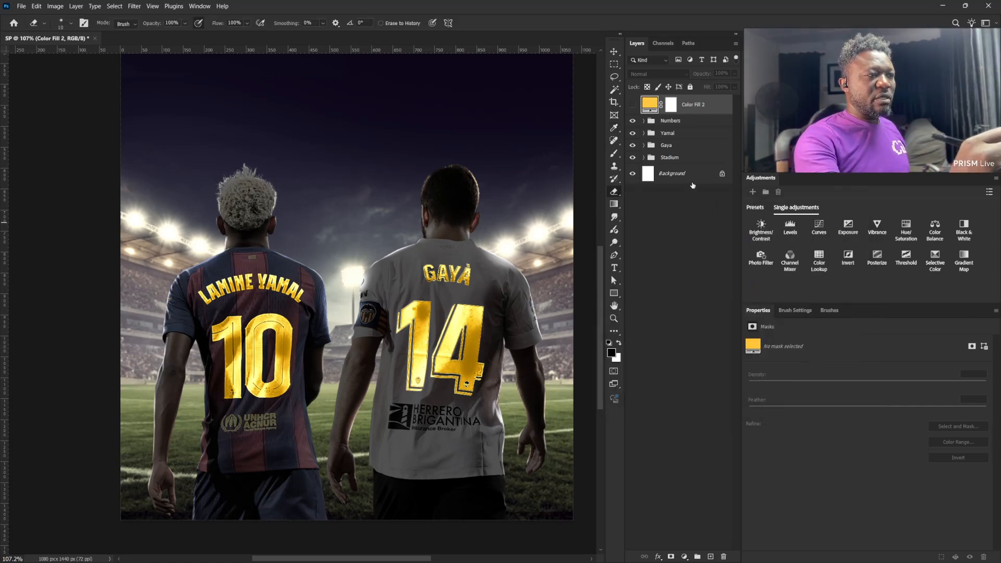
Invert the Color Fill 2 layer mask to black and make white the foreground colour
click(671, 105)
key(x)
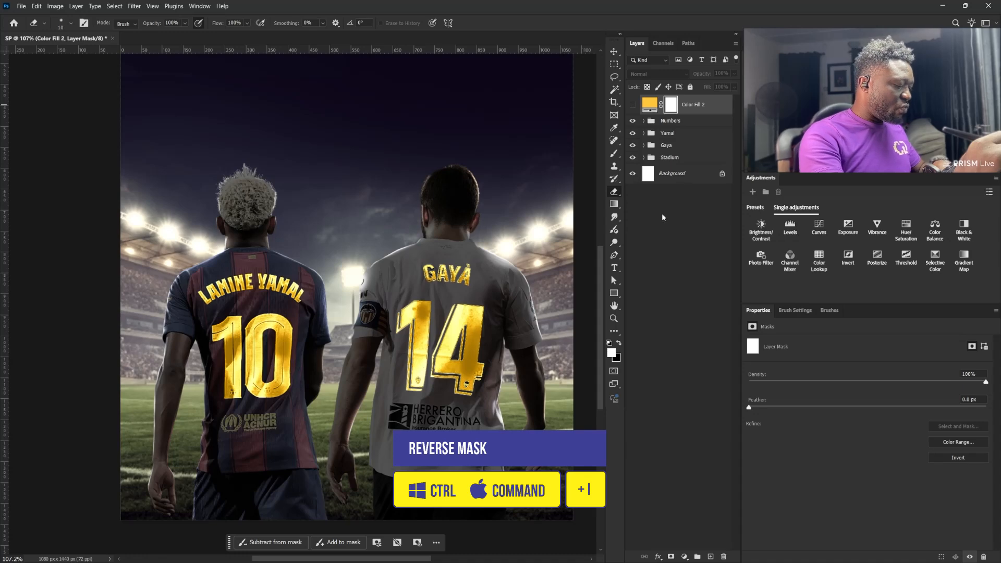
key(ctrl+i)
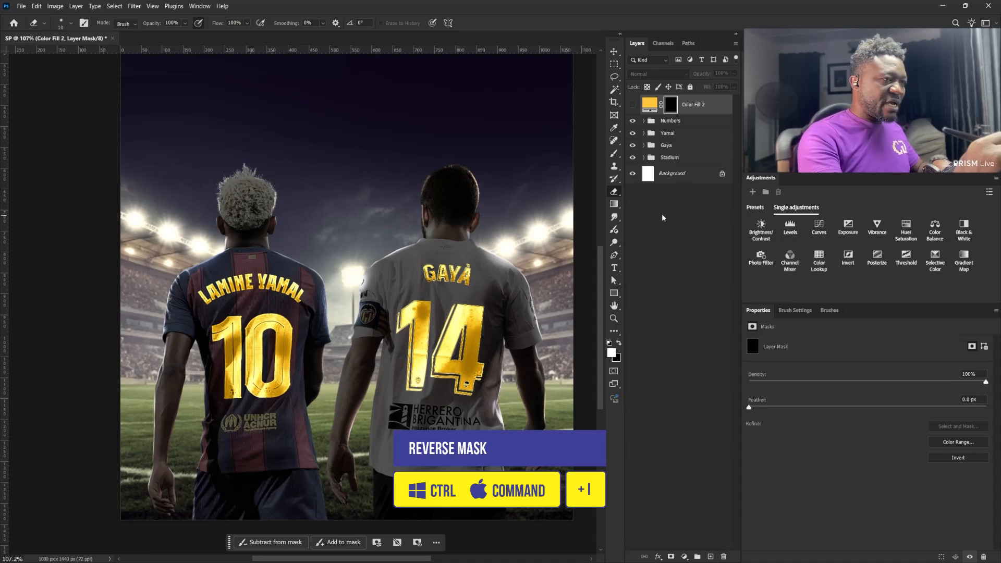
Load the outline of the Gaya layer as a selection, collapse its group again, and hide the selection edges
click(643, 145)
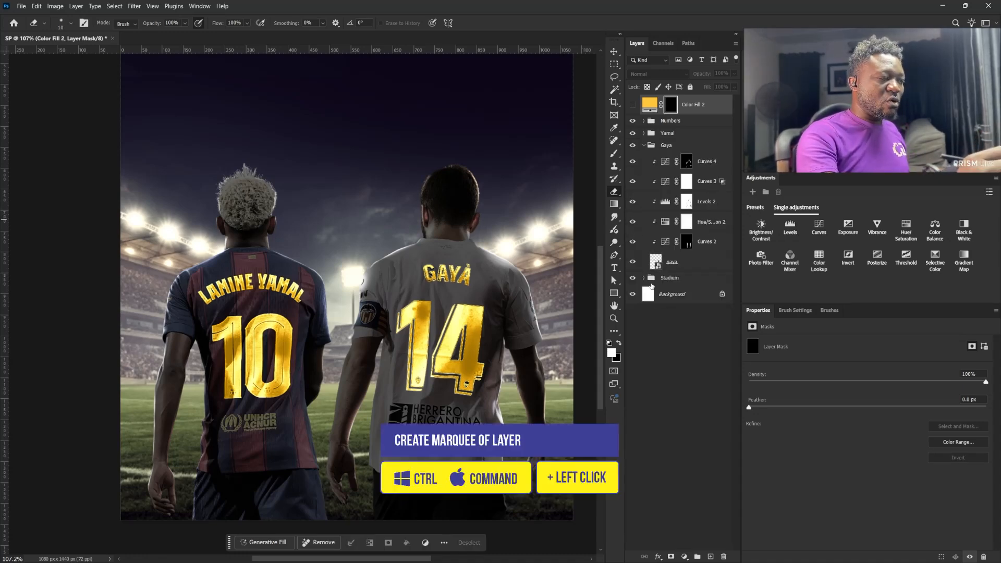
ctrl+click(656, 263)
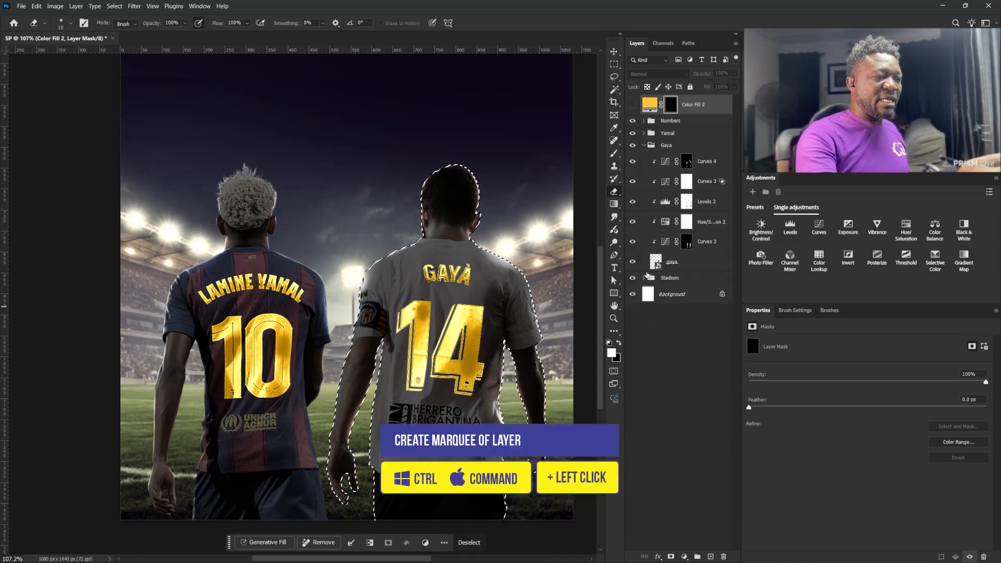
click(644, 145)
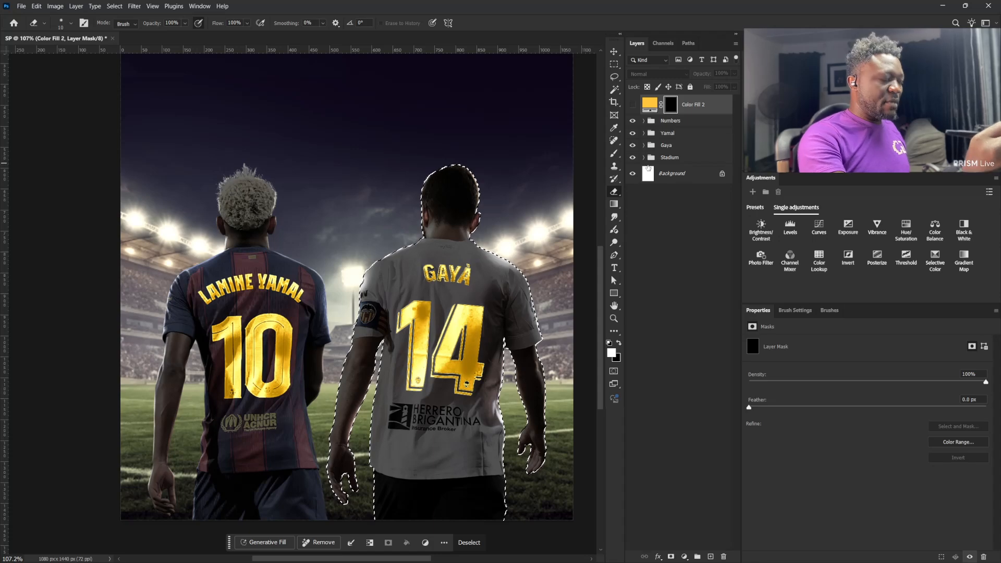
key(ctrl+h)
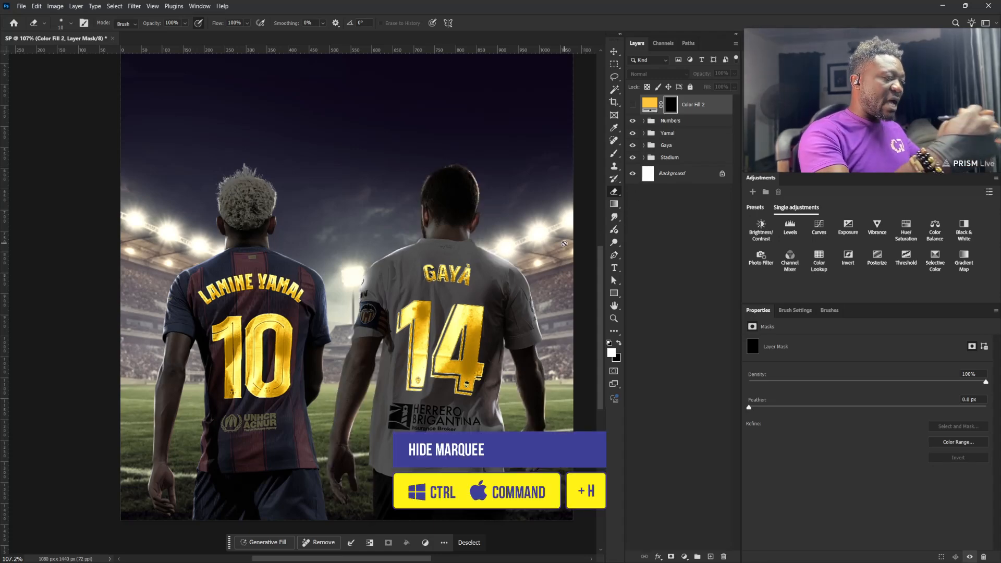
Show Color Fill 2 and paint white on its mask with a 40 px brush down the grey shirt's side facing the other player
drag(390, 403, 477, 286)
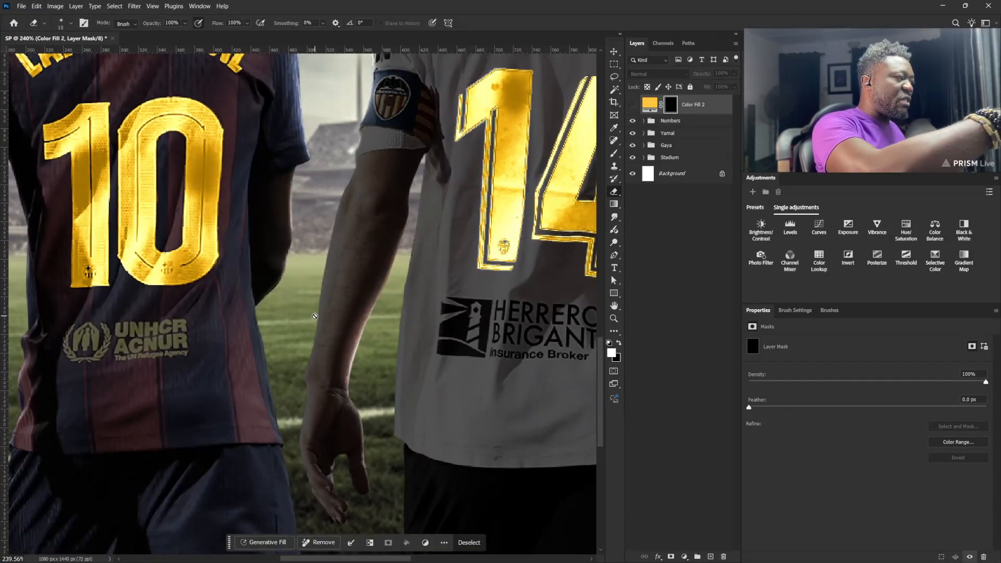
drag(199, 124, 274, 201)
drag(499, 335, 457, 245)
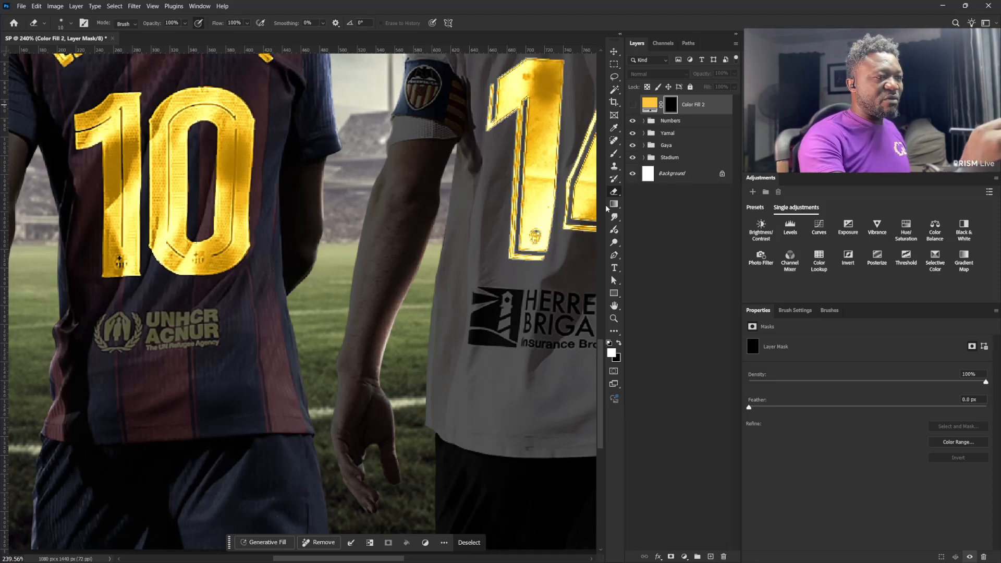
click(632, 105)
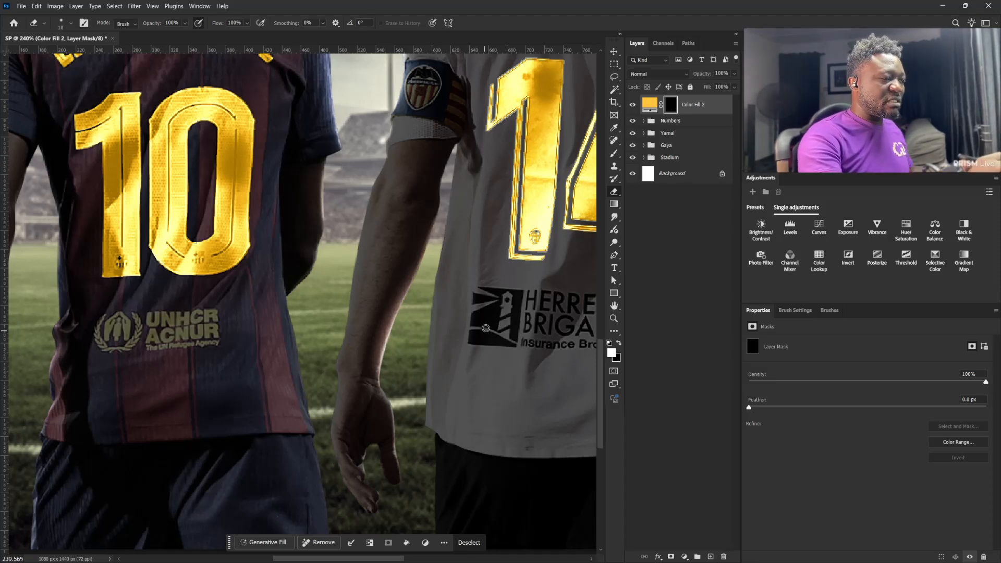
click(614, 154)
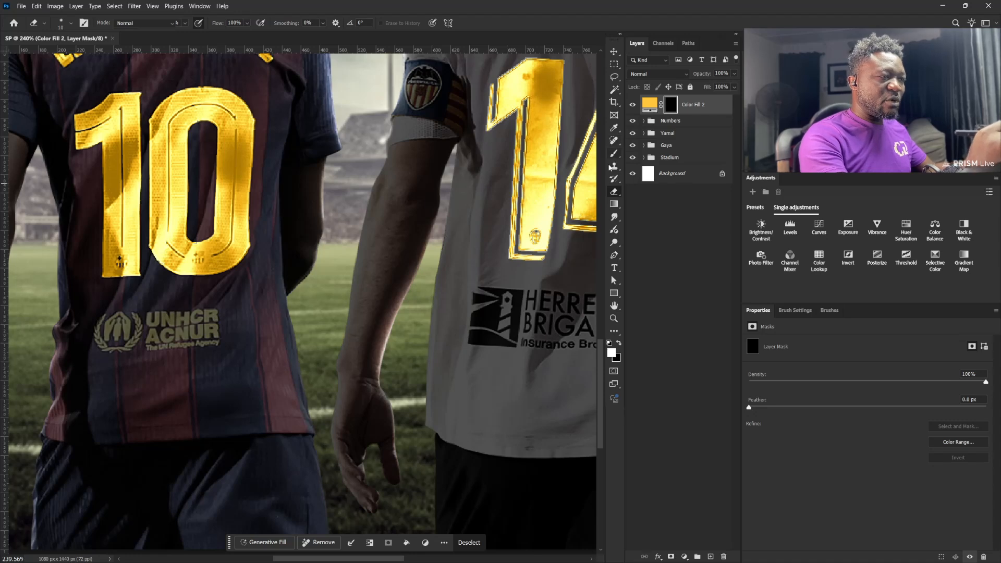
key(bracketright)
key(bracketright)
key(bracketright)
key(bracketright)
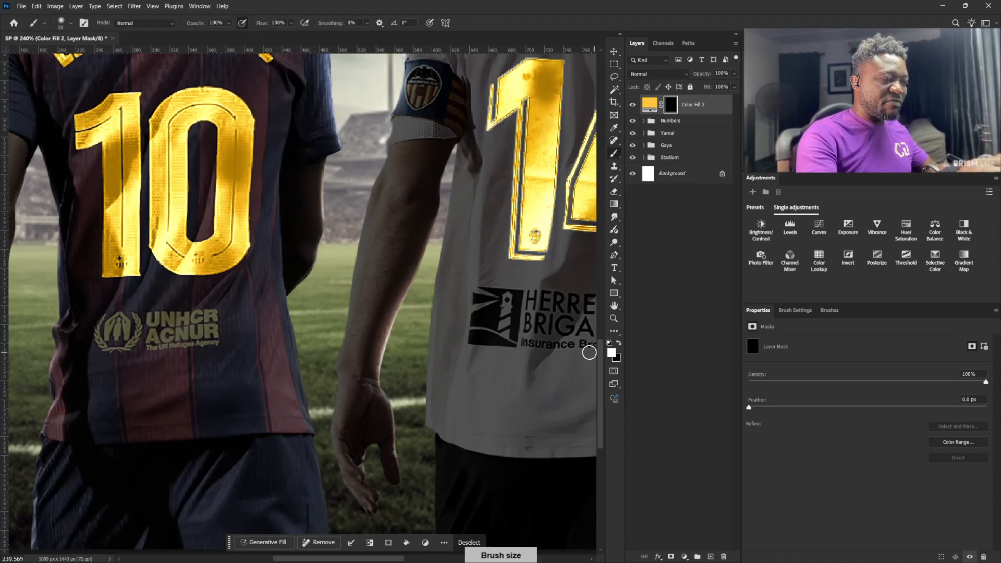
key(bracketright)
key(bracketright)
key(bracketright)
key(bracketright)
drag(458, 175, 440, 427)
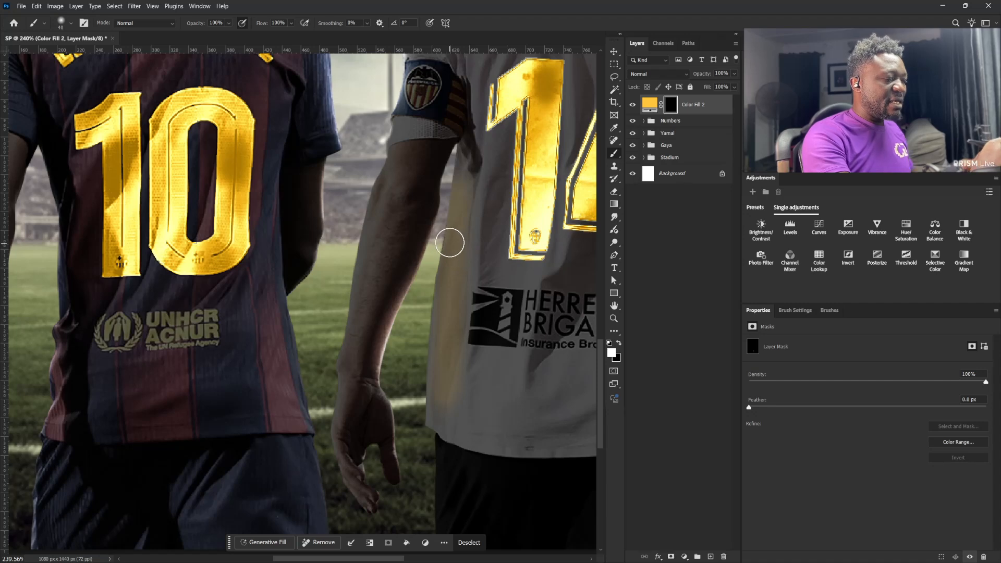
Strengthen the gold glow along the grey shirt's side on the mask with a 15 px white brush
key(bracketleft)
key(bracketleft)
key(bracketleft)
key(bracketleft)
key(bracketleft)
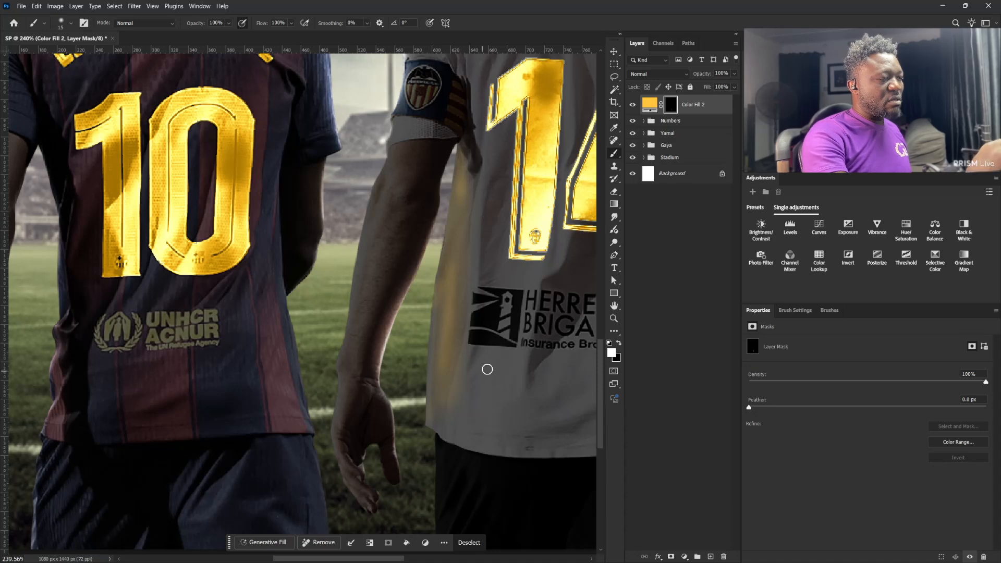
key(x)
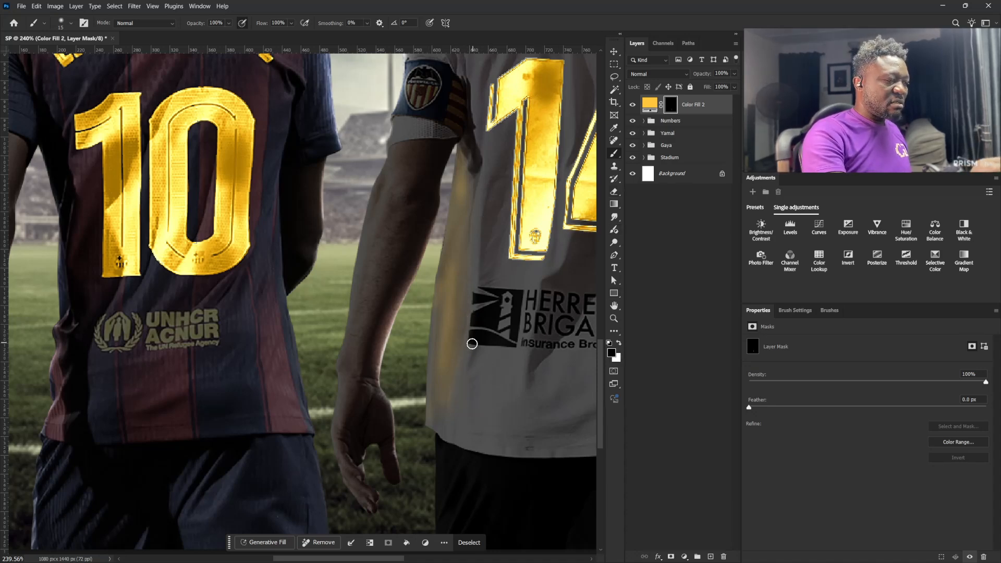
click(619, 344)
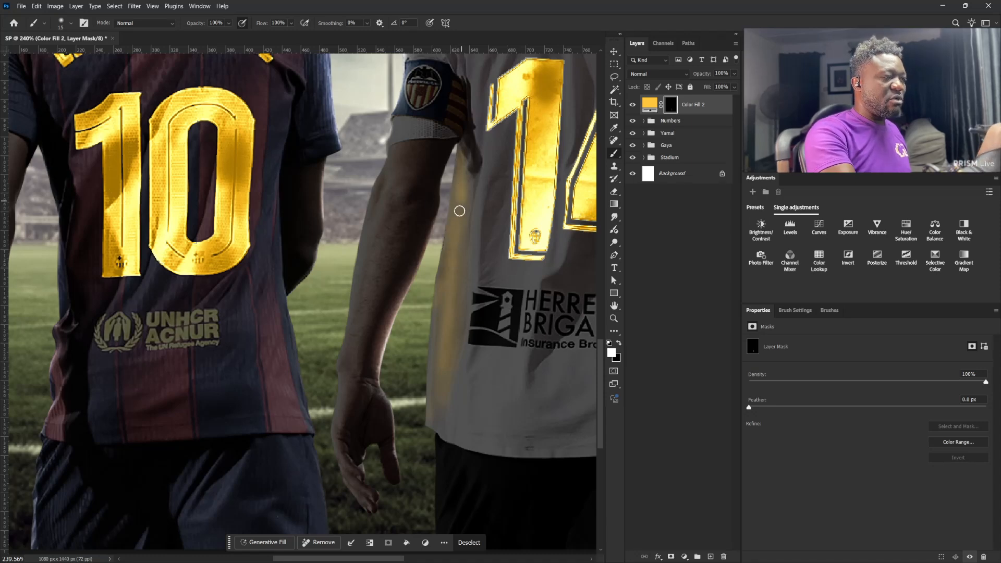
drag(459, 210, 446, 314)
Paint a thin gold rim along the grey-shirted player's arm edges on the Color Fill 2 mask, redoing the first stroke with a smaller brush
drag(400, 271, 506, 299)
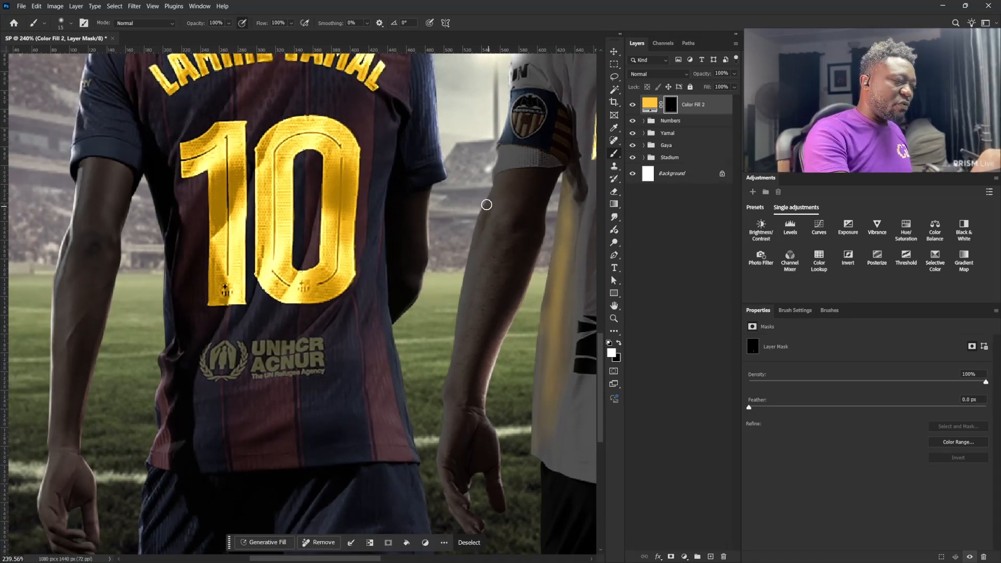
drag(482, 202, 436, 384)
key(ctrl+z)
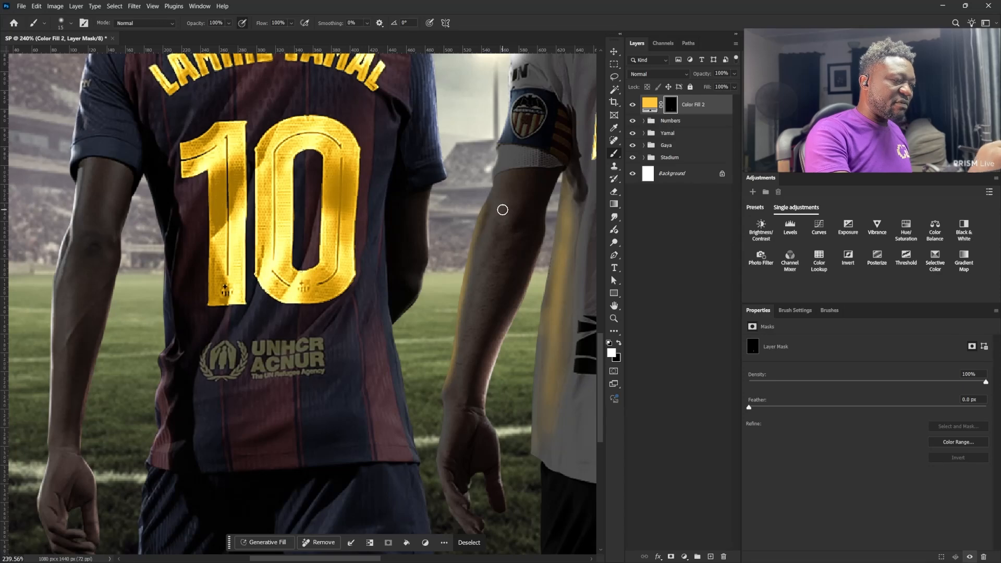
key(bracketleft)
key(bracketleft)
key(bracketleft)
key(bracketleft)
drag(476, 226, 447, 382)
drag(511, 347, 487, 368)
drag(487, 368, 513, 312)
scroll(513, 311, up, 5)
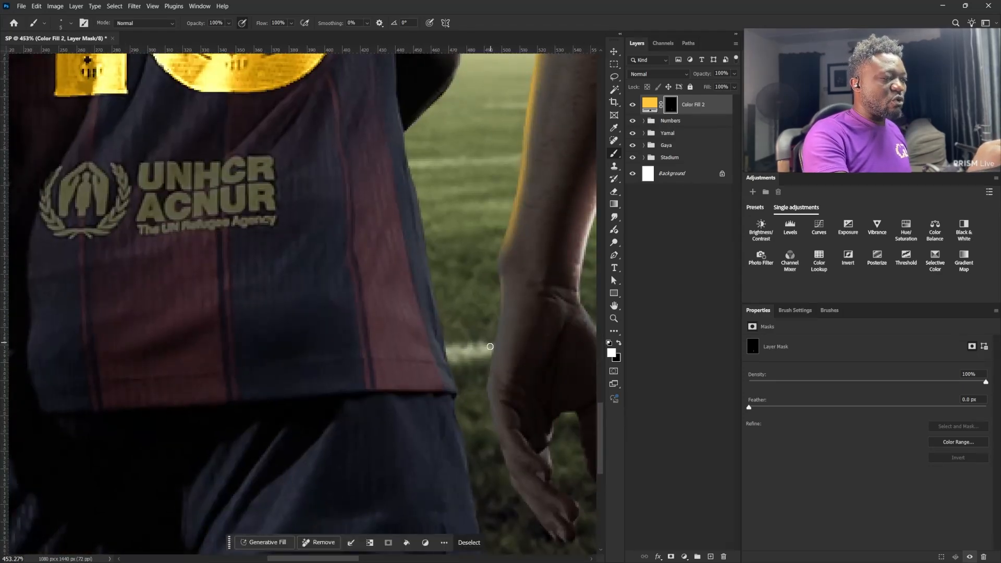
scroll(514, 324, down, 5)
scroll(488, 228, up, 2)
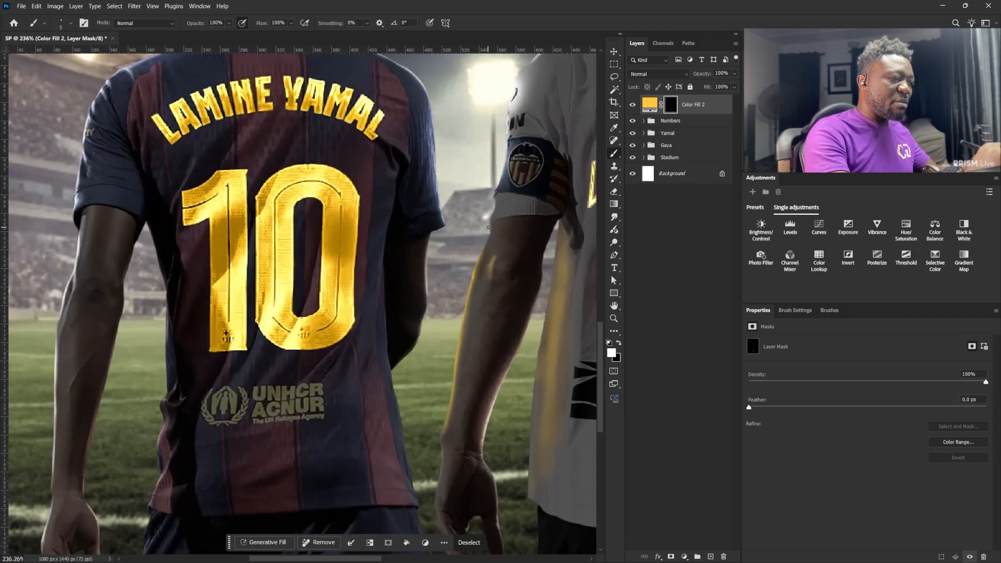
scroll(515, 287, down, 3)
scroll(469, 249, up, 4)
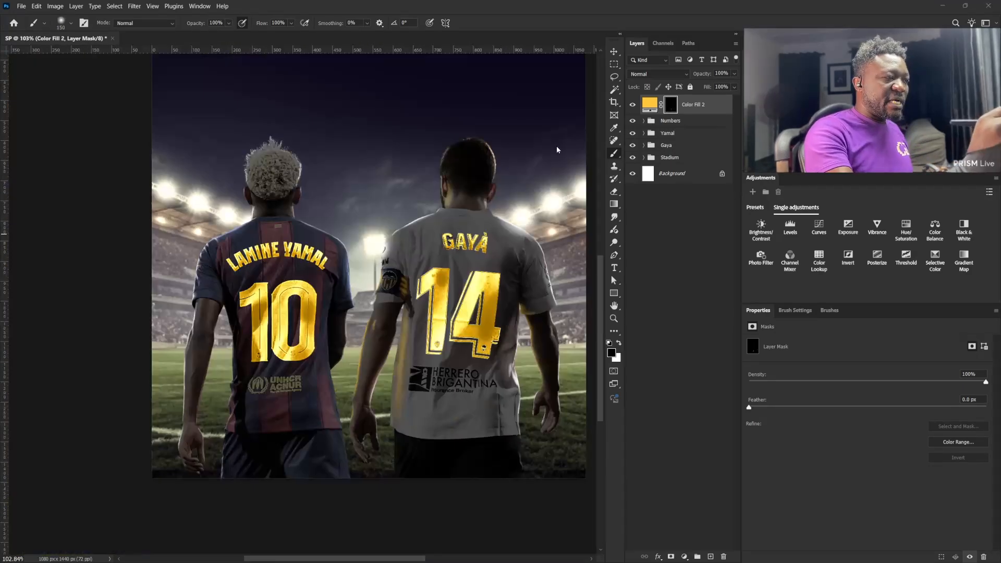
Load the outline of the Yamal layer as a selection, target the Color Fill 2 mask, and hide the selection edges
click(645, 134)
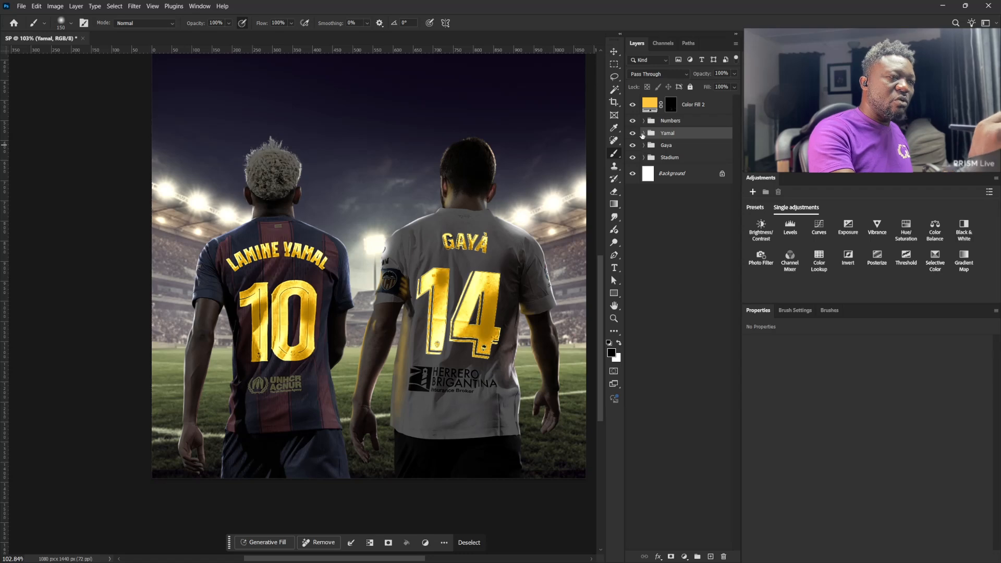
click(643, 134)
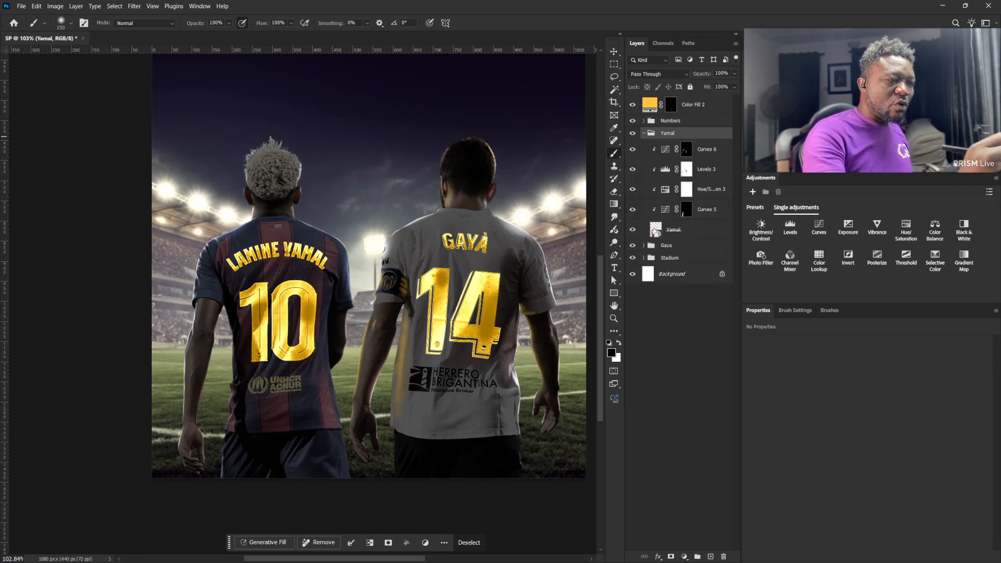
ctrl+click(654, 231)
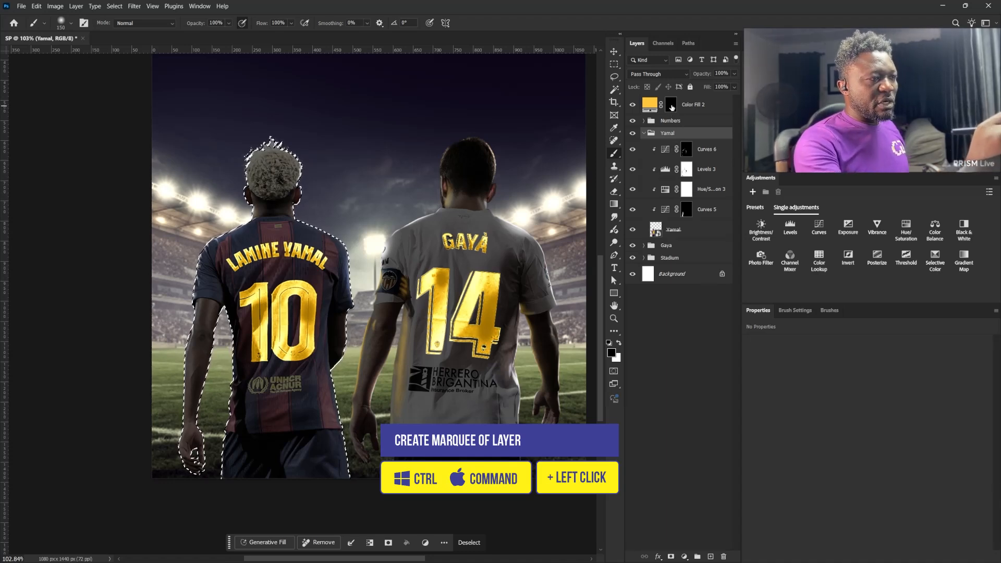
click(671, 108)
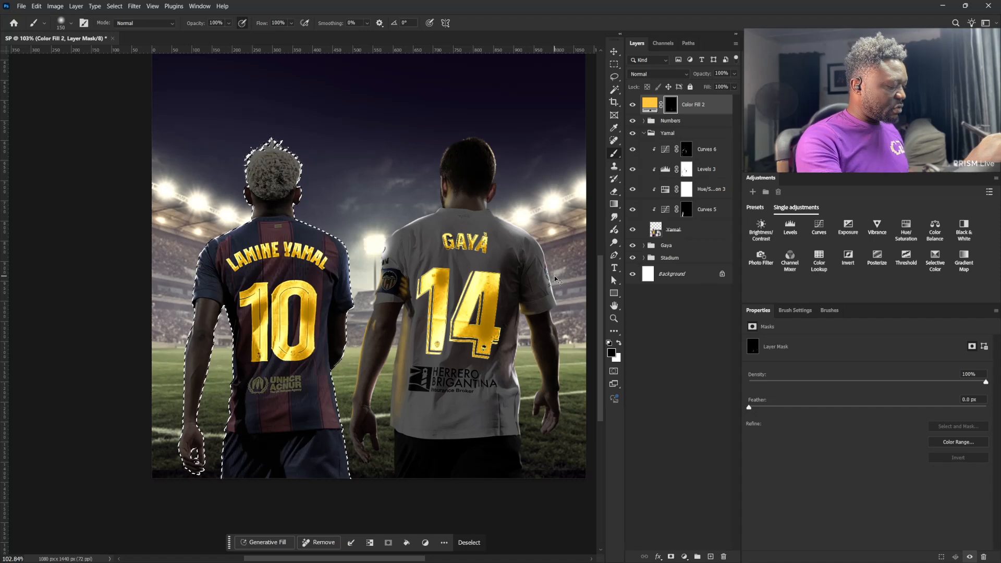
key(ctrl+h)
scroll(246, 335, up, 5)
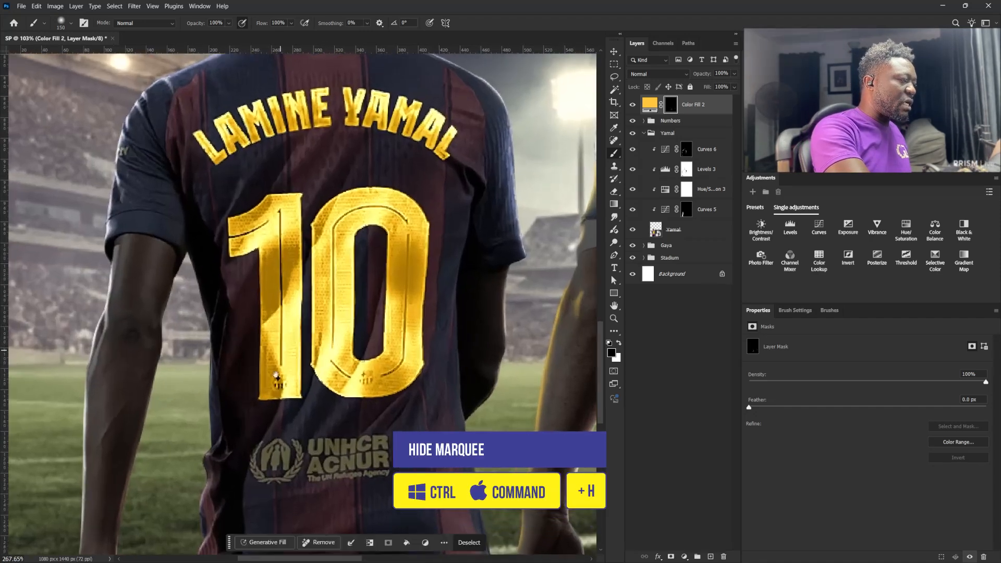
drag(275, 374, 460, 248)
scroll(403, 267, up, 4)
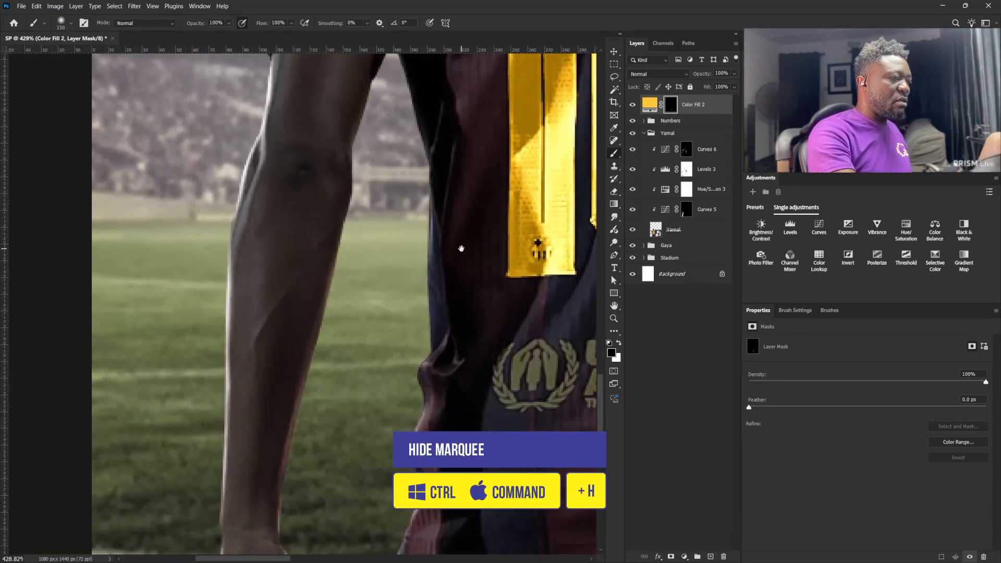
Paint a thin gold rim along the inner edge of the dark-shirted player's arm on the Color Fill 2 mask with a small white brush
key(bracketleft)
key(bracketleft)
key(bracketleft)
key(bracketleft)
key(bracketleft)
key(bracketleft)
key(bracketleft)
key(bracketleft)
key(bracketleft)
key(bracketleft)
key(bracketleft)
key(bracketleft)
key(bracketleft)
key(bracketleft)
key(bracketleft)
key(bracketleft)
key(bracketleft)
key(bracketleft)
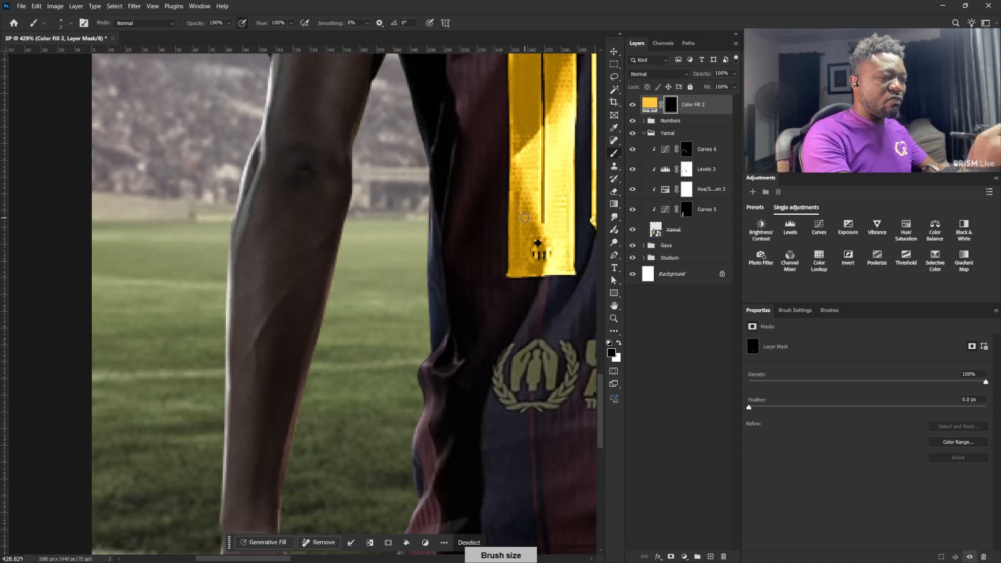
click(619, 343)
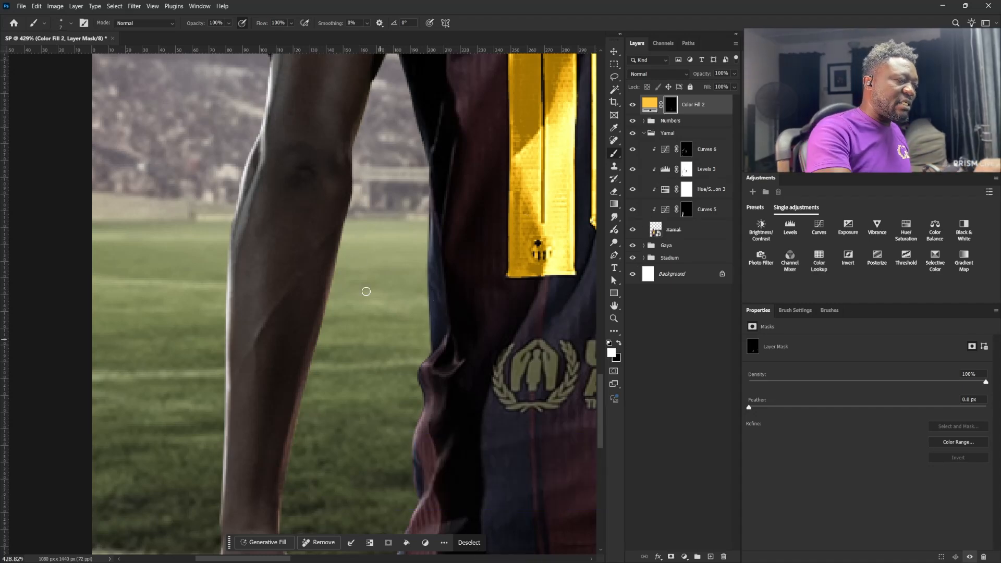
drag(351, 212, 313, 364)
drag(313, 459, 391, 250)
drag(373, 208, 361, 360)
drag(385, 274, 360, 383)
mouse_move(411, 188)
mouse_down()
mouse_move(443, 277)
mouse_move(437, 438)
mouse_up()
mouse_move(447, 322)
mouse_down()
mouse_move(437, 409)
mouse_move(431, 359)
mouse_move(431, 368)
mouse_up()
key(ctrl+z)
key(bracketleft)
key(bracketright)
key(bracketright)
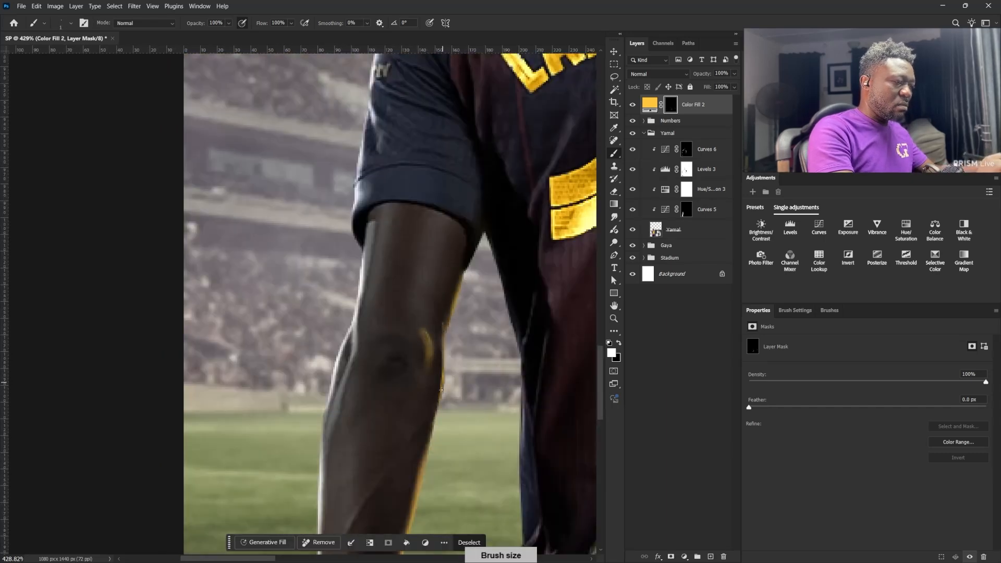
mouse_move(501, 208)
mouse_down()
mouse_move(469, 219)
mouse_move(449, 391)
mouse_up()
Widen the gold glow on the dark-shirted player's inner upper arm and elbow using a larger white brush on the mask
key(bracketright)
key(bracketright)
key(bracketright)
key(bracketright)
key(bracketright)
key(bracketright)
drag(518, 298, 436, 429)
drag(390, 374, 419, 371)
key(bracketleft)
key(bracketleft)
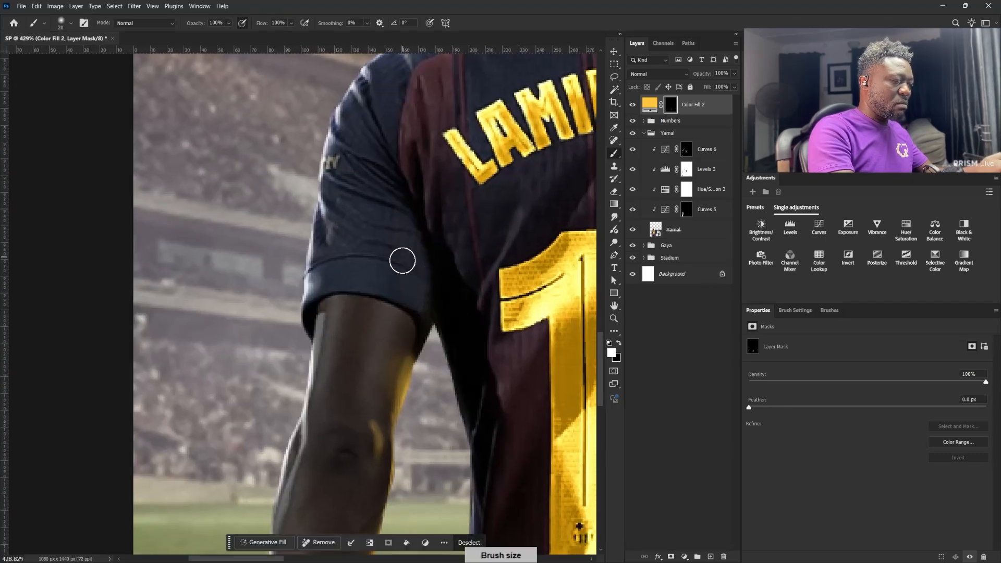
Redo the gold glow on the inner hem of the dark shirt's sleeve and trim it with a 15 px black brush on the mask
key(ctrl+z)
key(bracketleft)
key(bracketleft)
key(bracketleft)
key(bracketleft)
key(bracketleft)
drag(414, 284, 423, 348)
key(x)
drag(430, 336, 418, 288)
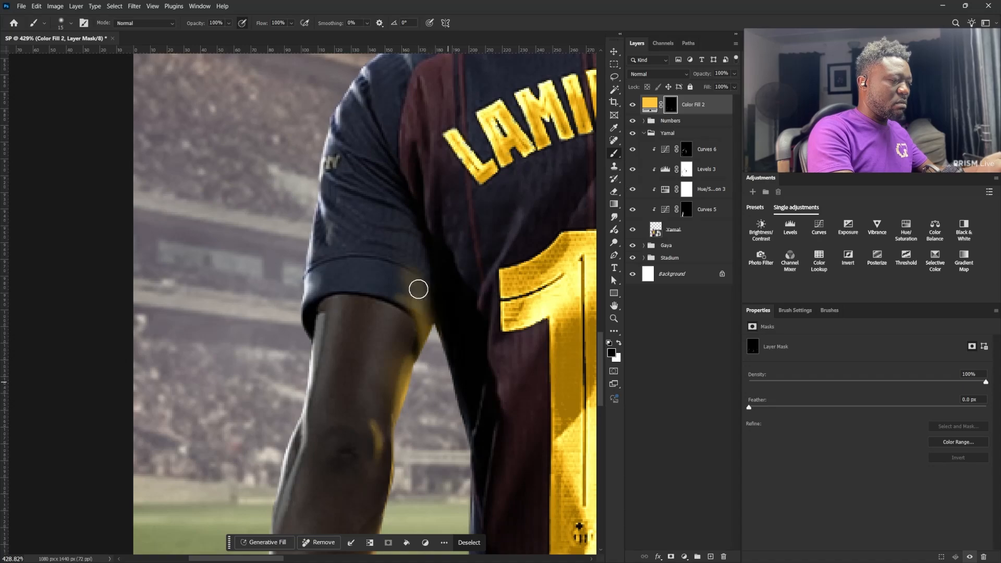
Paint a soft gold glow on the dark-shirted player's neck, on the side facing the other player, with a 30 px white brush
scroll(417, 288, down, 10)
scroll(480, 286, up, 10)
key(])
key(])
key(])
key(x)
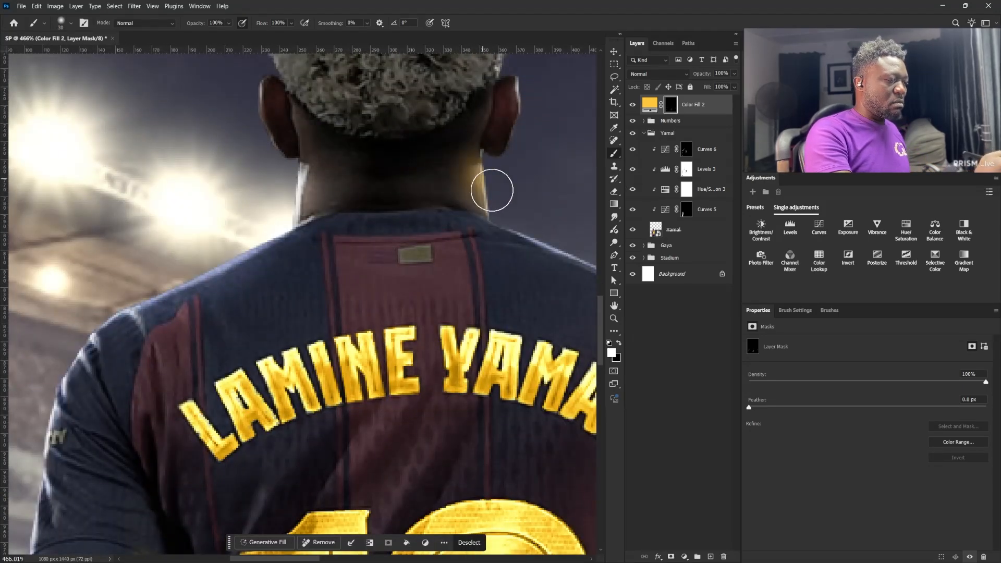
scroll(431, 373, down, 10)
scroll(431, 373, up, 8)
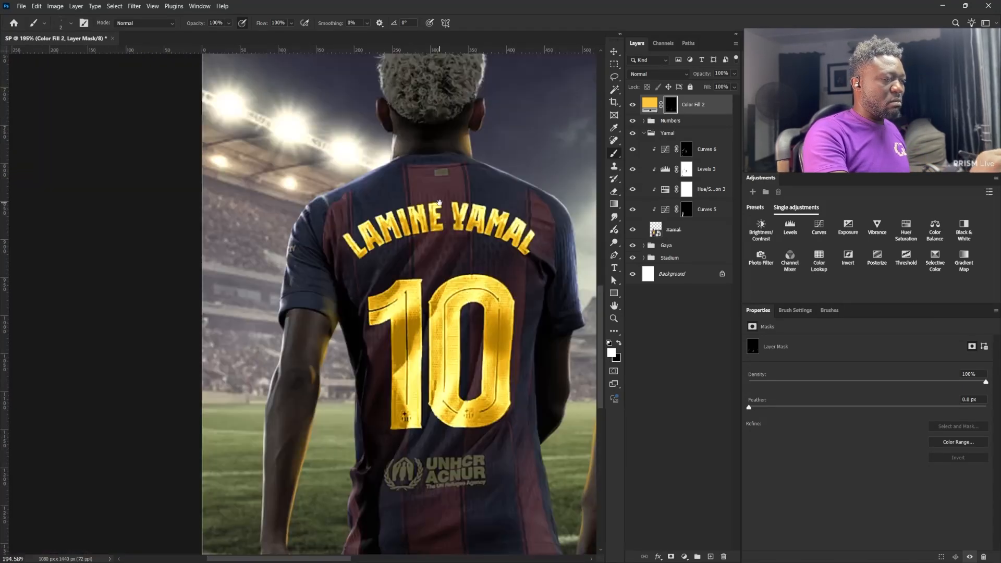
drag(431, 372, 282, 209)
scroll(478, 302, down, 8)
drag(477, 302, 360, 348)
key(v)
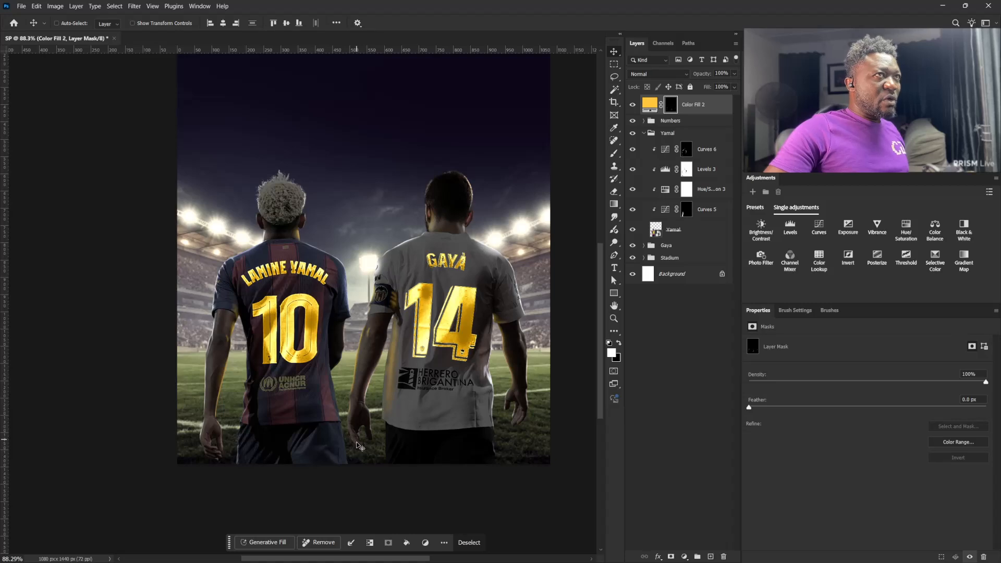
scroll(410, 392, up, 5)
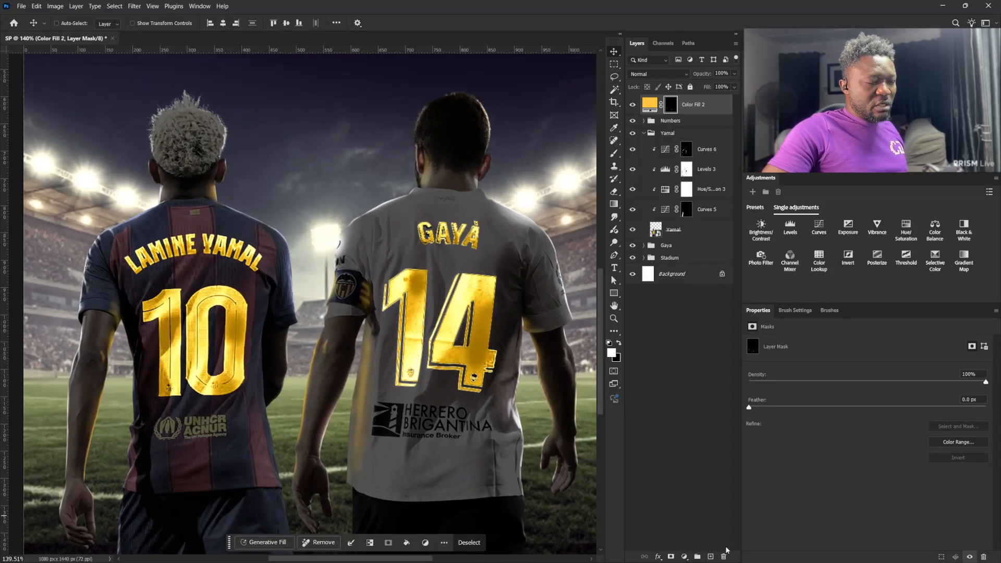
Create a new empty layer above Color Fill 2 and name it Glow
click(711, 556)
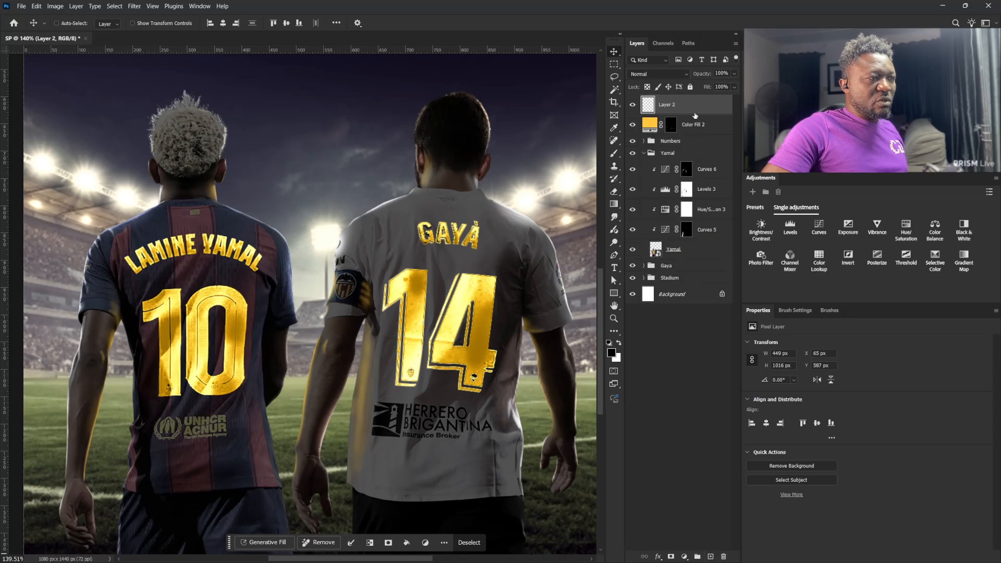
text(Glow)
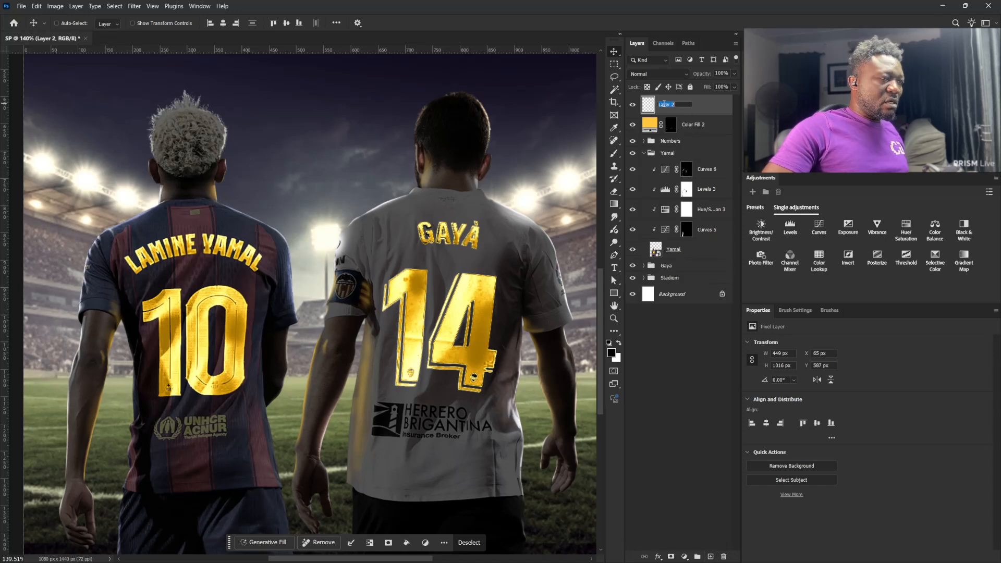
key(Return)
Set up a soft round brush at 70 px with 0% hardness and sample the gold of the number 14 as its colour
key(b)
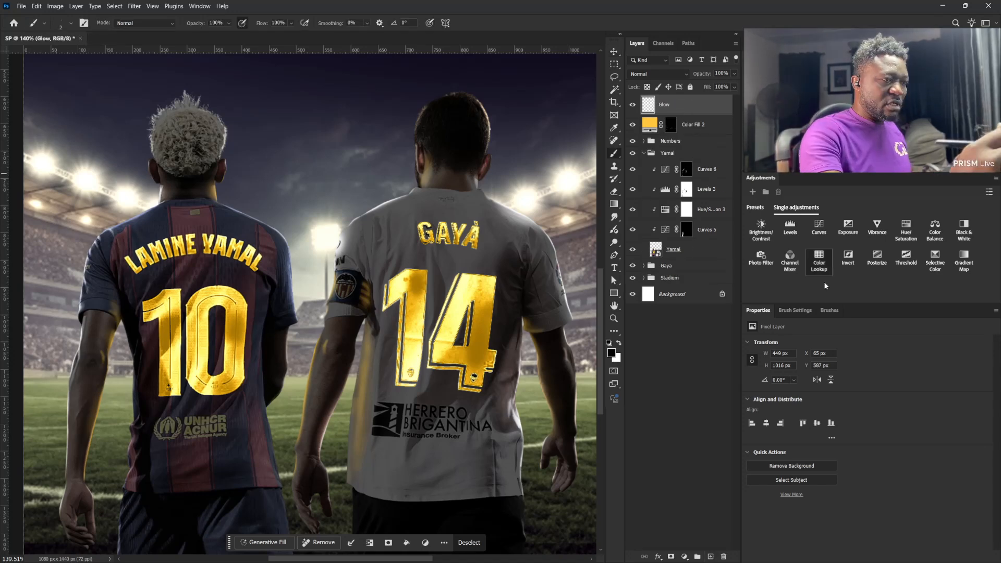
click(795, 310)
click(820, 331)
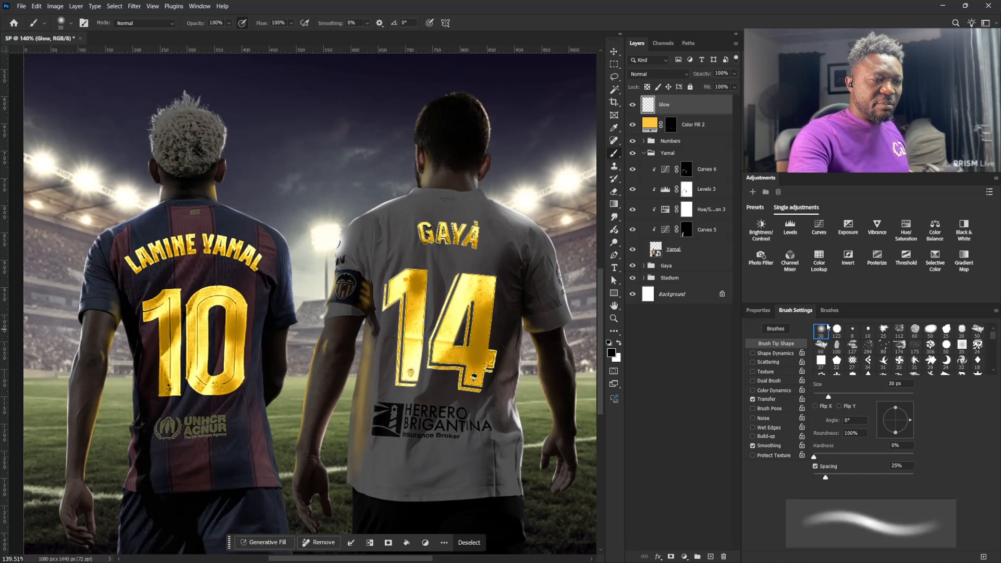
key(bracketright)
key(bracketright)
key(bracketright)
key(bracketright)
key(bracketright)
key(bracketright)
key(bracketright)
key(bracketright)
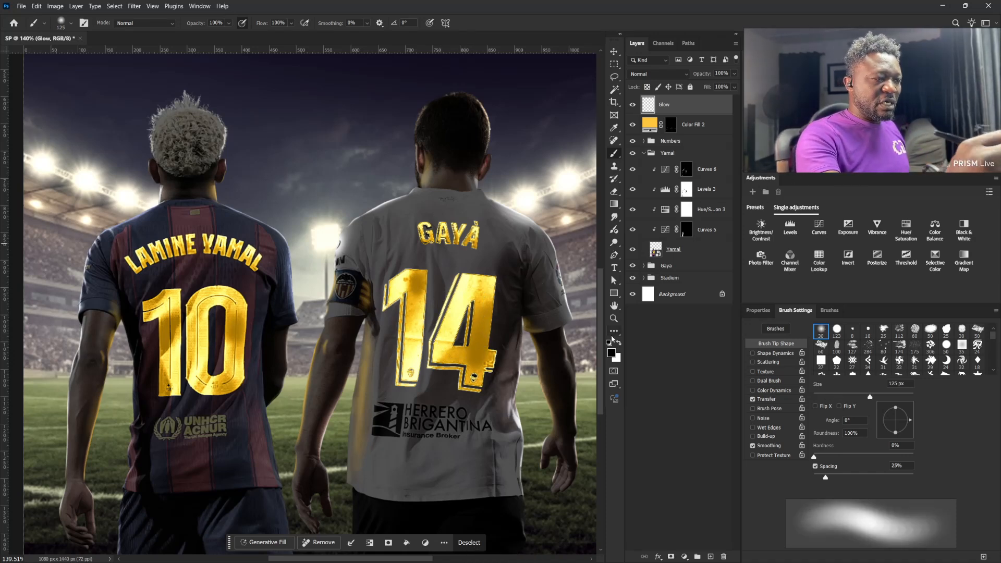
alt+click(479, 298)
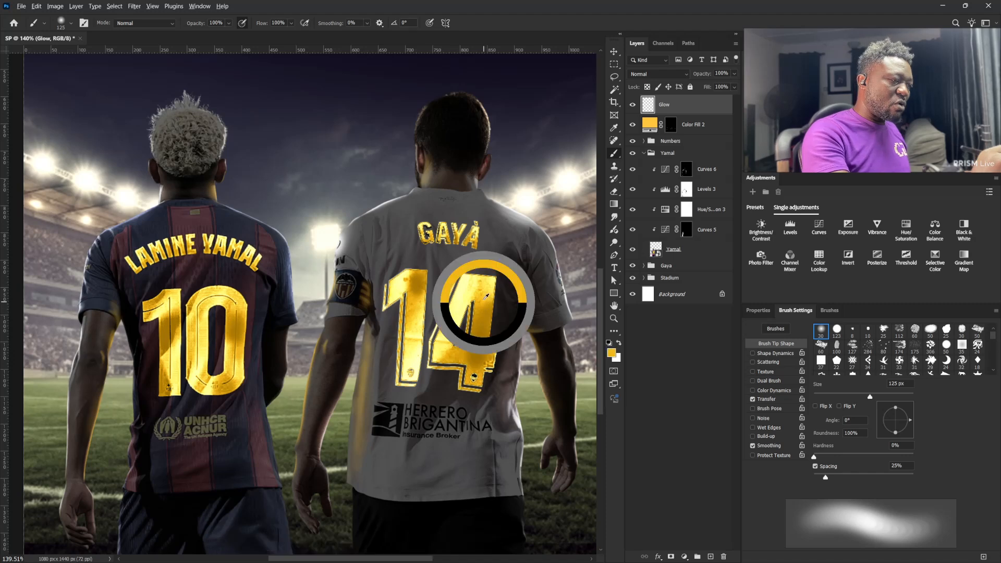
key(bracketleft)
key(bracketleft)
key(bracketleft)
key(bracketleft)
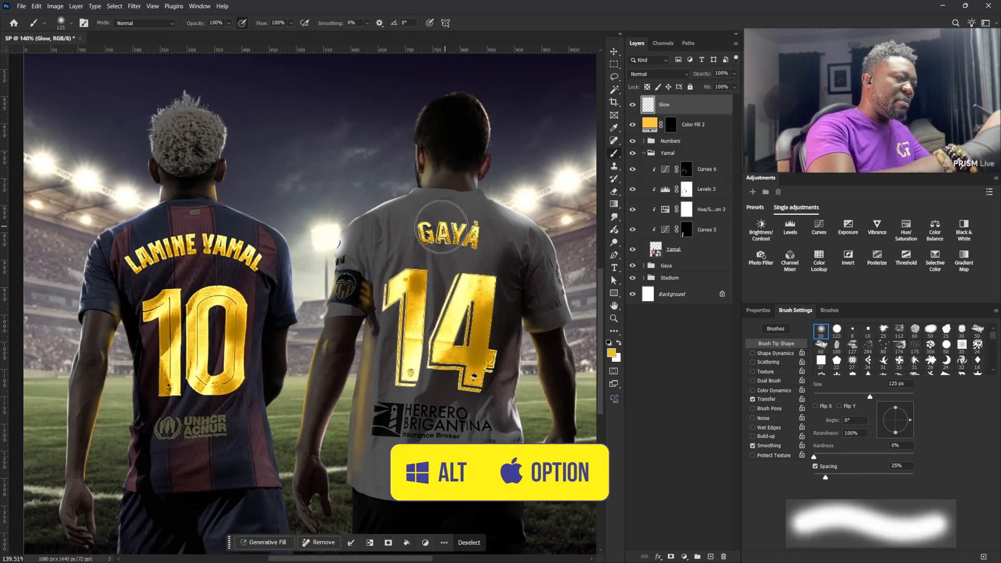
Clear the active selection and paint a soft gold glow over the name GAYÀ on the Glow layer
key(ctrl+h)
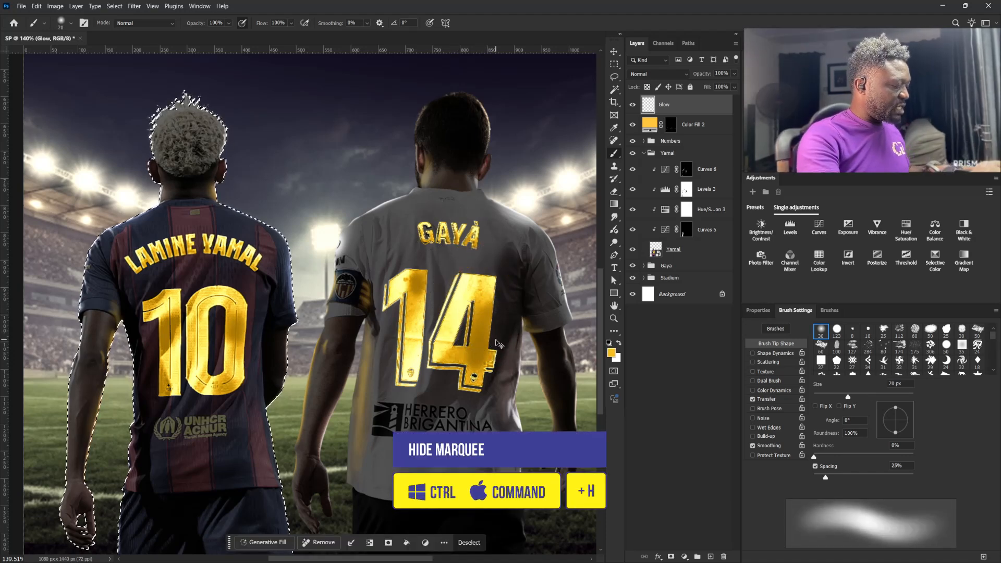
key(ctrl+d)
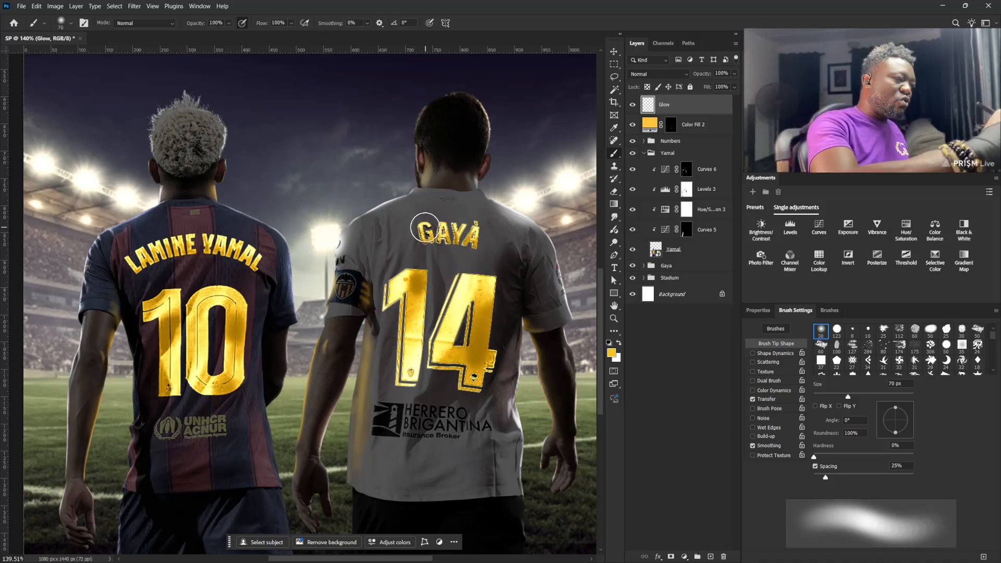
drag(448, 233, 479, 240)
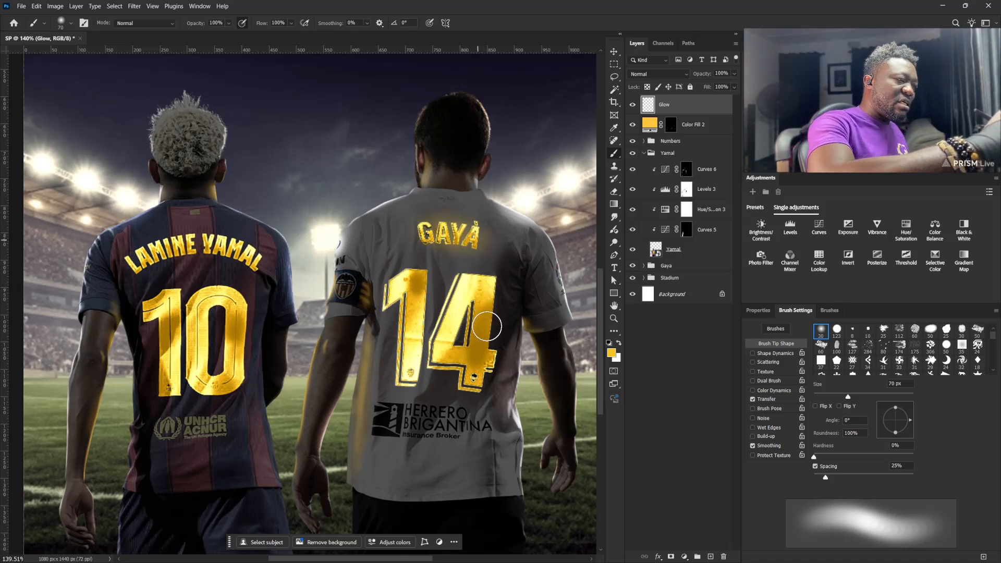
Paint a soft gold glow over the number 14 with a 90 px brush
key(bracketright)
key(bracketright)
drag(481, 284, 473, 387)
drag(406, 364, 419, 279)
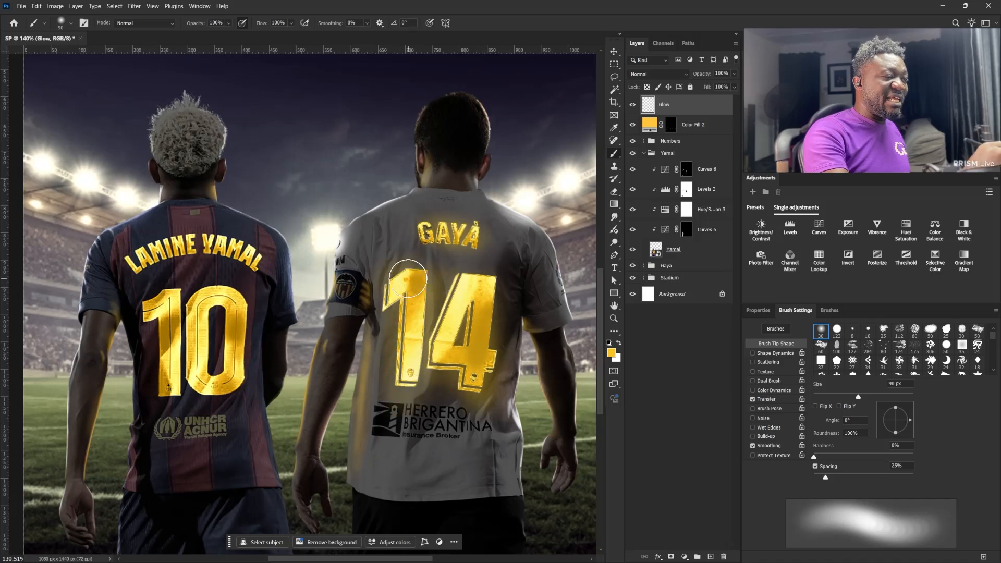
drag(467, 384, 496, 318)
Paint the same soft gold glow over the number 10 and the name LAMINE YAMAL
drag(294, 281, 378, 276)
mouse_move(304, 227)
mouse_down()
mouse_move(277, 309)
mouse_move(341, 229)
mouse_up()
mouse_move(358, 187)
mouse_down()
mouse_move(234, 193)
mouse_move(368, 185)
mouse_up()
key(ctrl+0)
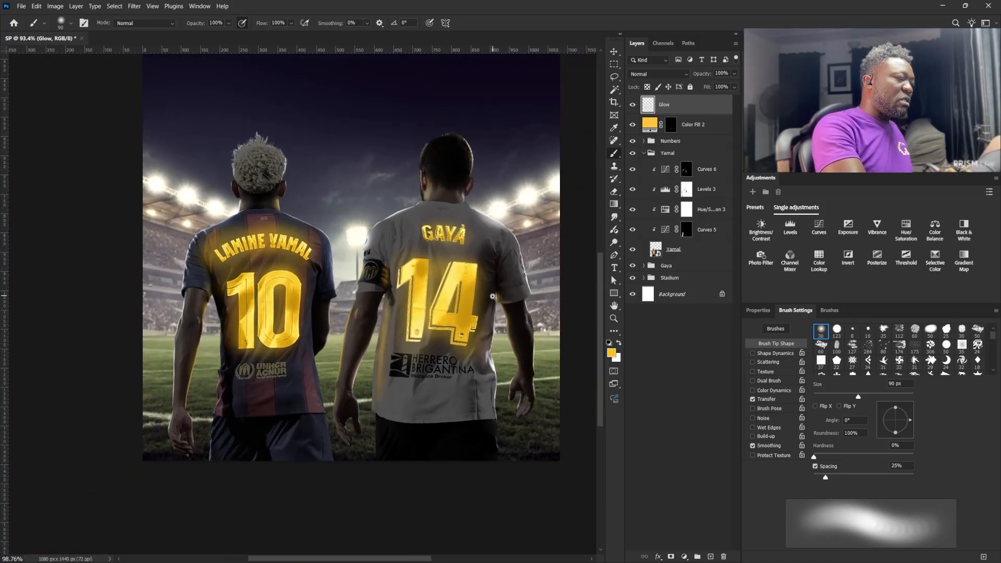
Set the Glow layer's blending mode to Screen
click(654, 60)
click(653, 61)
click(656, 74)
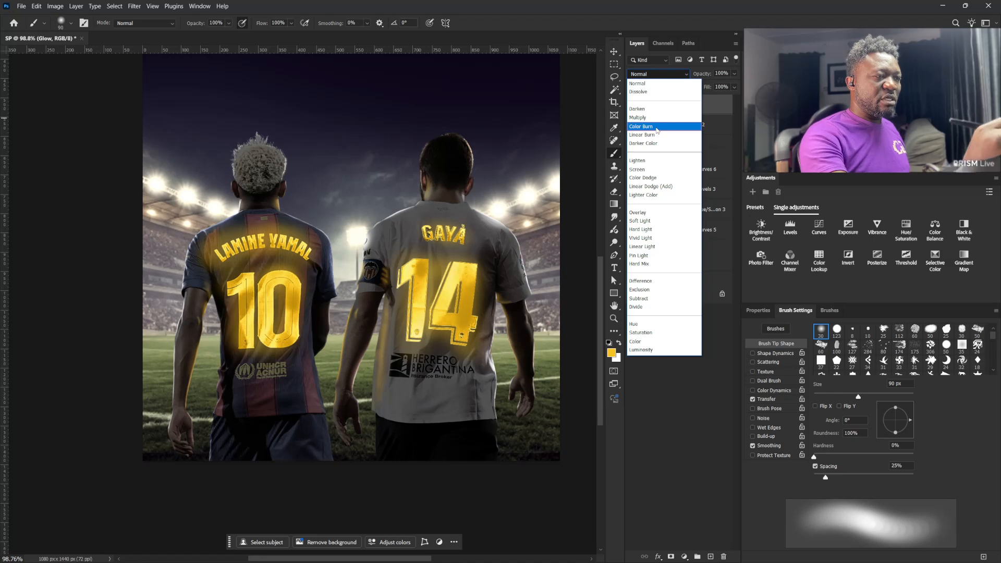
click(637, 169)
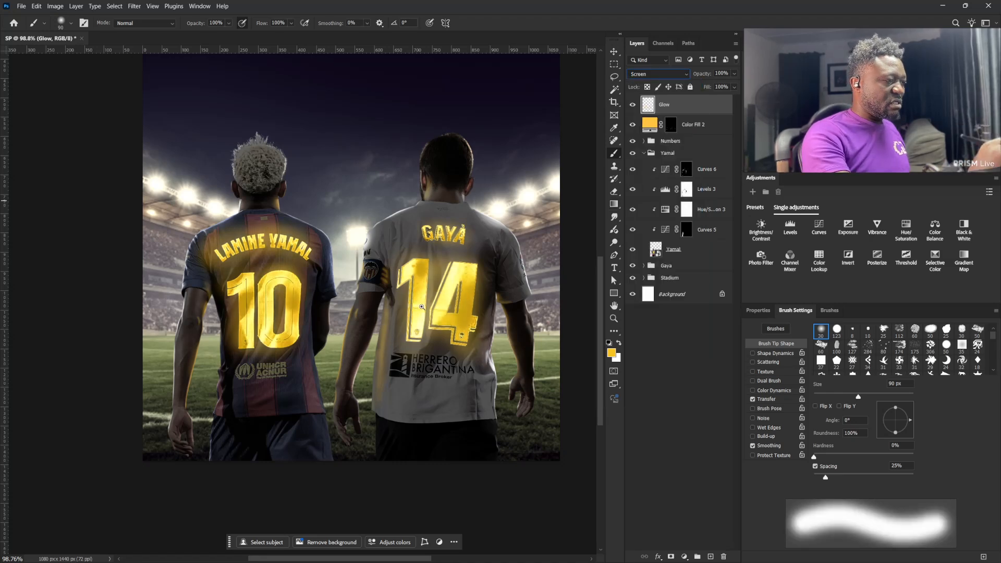
scroll(428, 306, up, 2)
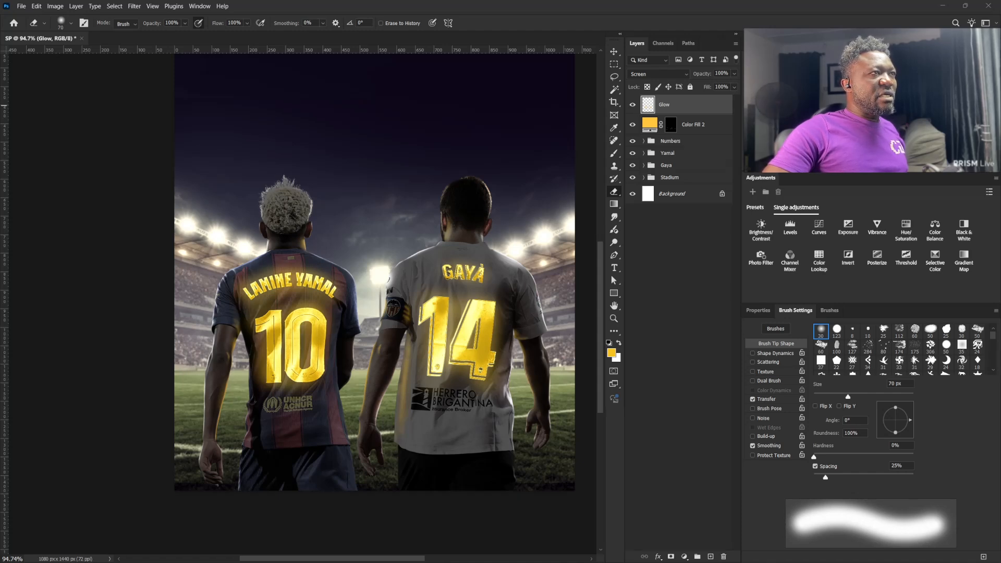
Place the glow-light-effect particle image, scaled to 28.20% and rotated about 89°, over the edge of the digit 1 in 14
click(437, 334)
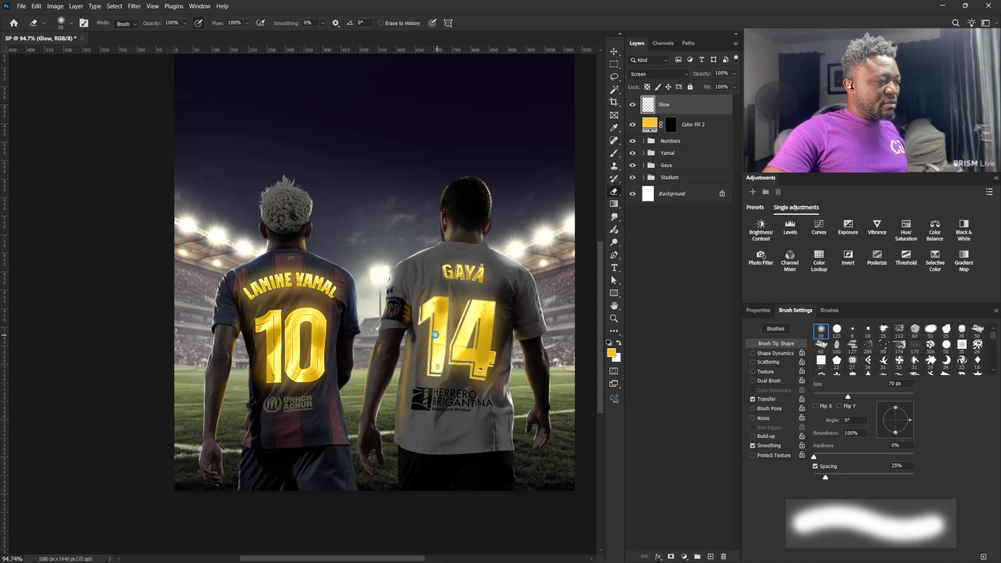
drag(458, 252, 491, 279)
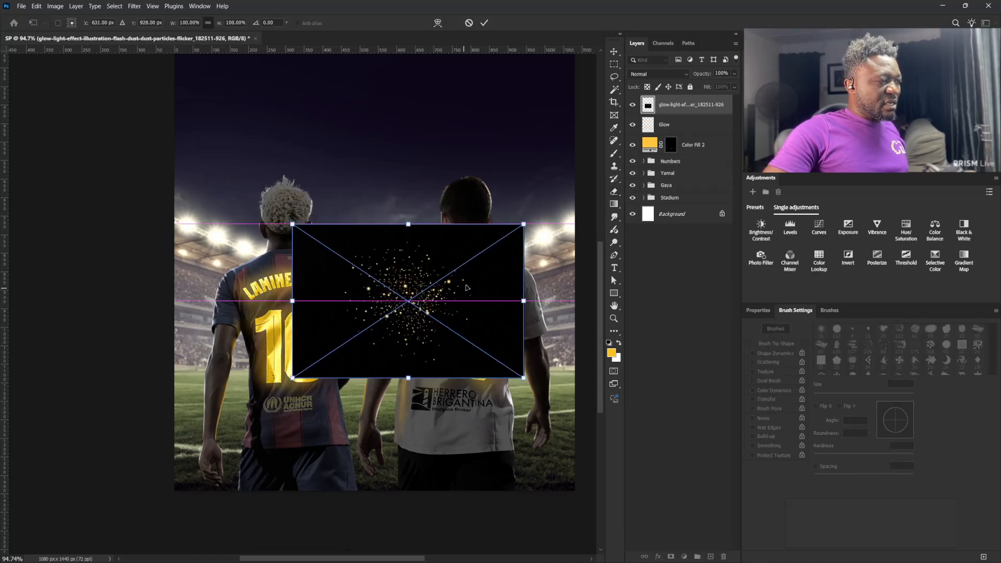
drag(525, 224, 449, 324)
drag(488, 231, 470, 243)
drag(484, 249, 465, 382)
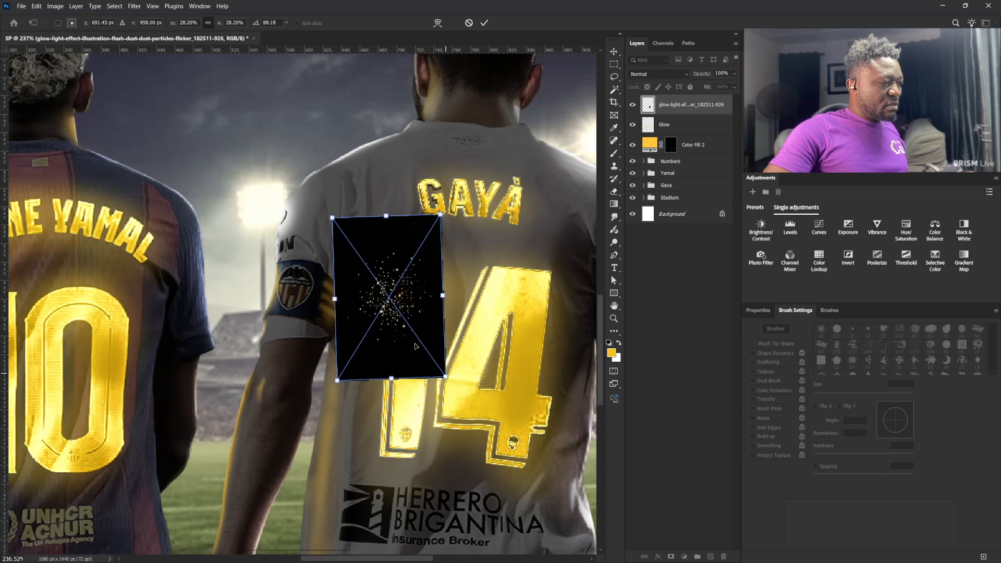
key(Return)
Set the particle image layer's blending mode to Screen
key(e)
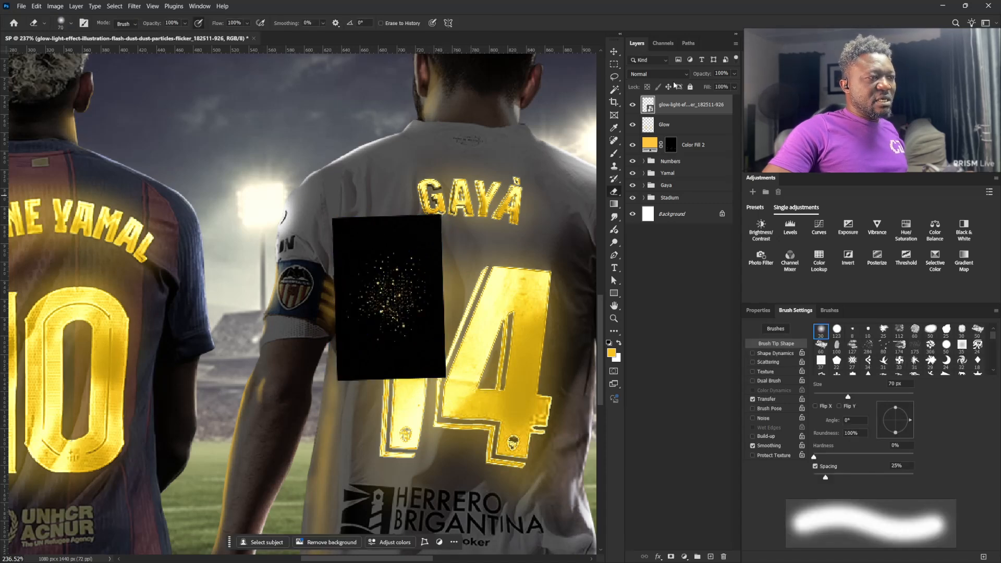
click(645, 75)
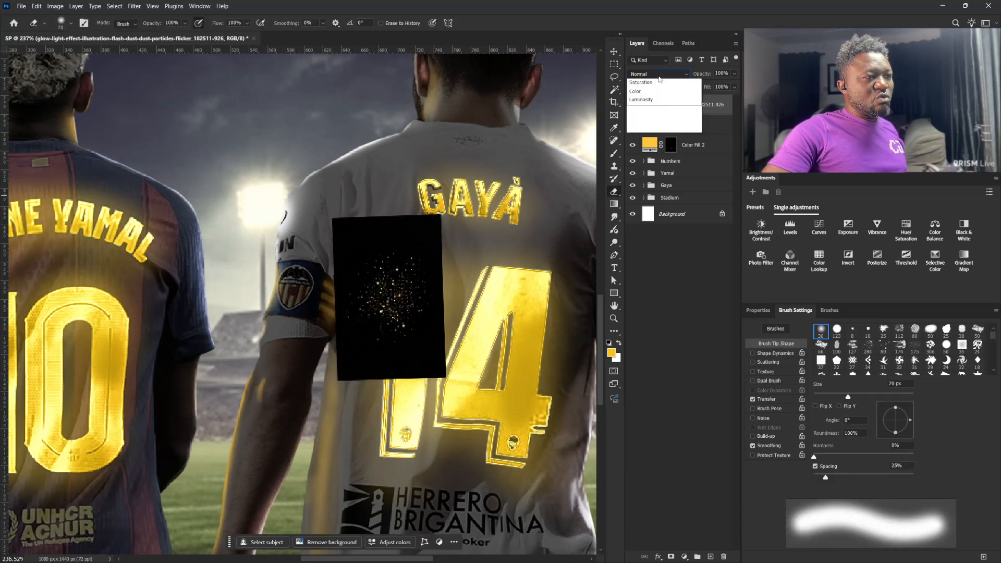
click(637, 169)
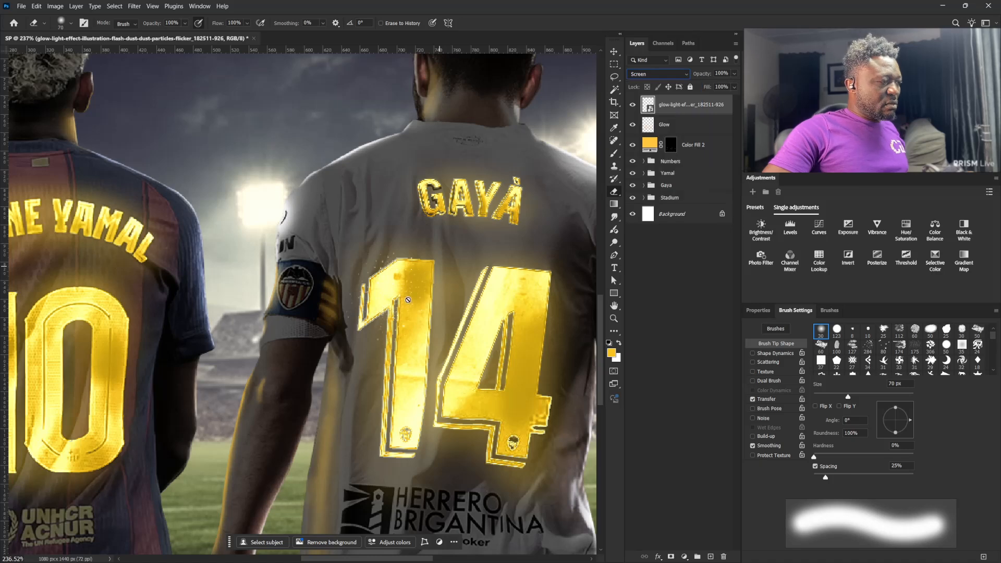
click(419, 292)
key(Escape)
Move the particles to the edge of the digit 1 in 14 and spread five duplicates of the layer around that digit
key(v)
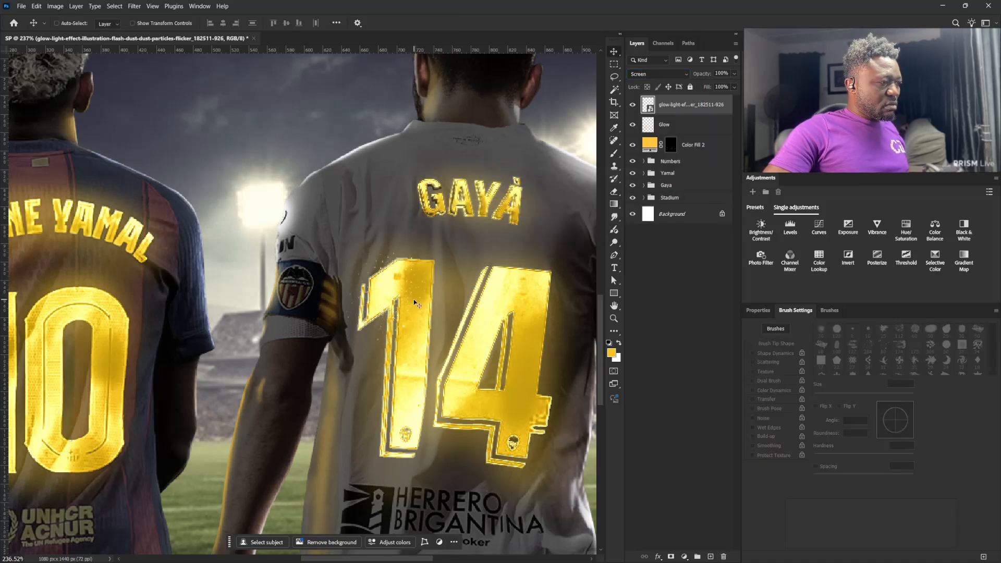
drag(411, 308, 386, 319)
key(ctrl+j)
key(ctrl+j)
key(ctrl+j)
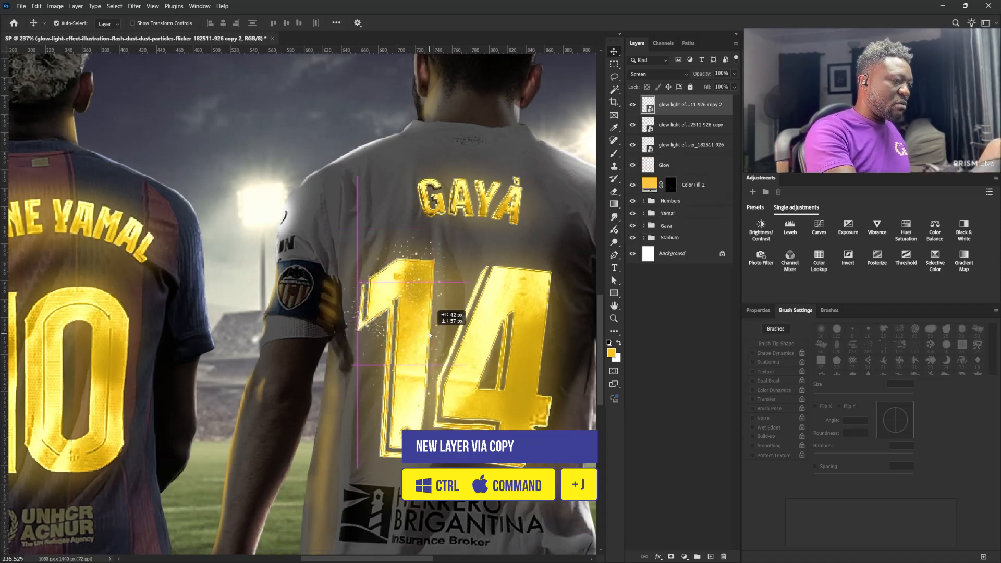
key(ctrl+j)
key(ctrl+j)
Duplicate the six particle layers together, rotate the copies about 27°, and move them onto the digit 4
shift+click(693, 203)
key(ctrl+j)
key(ctrl+t)
drag(458, 245, 503, 286)
drag(419, 333, 513, 316)
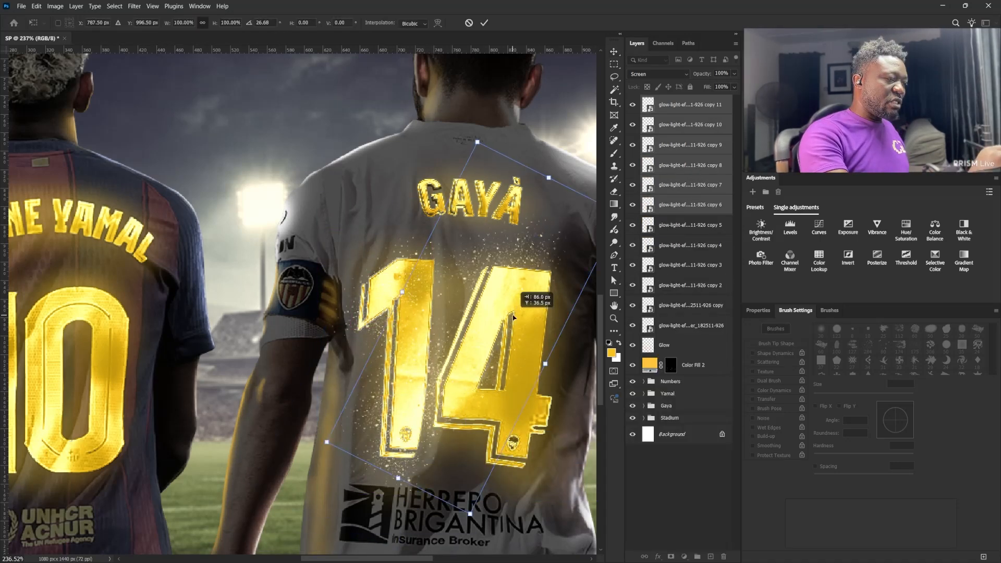
key(Return)
Add more duplicates of the particle layer around the lower part of the digit 4
key(ctrl+j)
key(ctrl+j)
key(ctrl+j)
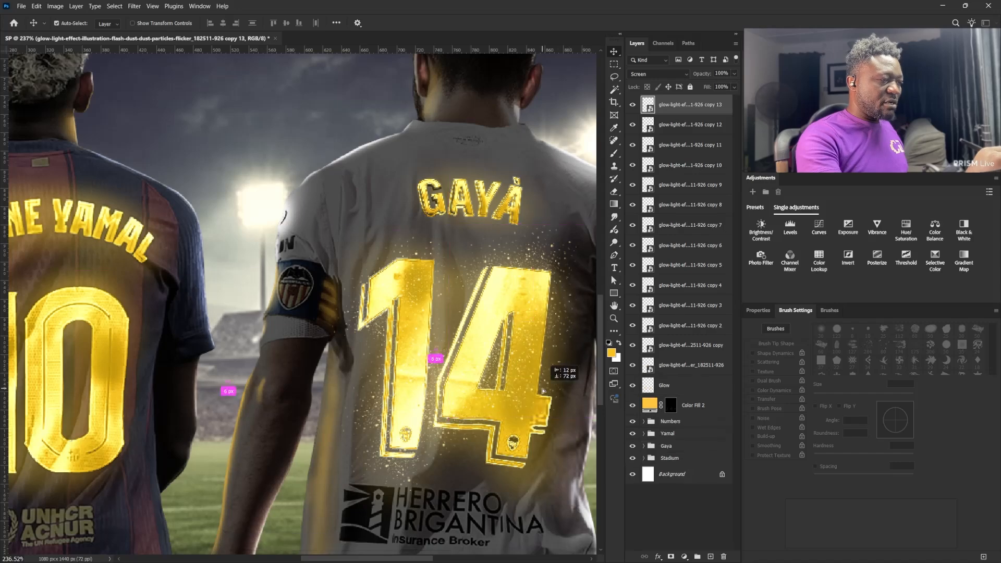
Duplicate the particle layer repeatedly and spread the copies around the 0 of the number 10 on the Barcelona shirt
scroll(531, 441, down, 5)
key(ctrl+j)
key(ctrl+j)
drag(531, 441, 329, 392)
scroll(222, 379, up, 8)
key(ctrl+j)
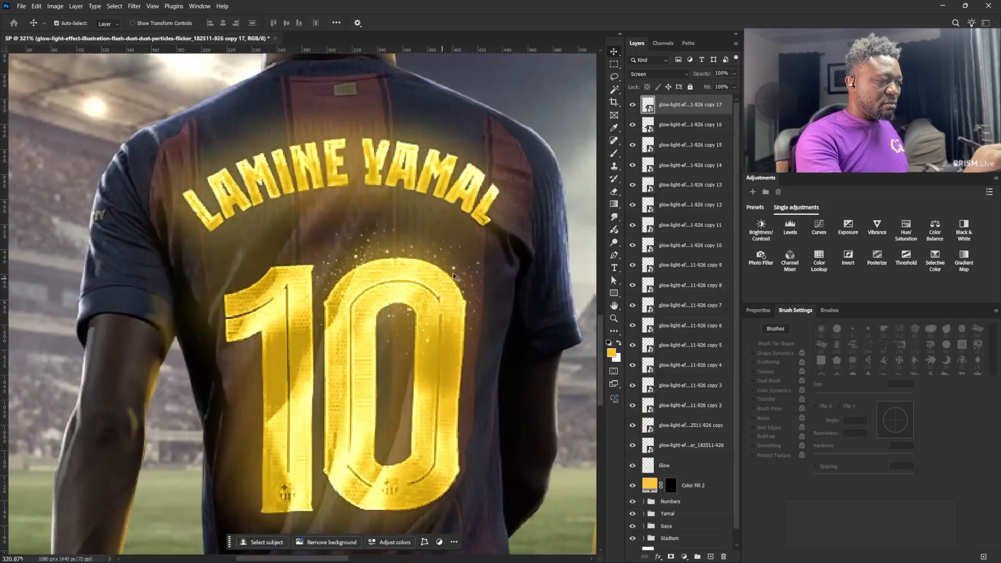
key(ctrl+j)
key(ctrl+j)
drag(464, 365, 451, 437)
key(ctrl+j)
key(ctrl+j)
drag(437, 481, 384, 476)
key(ctrl+j)
key(ctrl+j)
drag(365, 443, 344, 338)
key(ctrl+j)
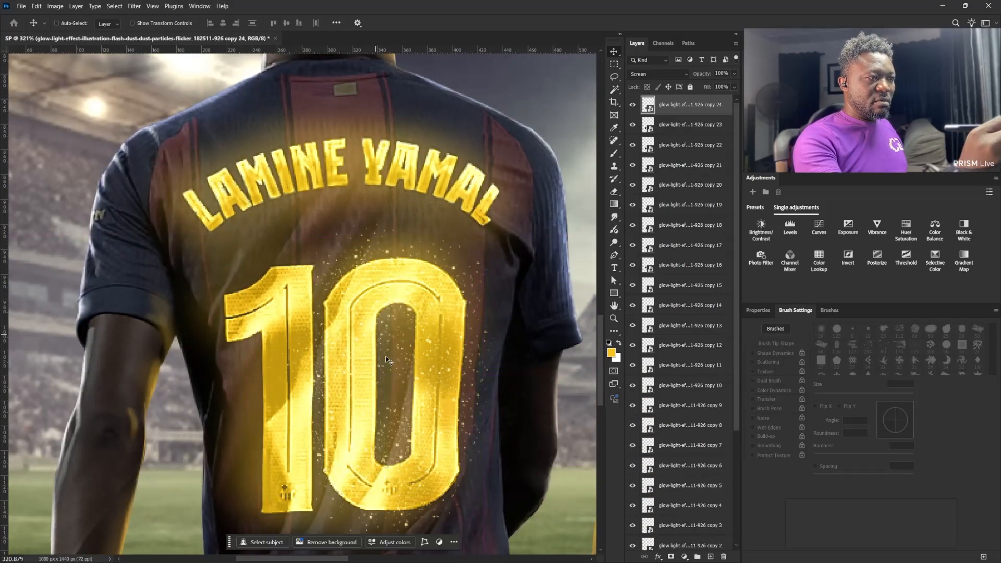
Add further particle duplicates along the digit 1 of the number 10, down to its base
key(ctrl+j)
key(ctrl+j)
key(ctrl+j)
drag(258, 324, 298, 478)
scroll(480, 355, down, 7)
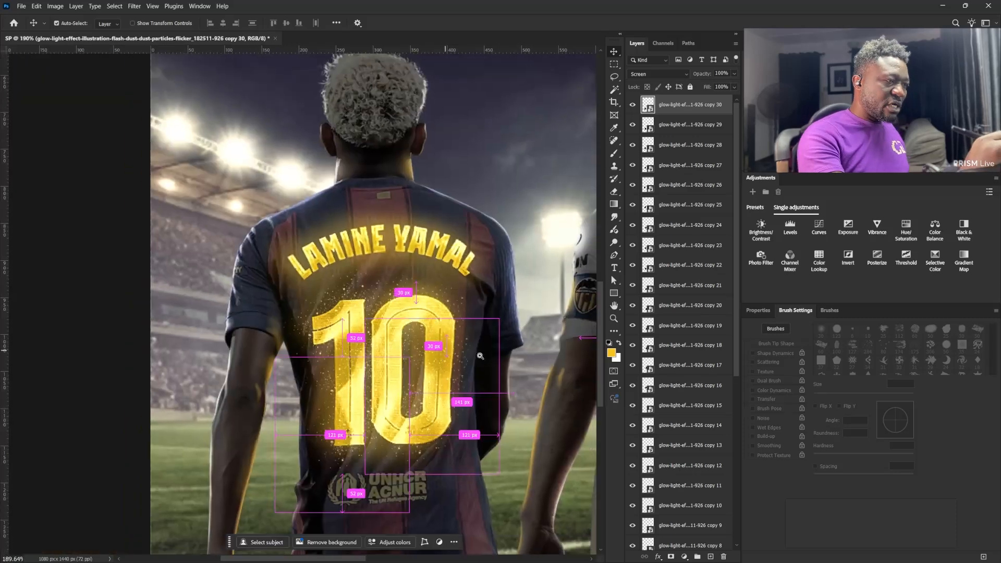
Group all the particle layers together and name the group Dust
drag(548, 274, 404, 273)
drag(735, 174, 726, 349)
click(695, 436)
shift+click(699, 432)
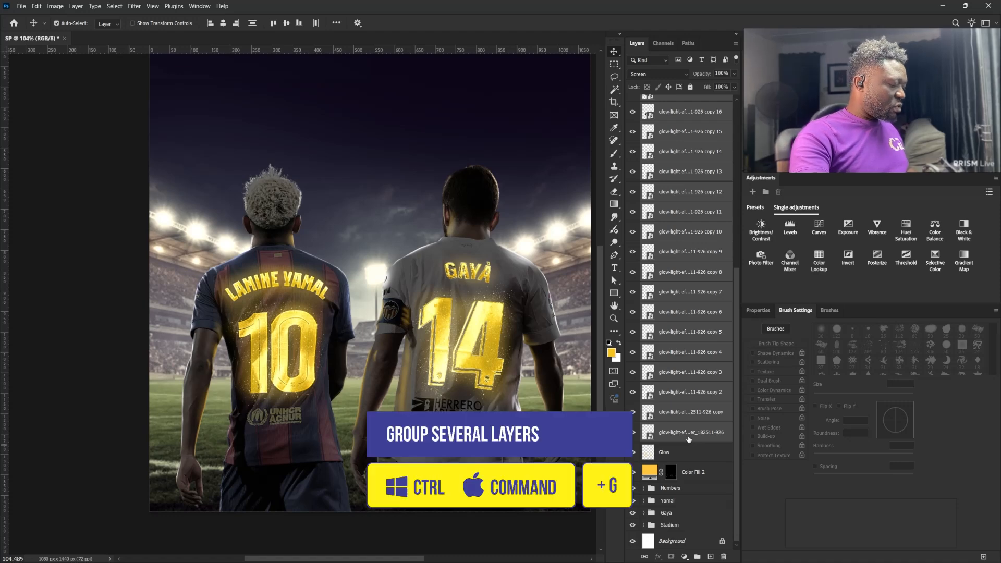
key(ctrl+g)
double_click(669, 101)
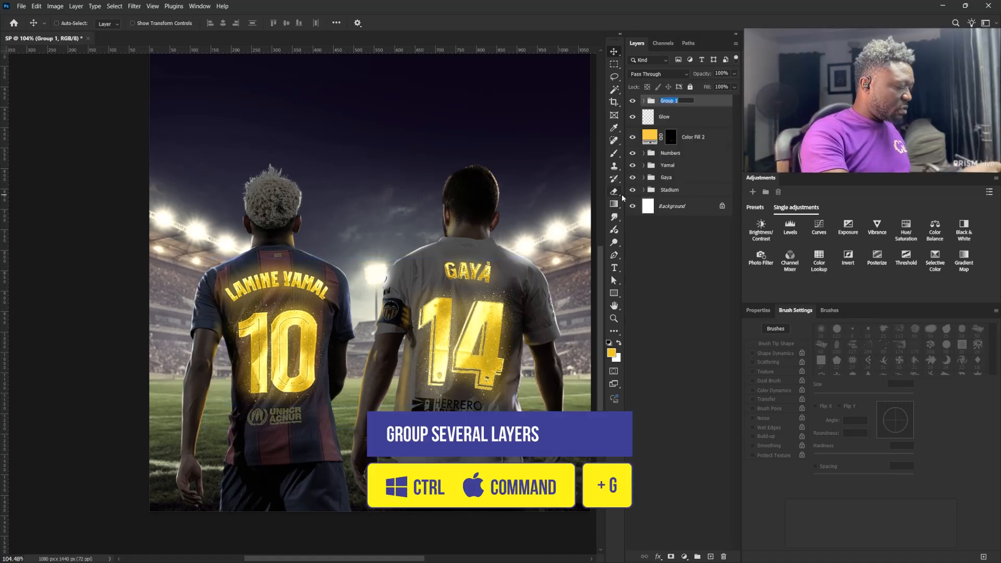
text(Dust)
key(Return)
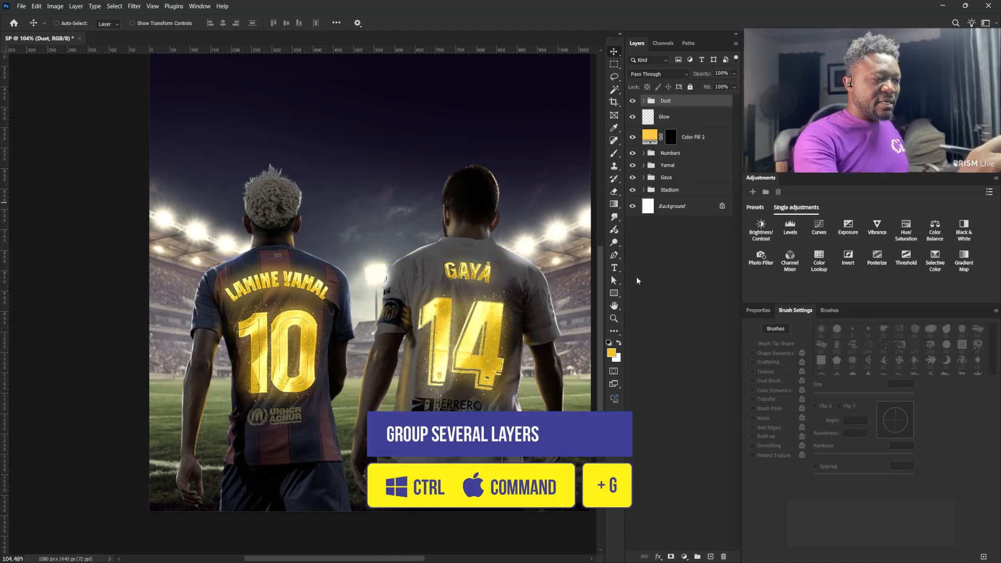
Create a new layer named light_FX above the Dust group, in Color Dodge mode and filled with its neutral color
alt+click(711, 557)
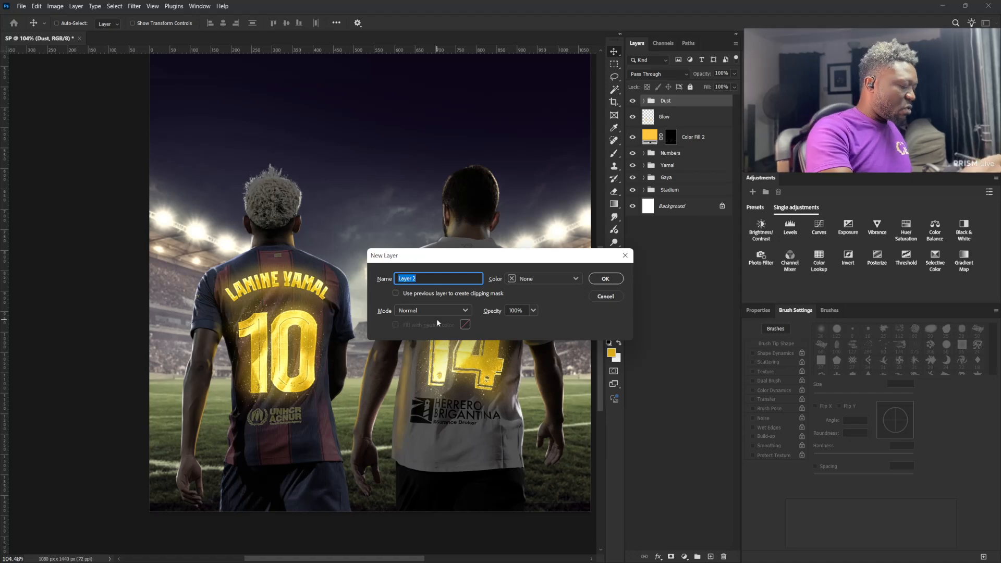
text(l)
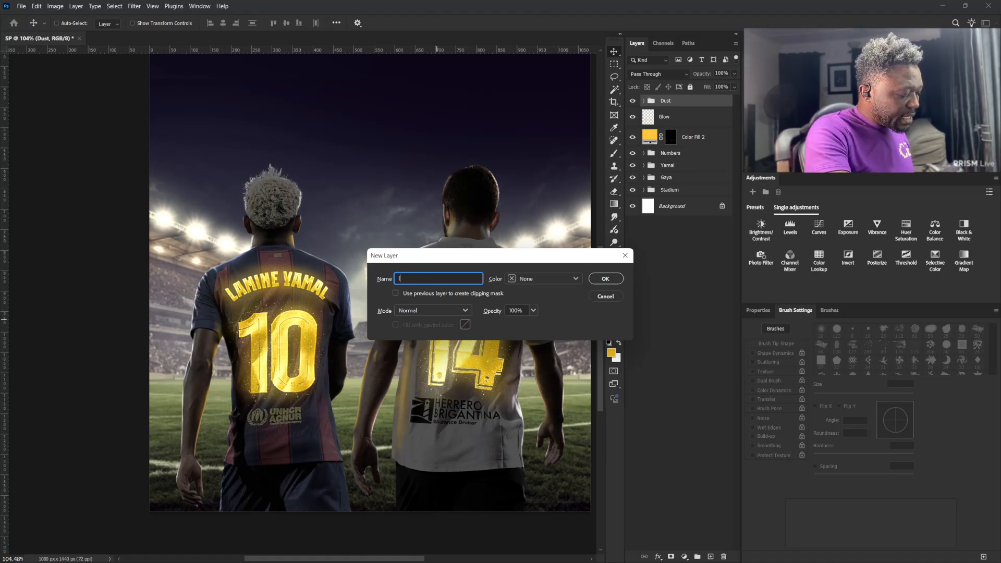
text(ight_FX)
click(433, 310)
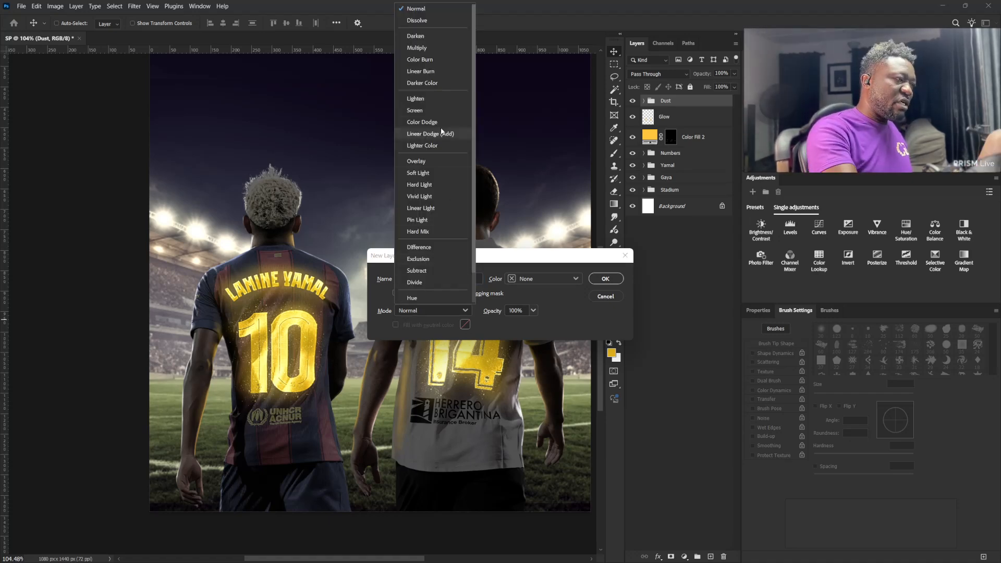
click(443, 123)
click(416, 325)
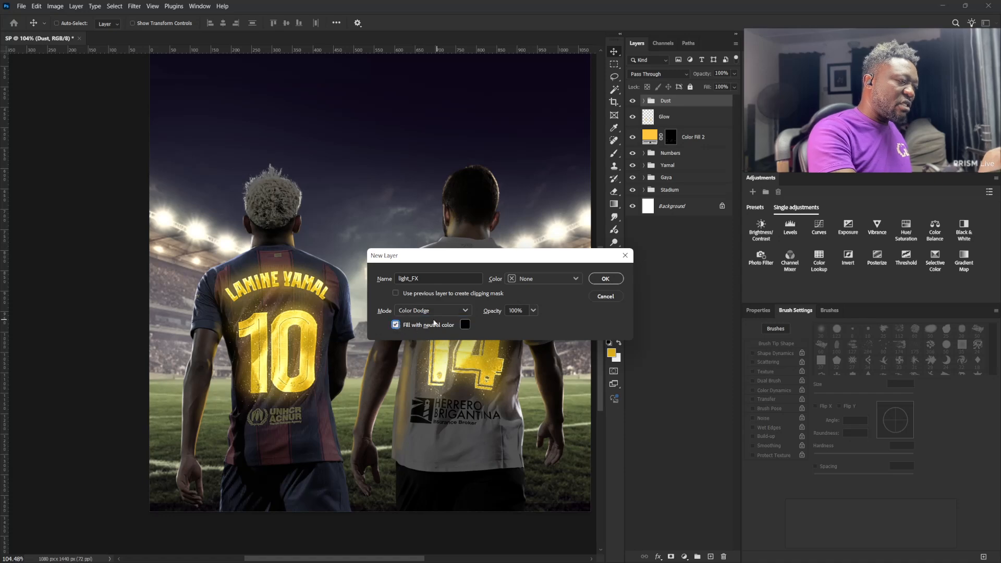
click(611, 280)
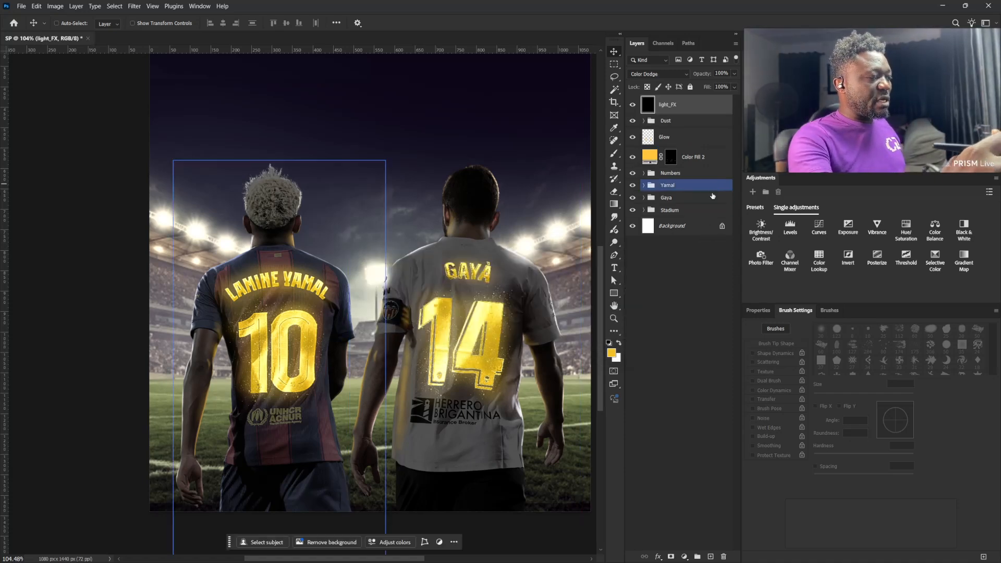
Paint white highlights over the shirt numbers on the light_FX layer with a soft brush, using 20 to 35 px sizes
drag(505, 465, 552, 438)
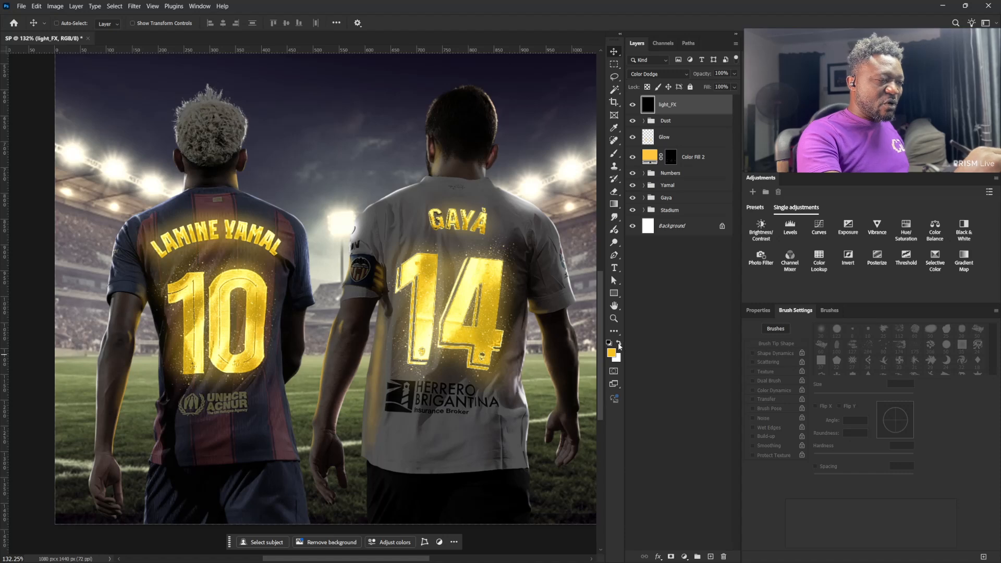
key(b)
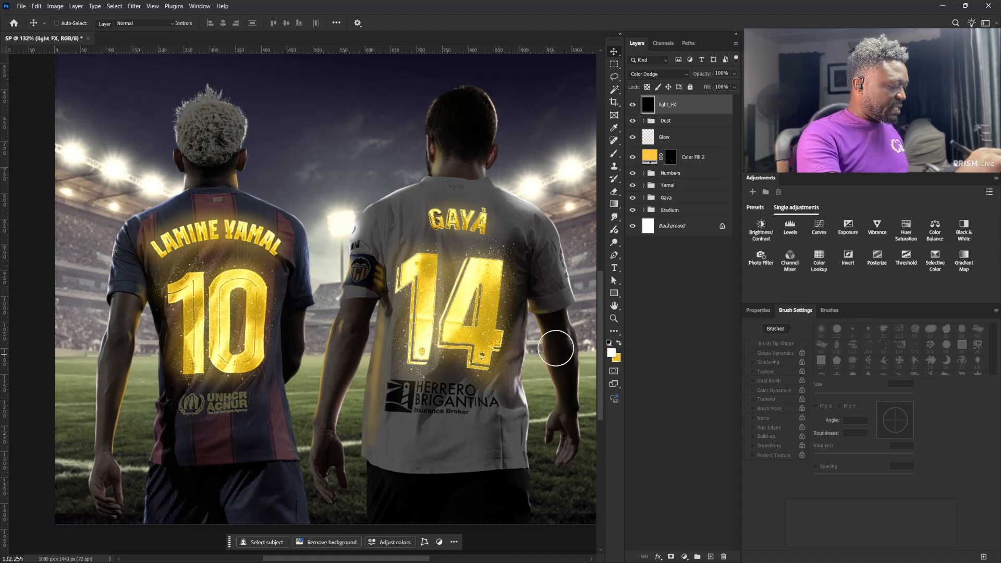
drag(475, 265, 459, 312)
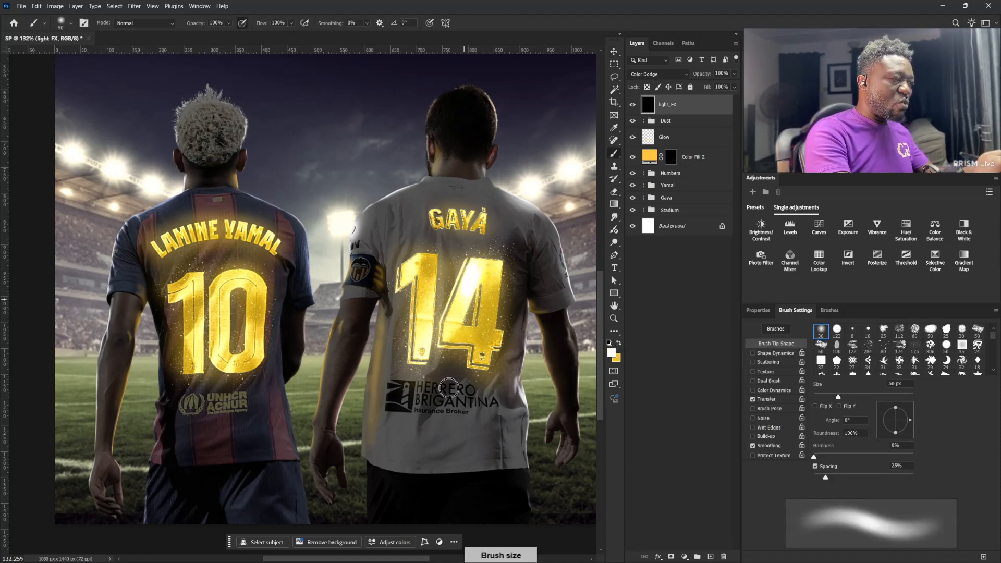
key(bracketleft)
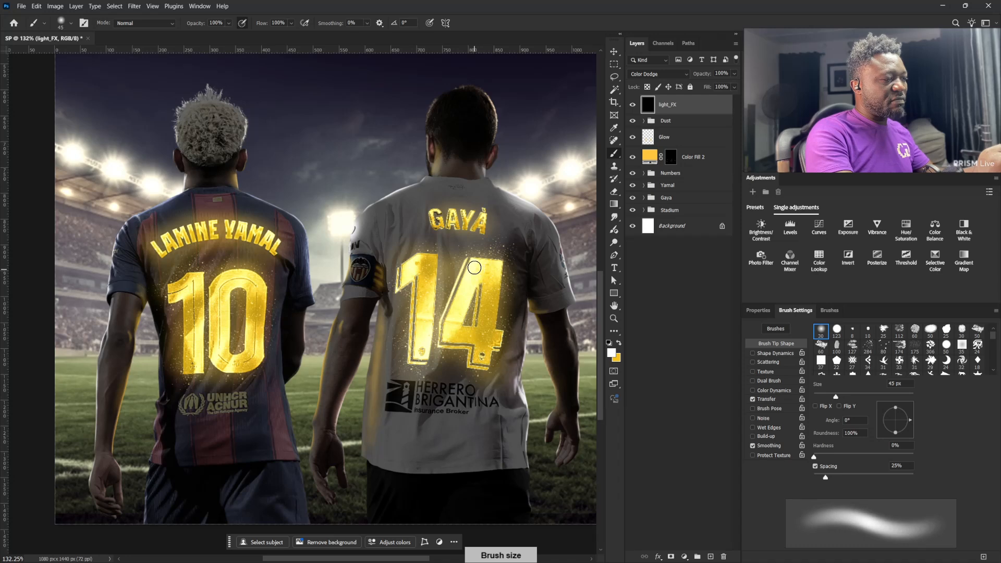
key(bracketleft)
key(bracketleft)
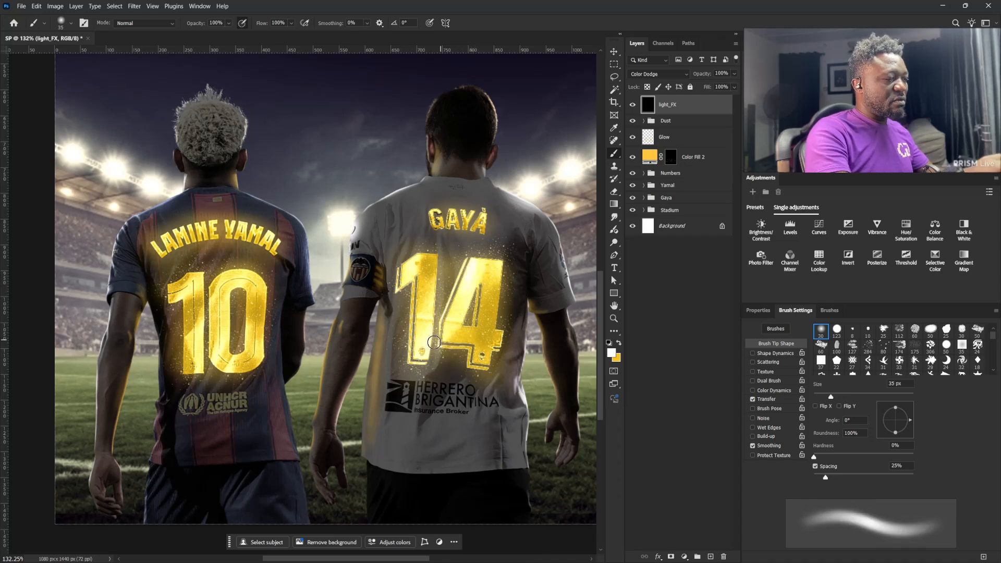
key(bracketleft)
key(bracketleft)
key(bracketleft)
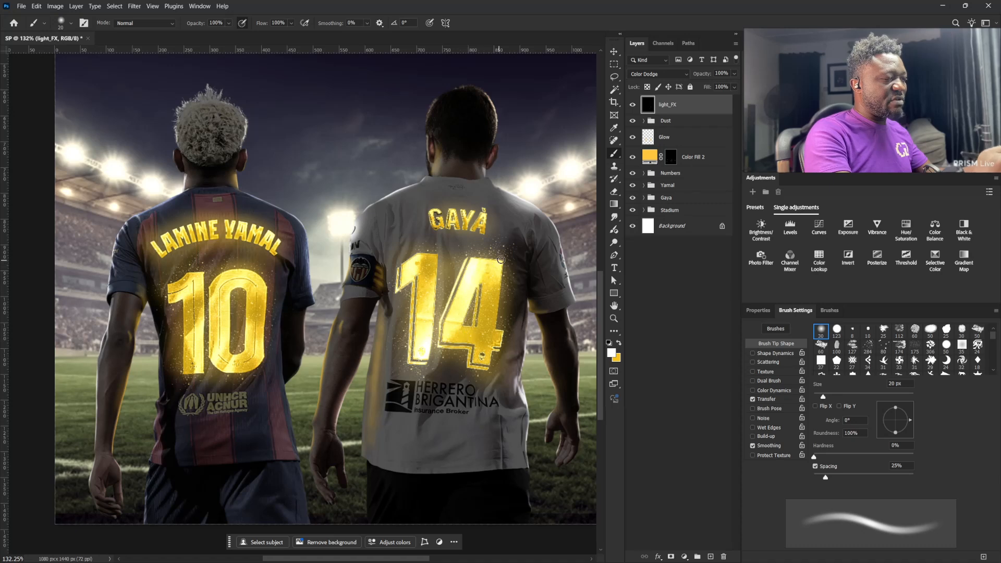
key(bracketright)
key(bracketright)
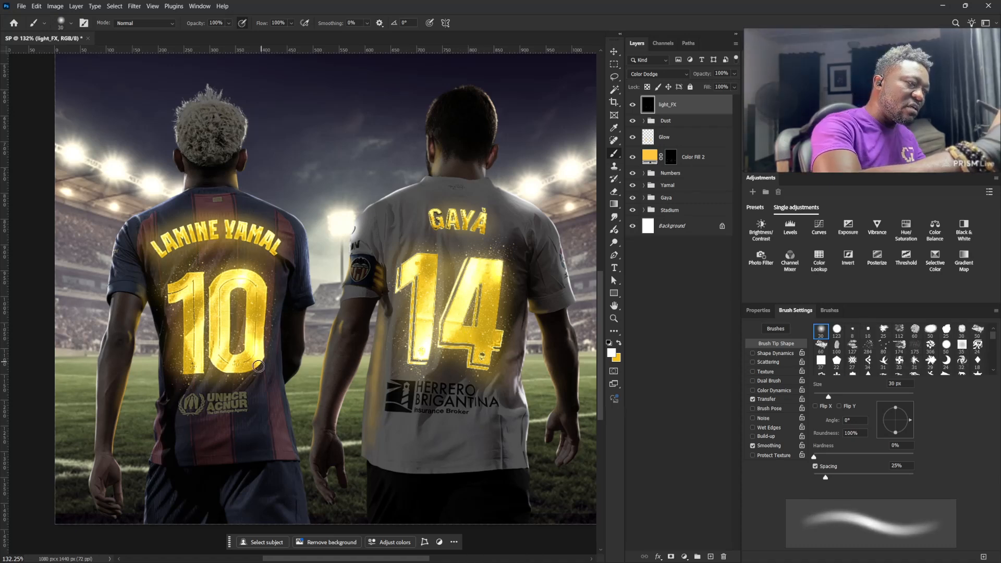
Reduce the brush to 6 px and paint white highlights over the names on both shirts
key(bracketleft)
key(bracketleft)
key(bracketleft)
key(bracketleft)
key(bracketleft)
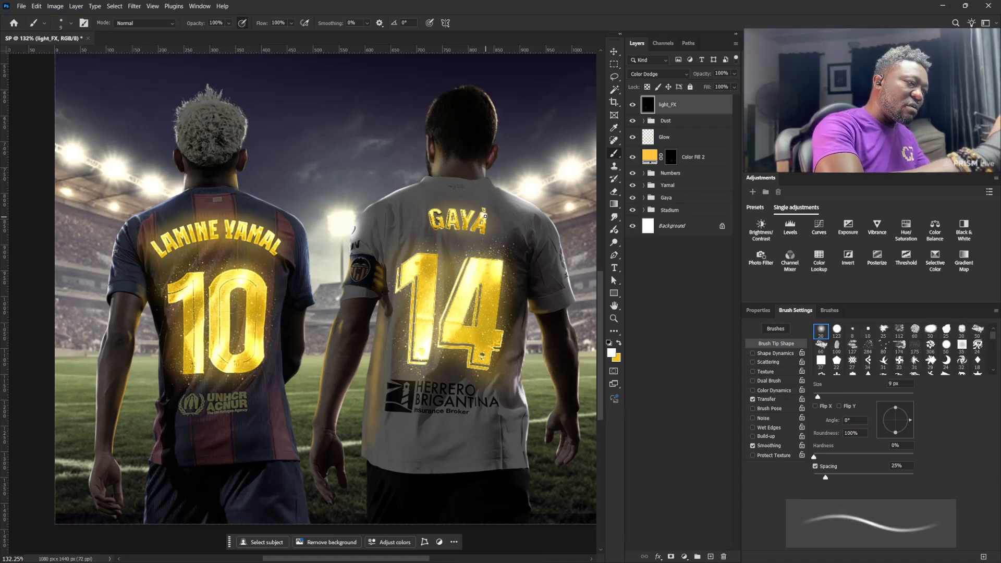
key(bracketleft)
key(bracketleft)
key(bracketleft)
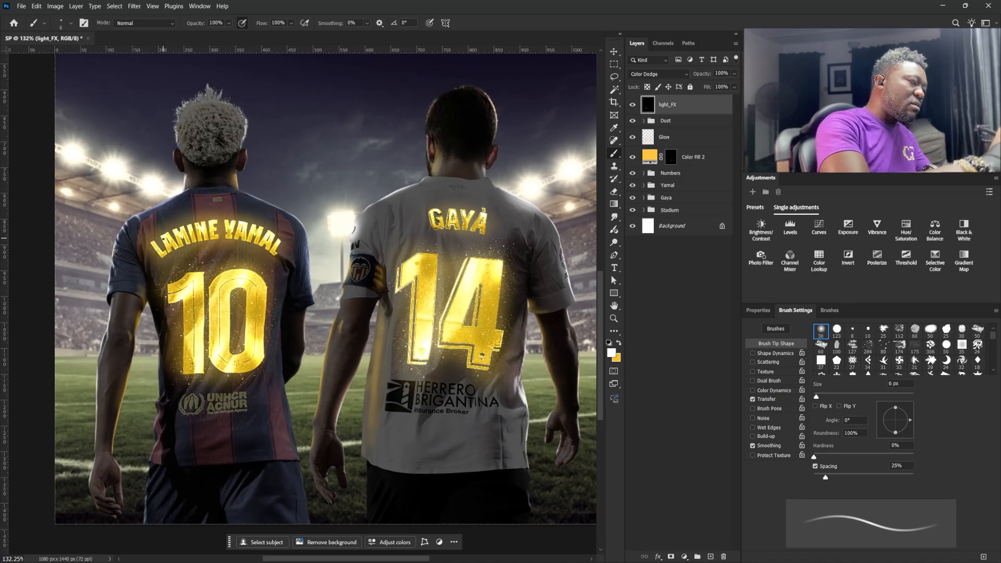
scroll(479, 360, down, 3)
scroll(493, 381, up, 1)
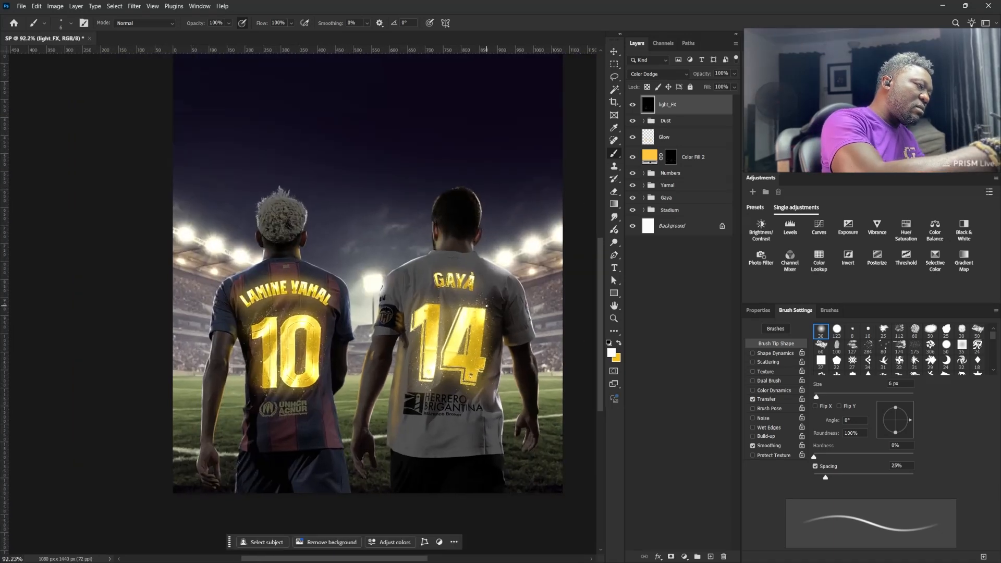
key(v)
scroll(461, 349, down, 1)
scroll(417, 141, up, 1)
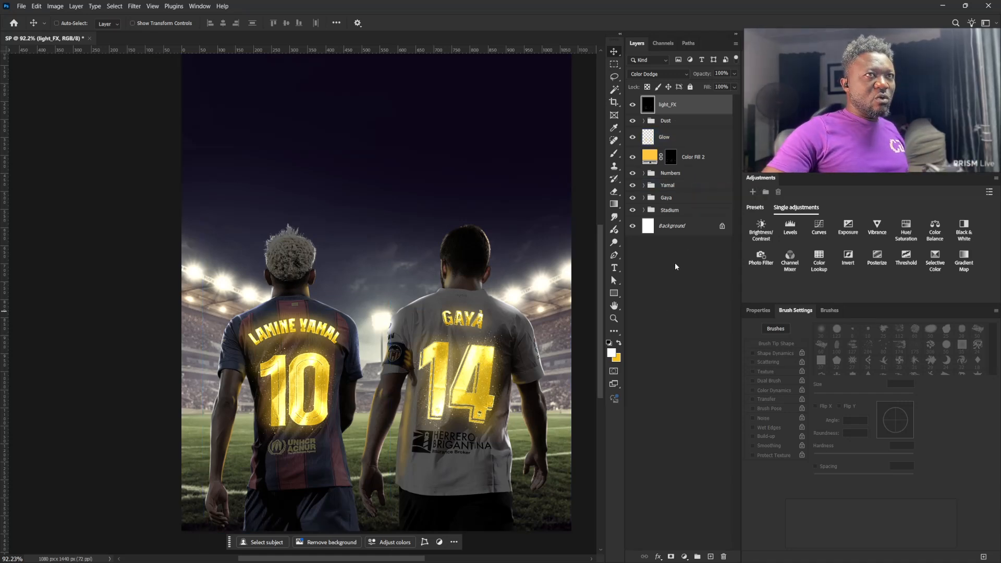
key(b)
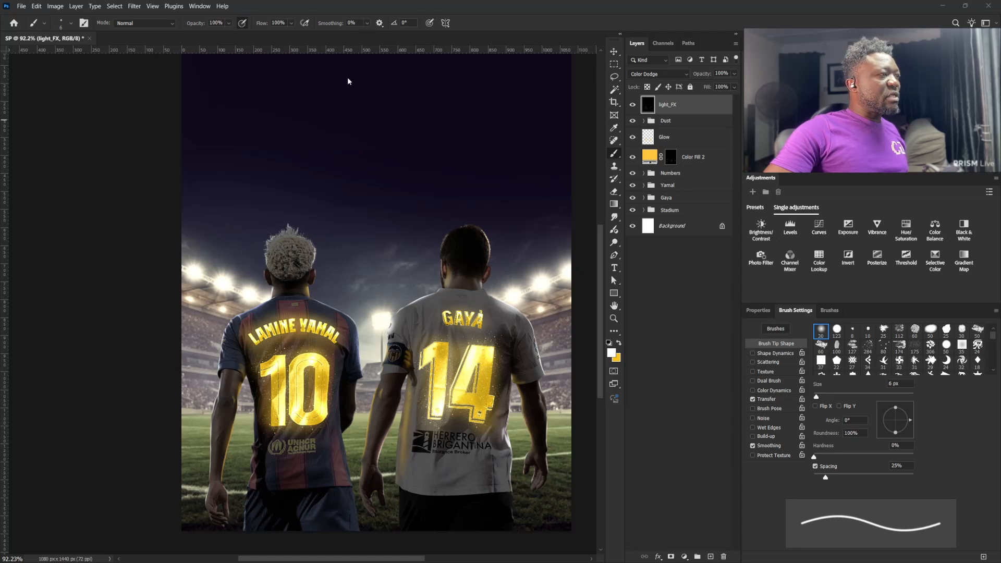
Open barca logo.png as its own document and add a white-filled layer beneath the logo layer
drag(468, 36, 464, 37)
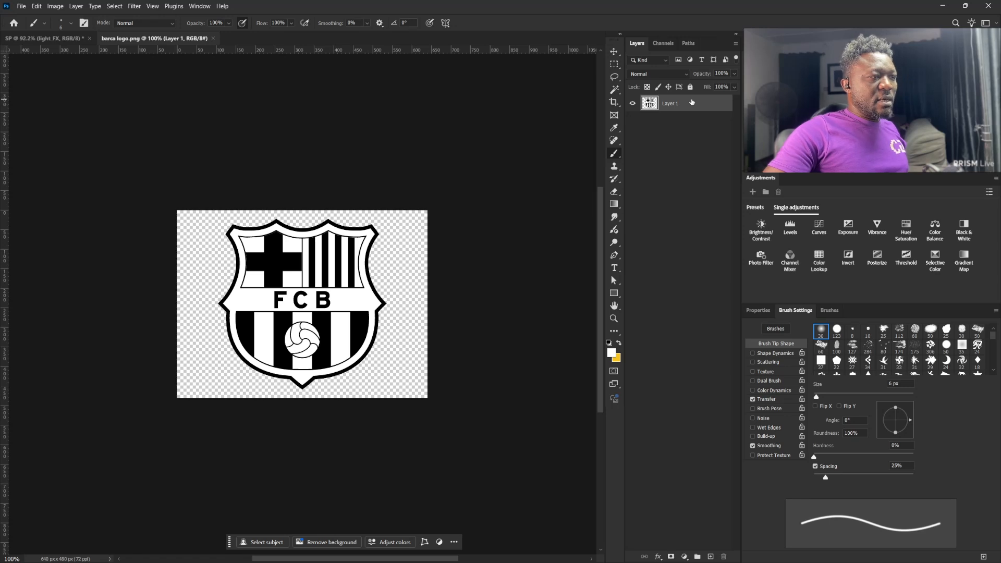
click(710, 556)
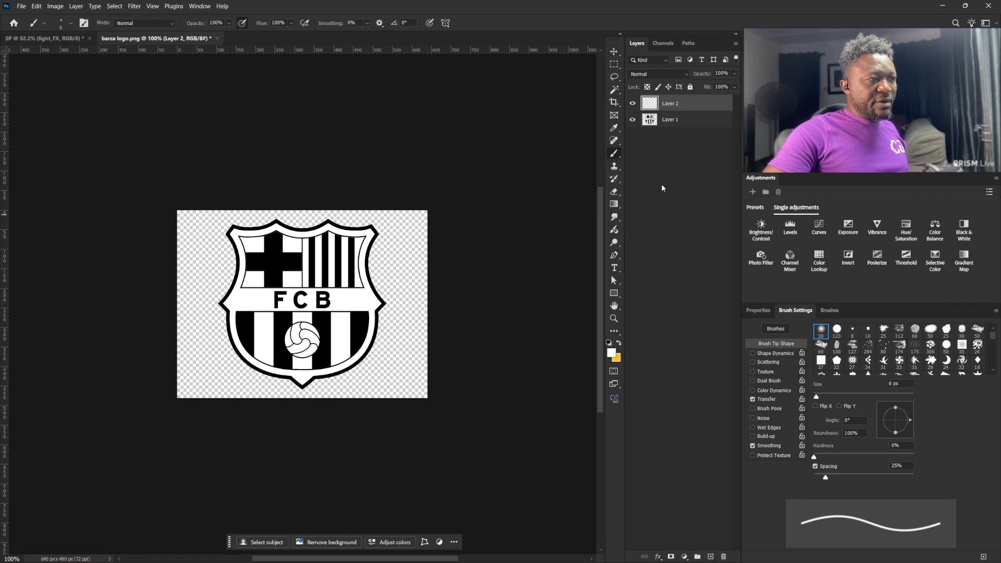
drag(674, 110, 659, 118)
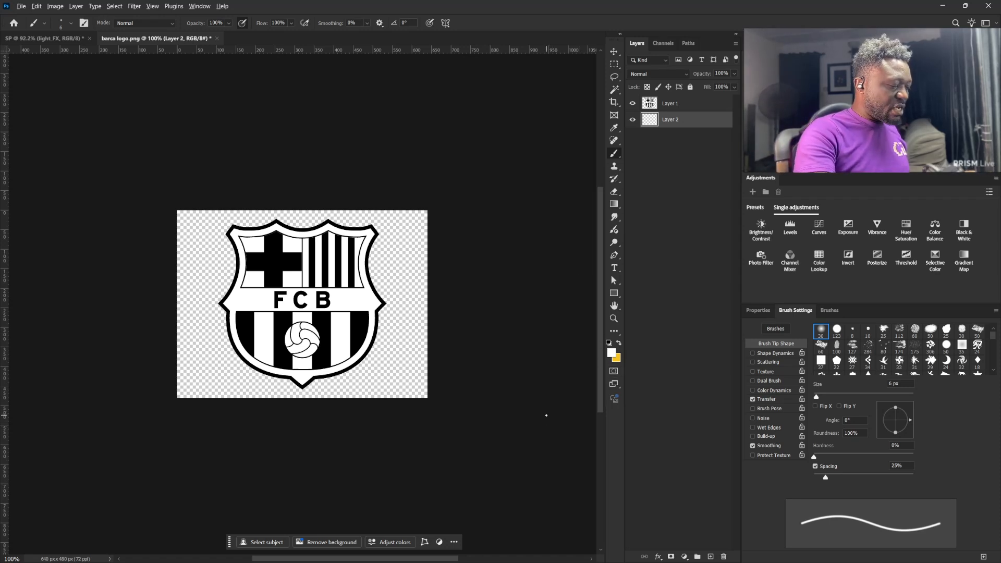
key(alt+BackSpace)
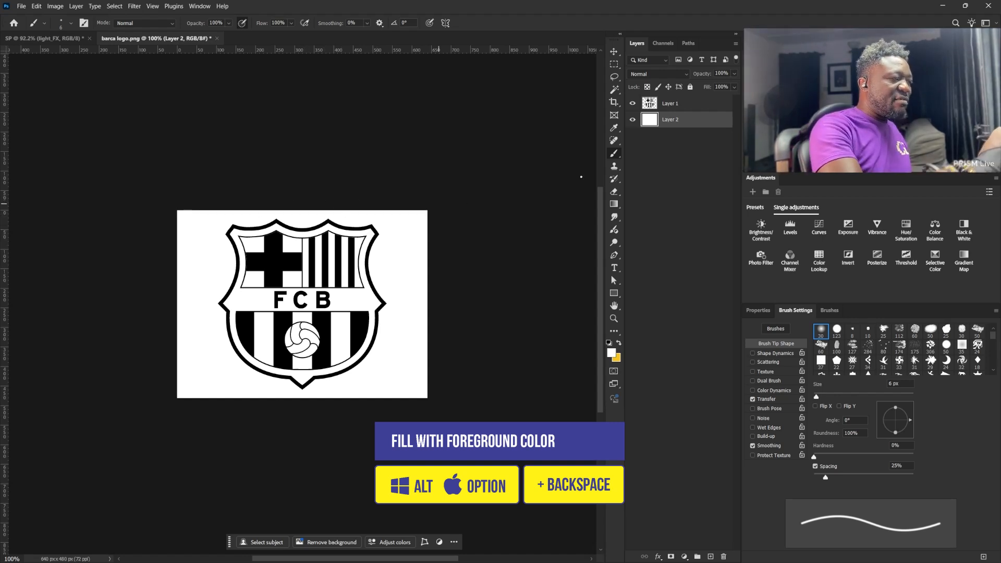
Load the Blue channel as a selection and invert it to select the dark parts of the crest
click(662, 43)
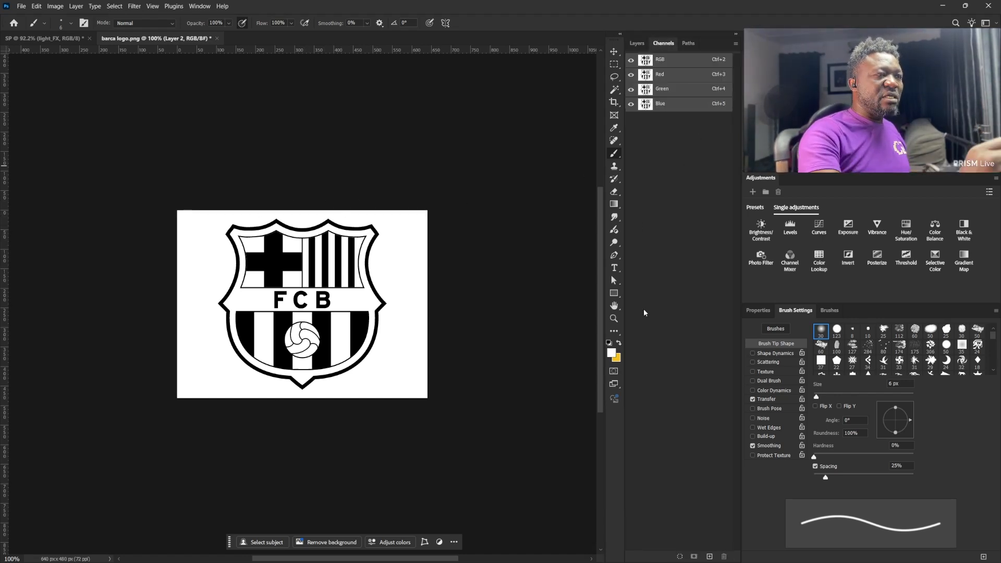
ctrl+click(646, 104)
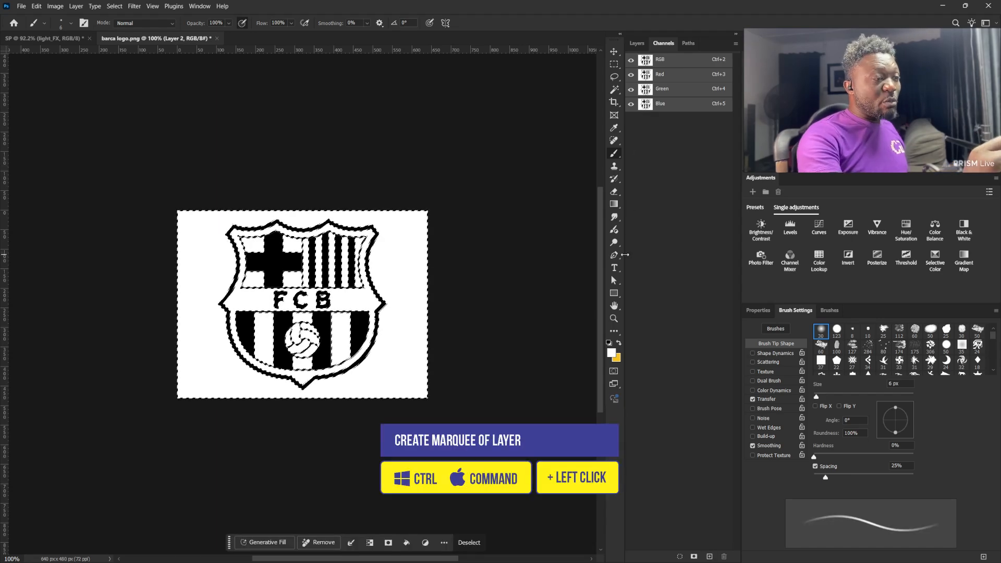
click(638, 44)
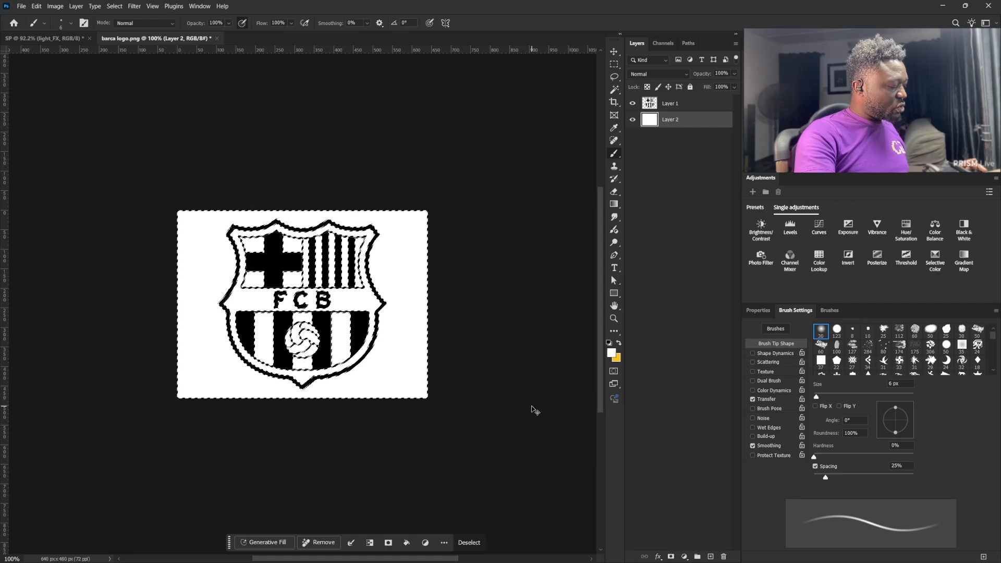
key(ctrl+shift+i)
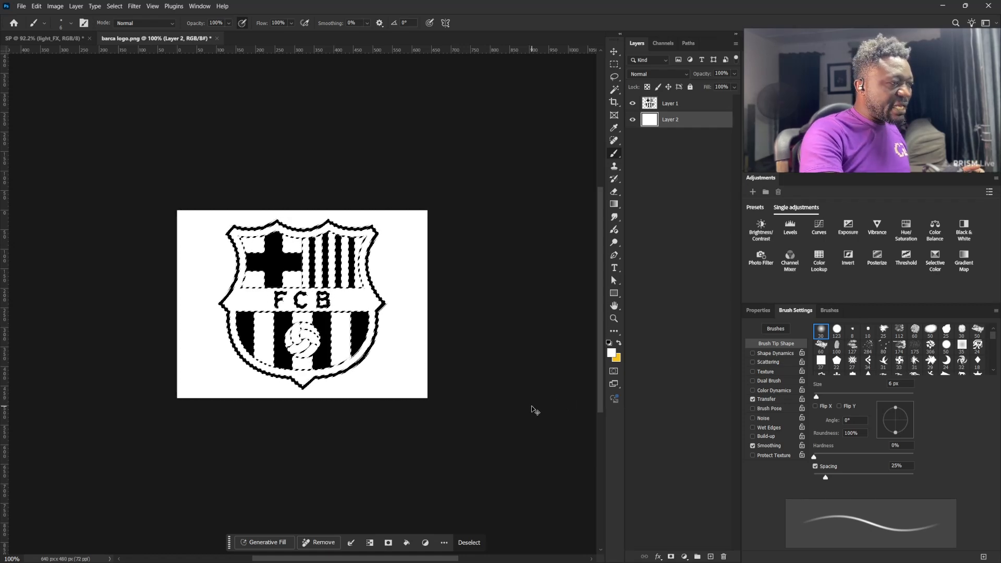
Fill the selected crest shapes with the golden yellow background color on a new layer above the logo, and deselect
click(678, 103)
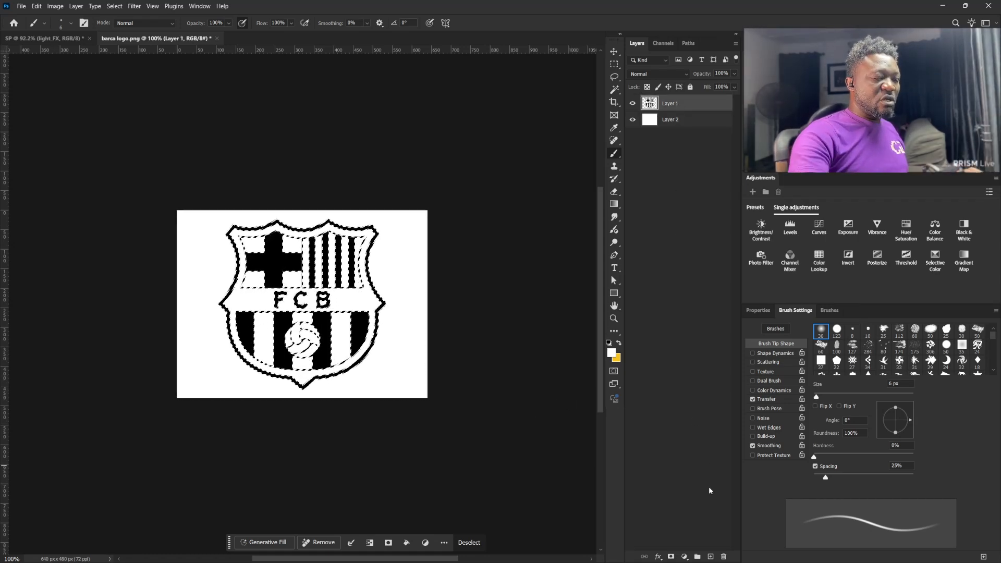
click(711, 556)
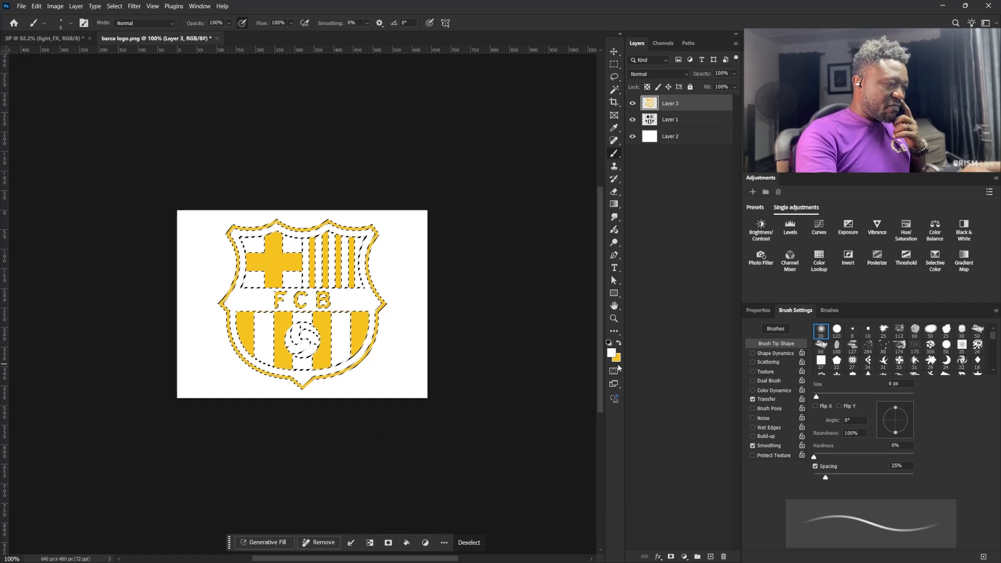
key(v)
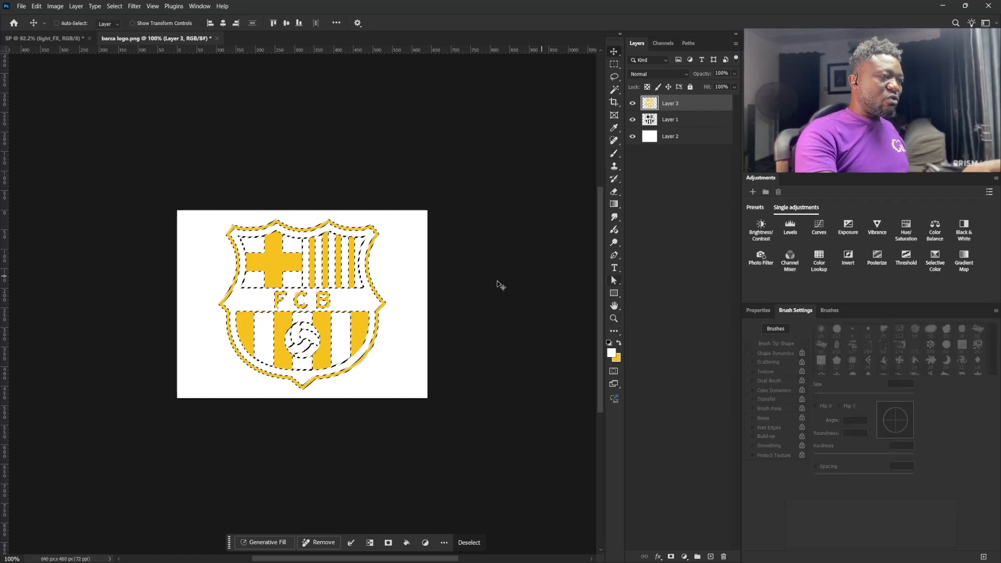
key(ctrl+d)
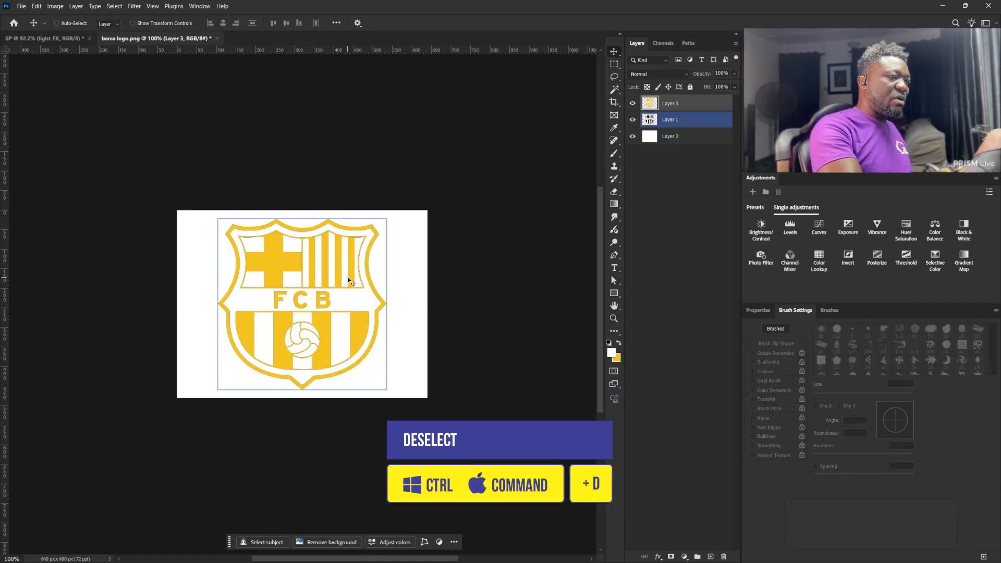
Bring the golden FCB crest into the SP poster document and convert its layer to a smart object
drag(312, 292, 315, 214)
right_click(686, 106)
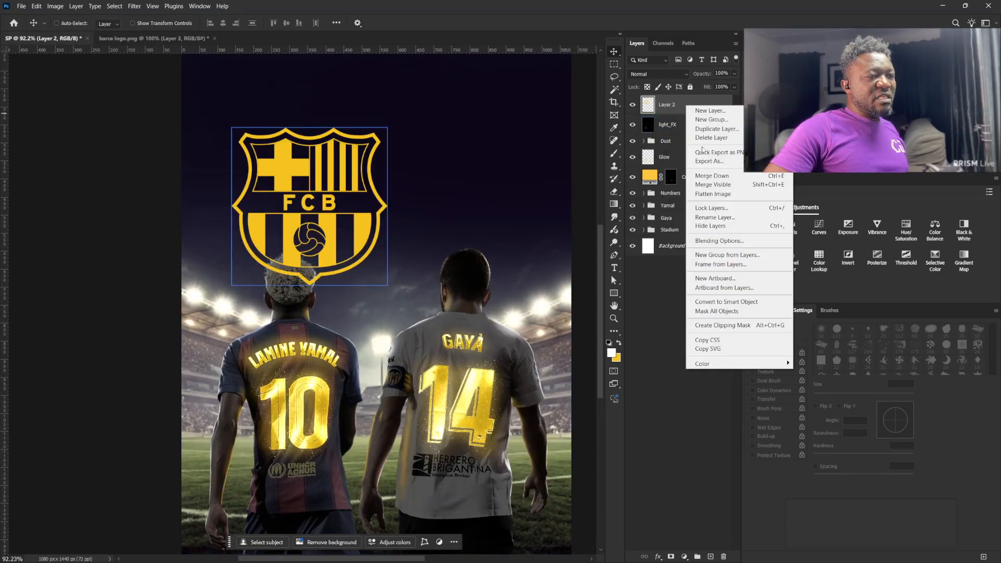
click(711, 303)
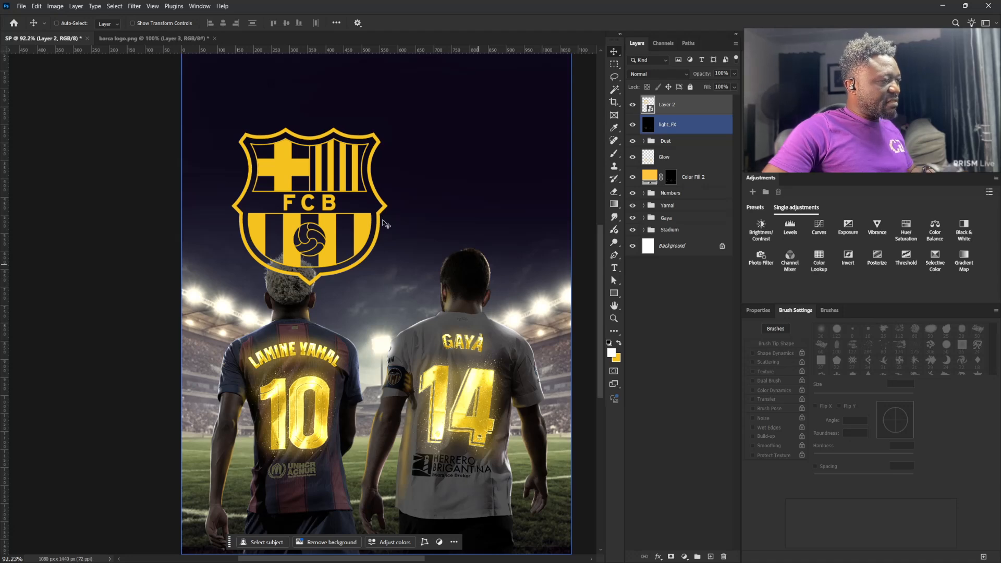
Scale the FCB crest down to roughly half size and position it in the dark sky above the number 10 player
key(t)
key(ctrl+t)
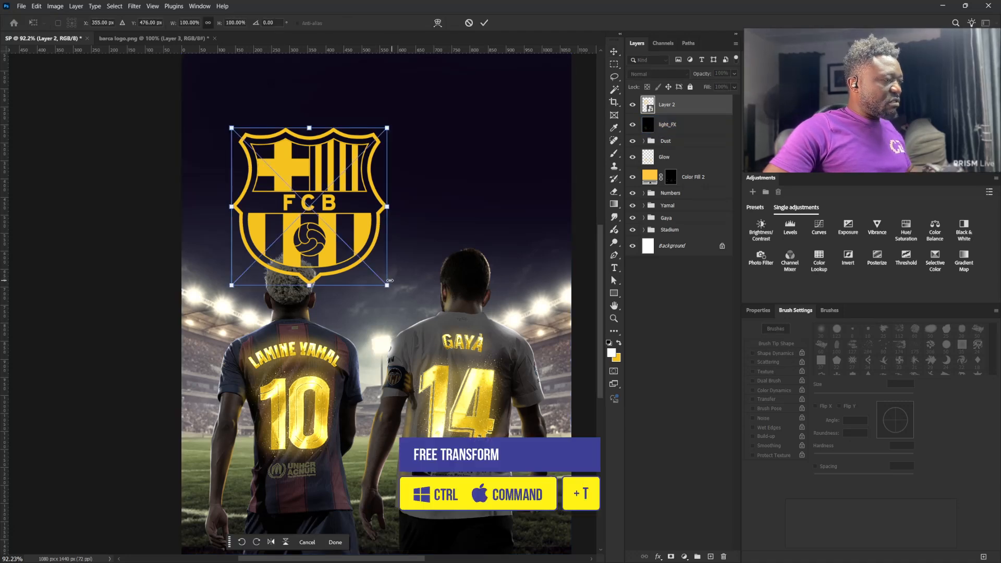
drag(386, 264, 339, 206)
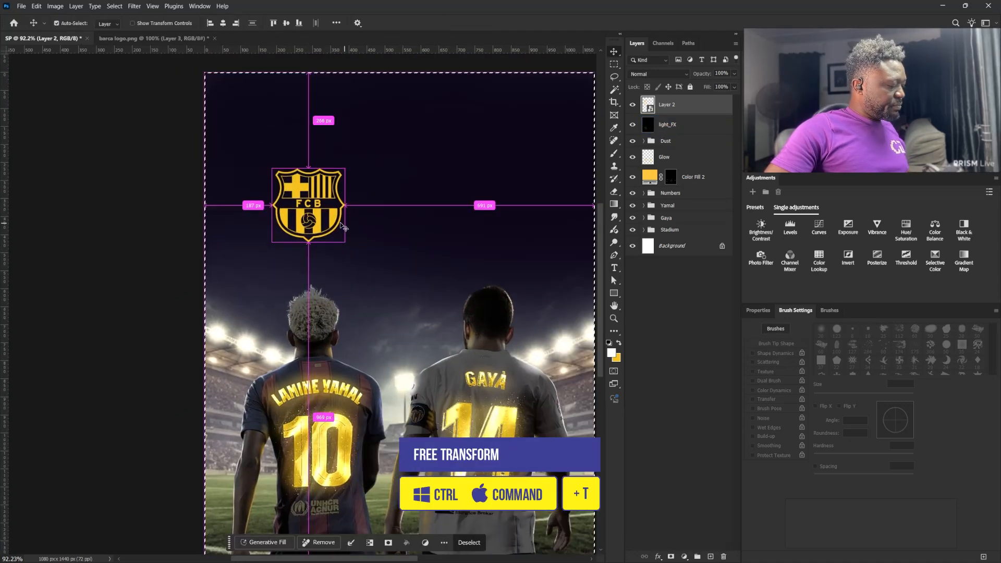
key(ctrl+d)
drag(312, 214, 311, 197)
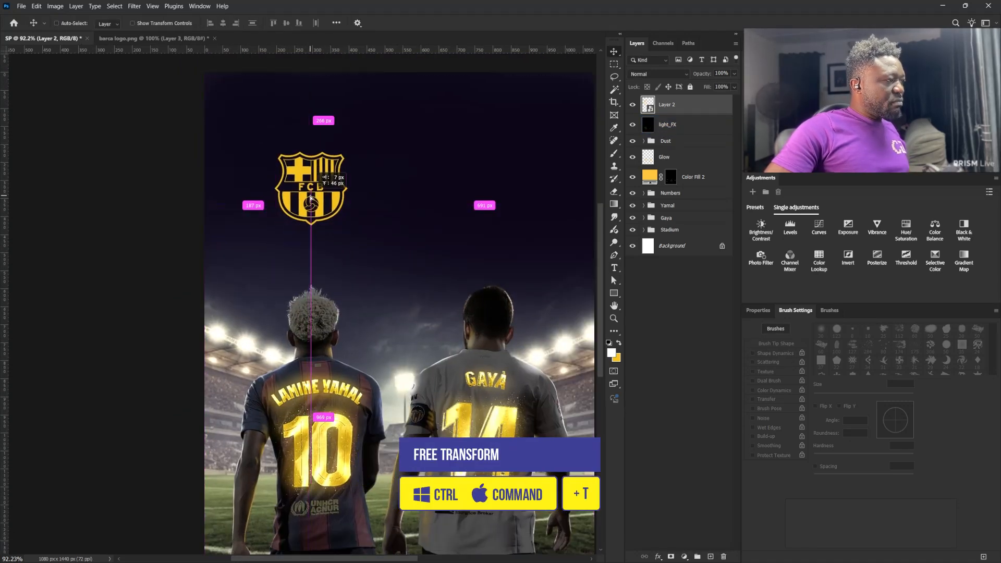
Place the black Valencia C.F. logo in the barca logo.png document and load its Blue channel as a selection
click(153, 38)
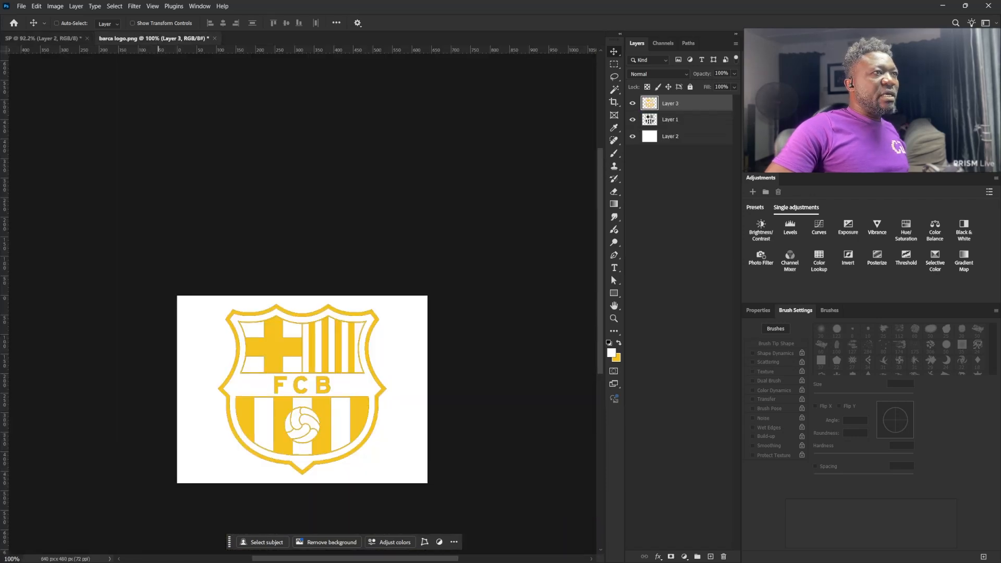
key(ctrl+t)
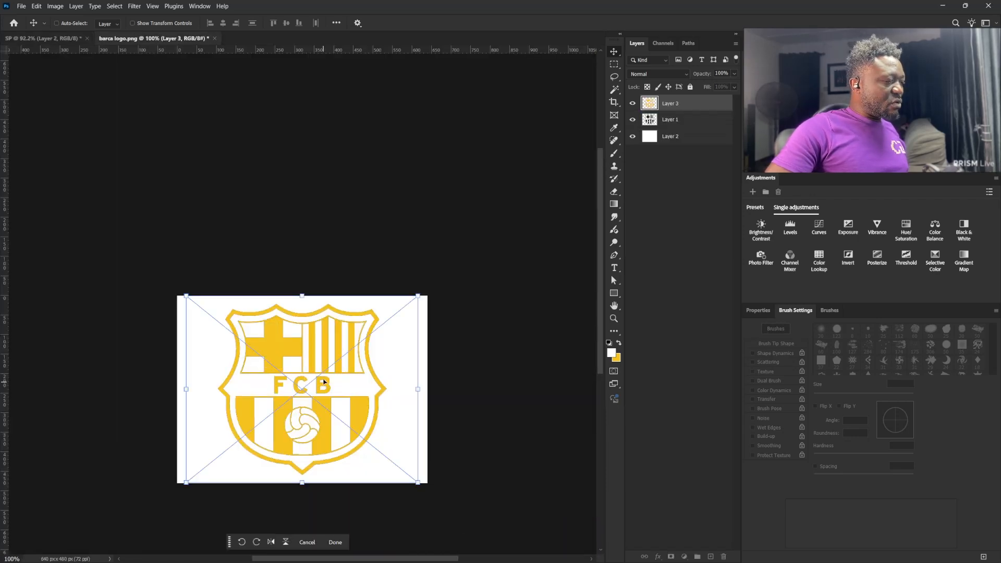
click(663, 43)
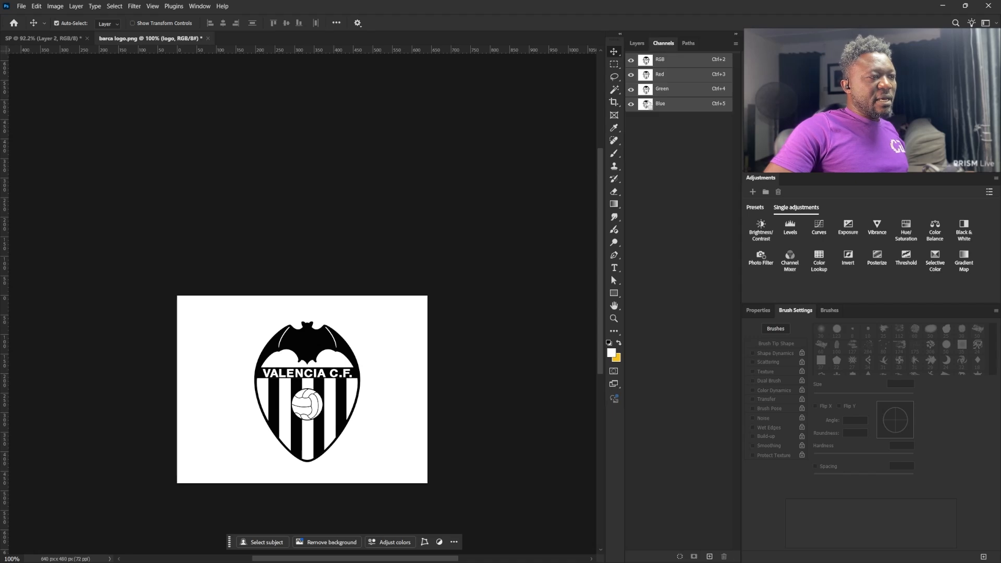
ctrl+click(646, 105)
Invert the selection, fill the Valencia crest shapes with the golden yellow background color on a new layer, and deselect
click(636, 43)
key(ctrl+j)
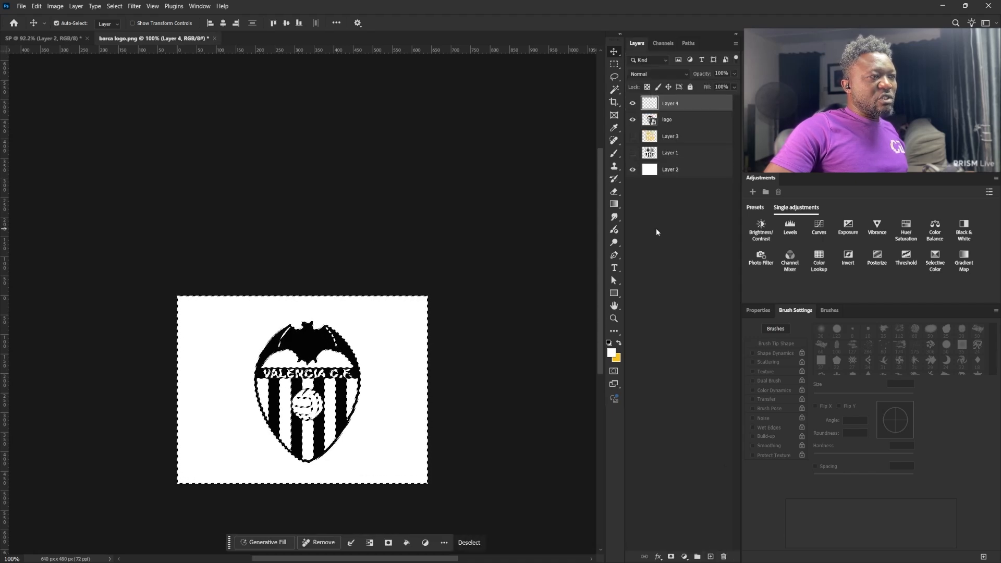
key(ctrl+BackSpace)
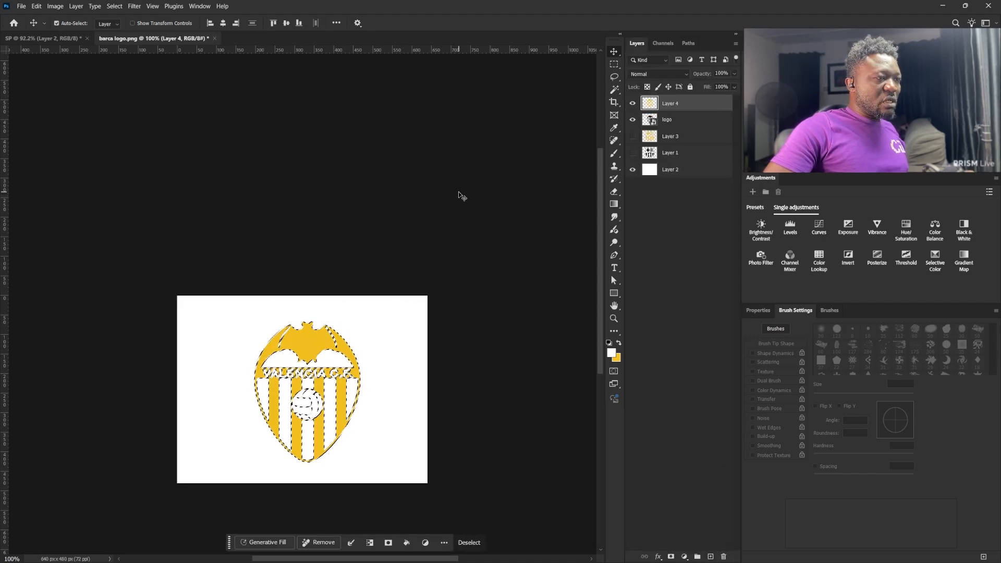
key(ctrl+d)
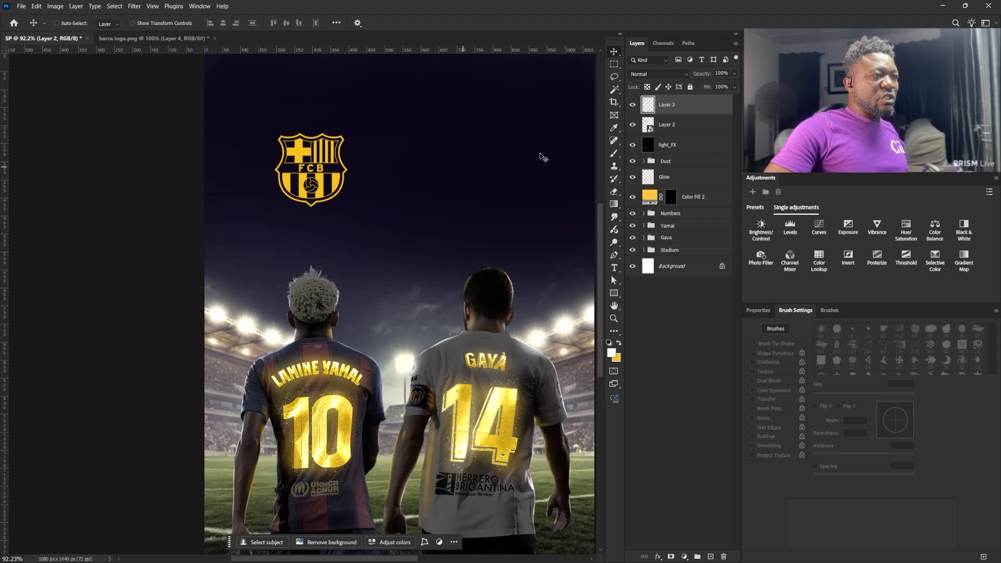
Bring the golden Valencia crest into the poster as a smart object and scale it down above the number 14 player
right_click(692, 106)
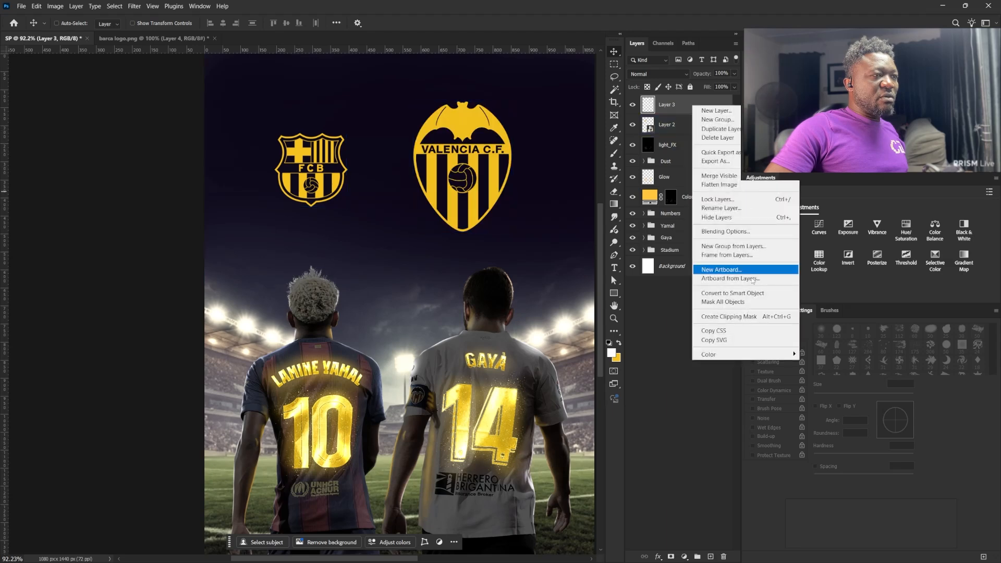
click(732, 293)
key(ctrl+t)
drag(512, 102, 508, 127)
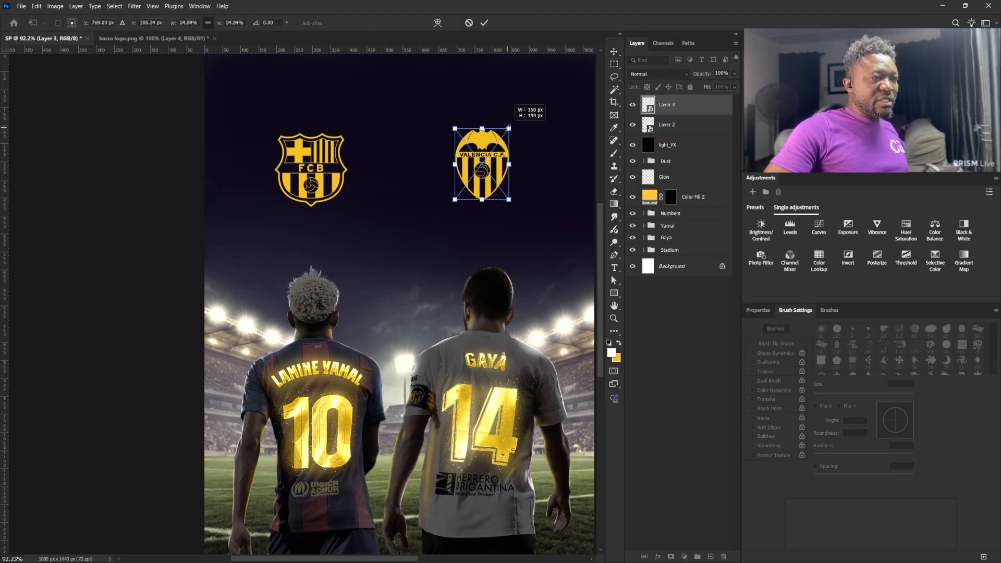
drag(482, 164, 482, 170)
key(Return)
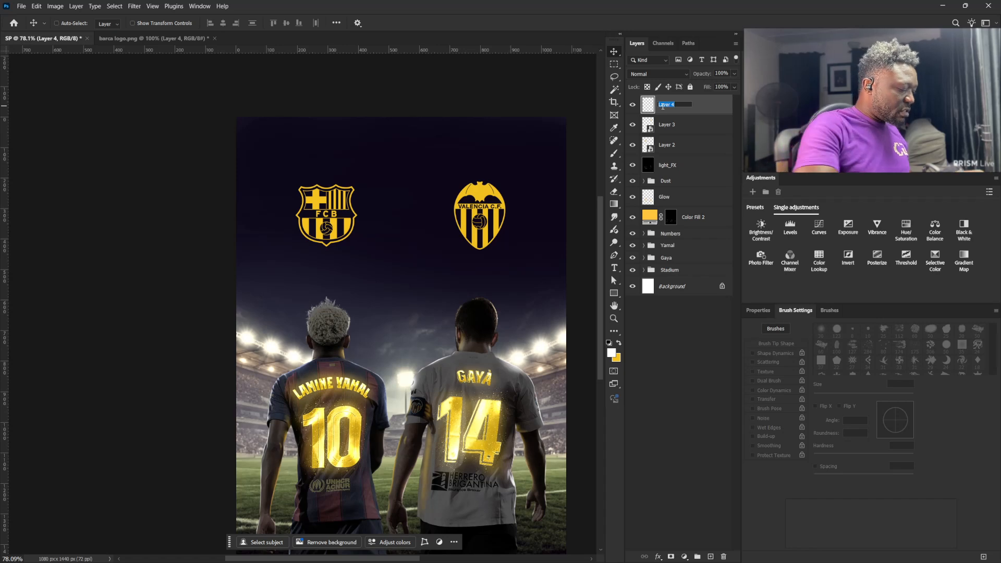
Name a new top layer "Noise" and fill it with black
text(Noise)
key(Return)
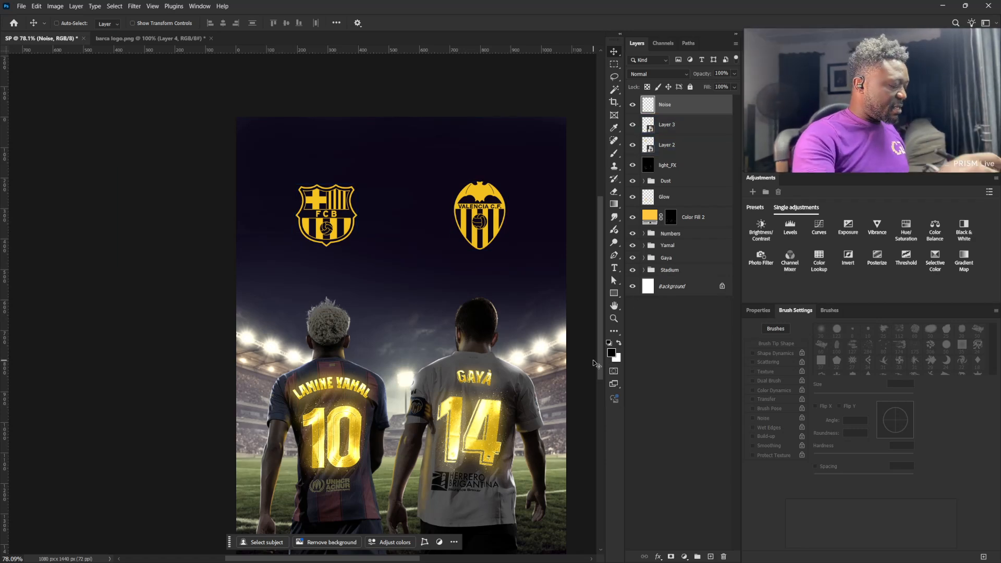
key(alt+BackSpace)
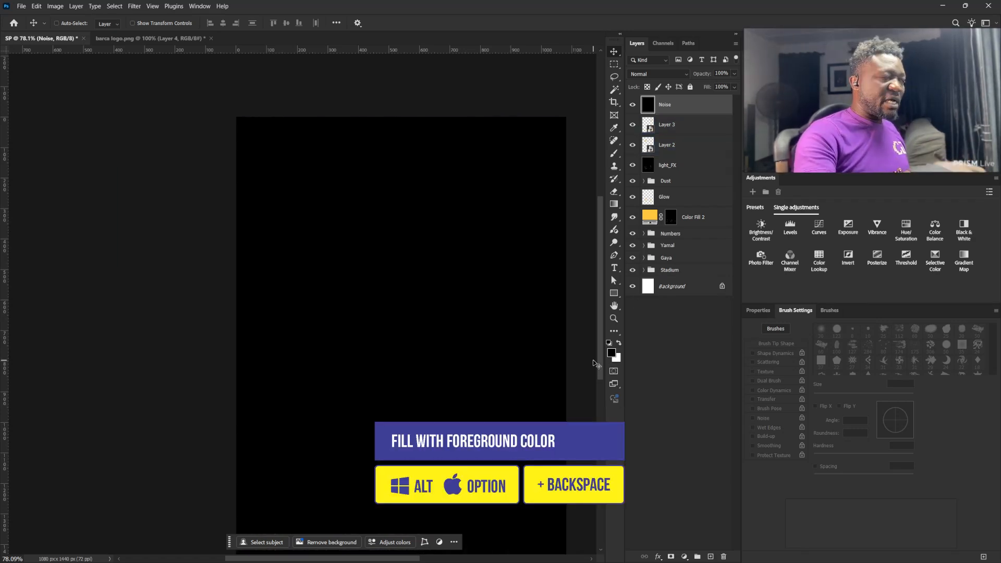
Apply the Add Noise filter to the Noise layer with amount 105.82%, Uniform distribution and Monochromatic enabled
click(134, 5)
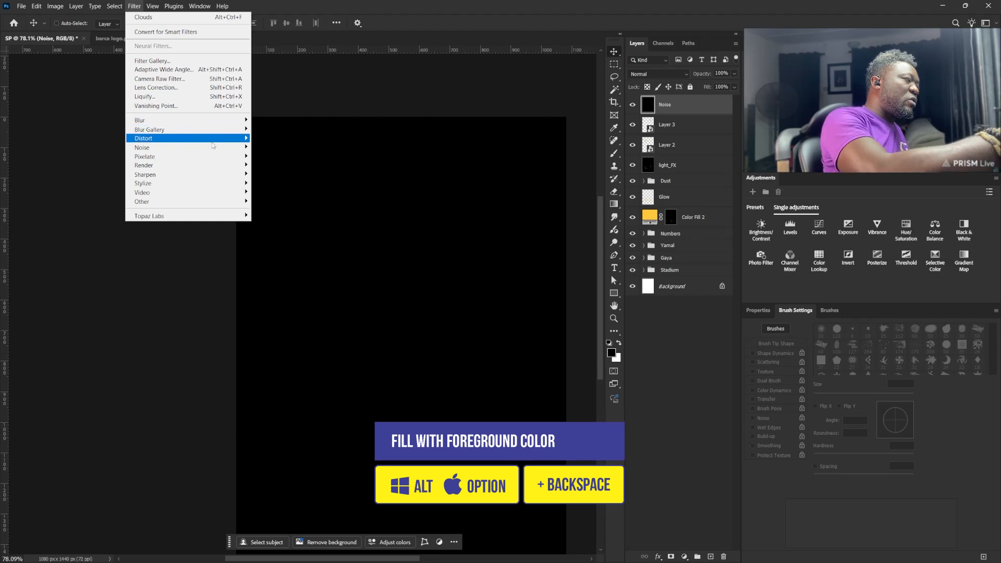
mouse_move(208, 148)
click(295, 150)
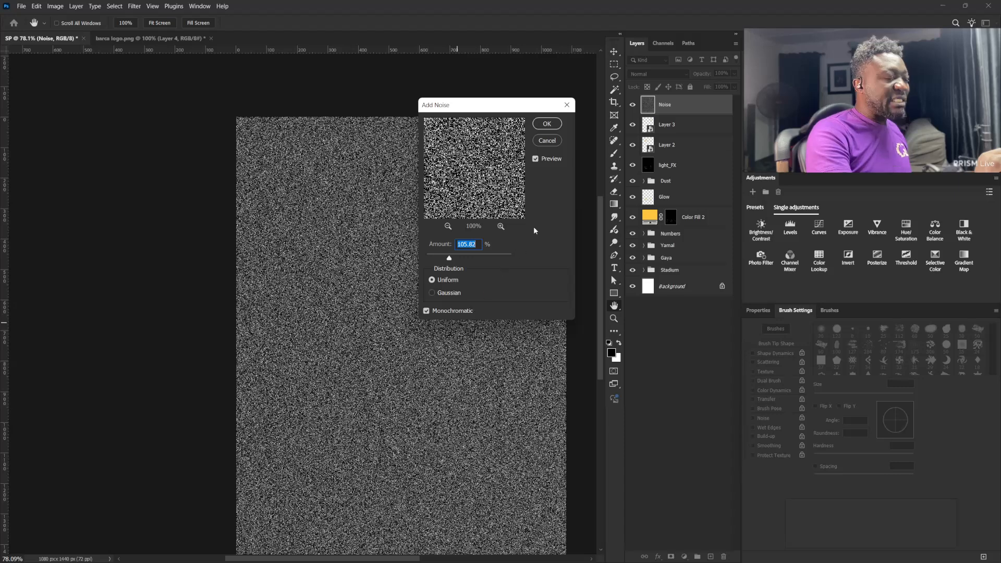
click(545, 124)
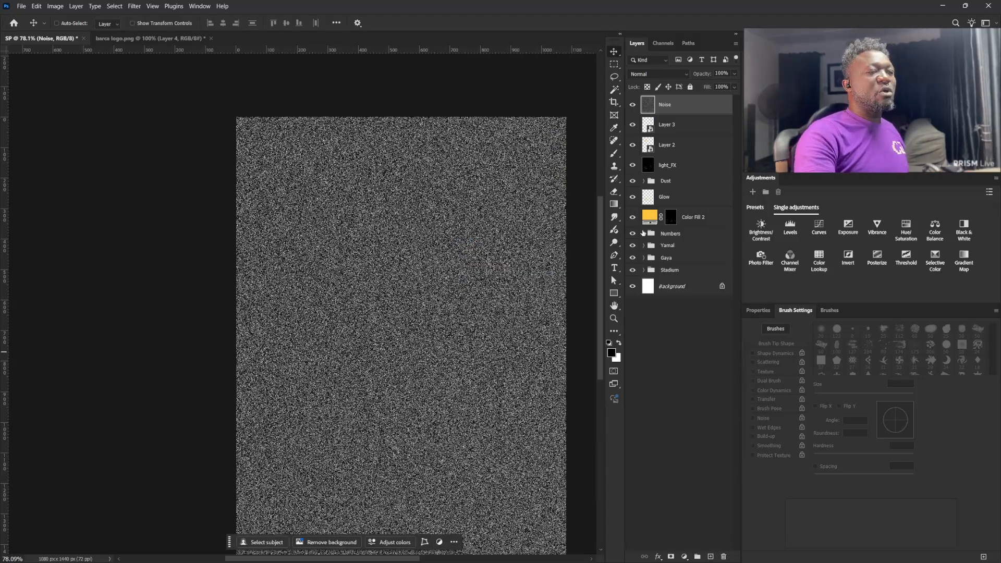
Mask the Noise layer with the combined outlines of both crests and hide the two original crest layers
ctrl+click(648, 127)
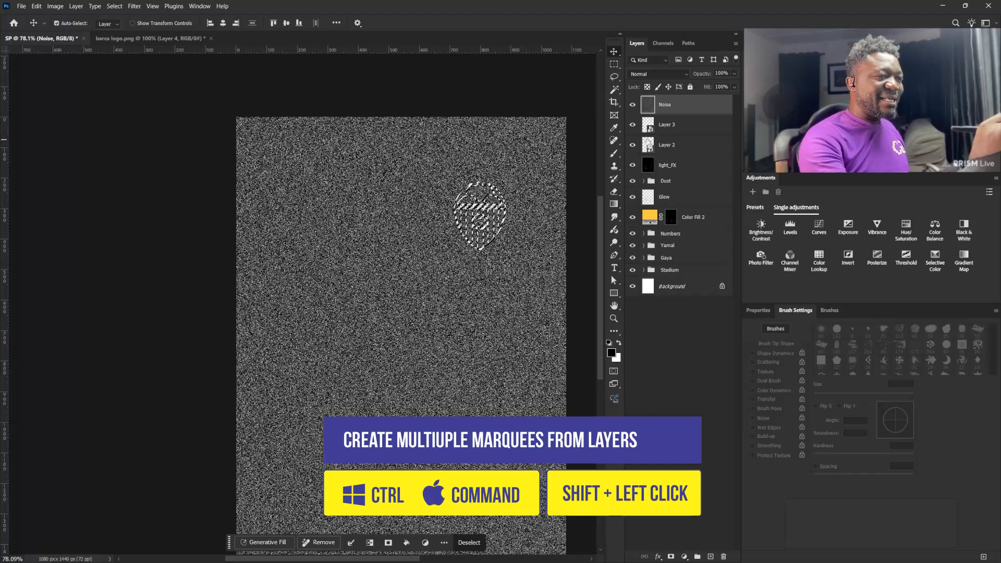
ctrl+shift+click(648, 142)
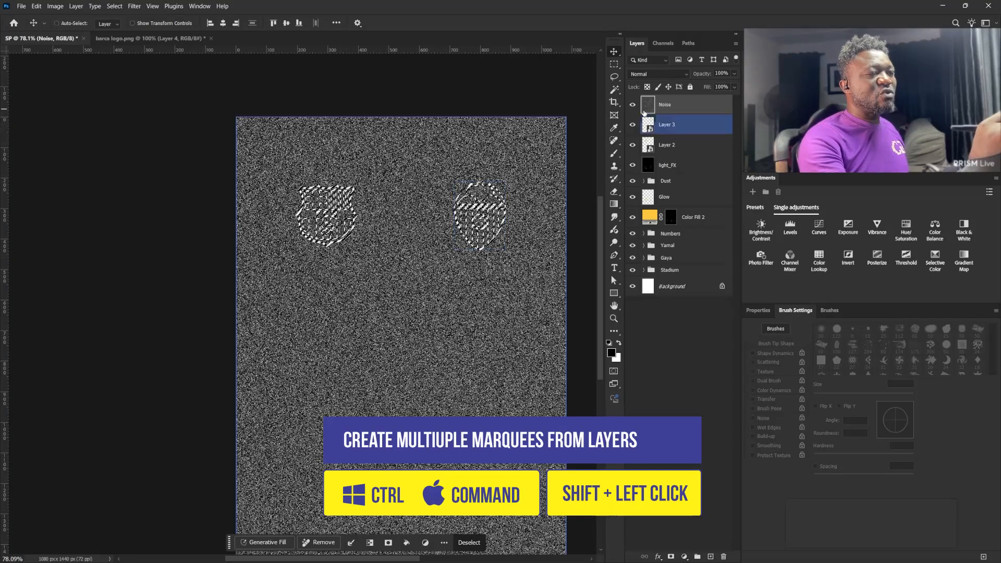
drag(632, 128, 633, 142)
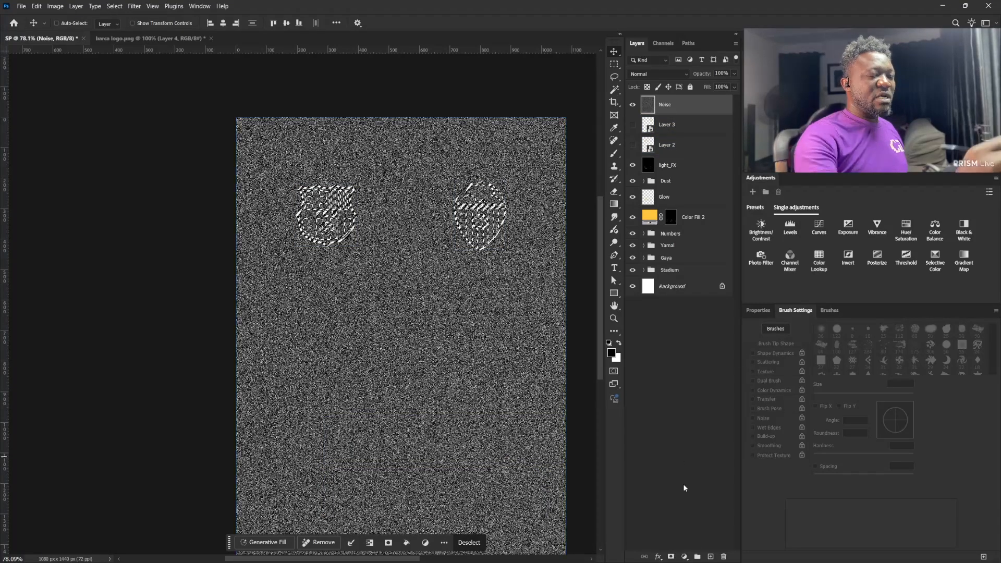
click(672, 556)
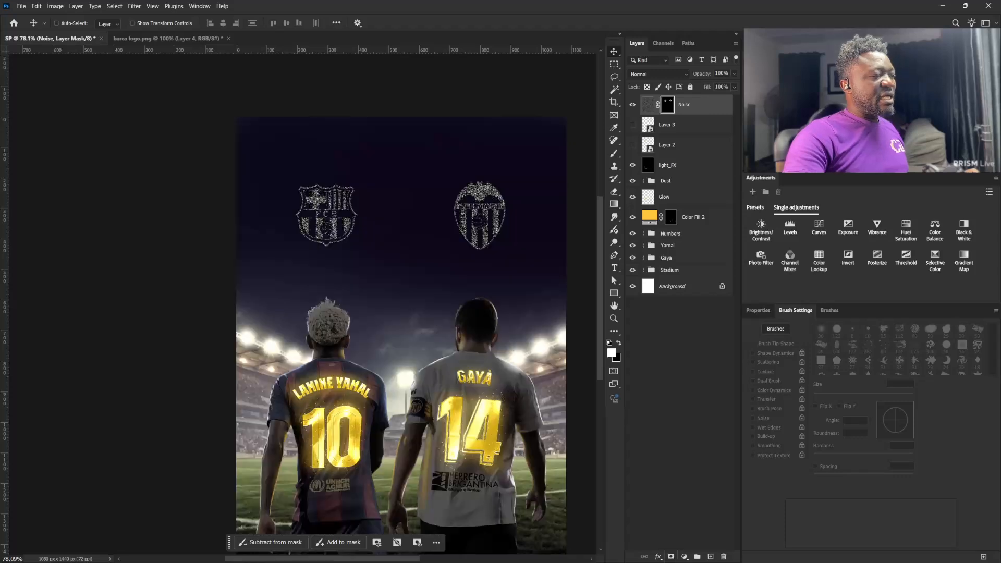
Set the Noise layer's blend mode to Screen and colorize its noise gold using Hue/Saturation with hue 44
click(658, 73)
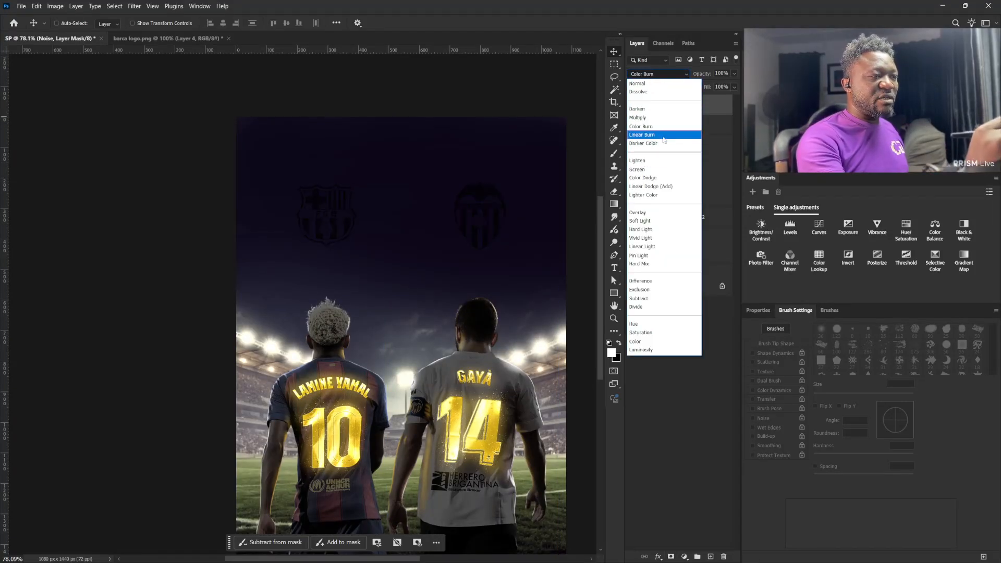
click(660, 171)
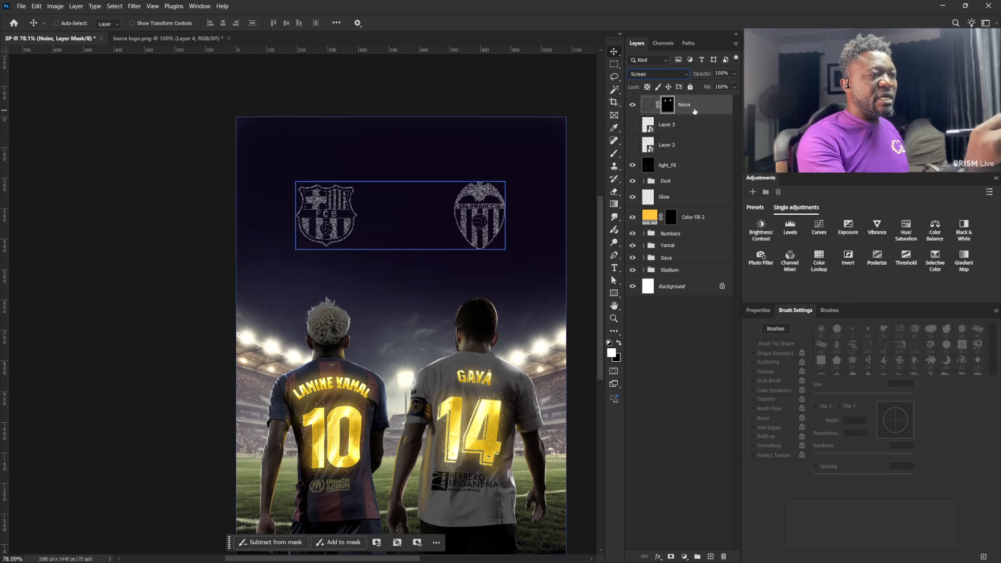
click(647, 107)
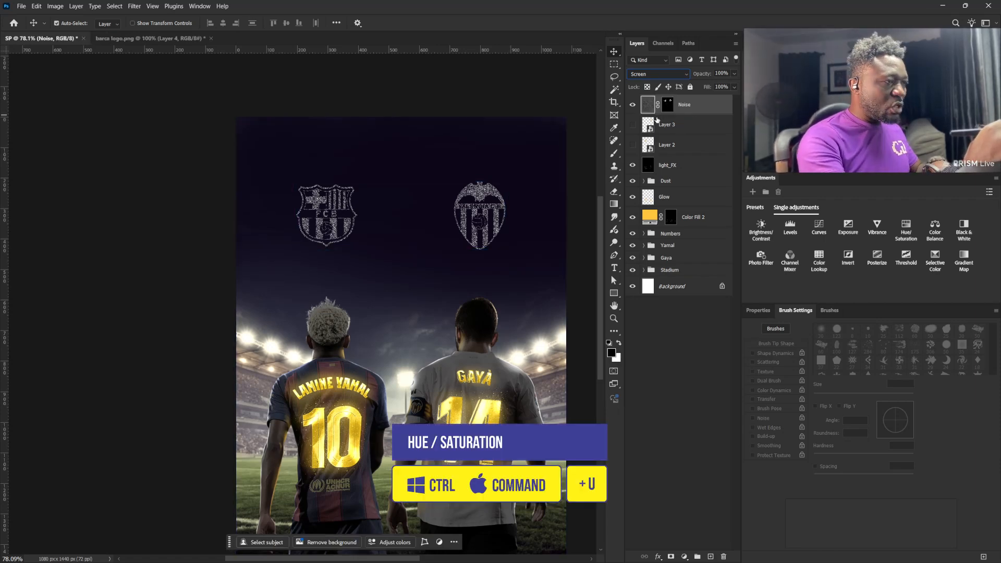
key(ctrl+u)
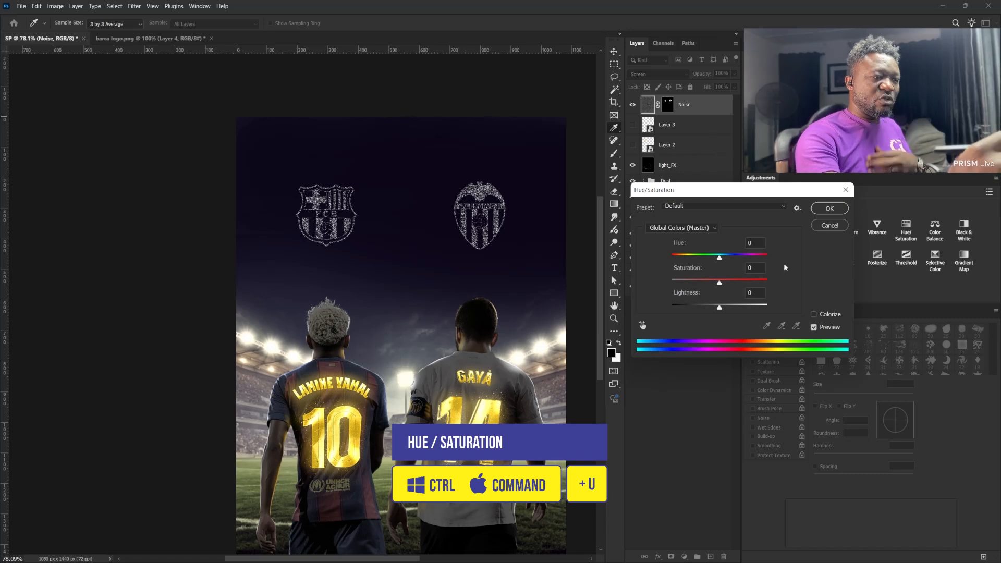
click(830, 315)
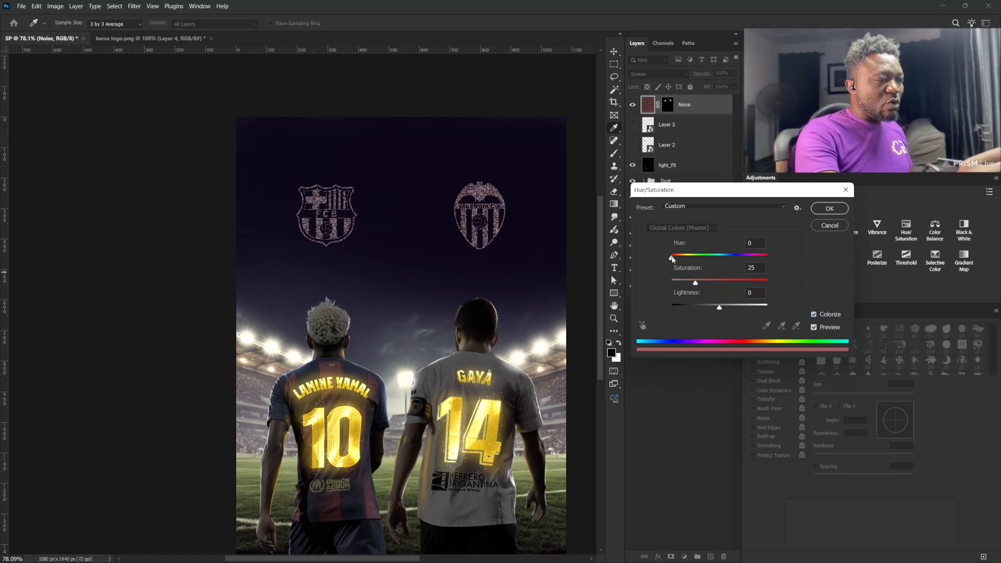
click(690, 258)
click(744, 280)
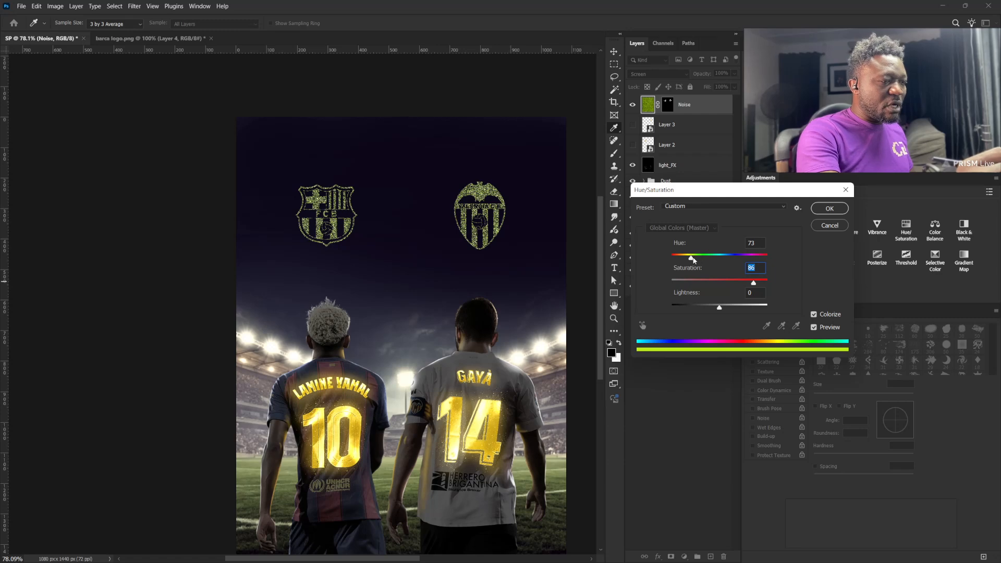
drag(691, 257, 683, 258)
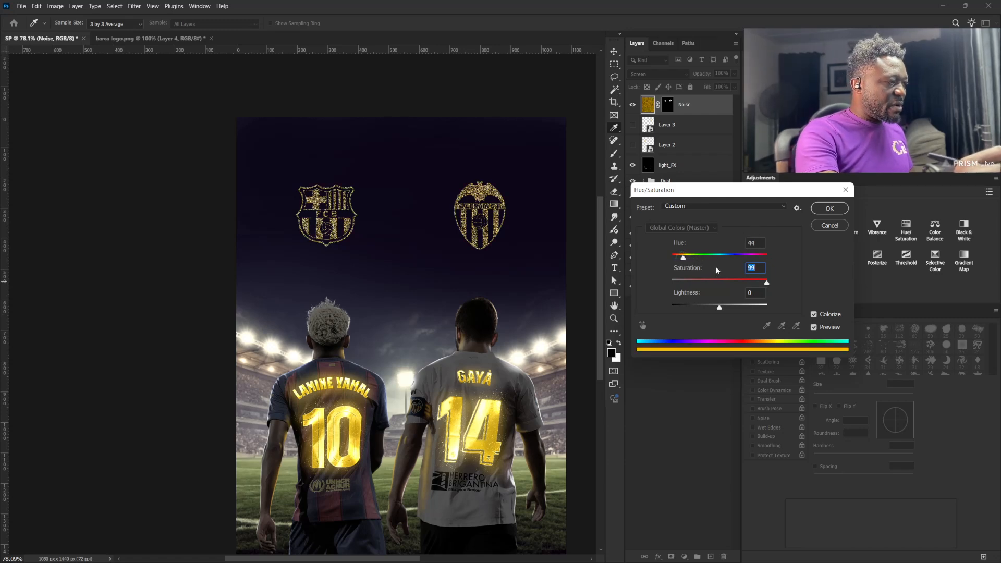
click(822, 208)
key(v)
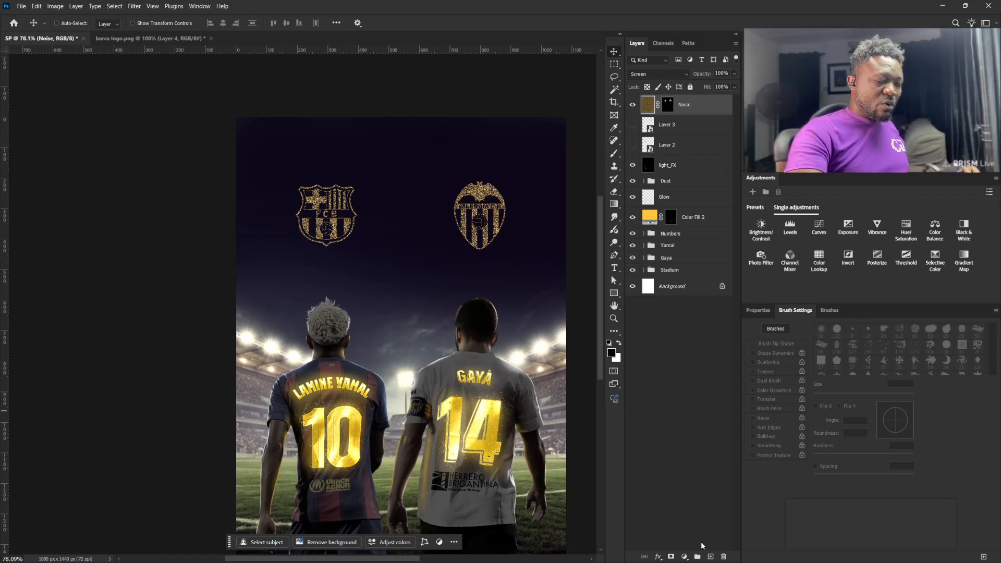
Load both crest outlines as one selection and add a new layer above the Noise layer
ctrl+click(648, 125)
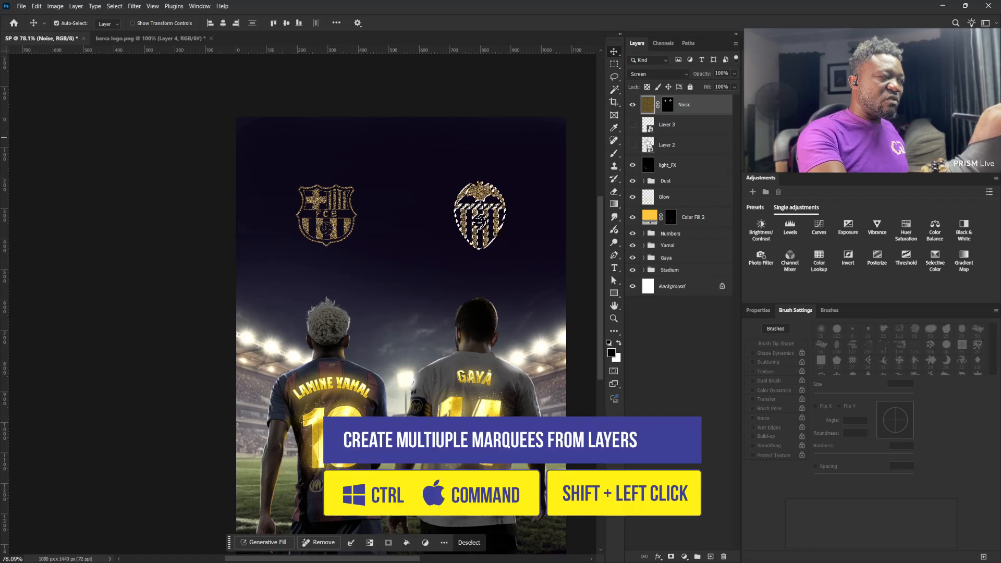
ctrl+shift+click(648, 145)
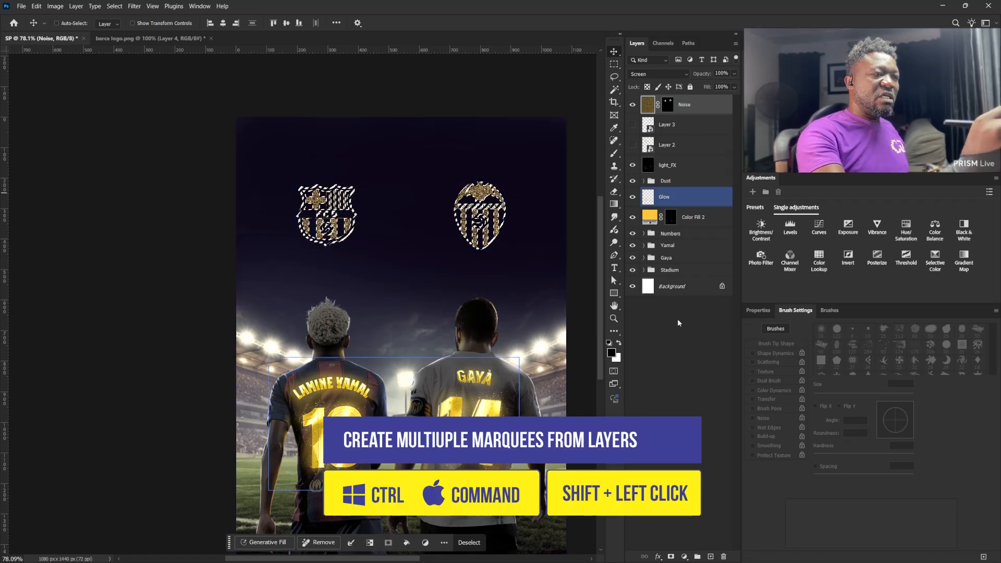
click(710, 557)
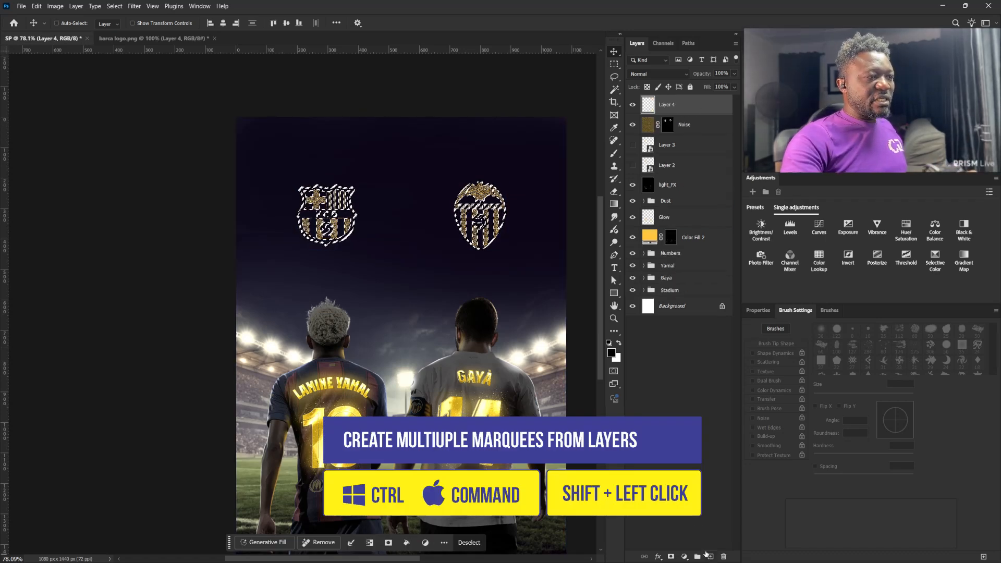
Fill the combined crest selection on Layer 4 with gold #d8b11d sampled from the glowing shirt number, and deselect it
click(611, 355)
click(498, 415)
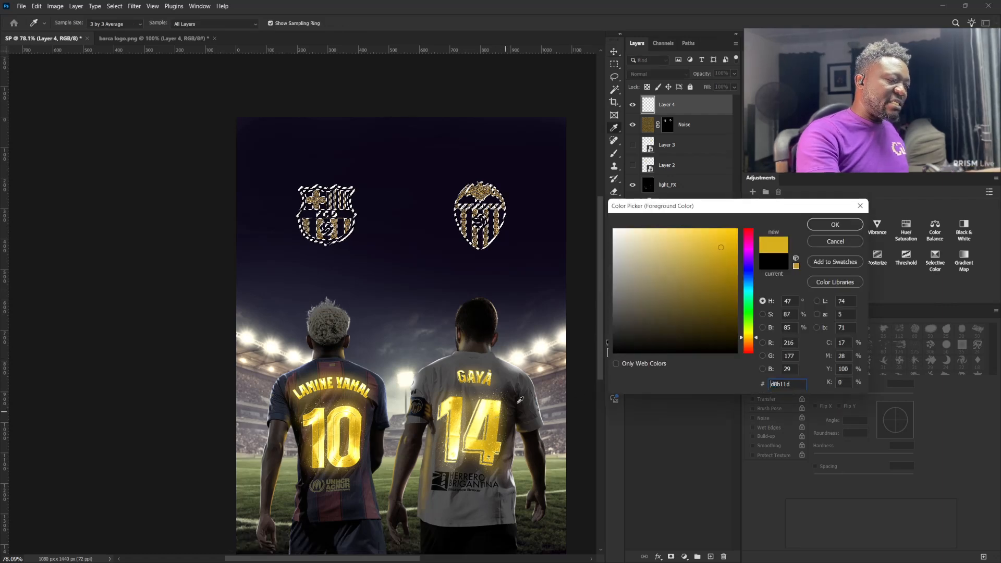
click(835, 225)
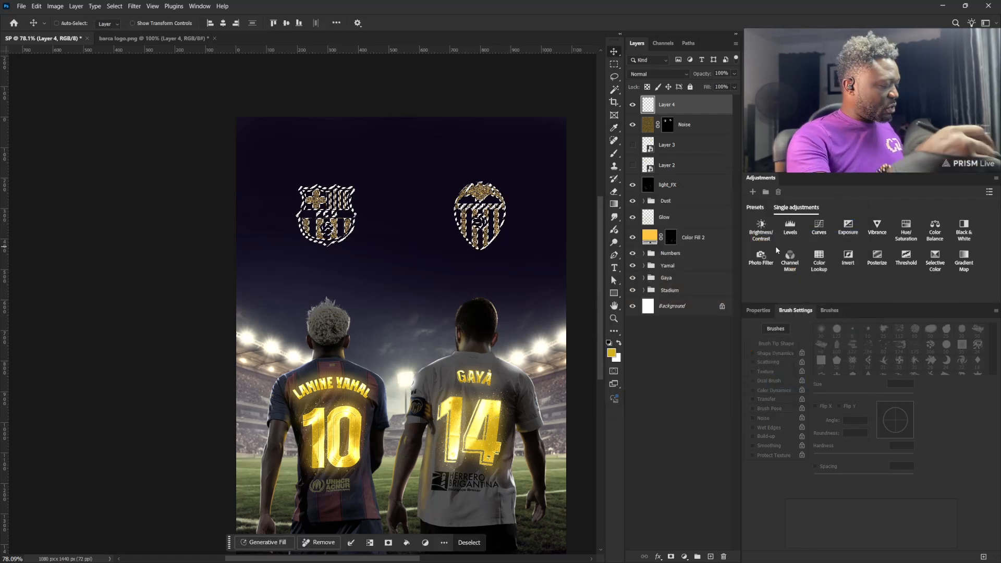
key(alt+BackSpace)
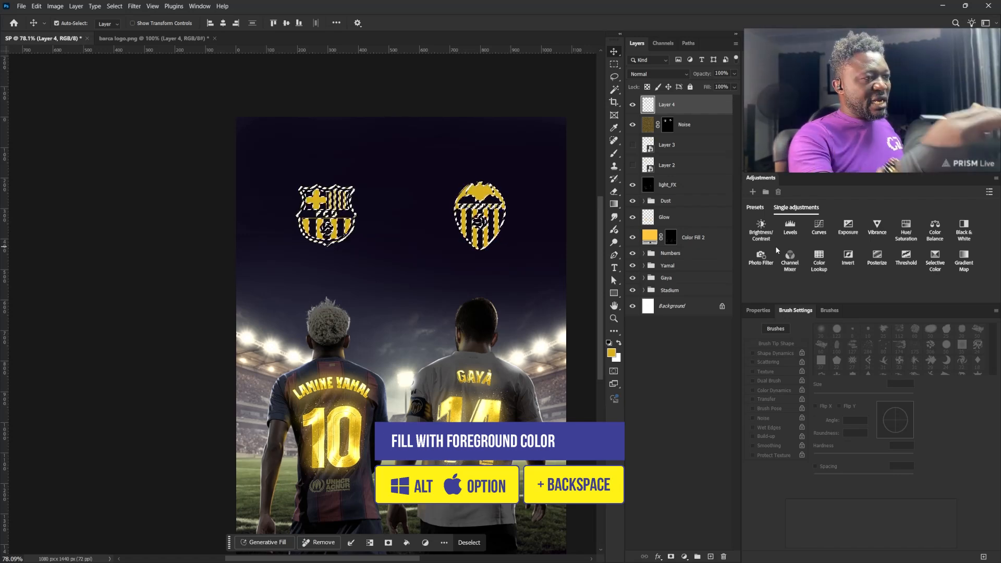
key(ctrl)
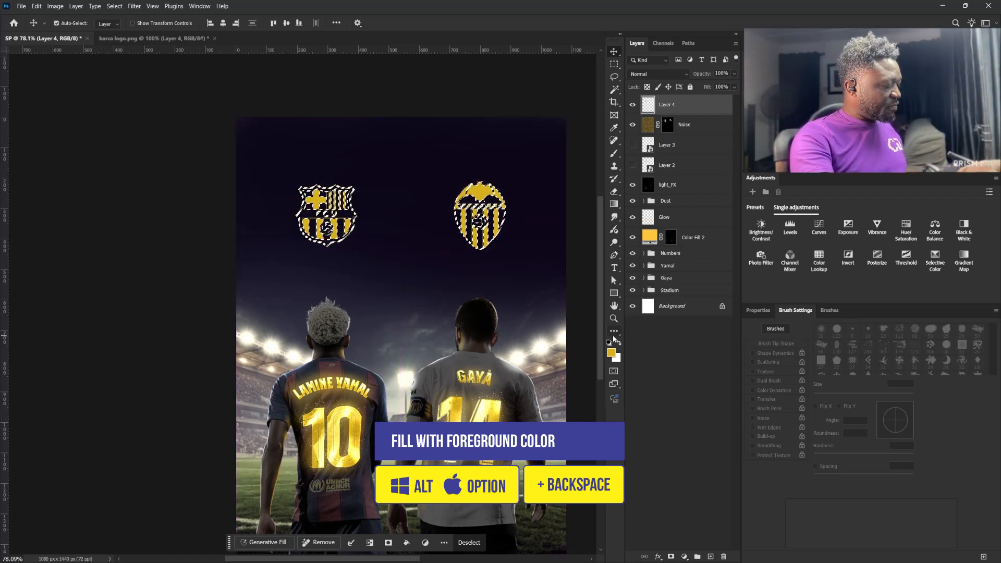
key(ctrl+d)
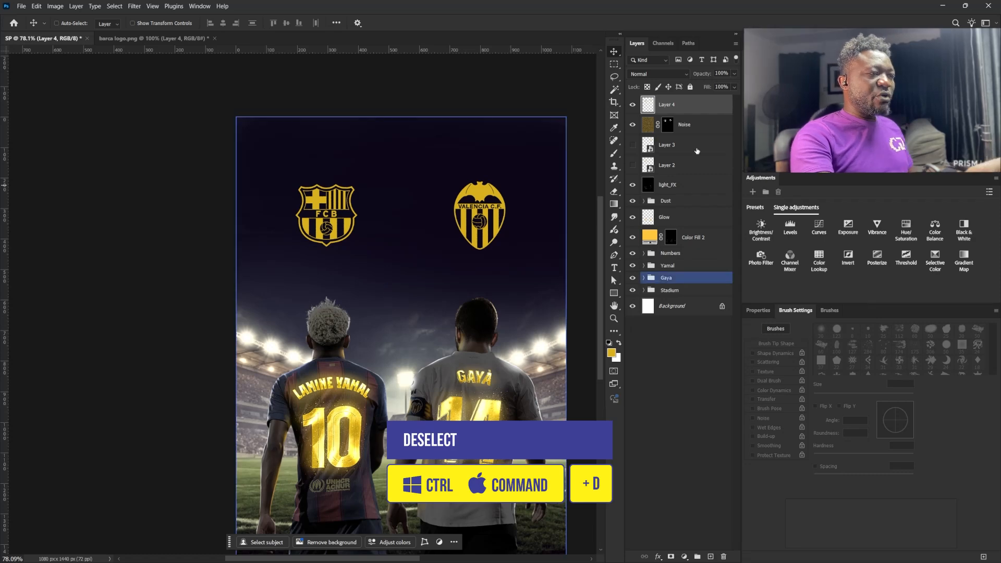
Apply a 6.0-pixel Gaussian Blur to the gold crest fill on Layer 4 and set its blend mode to Screen
click(134, 7)
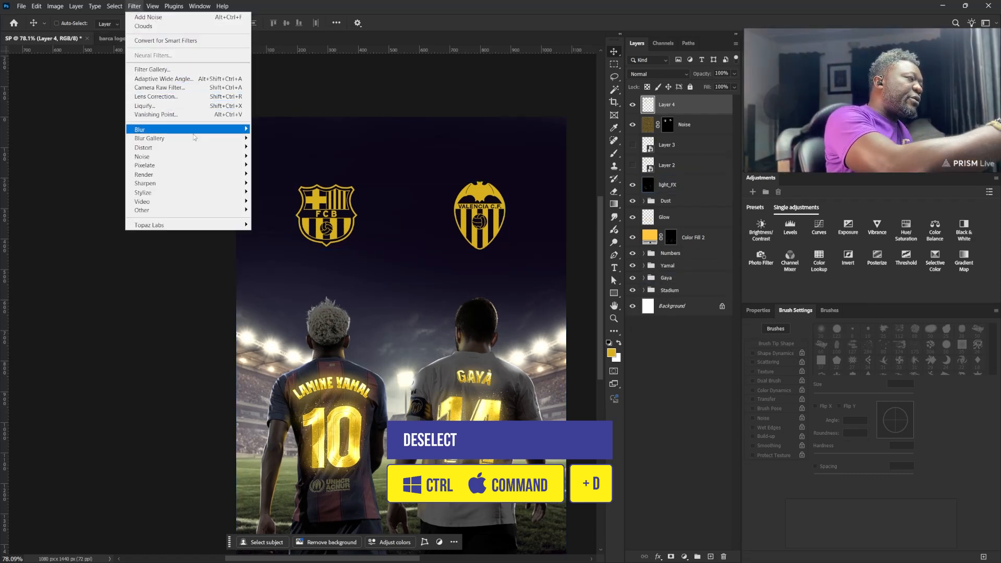
mouse_move(196, 130)
click(277, 165)
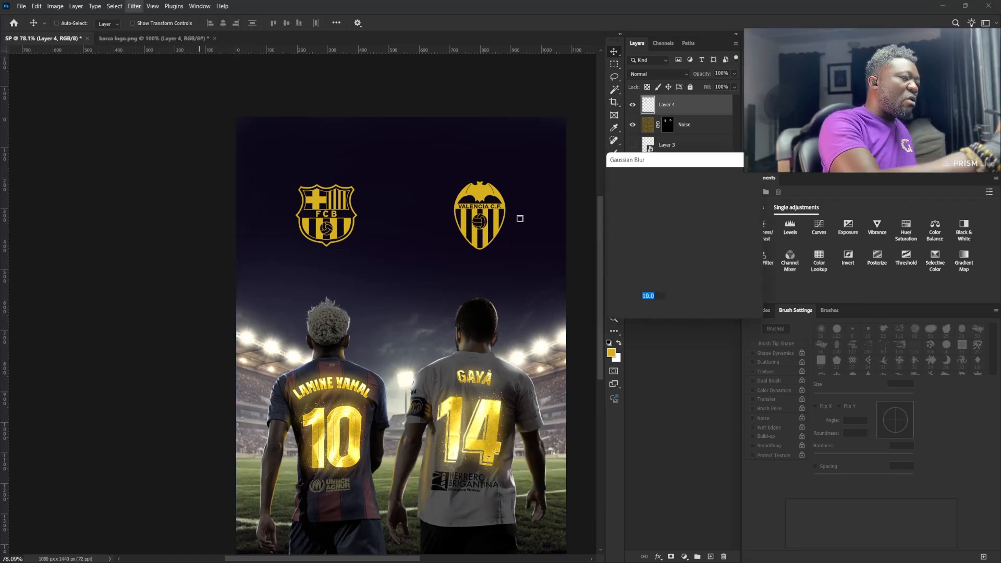
mouse_move(651, 312)
mouse_down()
mouse_move(632, 314)
mouse_move(644, 314)
mouse_up()
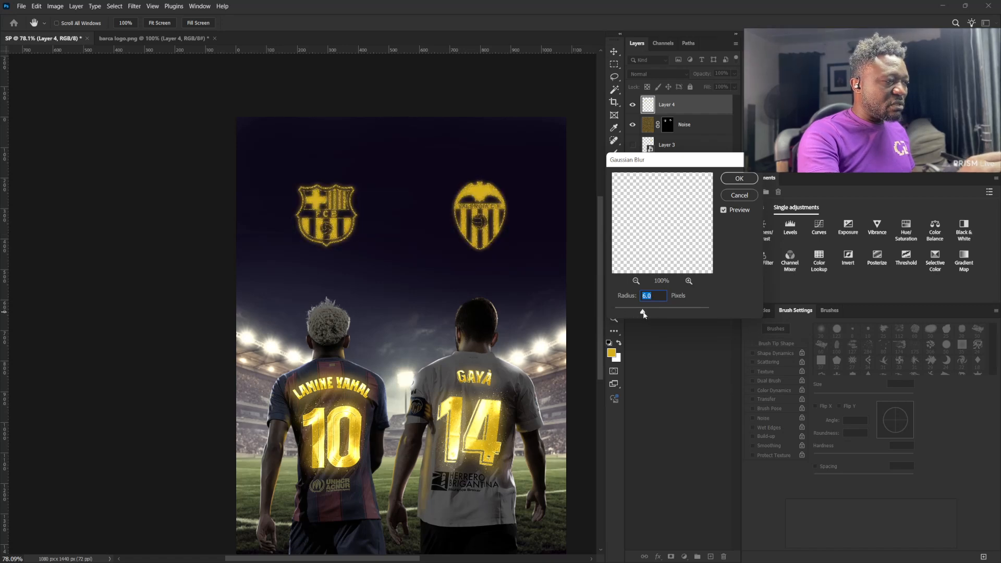
click(737, 179)
click(672, 74)
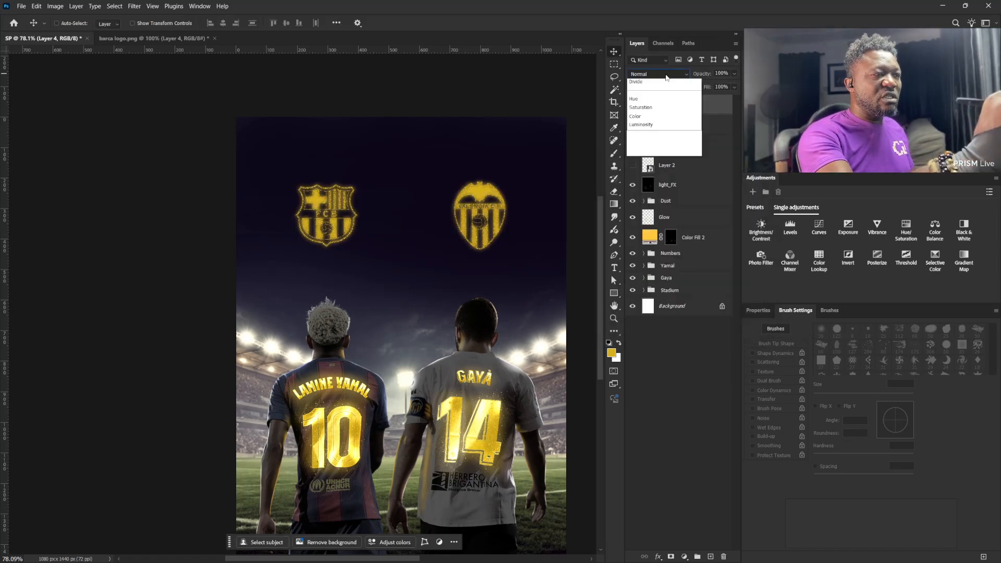
click(653, 171)
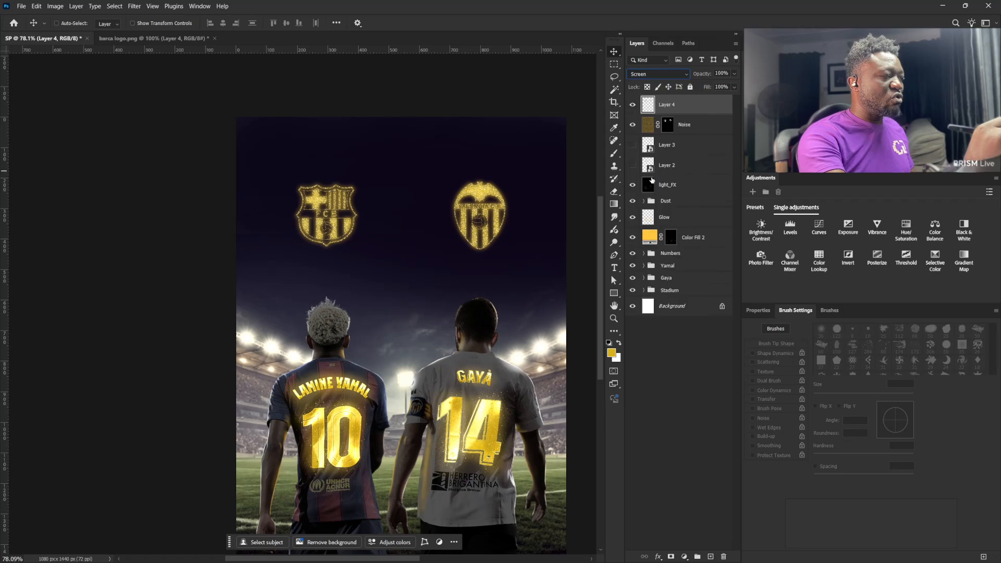
Configure the hard round brush as a small particle brush with size 4 px, spacing 171% and scatter 255%
click(688, 185)
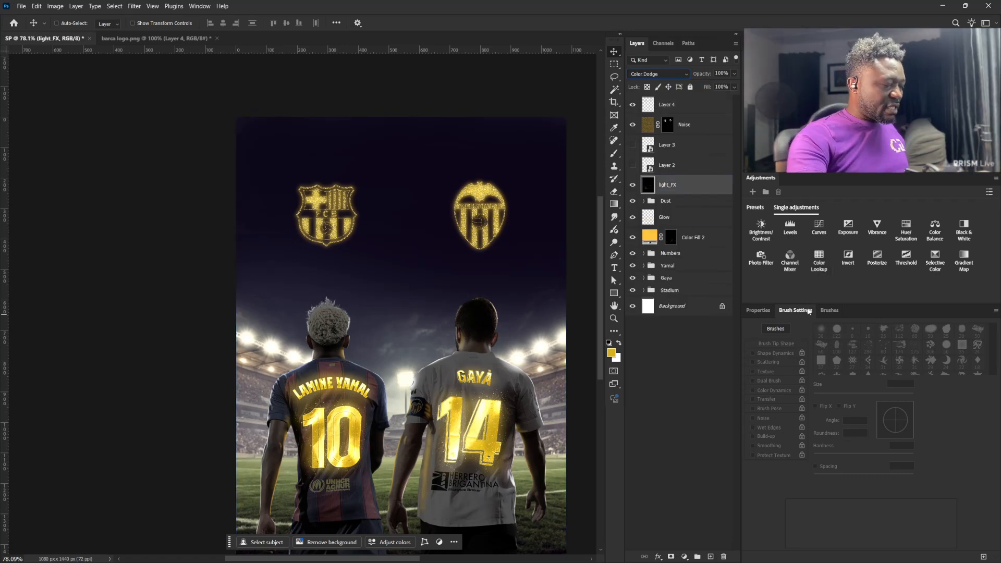
key(b)
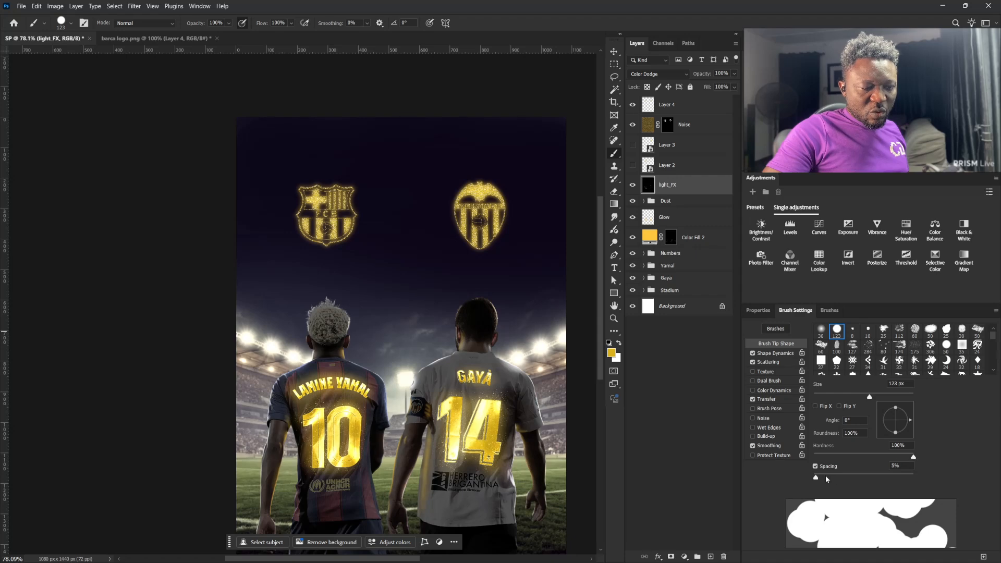
click(777, 361)
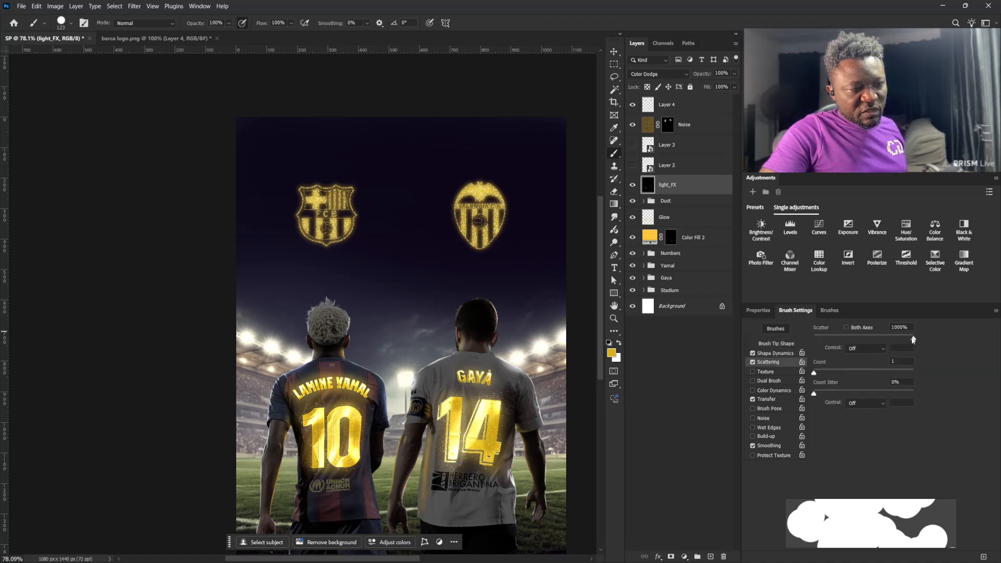
drag(851, 338, 818, 338)
click(776, 343)
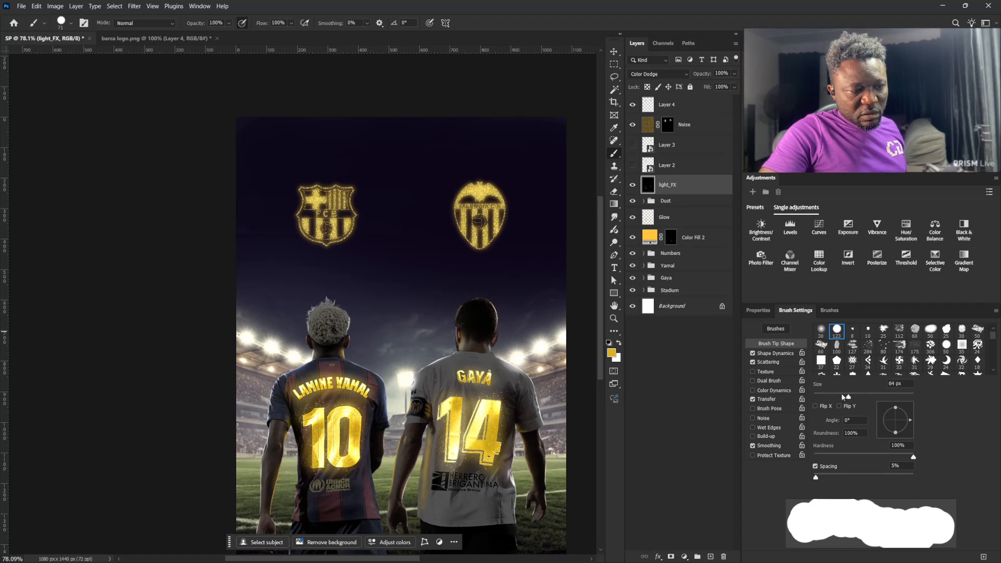
drag(814, 394, 817, 396)
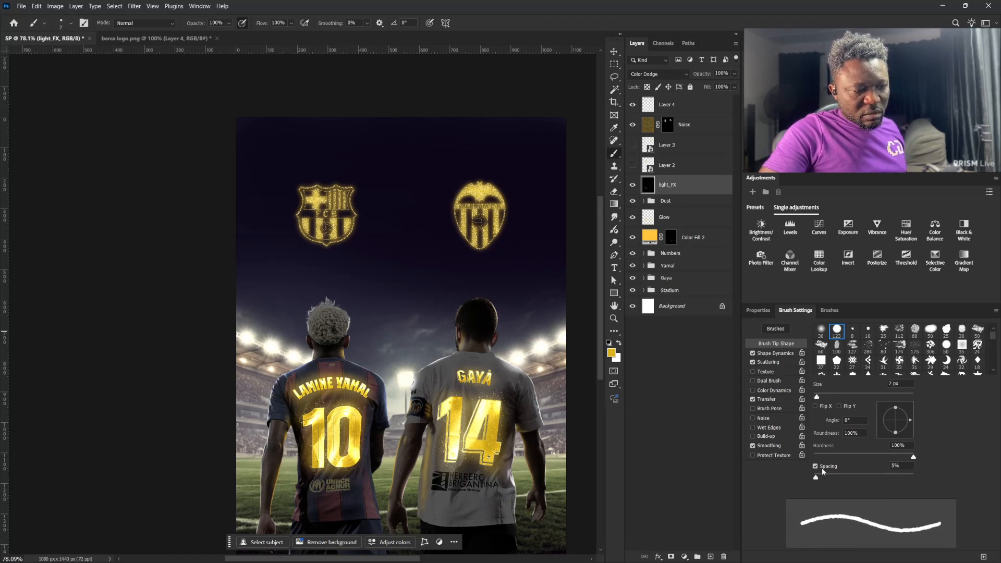
drag(817, 477, 881, 476)
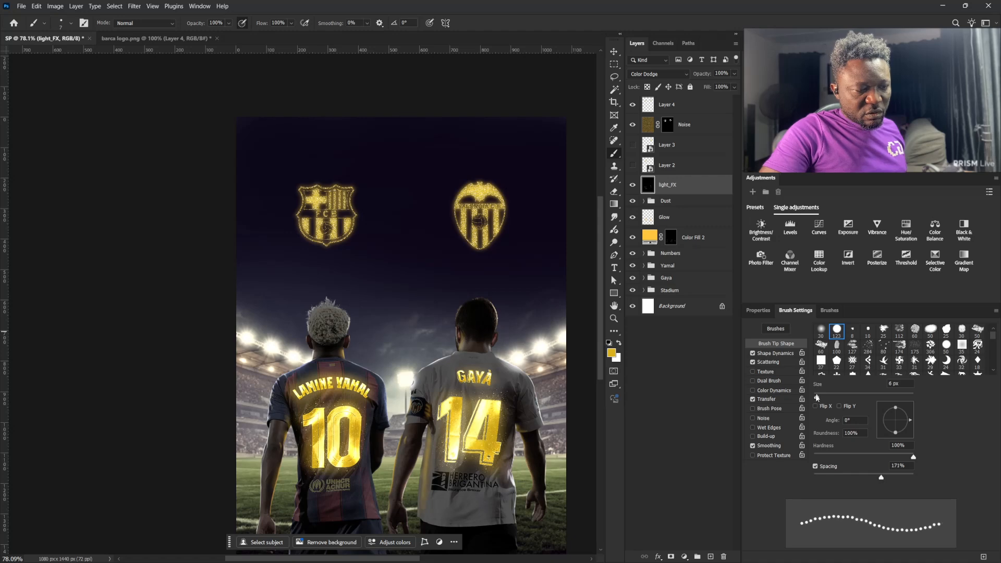
drag(817, 396, 816, 398)
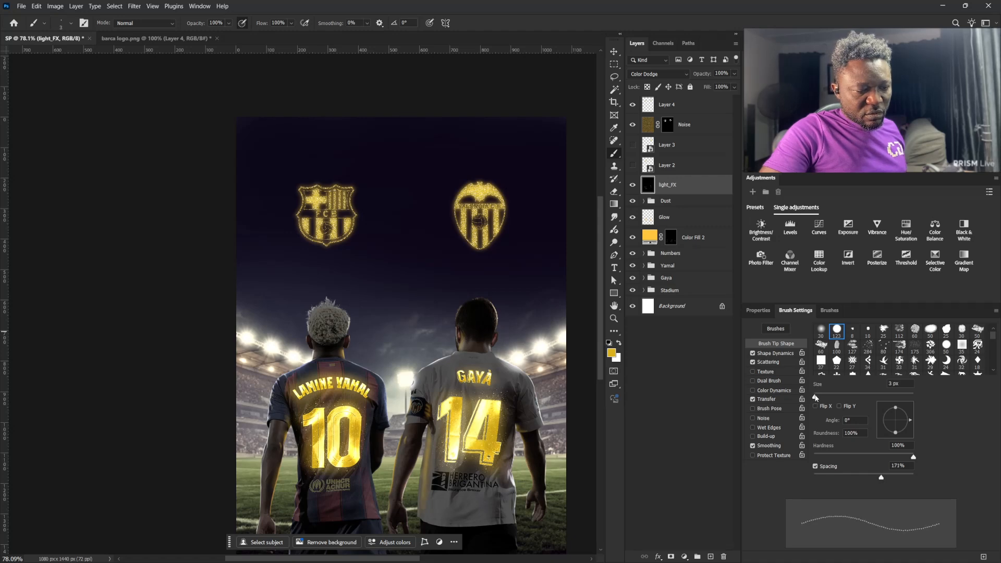
click(778, 360)
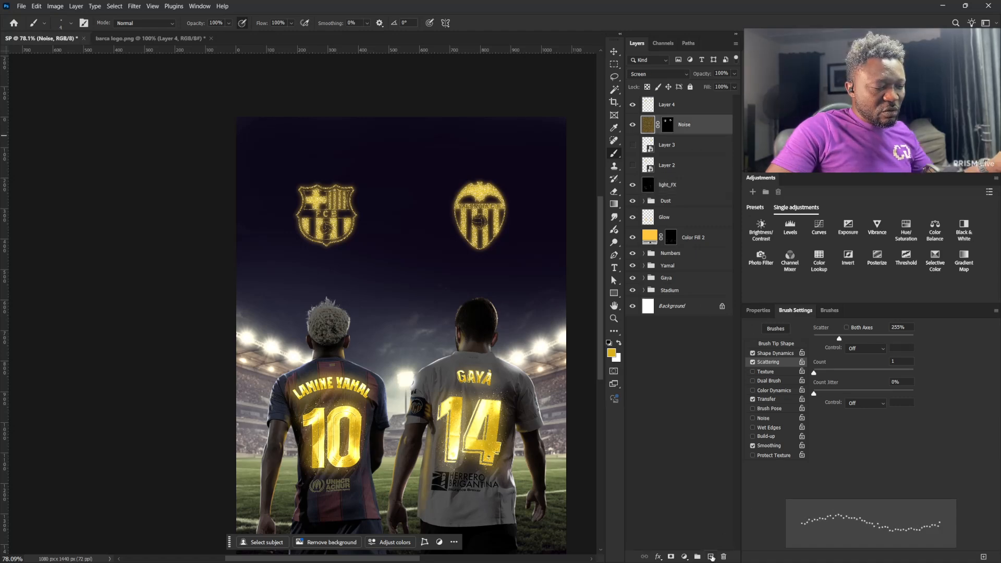
Add a new layer above the Noise layer and paint scattered gold particle trails falling from both crests, varying the brush size slightly
click(711, 557)
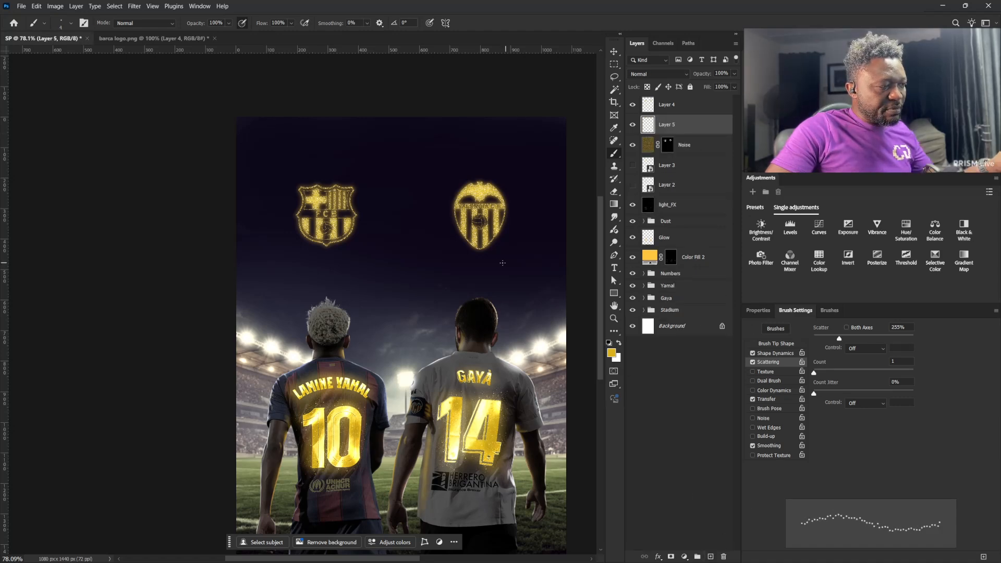
key(bracketright)
key(bracketright)
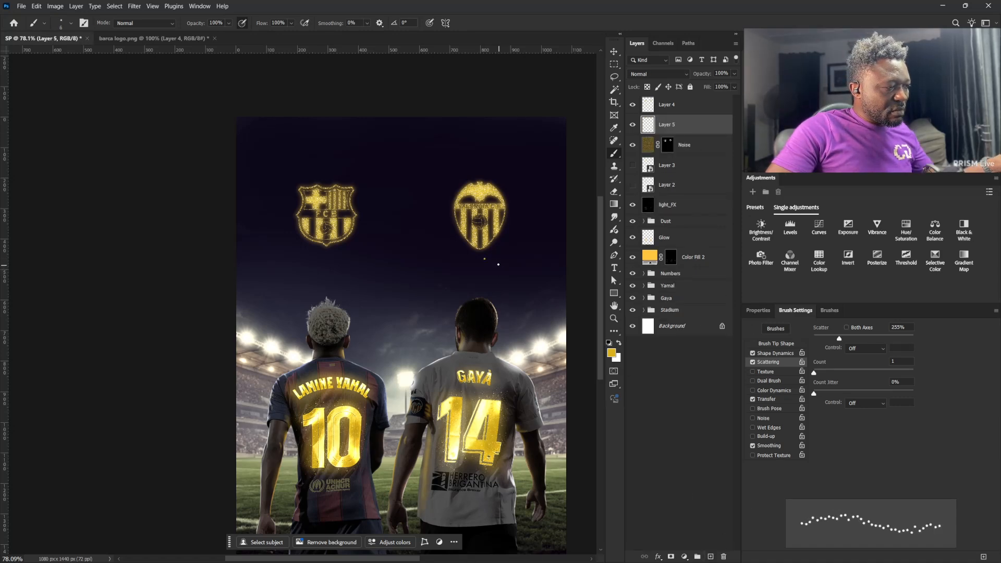
key(ctrl+z)
key(bracketleft)
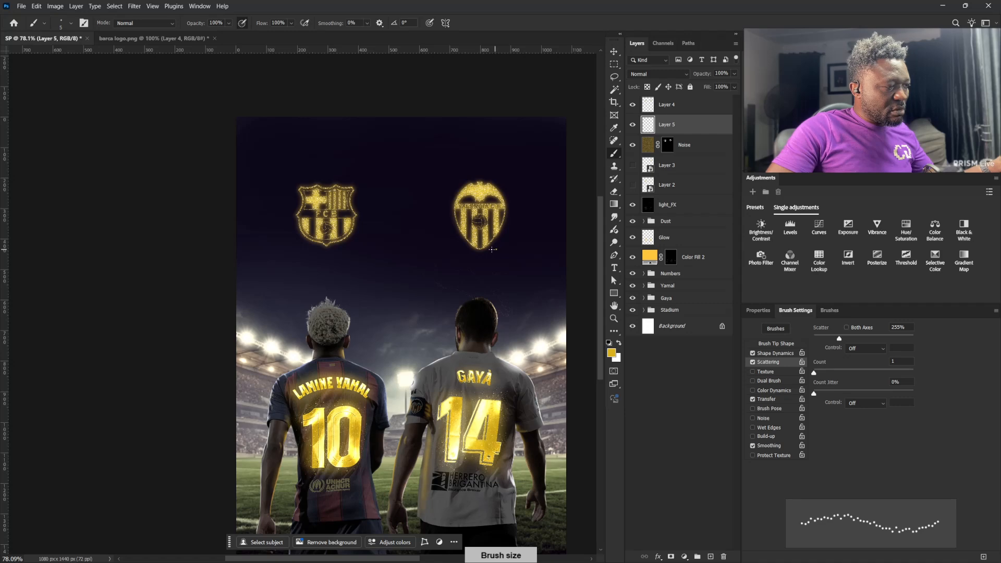
click(493, 249)
key(bracketleft)
key(bracketleft)
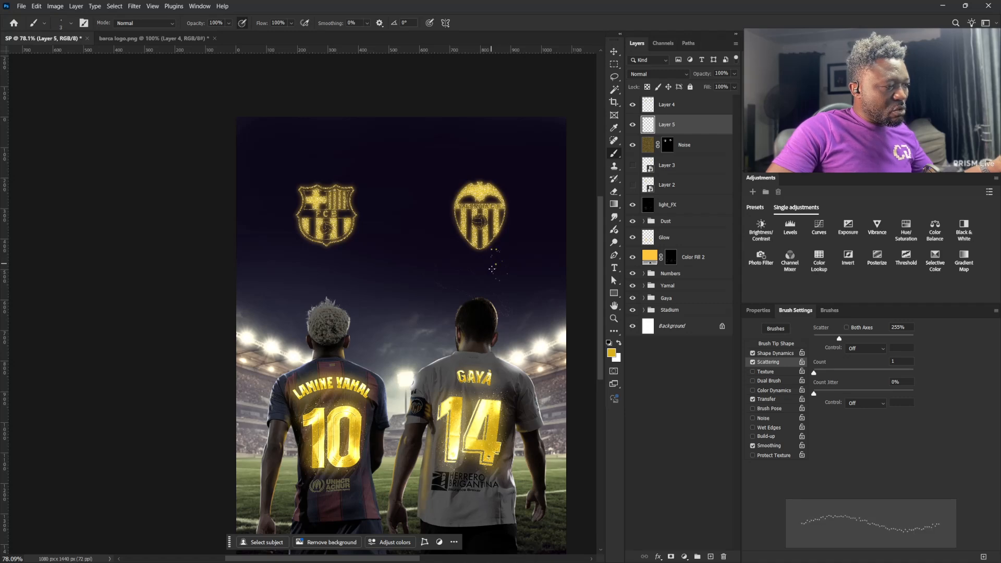
key(bracketright)
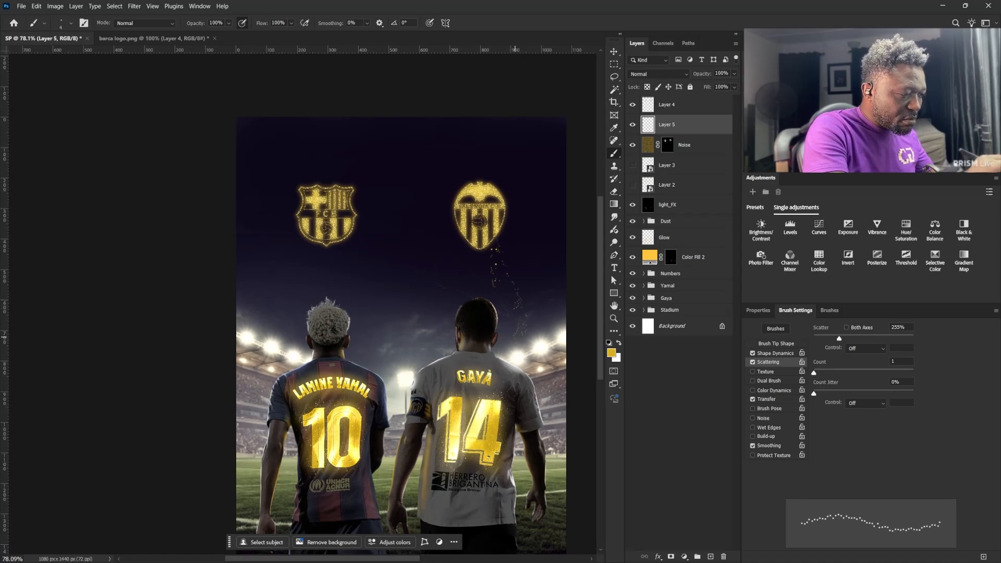
key(bracketleft)
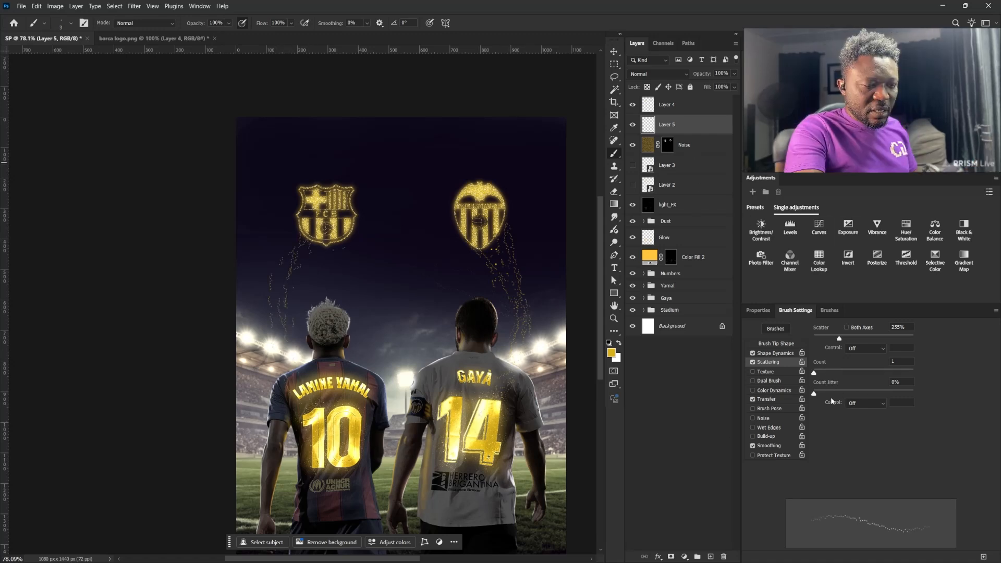
Set the brush scatter to 672% and draw a curved Pen path from the Barcelona crest down to the shirt number 10
drag(853, 342, 880, 340)
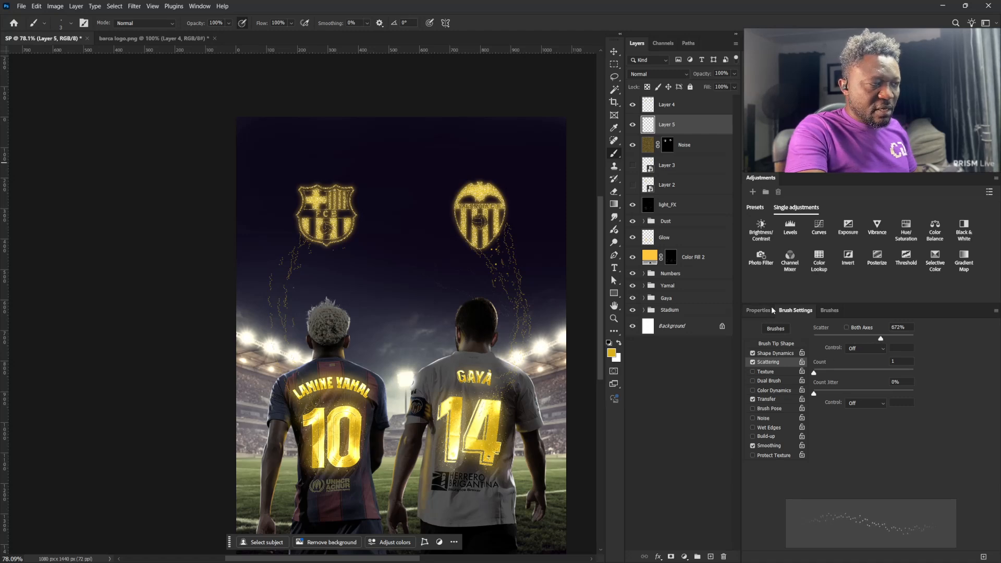
click(615, 255)
click(305, 237)
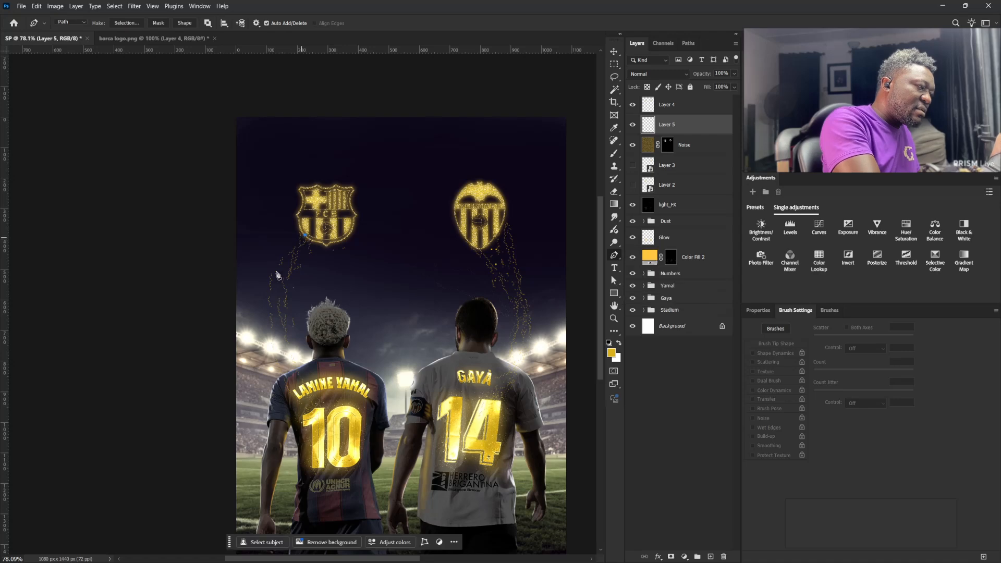
drag(277, 289, 294, 326)
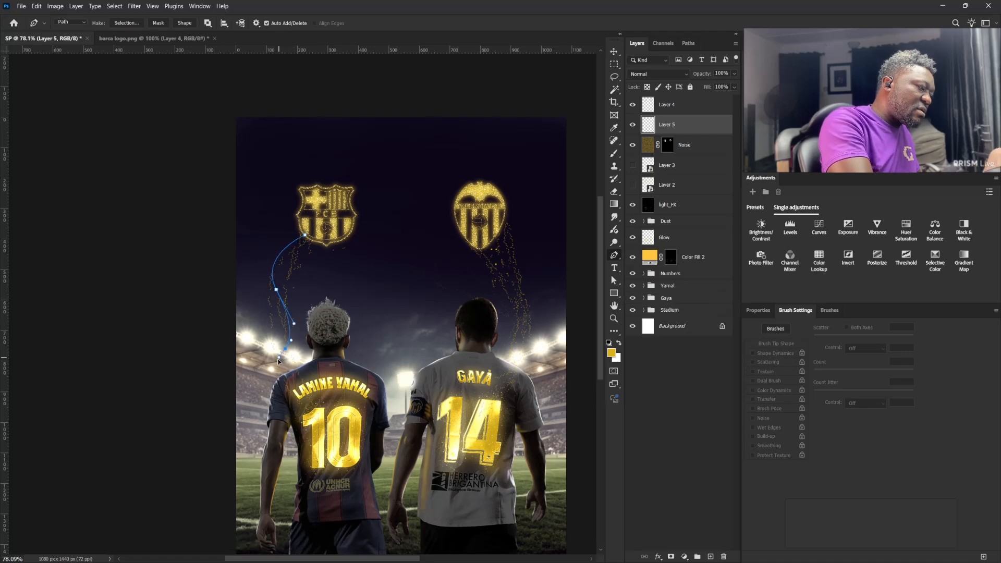
drag(279, 361, 278, 366)
drag(311, 418, 343, 443)
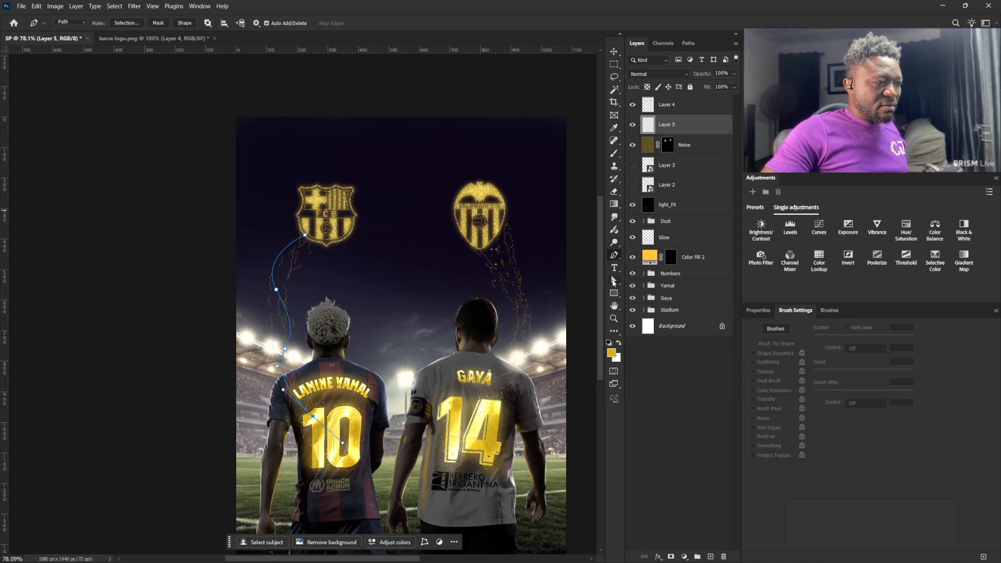
Stroke the curved path on Layer 5 using the Brush with Simulate Pressure enabled
click(613, 281)
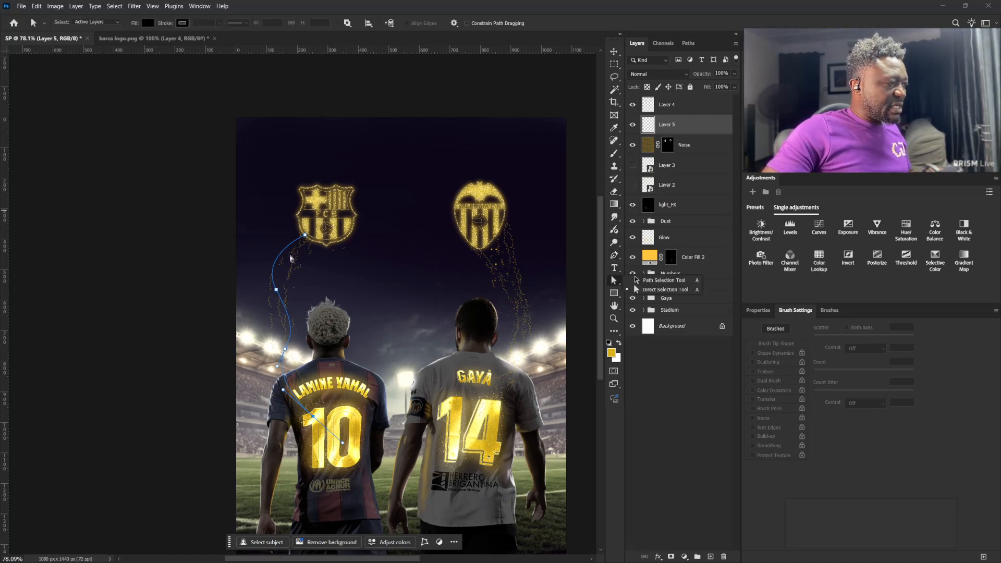
right_click(293, 258)
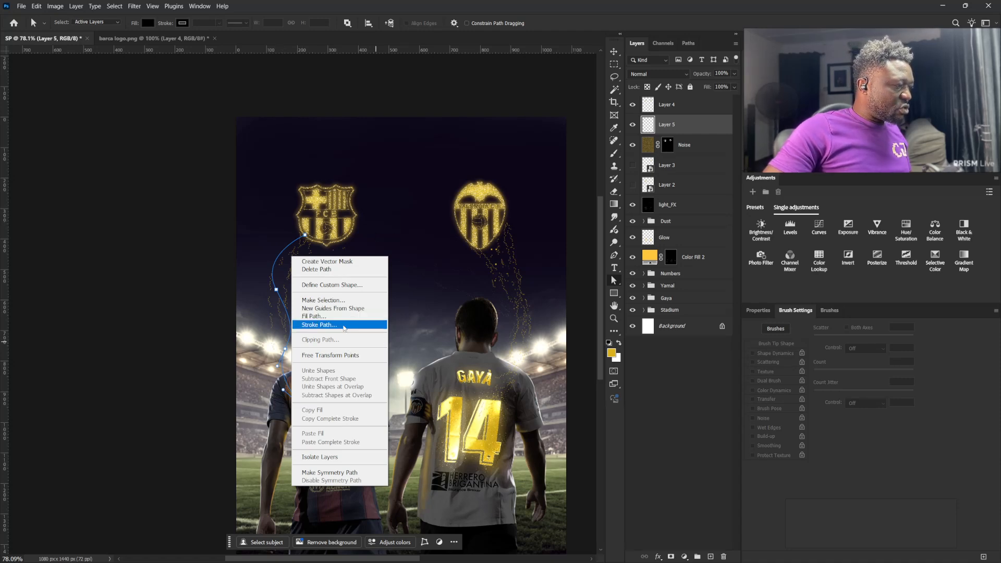
click(319, 325)
click(474, 179)
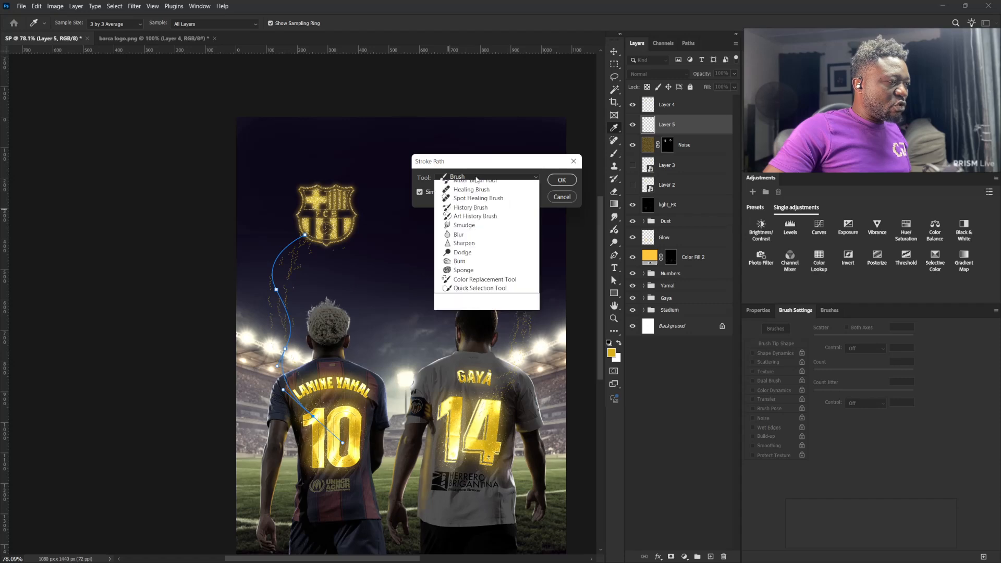
click(474, 193)
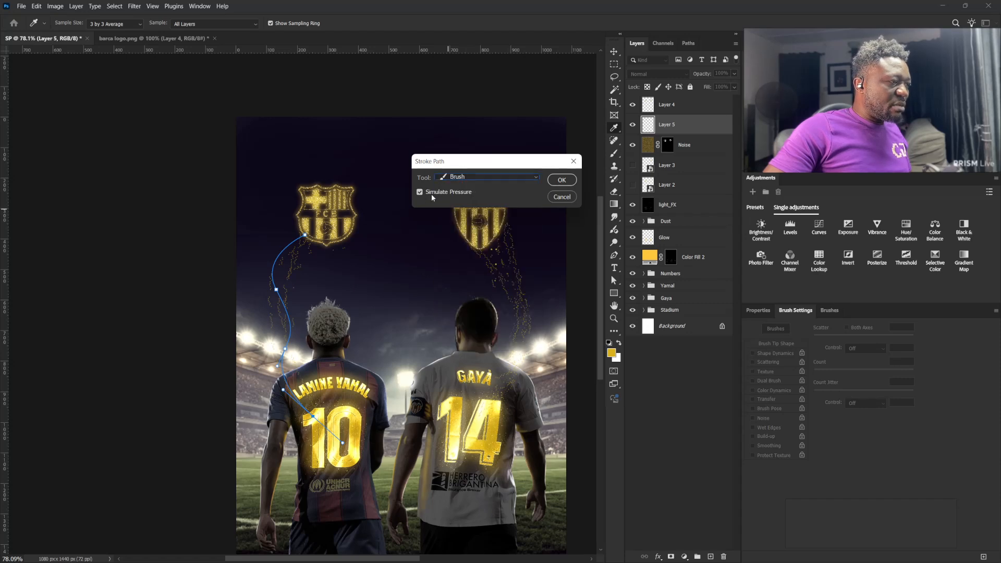
click(557, 182)
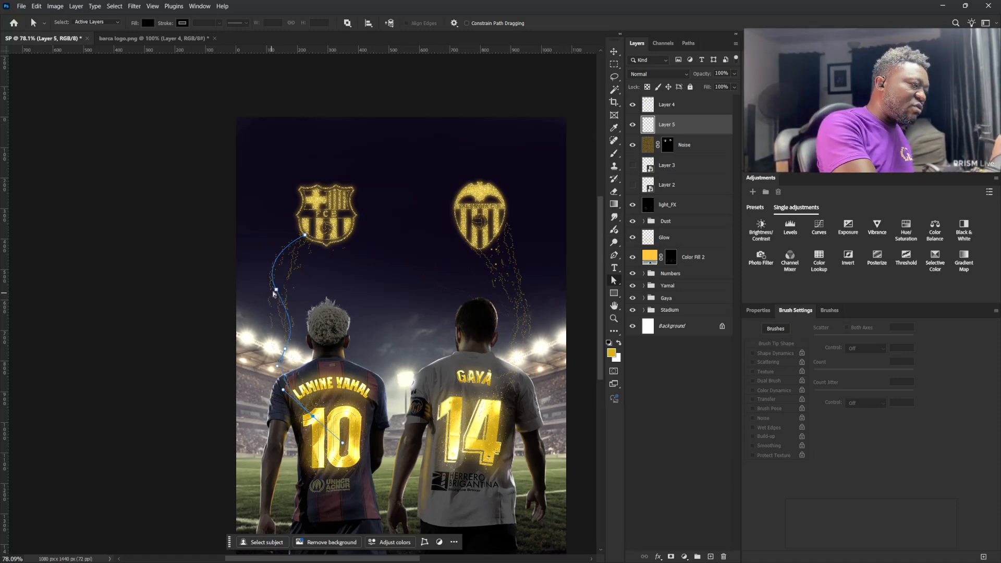
Reshape the Barcelona-side path into a wider outward curve and stroke it on Layer 5 using the Brush with Simulate Pressure disabled
drag(276, 288, 294, 359)
click(313, 415)
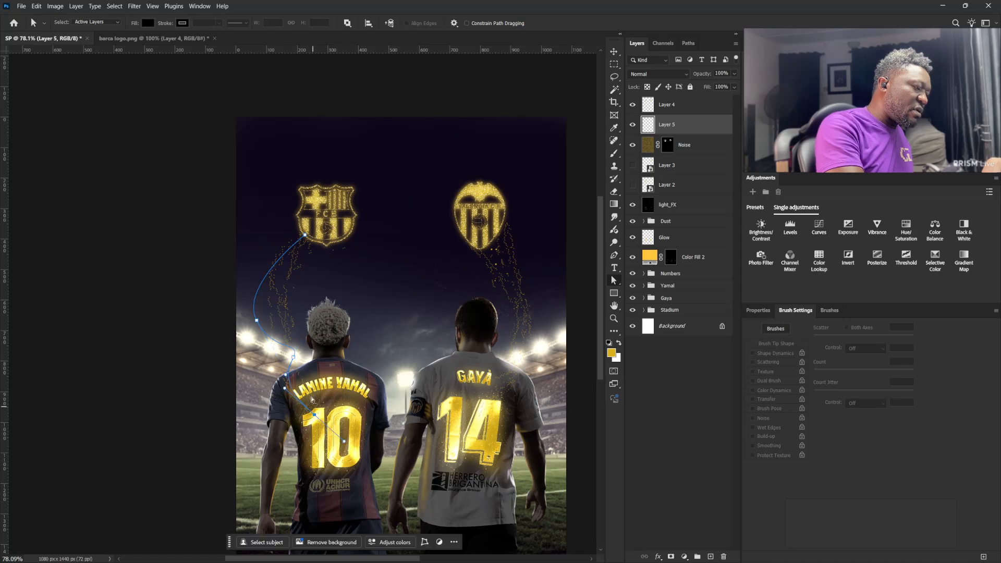
right_click(269, 276)
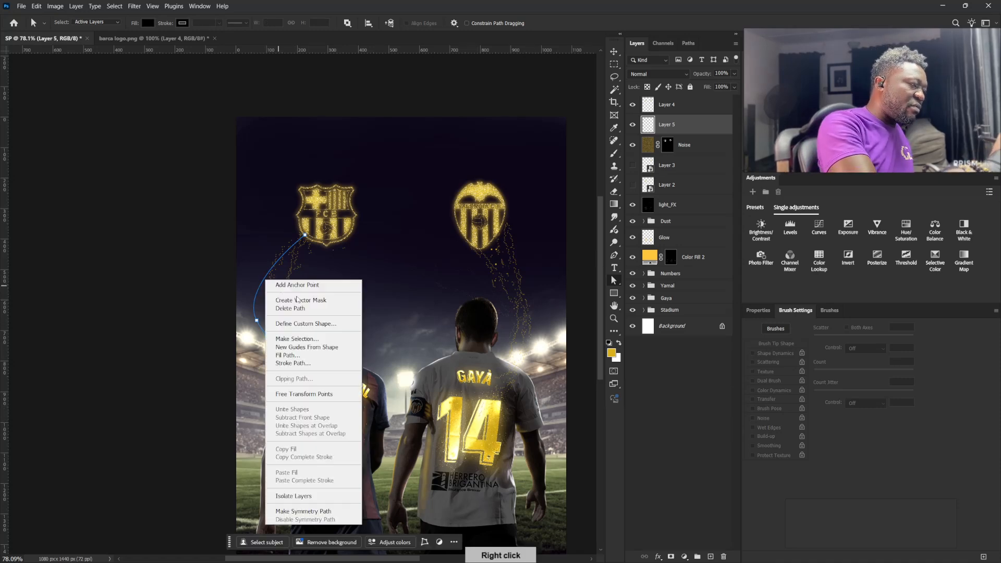
click(327, 366)
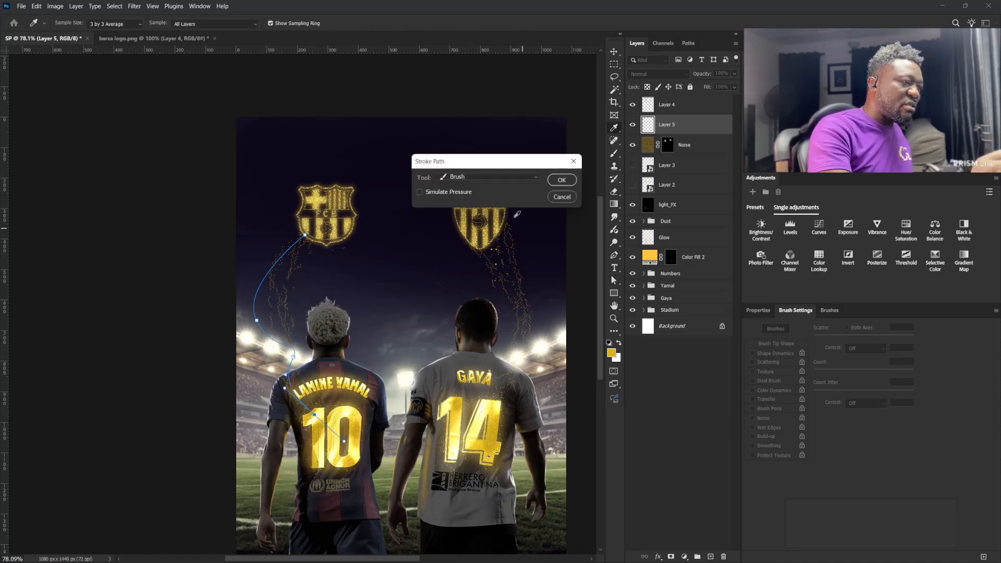
click(562, 180)
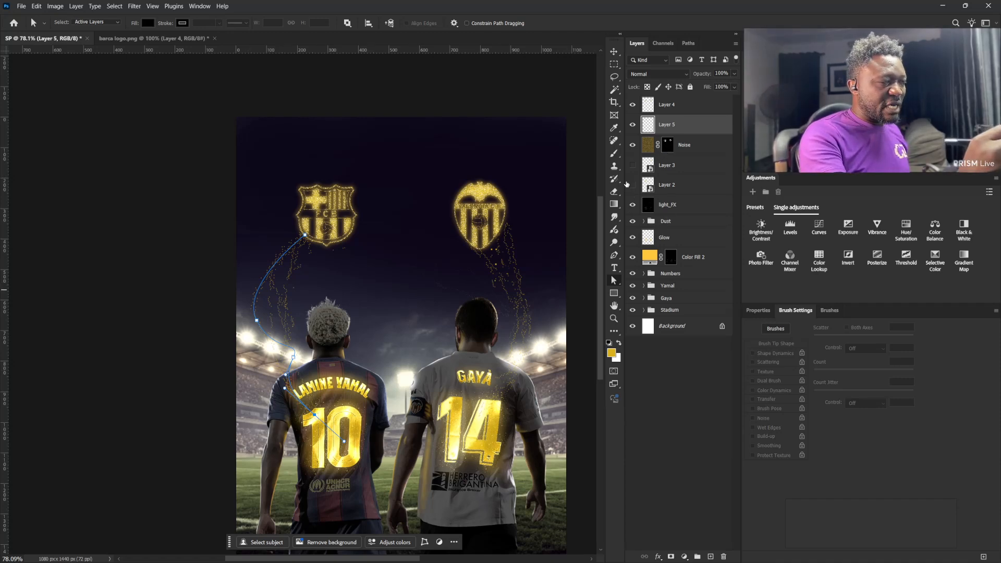
Draw a curved Pen path from the Valencia crest to the number 14, stroke it on Layer 5 with the Brush, and clear the paths
key(p)
click(501, 229)
drag(540, 292, 515, 369)
drag(495, 412, 486, 425)
right_click(520, 309)
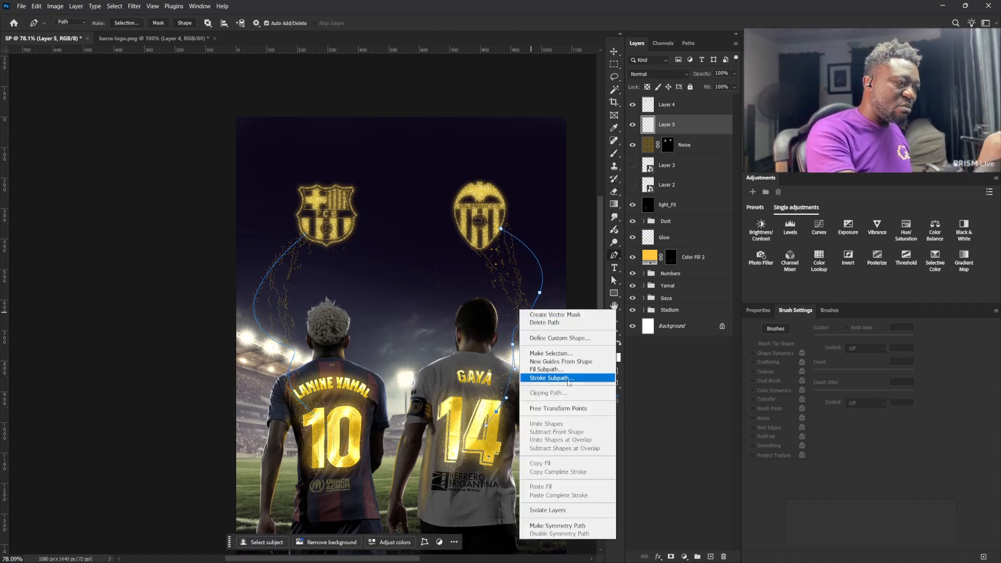
click(553, 277)
key(Delete)
key(Delete)
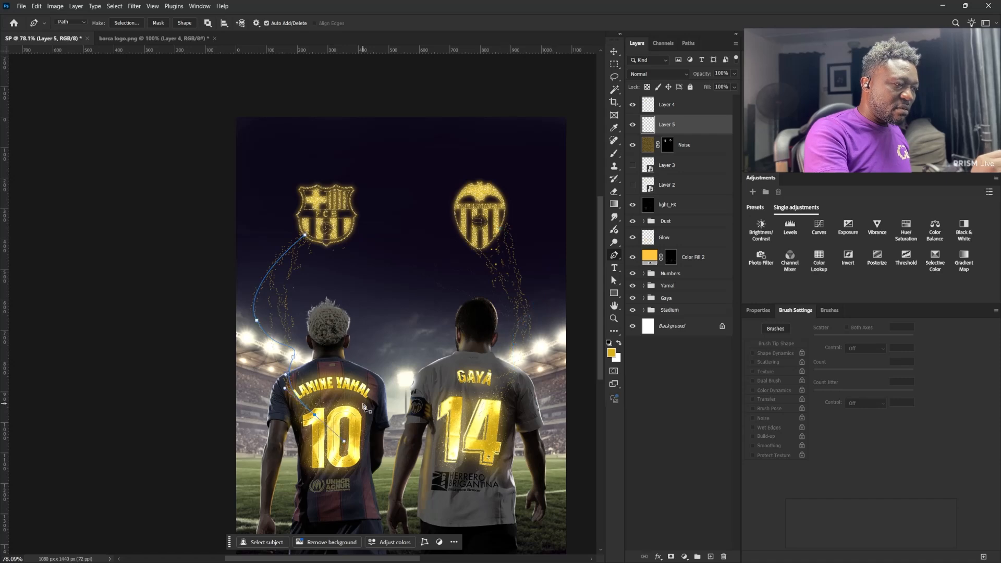
key(ctrl+Return)
key(ctrl+d)
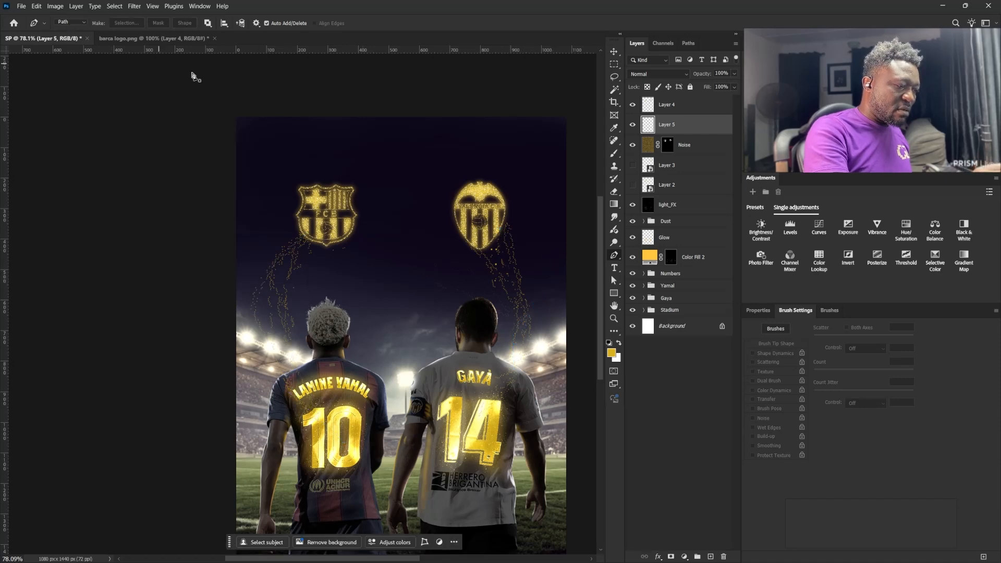
Draw a second, S-shaped Pen path from the Valencia crest to the number 14, stroke it with the particle Brush, and delete the path
click(503, 220)
drag(492, 265, 501, 279)
drag(531, 325, 525, 371)
drag(490, 430, 495, 457)
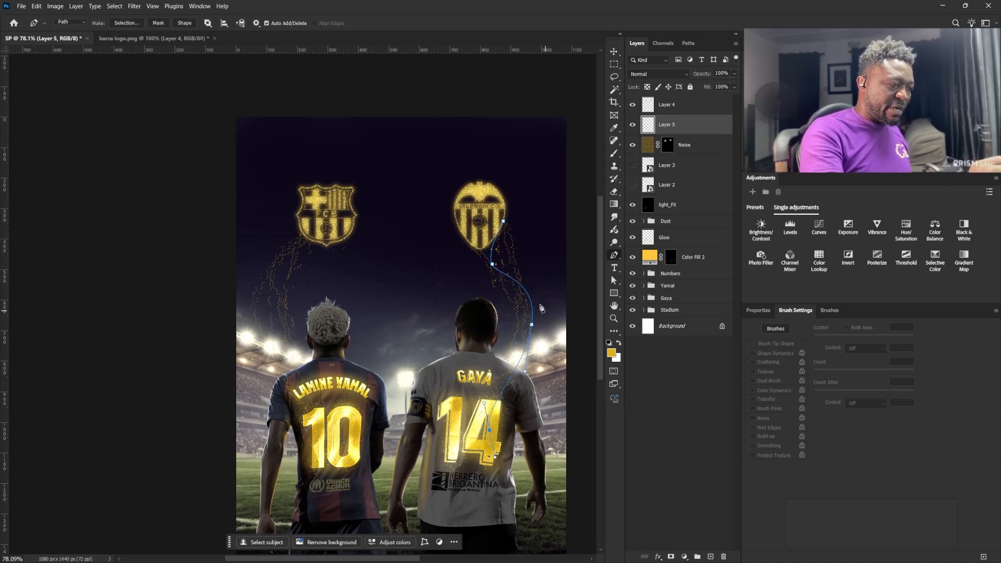
right_click(525, 304)
click(574, 374)
key(Return)
key(Delete)
key(Delete)
drag(564, 326, 554, 332)
drag(496, 393, 499, 383)
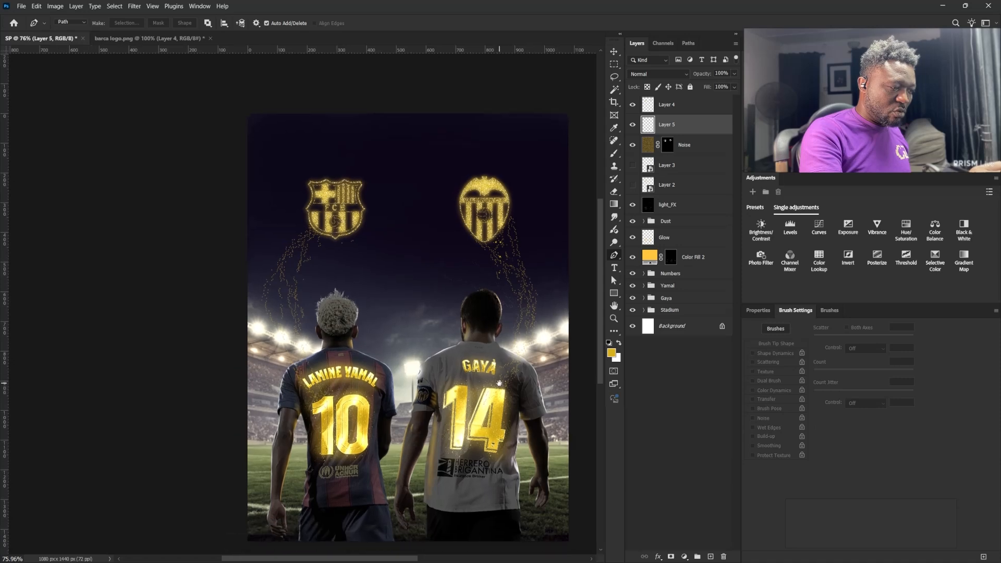
On the light_FX layer, set up a hard round brush of 3 px with 5% spacing and Scattering and Shape Dynamics off
click(668, 211)
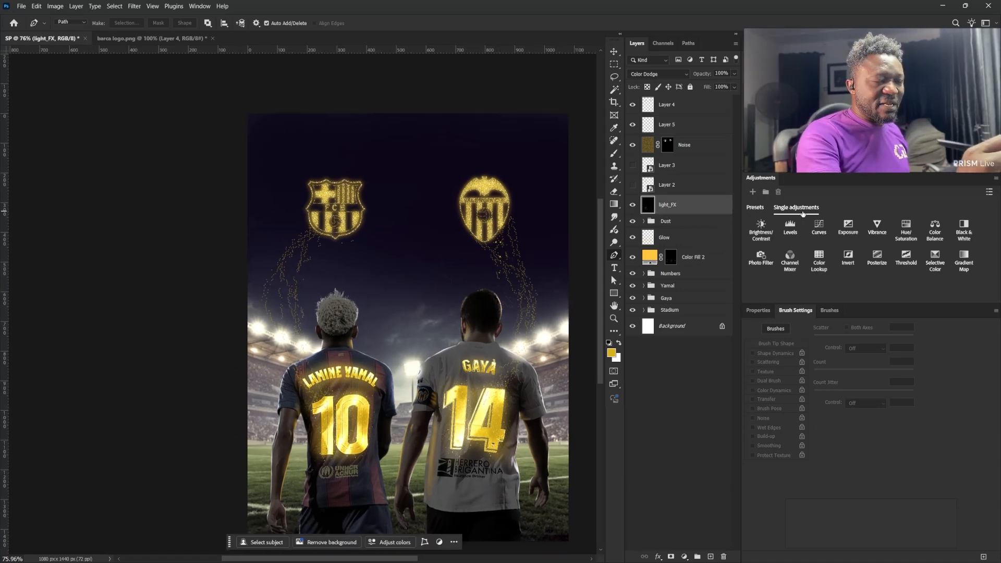
click(614, 153)
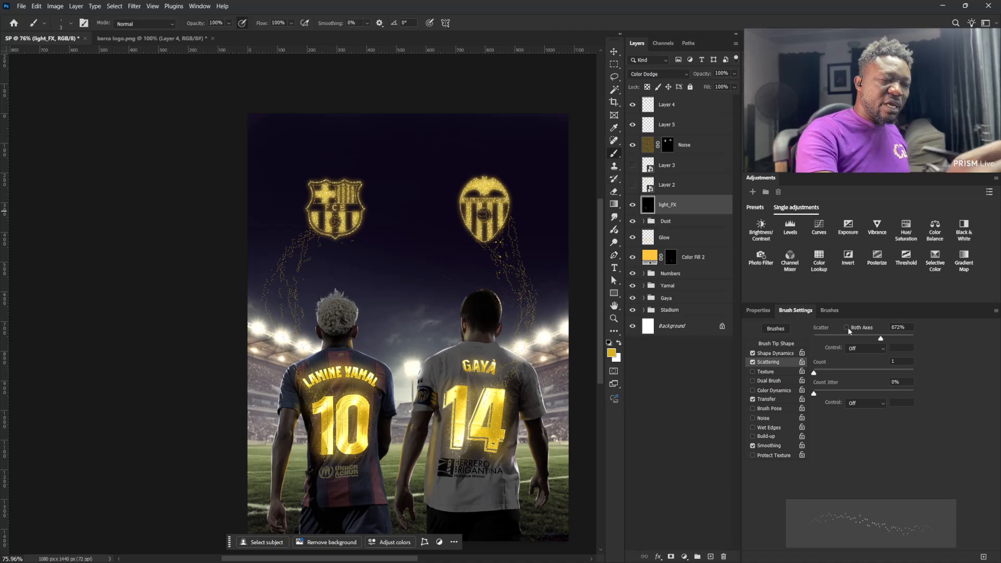
click(752, 363)
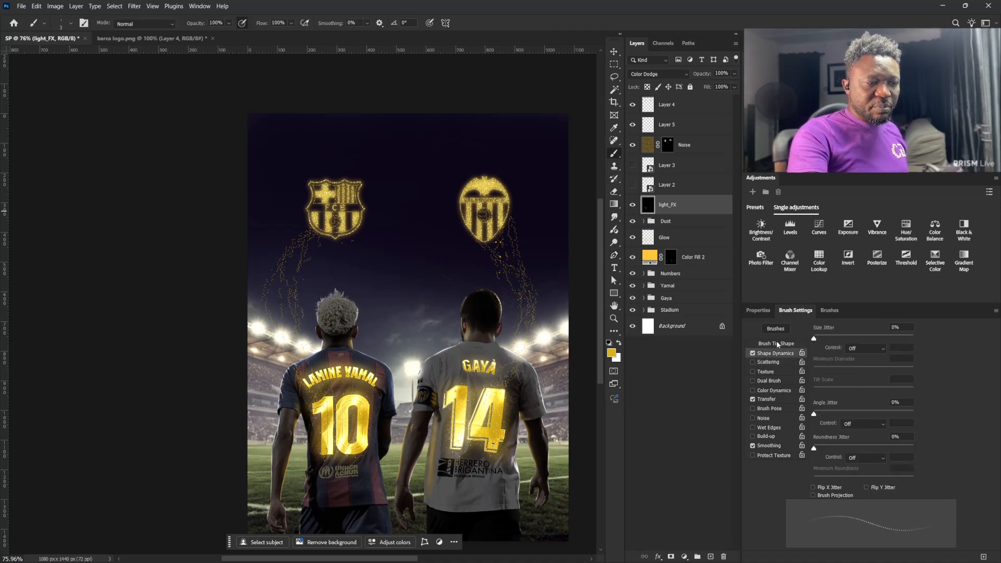
click(777, 343)
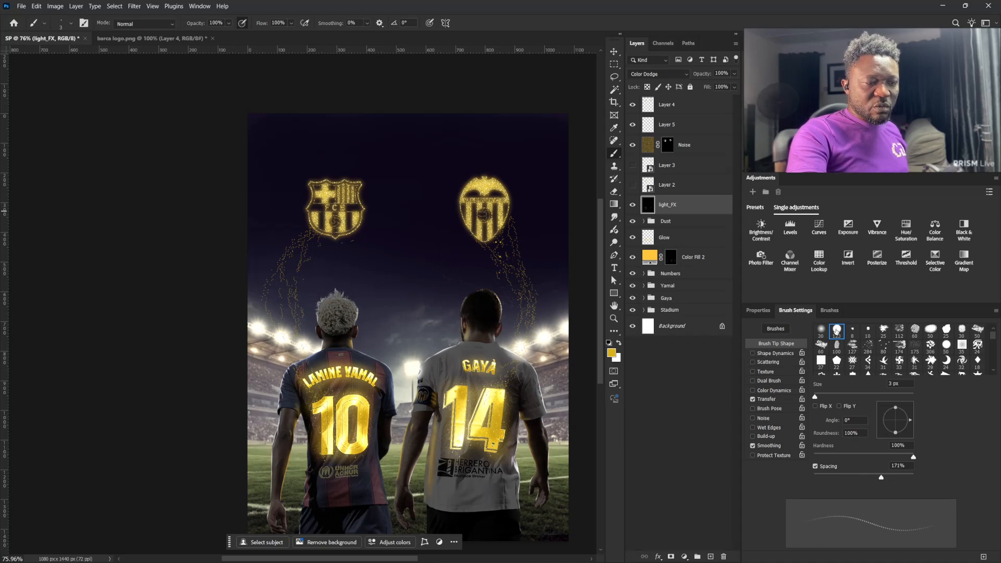
click(836, 330)
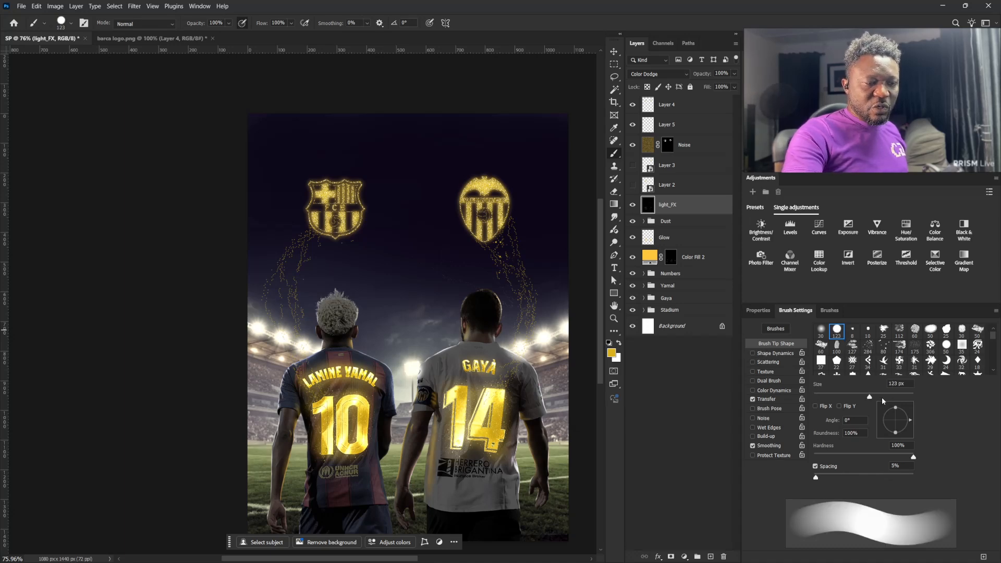
drag(881, 397, 814, 397)
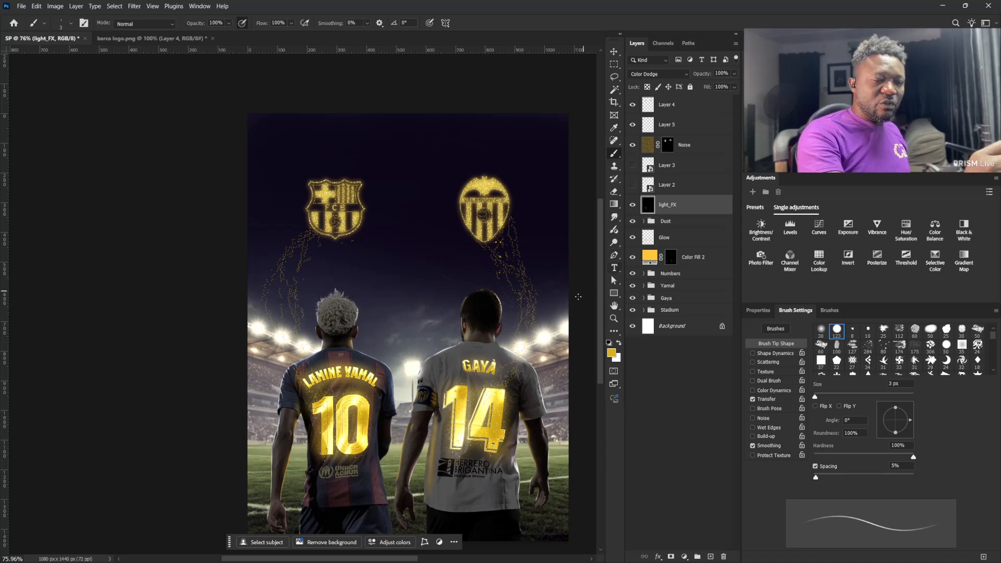
Draw a wavy Pen path from the Barcelona crest past the player's shoulder to the number 10
click(614, 256)
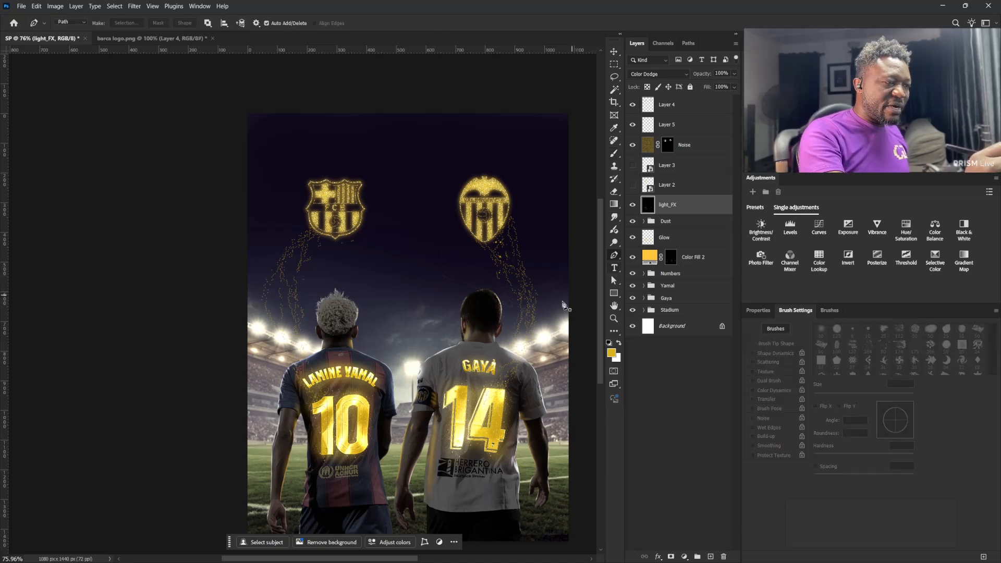
click(313, 231)
drag(289, 280, 296, 370)
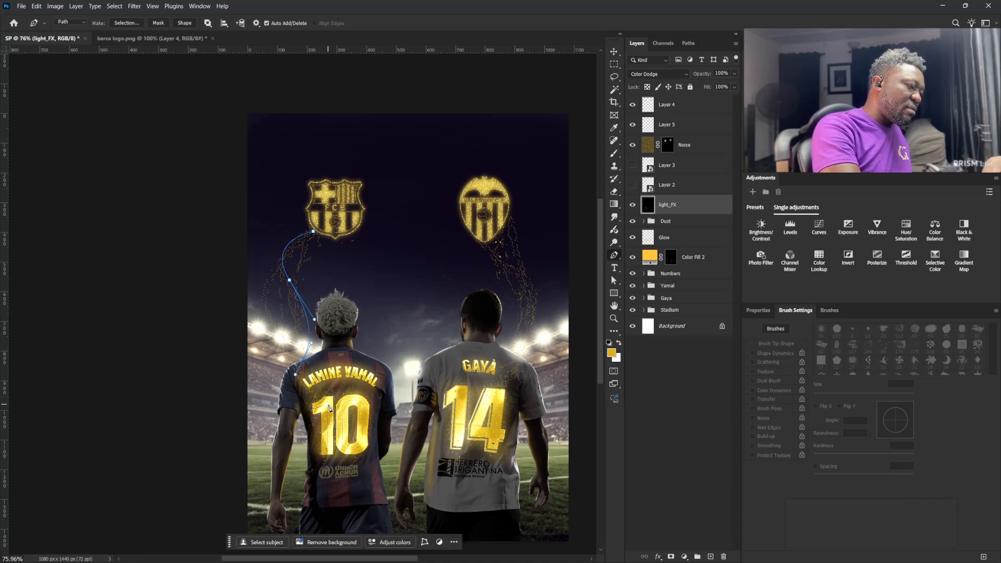
drag(329, 405, 348, 422)
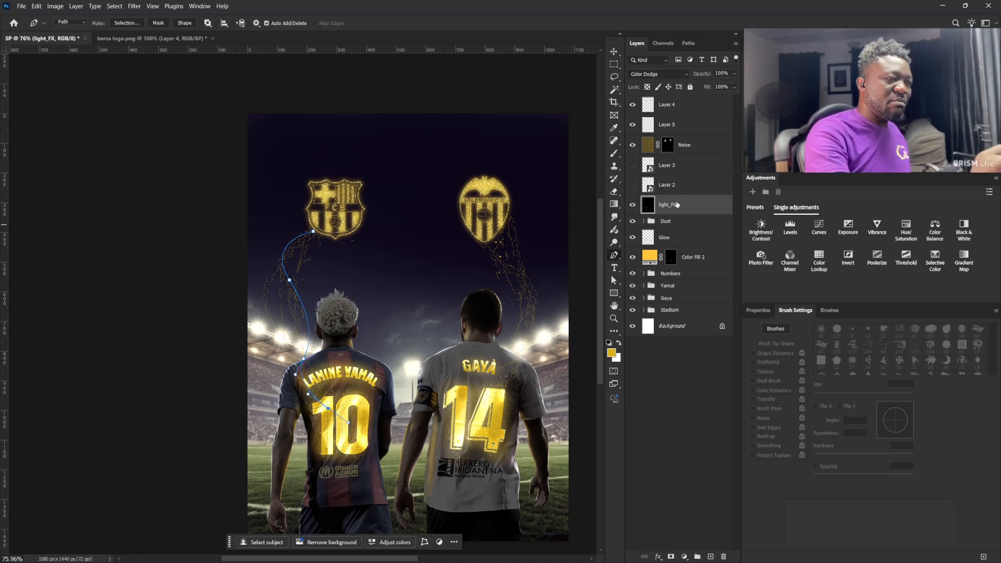
Set the foreground colour to #ffe172 and stroke the path on light_FX using the Brush with Simulate Pressure enabled
click(613, 353)
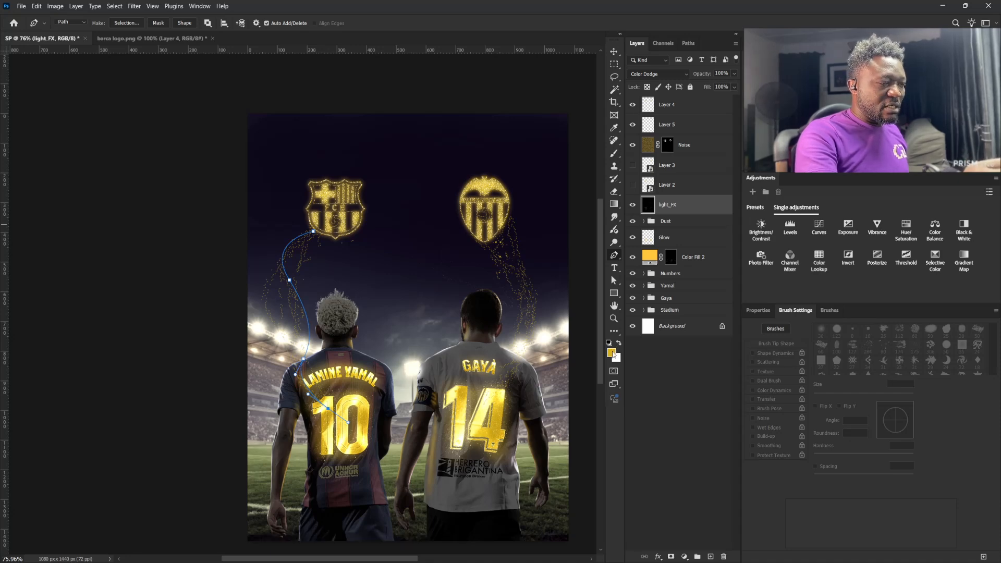
click(682, 229)
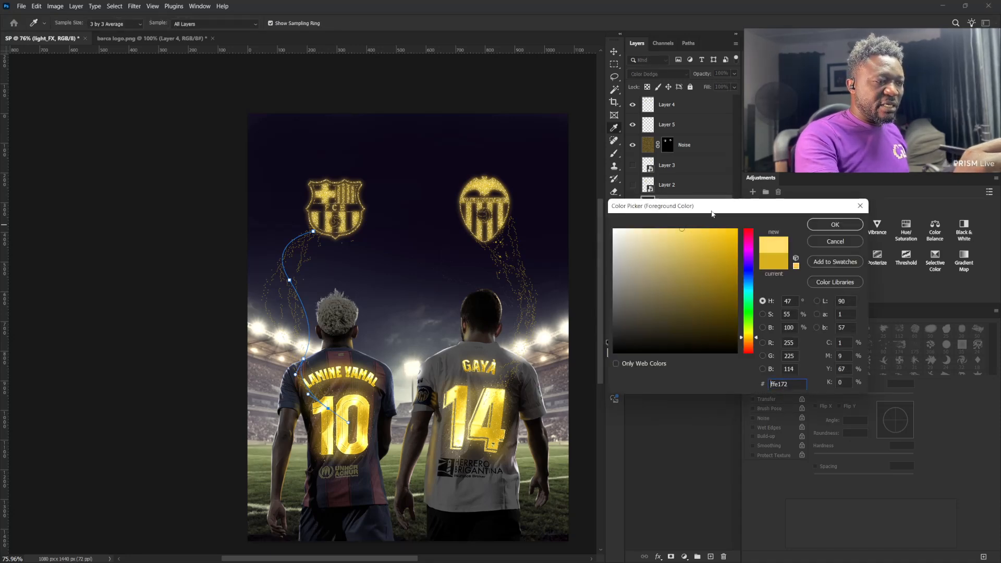
click(824, 225)
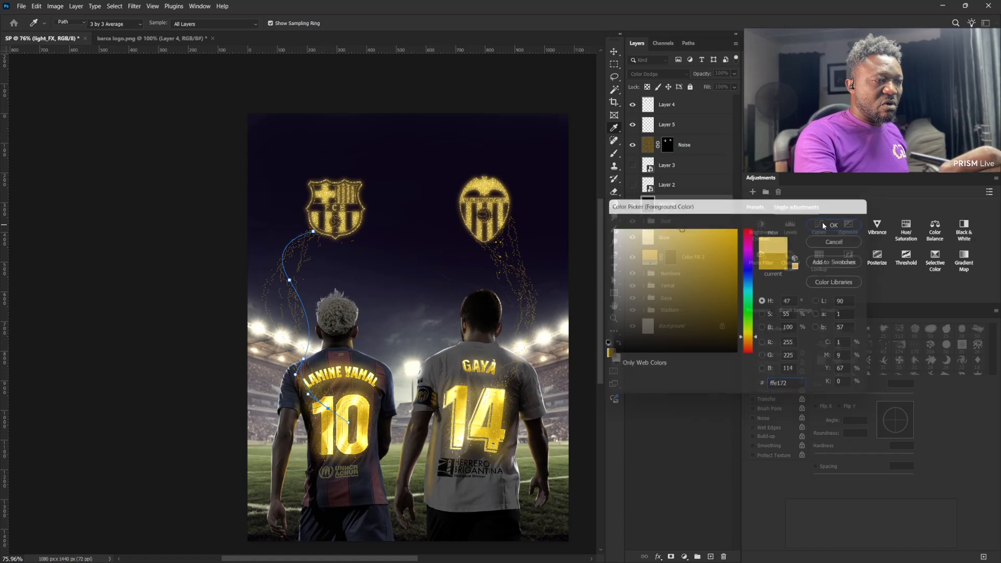
right_click(303, 266)
click(329, 334)
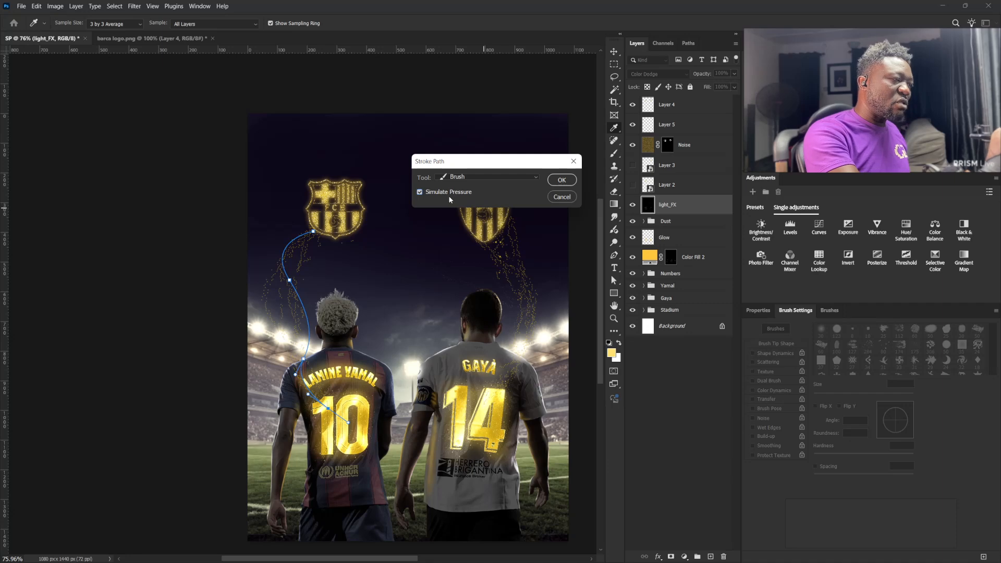
click(561, 180)
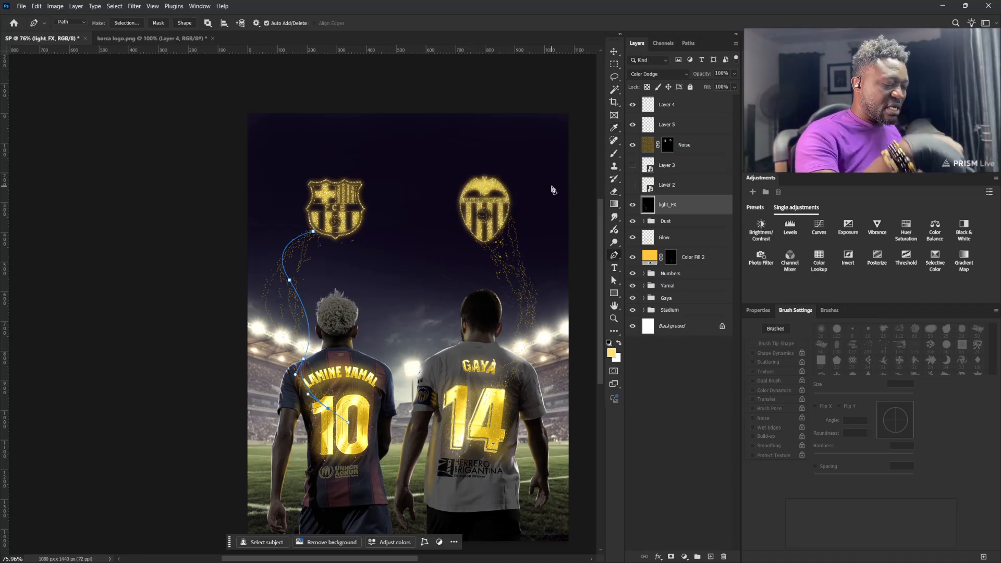
key(Return)
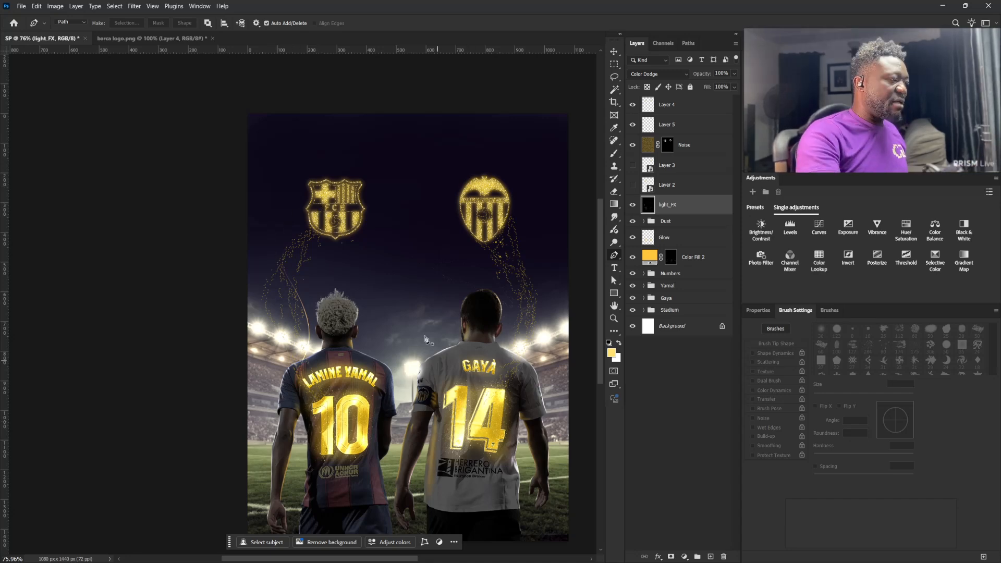
Draw a second wavy Pen path from the Barcelona crest down through the number 10, crossing the first light strand
click(317, 232)
drag(297, 244, 309, 277)
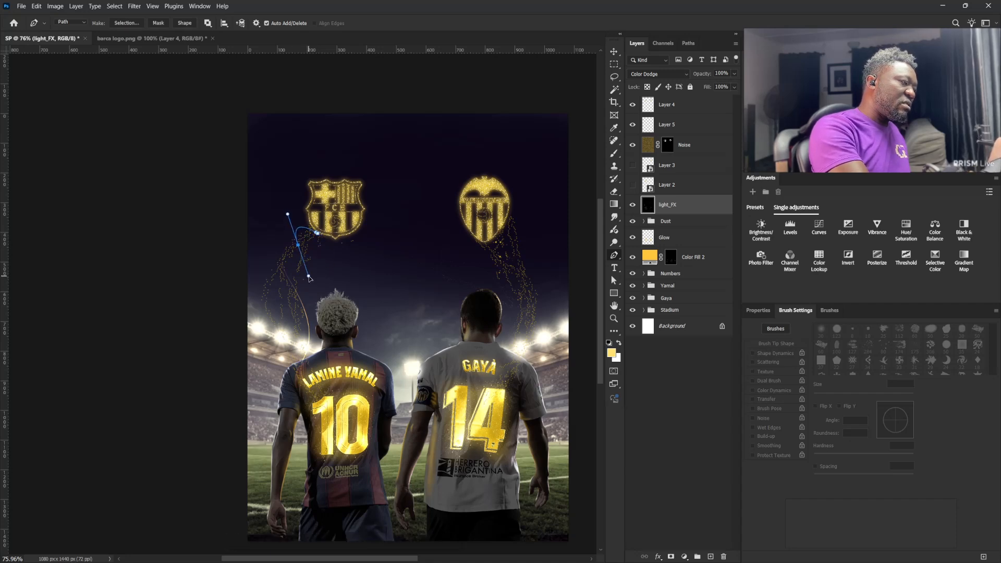
drag(292, 321, 282, 352)
drag(332, 418, 330, 474)
Set the hard round brush to 4 px, stroke the second Barcelona path on light_FX, and dismiss the path
right_click(315, 243)
key(b)
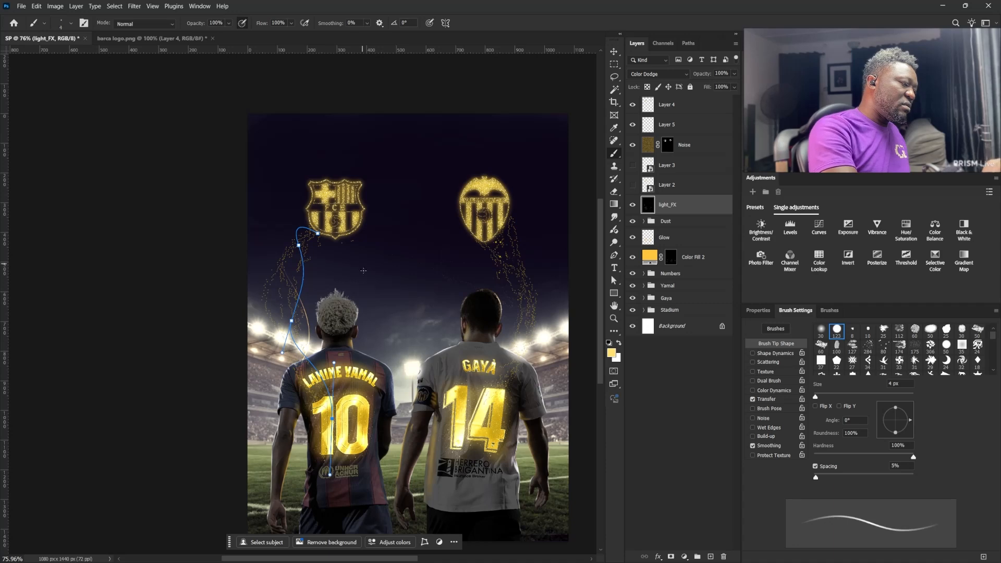
right_click(363, 271)
click(612, 280)
right_click(508, 295)
click(538, 365)
key(Return)
key(Return)
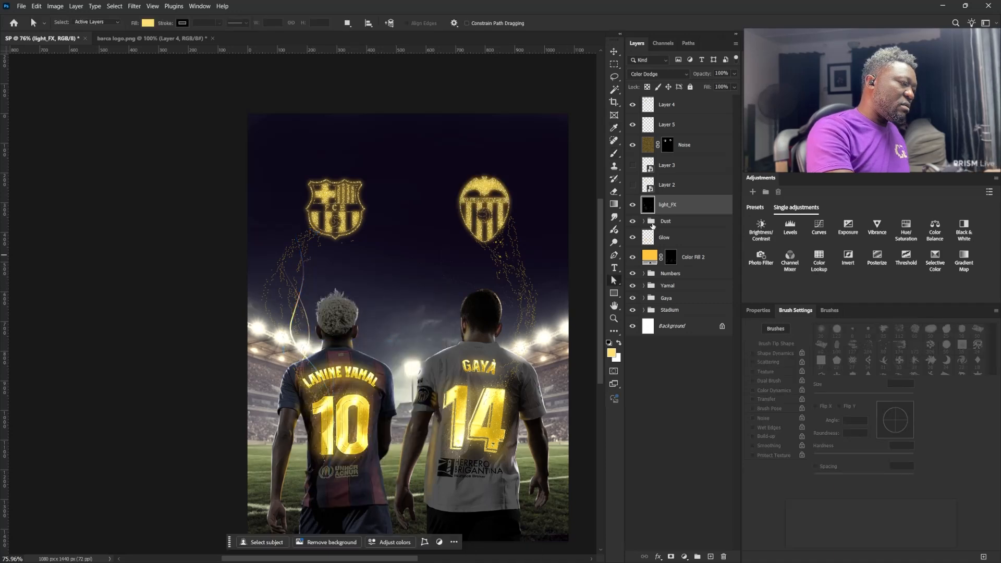
Draw a wavy Pen path from the Valencia crest to the number 14 and stroke it on light_FX as a glowing light strand
key(p)
click(468, 228)
drag(529, 274, 534, 309)
drag(518, 335, 524, 359)
drag(472, 418, 463, 451)
right_click(541, 329)
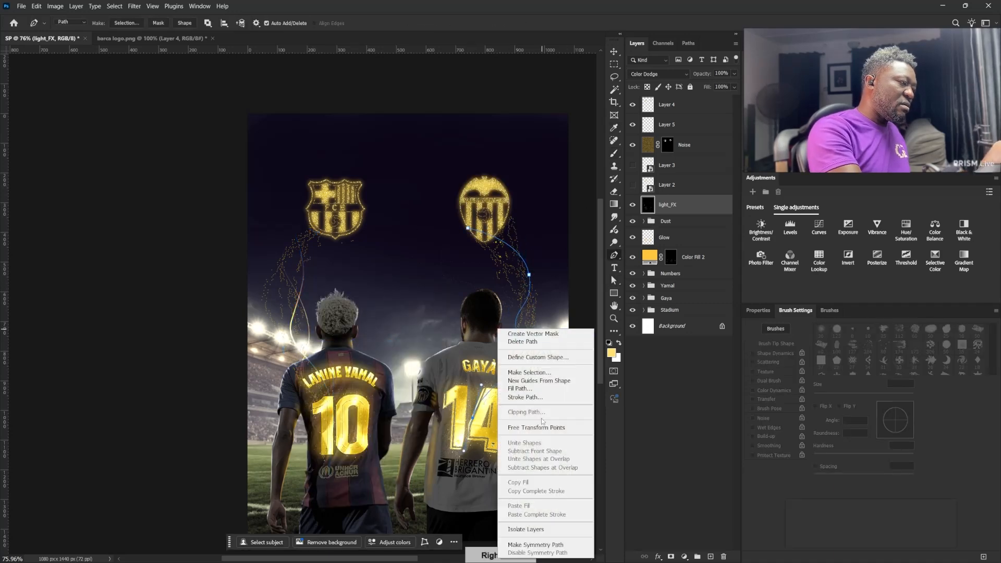
click(540, 398)
click(564, 214)
key(Return)
Draw another path from the Valencia crest to the number 14, crossing the first strand, and stroke it on light_FX
click(493, 232)
drag(496, 273, 533, 340)
drag(471, 404, 453, 428)
right_click(517, 354)
click(540, 192)
key(Return)
key(Return)
Using a 20 px soft round brush in black on light_FX, paint out the light strands over the white number 14 shirt
key(b)
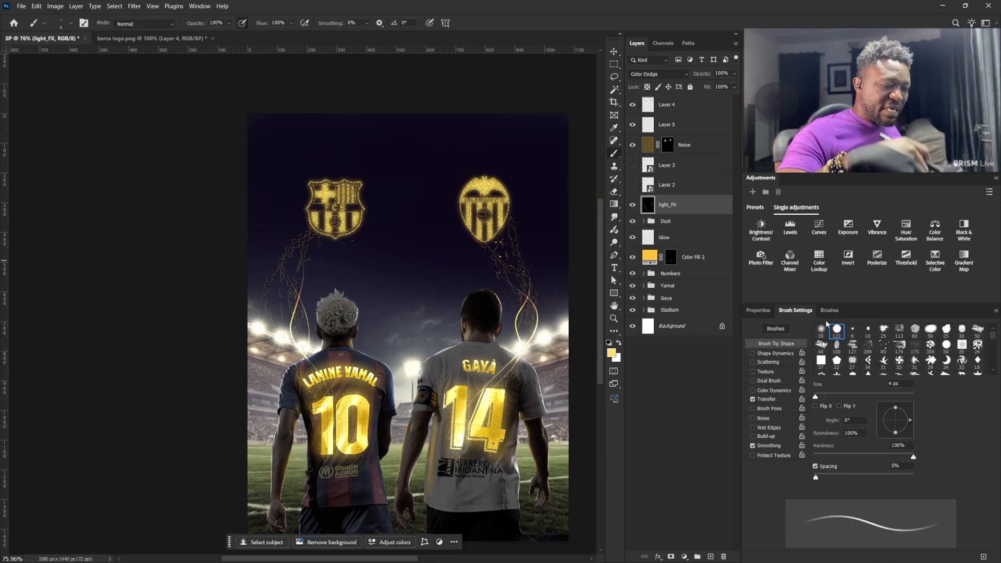
key(comma)
key(bracketleft)
key(d)
scroll(535, 386, up, 4)
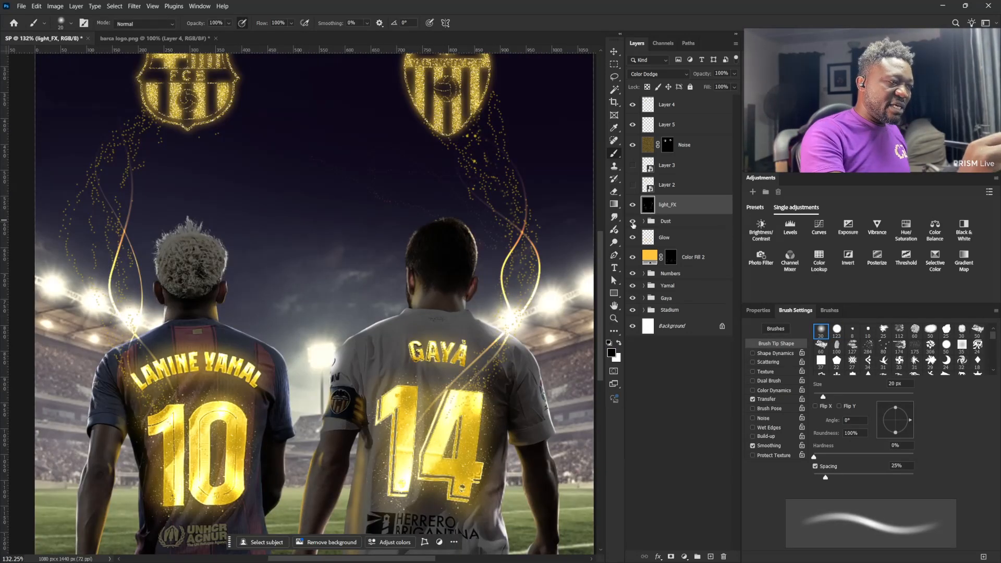
scroll(520, 290, up, 2)
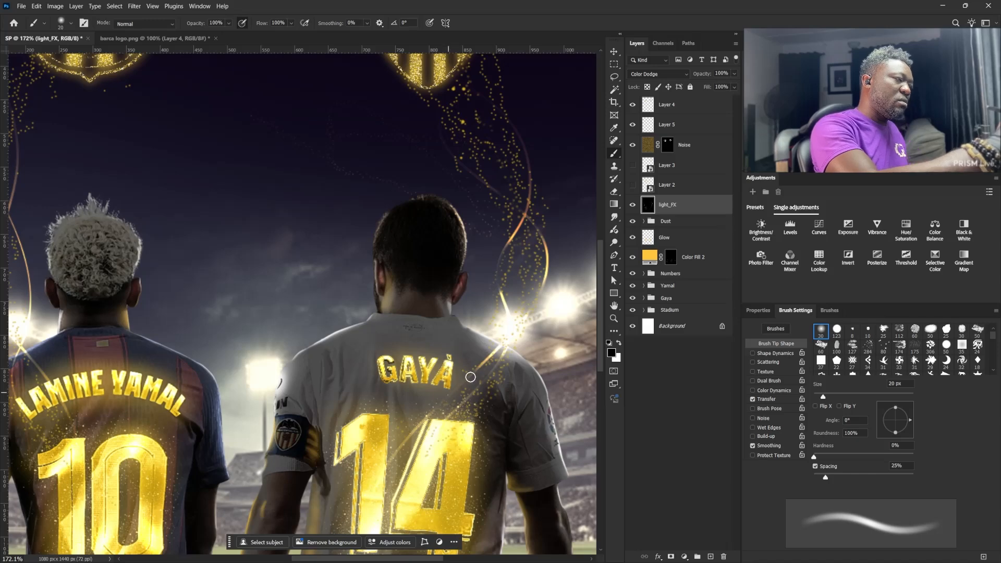
scroll(469, 375, down, 5)
Reduce the soft black brush to 3 px and paint out parts of the light strands around the Barcelona player's shoulder
scroll(363, 361, up, 5)
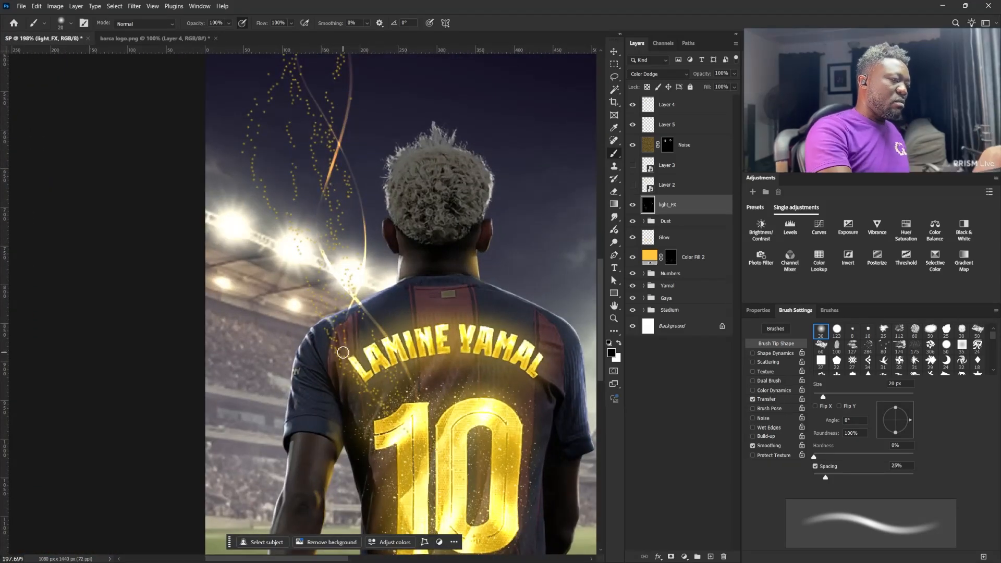
key(bracketleft)
key(bracketleft)
key(bracketleft)
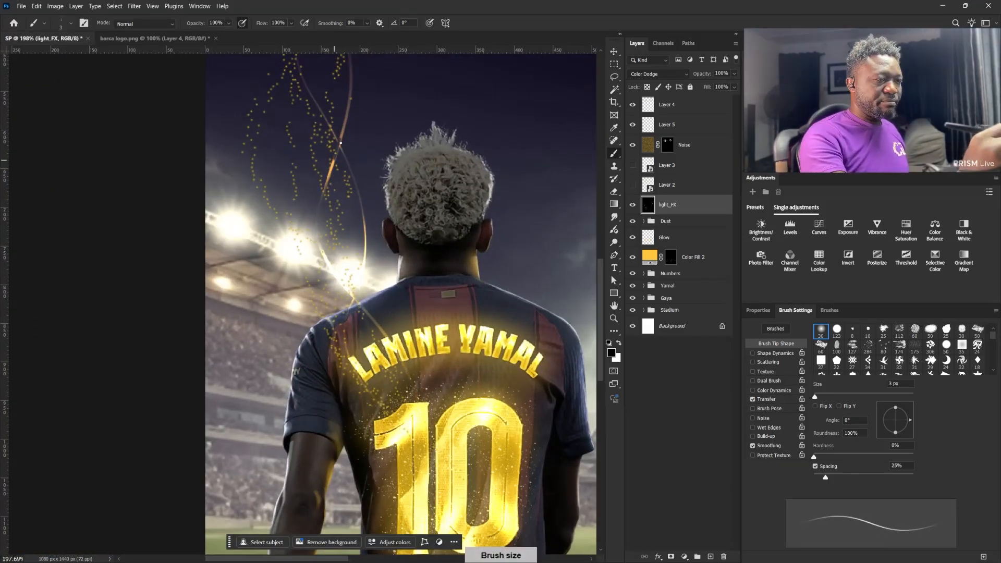
Set the foreground colour to gold #e7c94e
scroll(344, 154, down, 4)
click(611, 353)
click(750, 335)
click(695, 241)
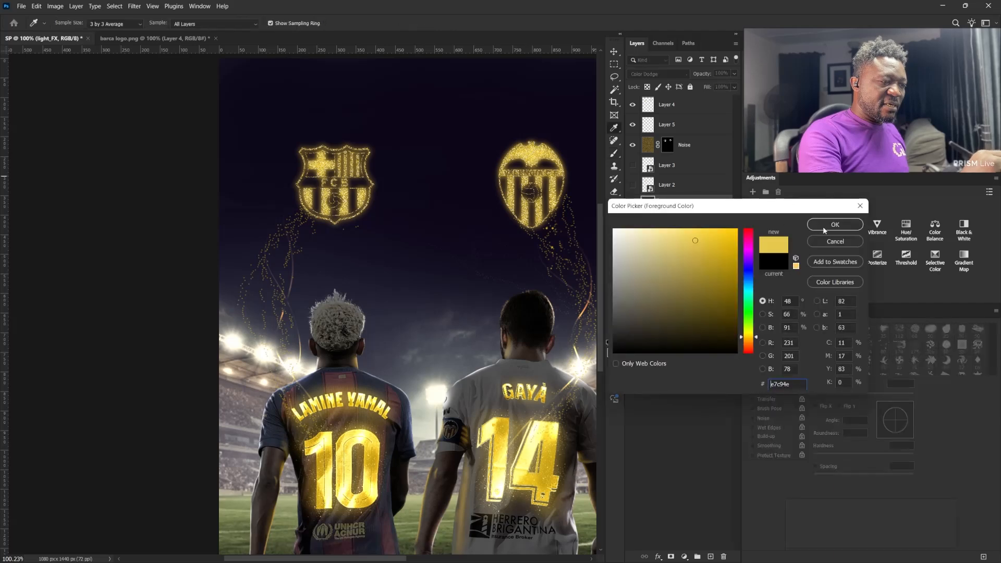
click(823, 227)
Using an 8 px soft gold brush on light_FX, paint a glow where the light strand meets the Barcelona crest
key(bracketright)
key(bracketright)
scroll(379, 307, up, 3)
key(bracketleft)
key(bracketleft)
key(bracketleft)
key(bracketleft)
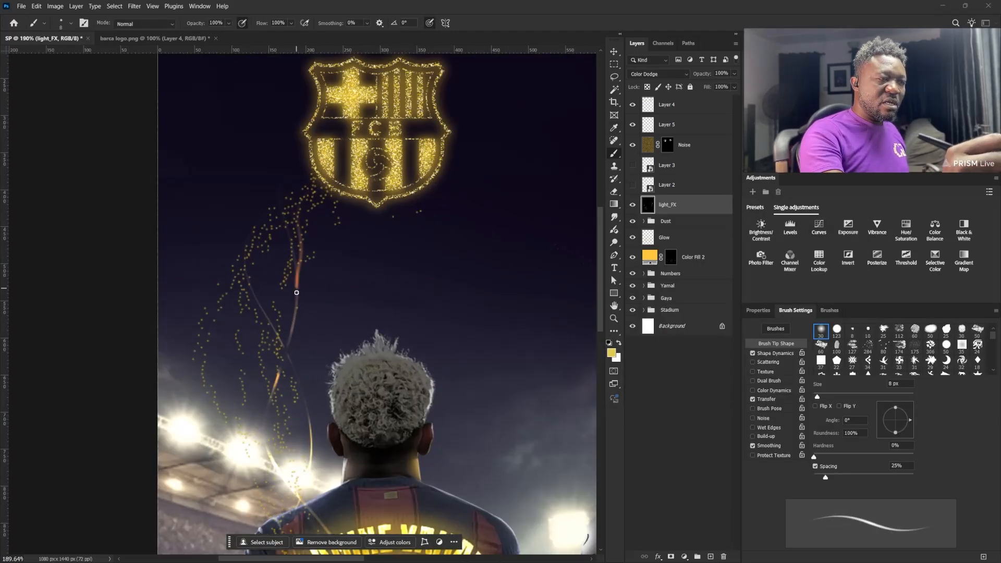
drag(308, 150, 318, 175)
Move the light_FX layer to the top of the layer stack, above Layer 4
drag(693, 205, 693, 97)
scroll(388, 282, down, 3)
scroll(469, 245, up, 2)
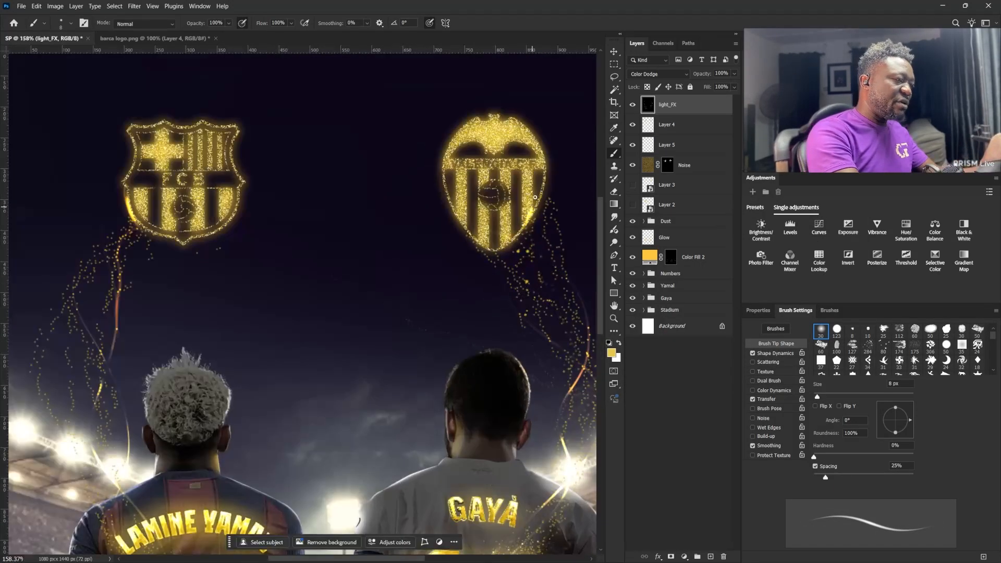
Add the centred white two-line text "14SEP 20:00" between the Barcelona and Valencia crests
scroll(459, 234, down, 5)
key(t)
click(384, 205)
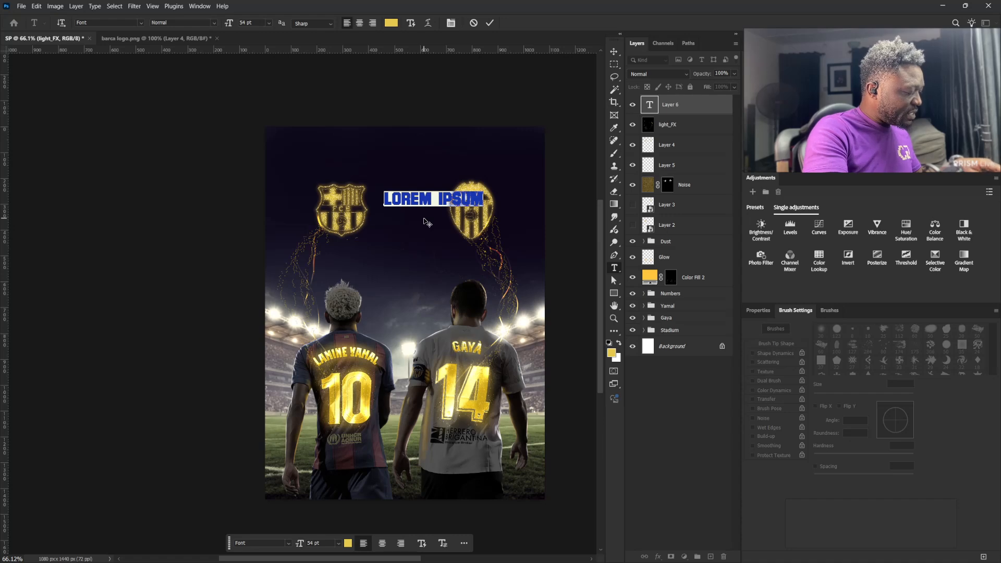
text(V)
key(BackSpace)
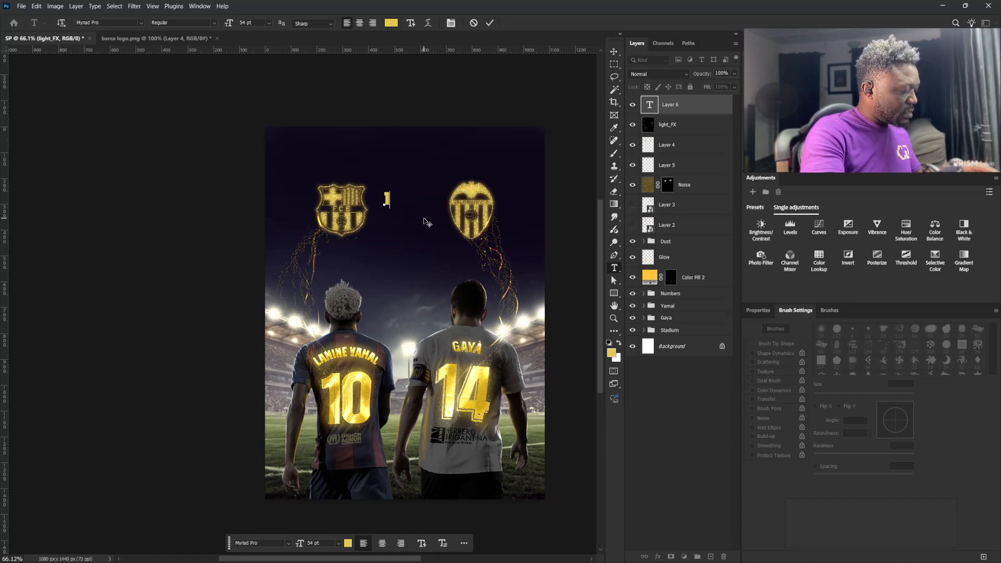
text(14)
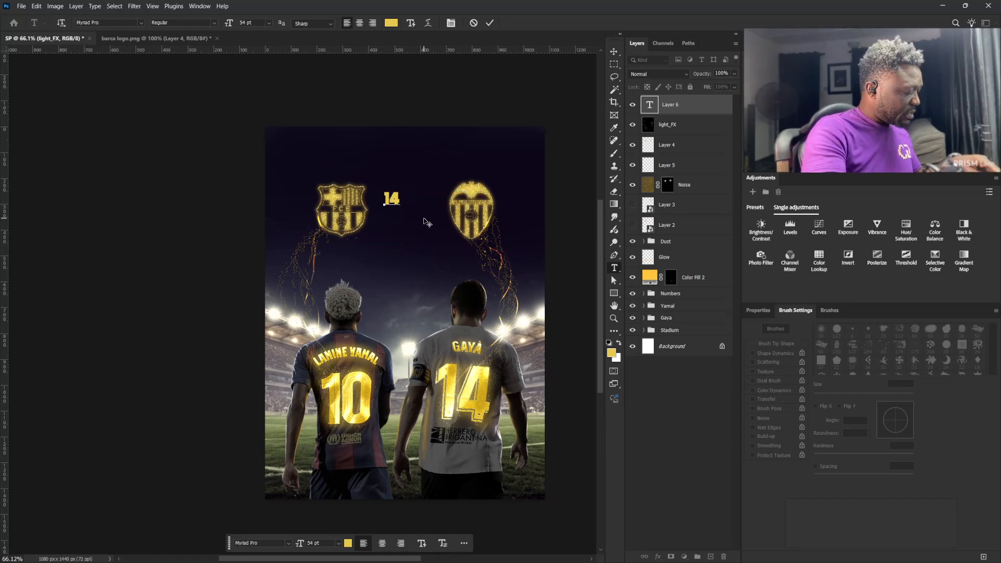
text(SEP)
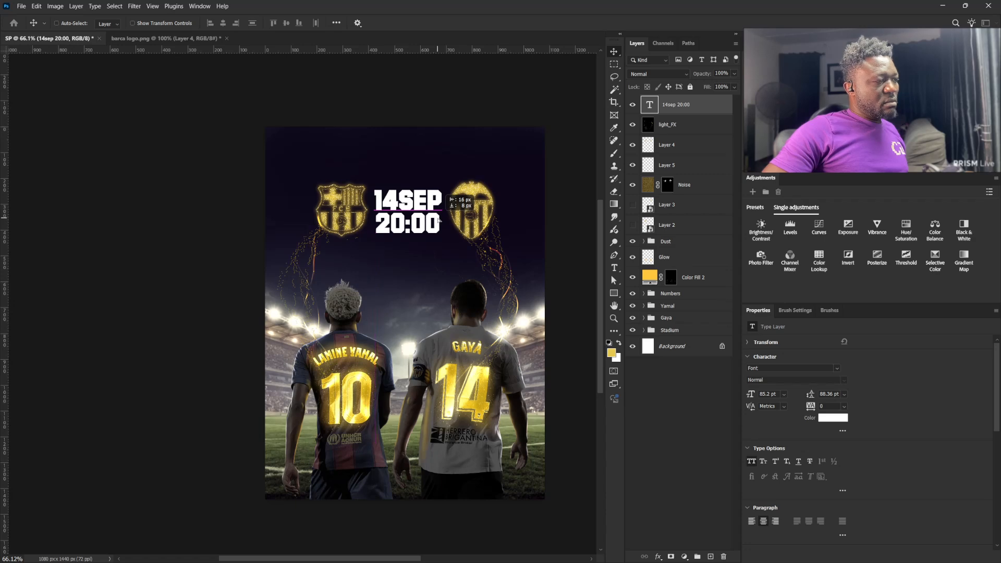
Scale the date and time text up to about 94.6 pt so it fills the gap between the crests
key(ctrl+t)
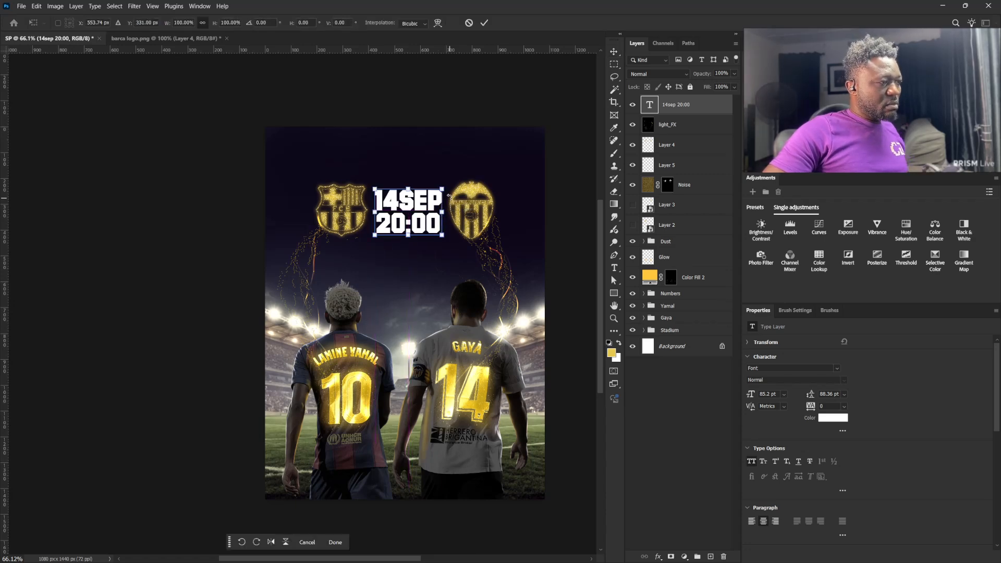
drag(443, 189, 446, 187)
key(Return)
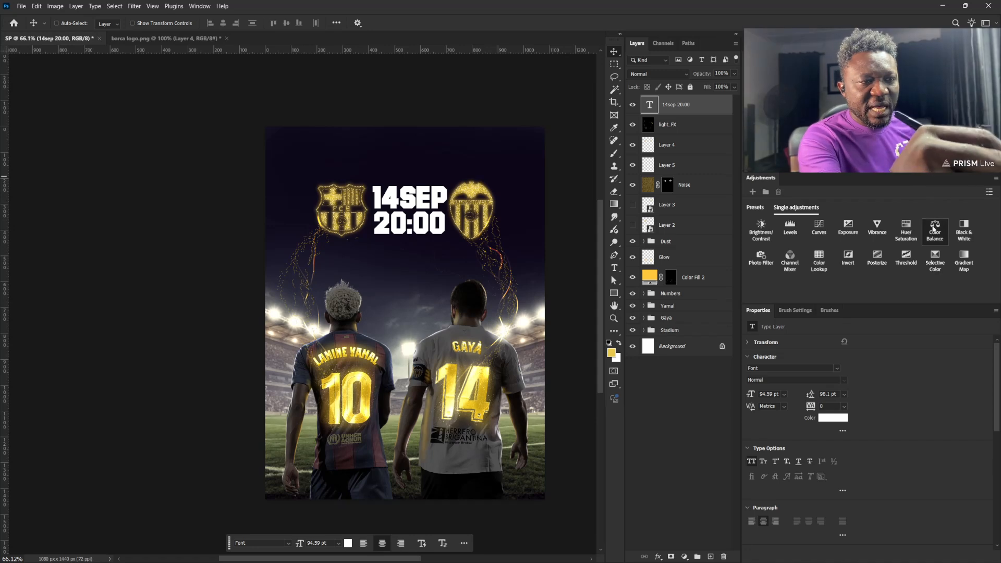
Add a Color Balance adjustment layer above the text and set its shadows to -10 Magenta–Green and -20 Yellow–Blue
click(922, 217)
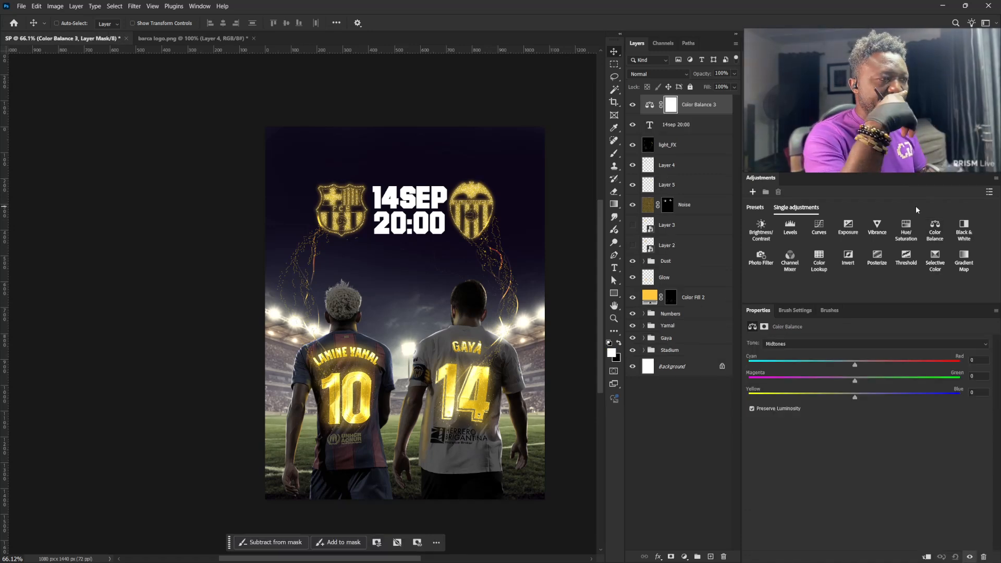
click(805, 341)
click(771, 353)
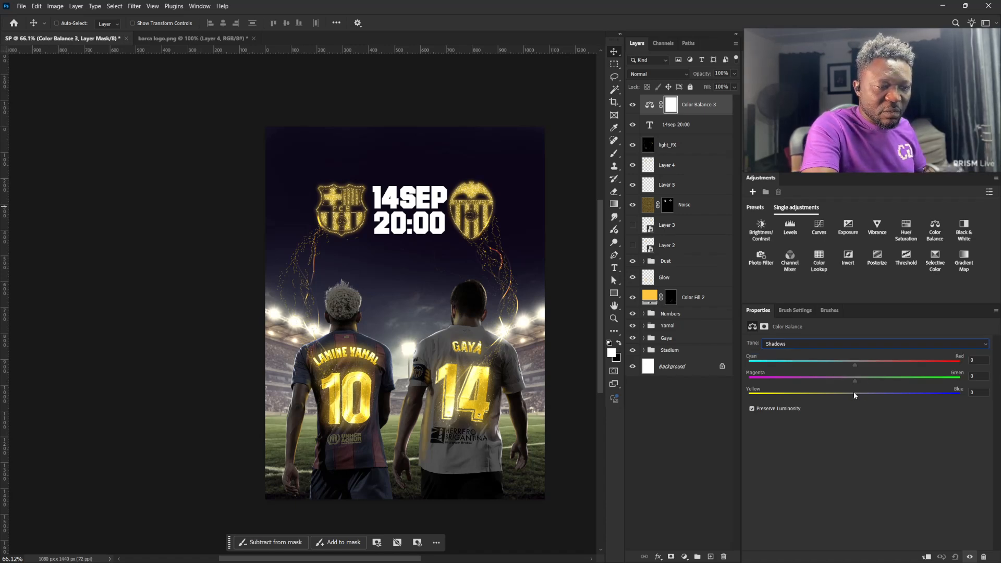
mouse_move(853, 394)
mouse_down()
mouse_move(834, 403)
mouse_move(839, 385)
mouse_move(828, 396)
mouse_move(843, 378)
mouse_move(834, 397)
mouse_up()
Set the Color Balance highlights to -10 on Yellow–Blue
click(827, 344)
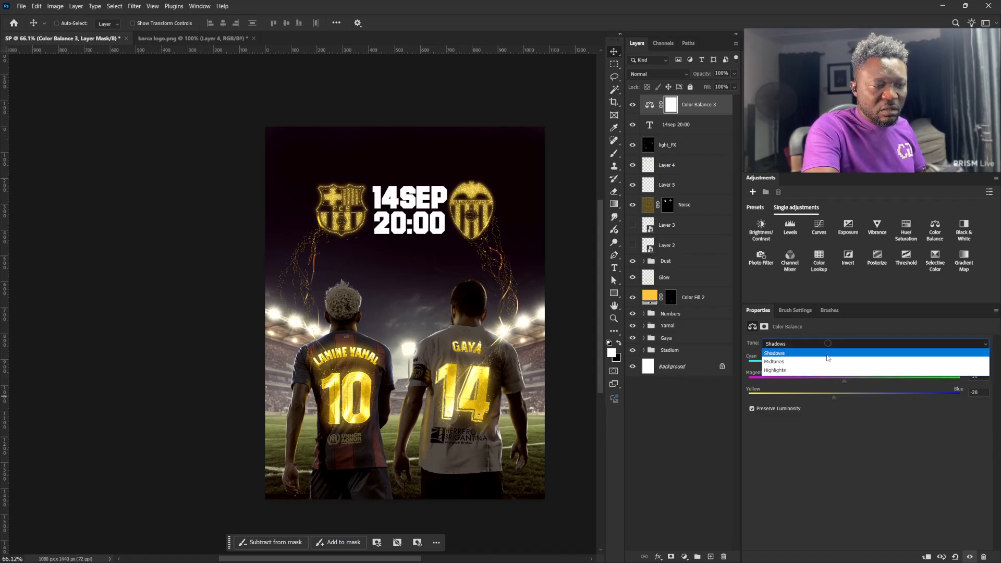
click(828, 370)
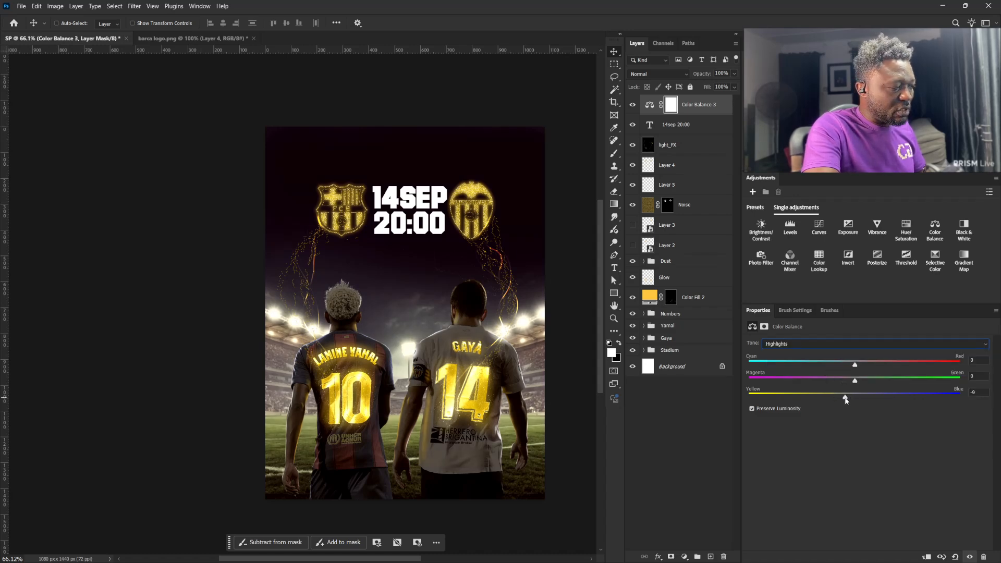
drag(841, 402, 842, 402)
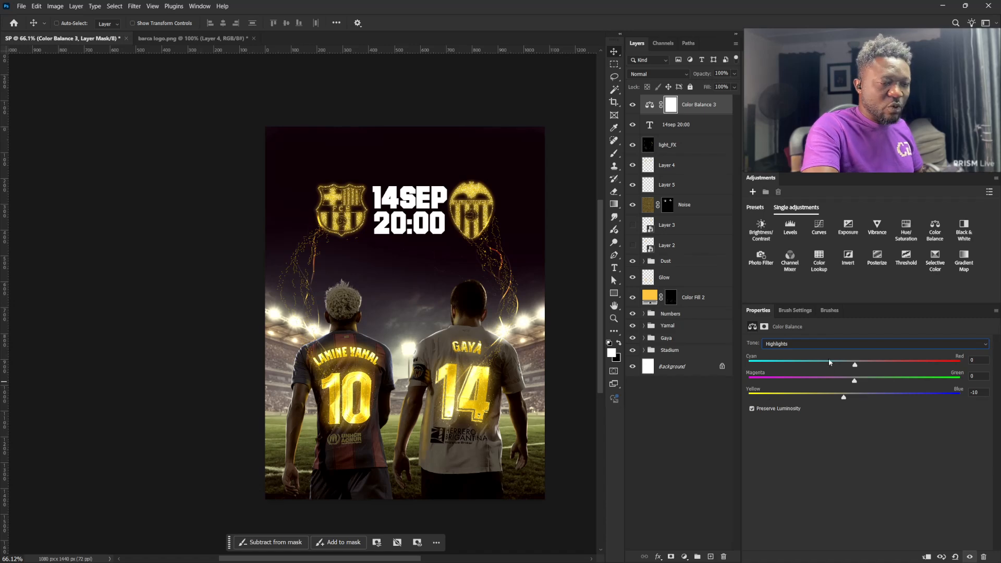
Soften the Color Balance shadows to -7 Magenta–Green and -13 Yellow–Blue
click(828, 344)
click(810, 355)
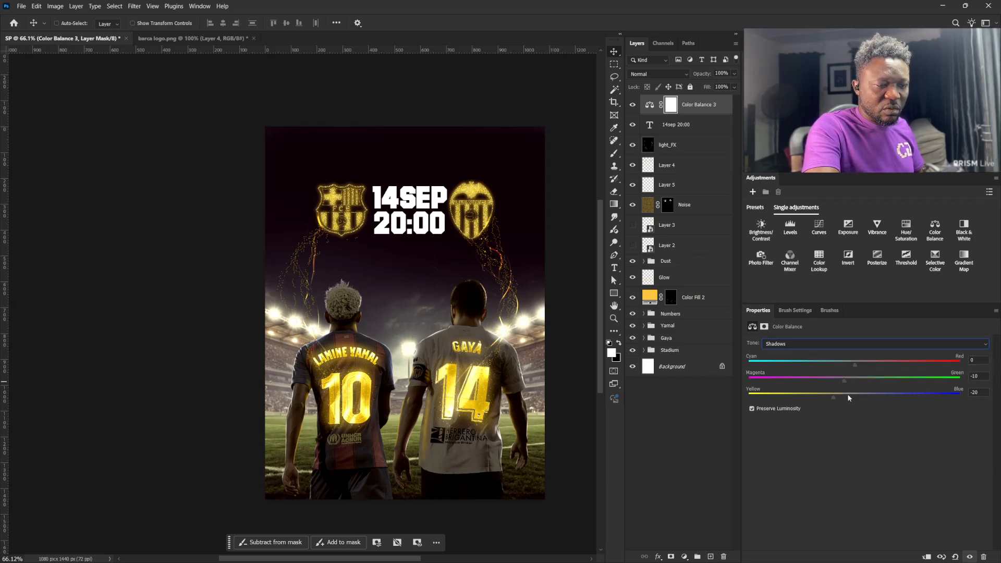
drag(835, 398, 841, 398)
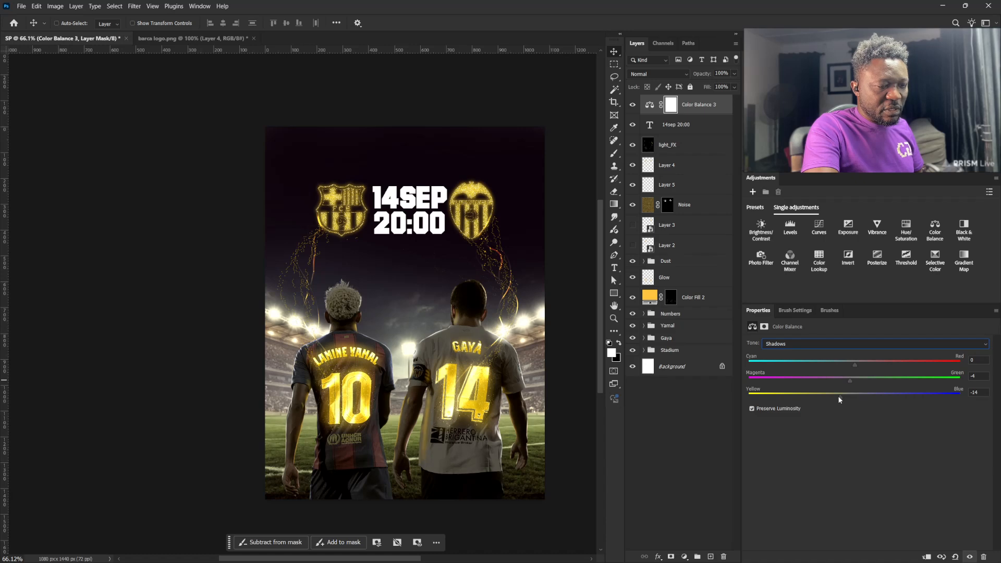
drag(839, 399, 841, 399)
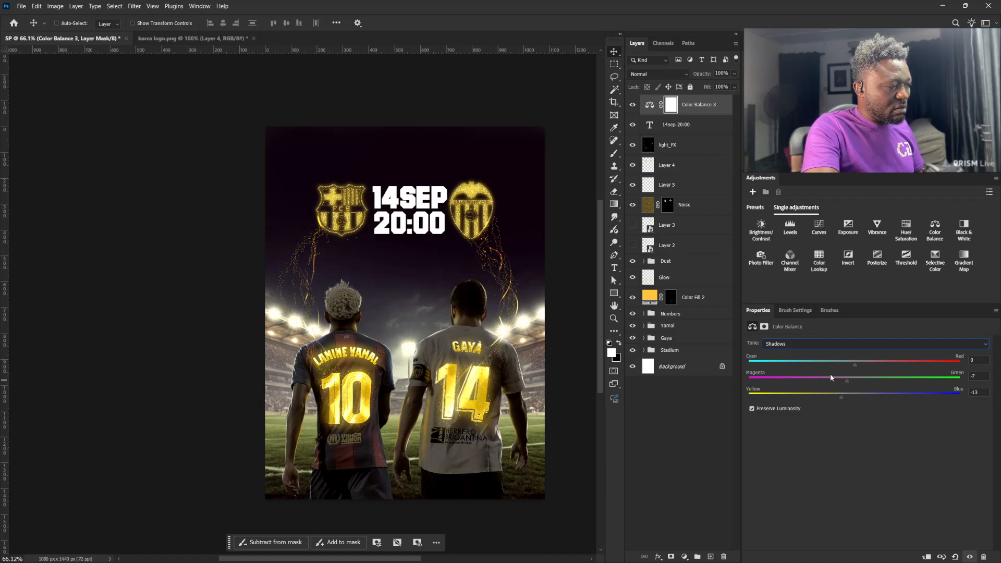
Stamp all visible layers into a new merged layer above the Color Balance adjustment
click(648, 104)
click(661, 325)
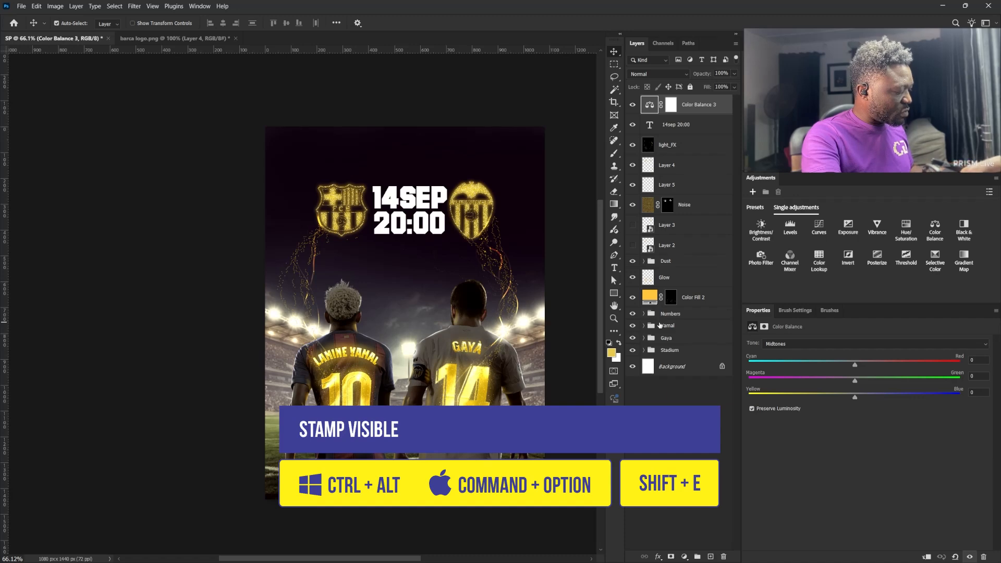
key(ctrl+alt+shift+e)
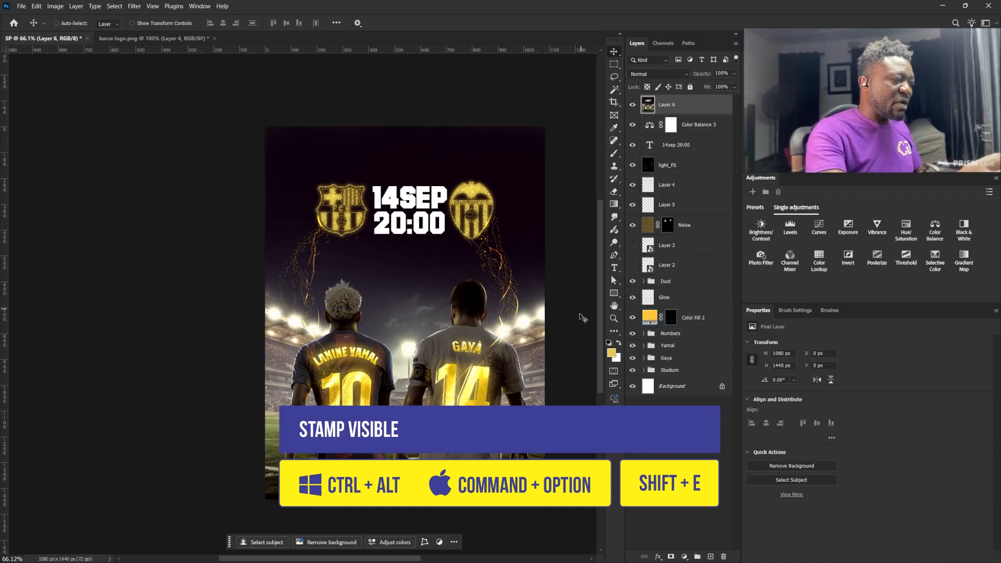
Sharpen the merged layer with Unsharp Mask at 100% amount, 1.0 pixel radius and threshold 0
click(134, 6)
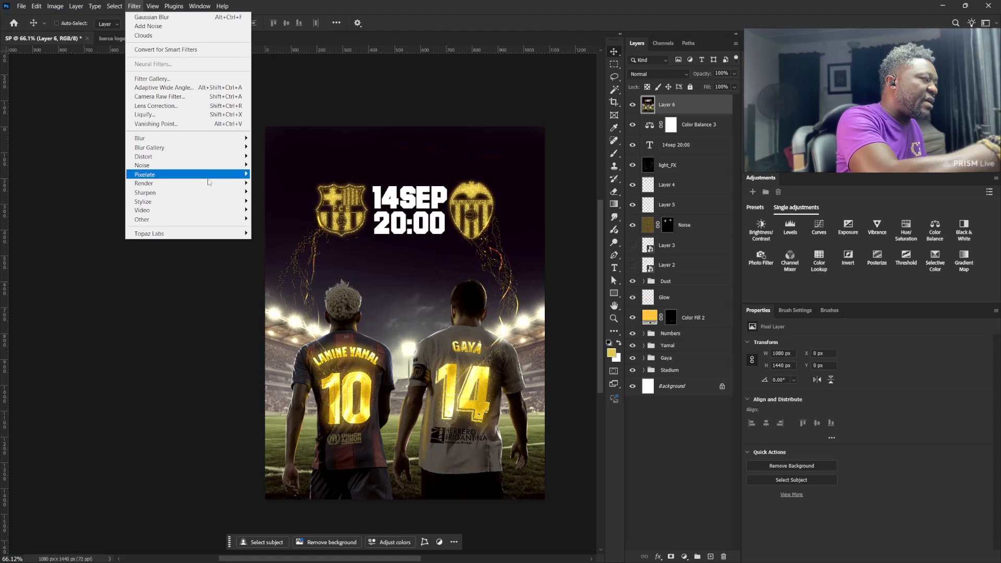
mouse_move(209, 192)
click(292, 229)
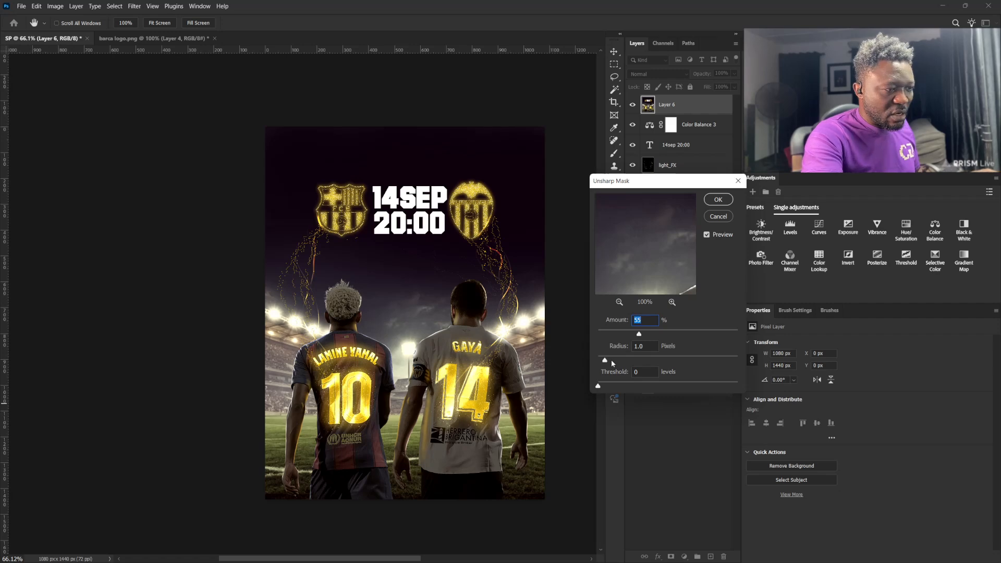
text(100)
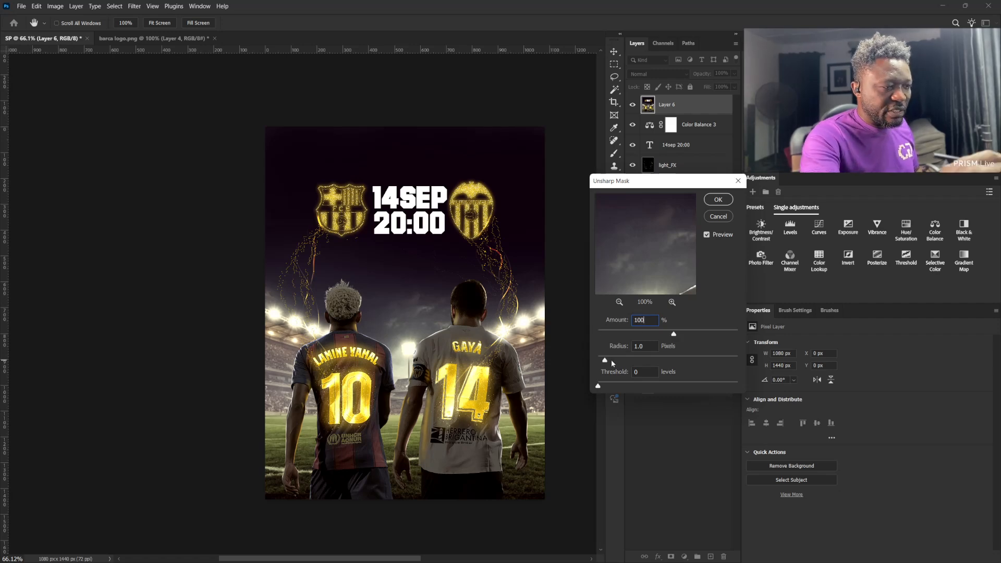
click(719, 200)
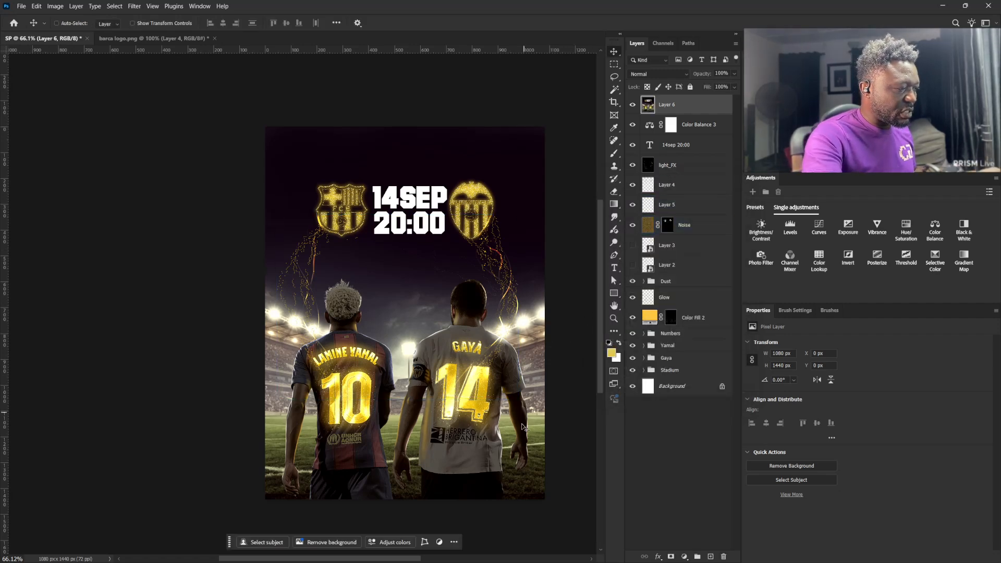